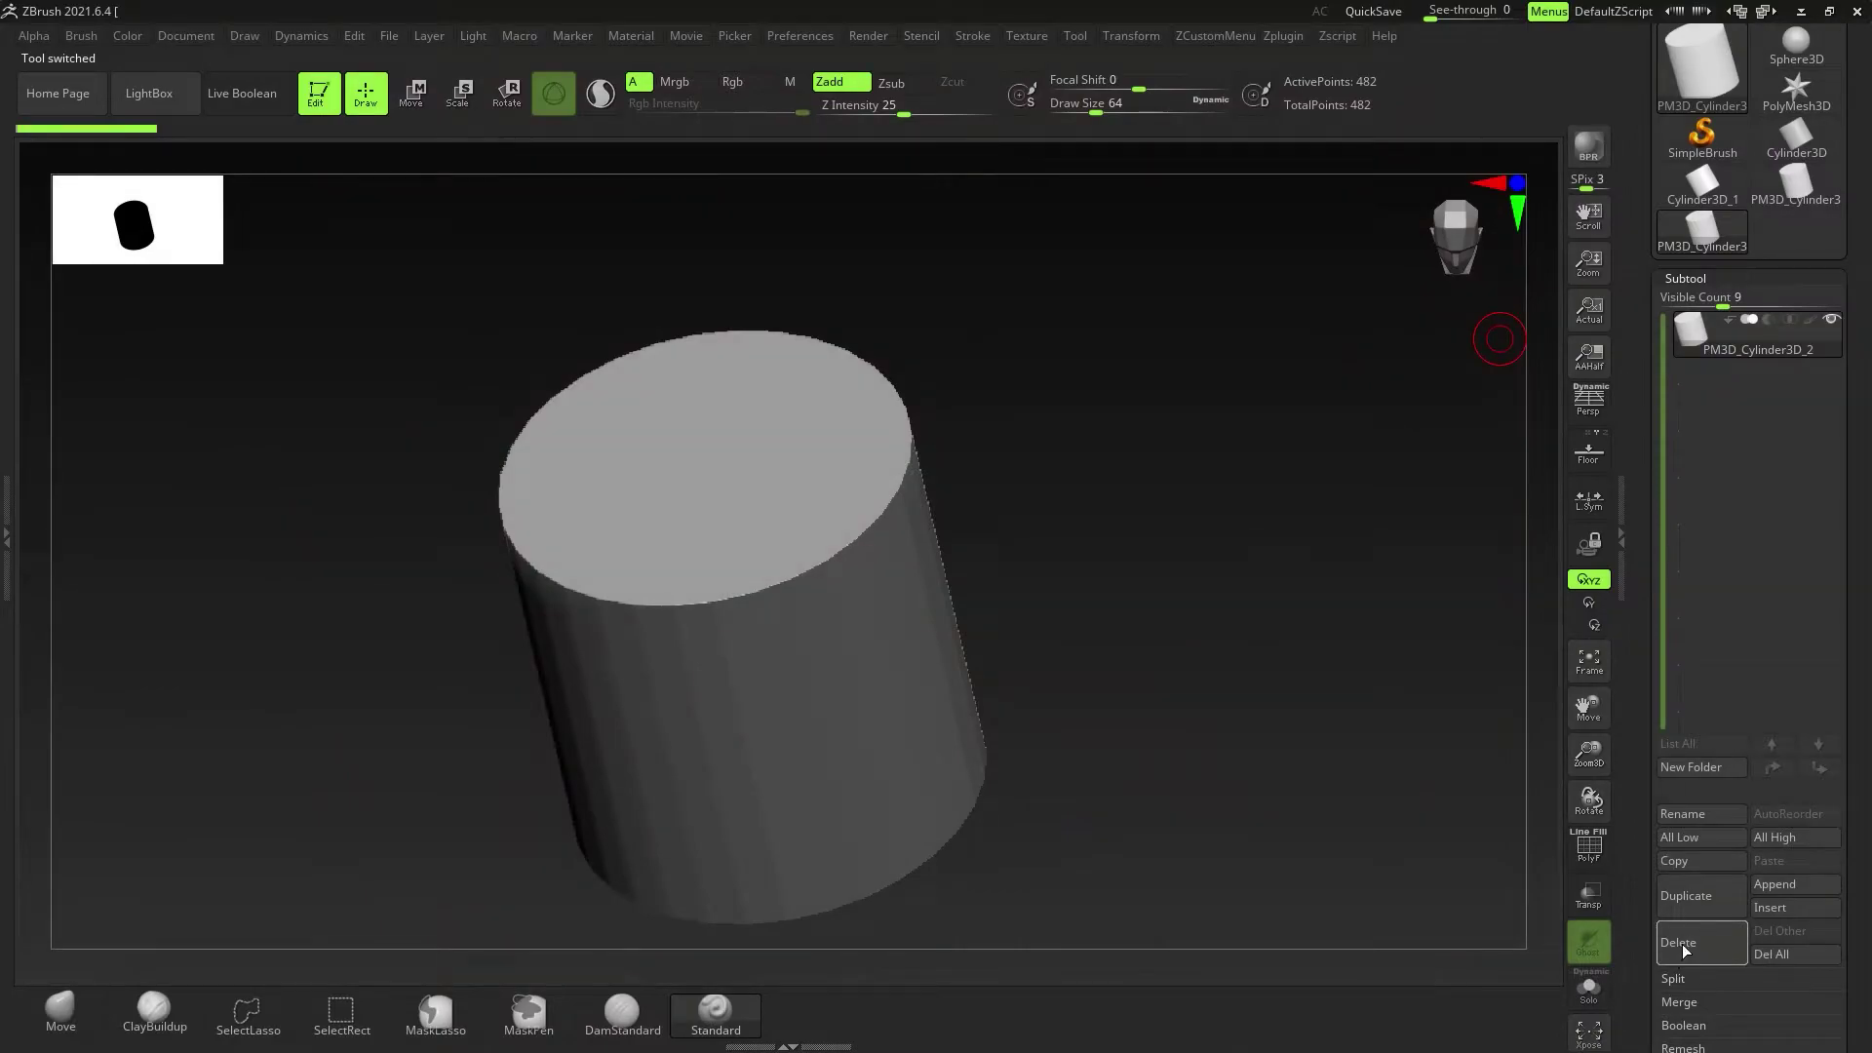
Step: Delete the duplicate cylinder subtool PM3D_Cylinder3D_2
{"action": "left_click", "coordinate": [1686, 951]}
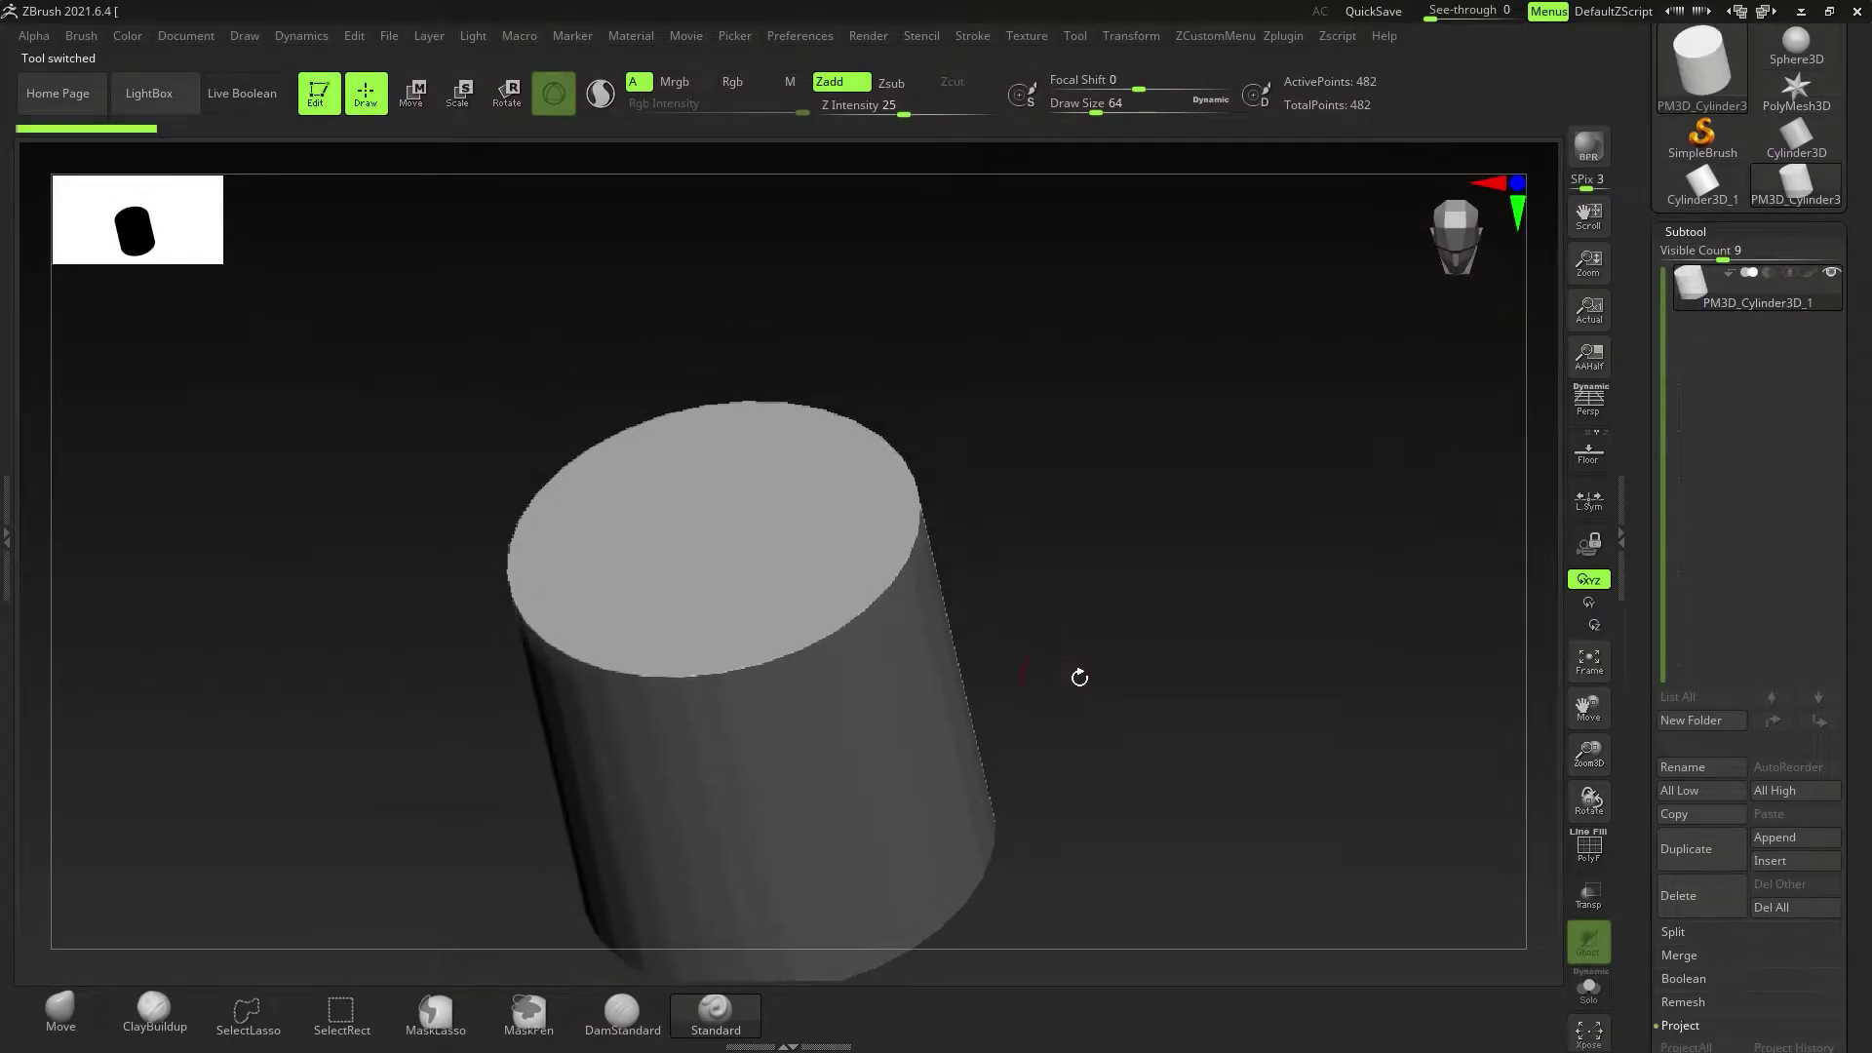
{"action": "left_click_drag", "start_coordinate": [1863, 358], "coordinate": [1863, 532]}
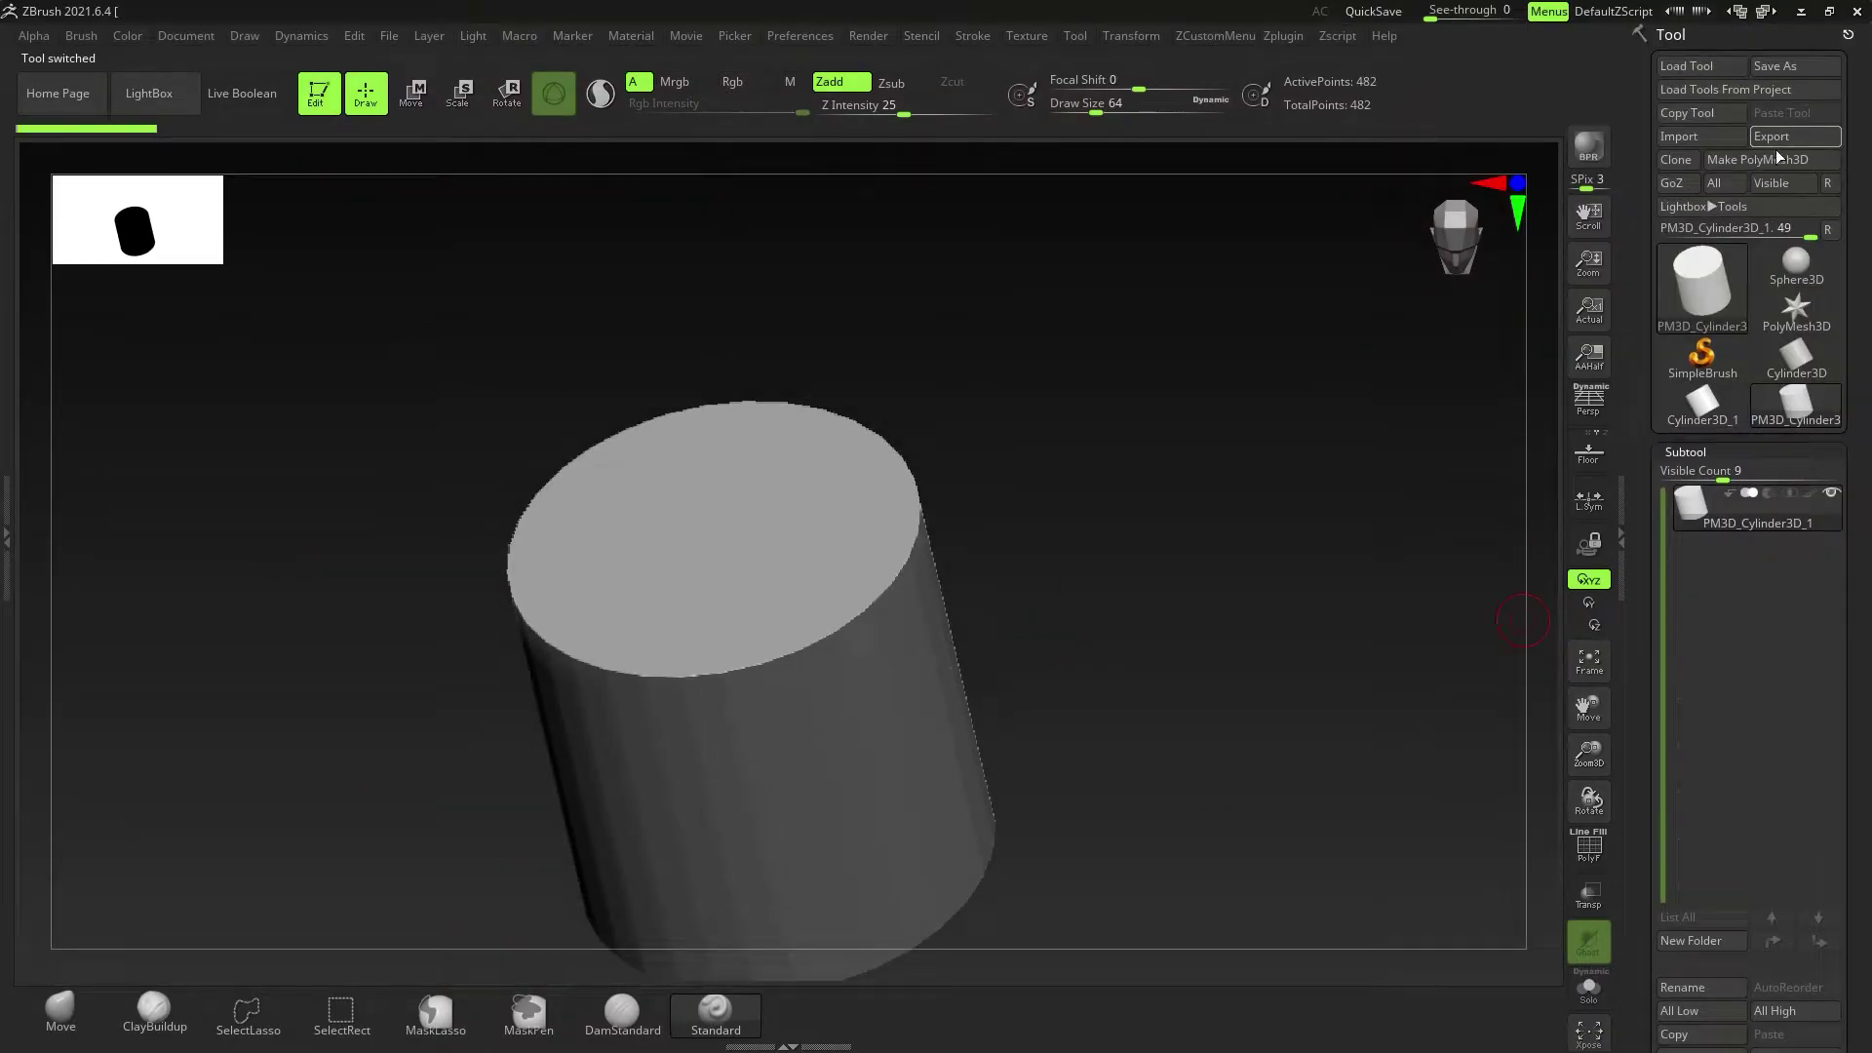
{"action": "right_click_drag", "start_coordinate": [759, 694], "coordinate": [760, 603], "text": "alt"}
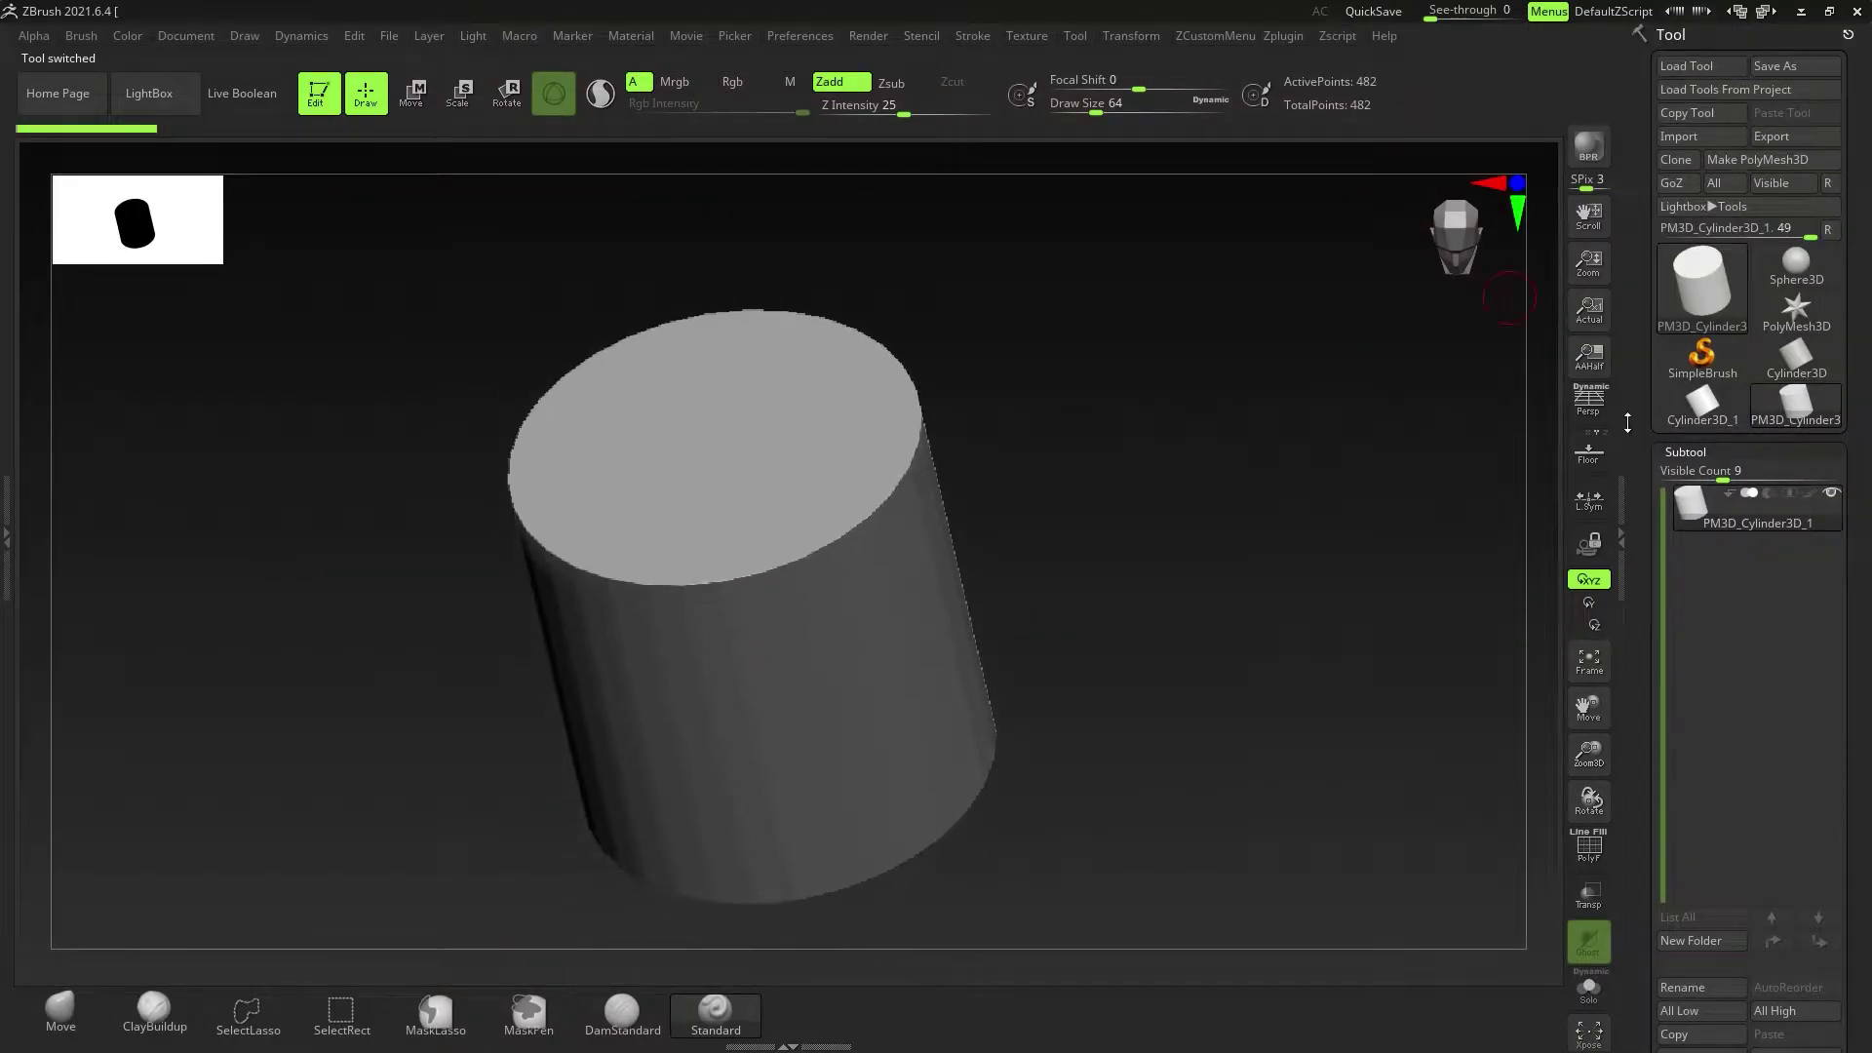
Step: Hide the side tray and interface shelves, and activate the Move gizmo on the cylinder
{"action": "left_click", "coordinate": [1621, 530]}
{"action": "key", "text": "Tab"}
{"action": "mouse_move", "coordinate": [978, 727]}
{"action": "right_mouse_down", "text": "alt"}
{"action": "mouse_move", "coordinate": [954, 658]}
{"action": "mouse_move", "coordinate": [956, 702]}
{"action": "right_mouse_up", "text": "alt"}
{"action": "right_click_drag", "start_coordinate": [956, 702], "coordinate": [996, 696]}
{"action": "key", "text": "w"}
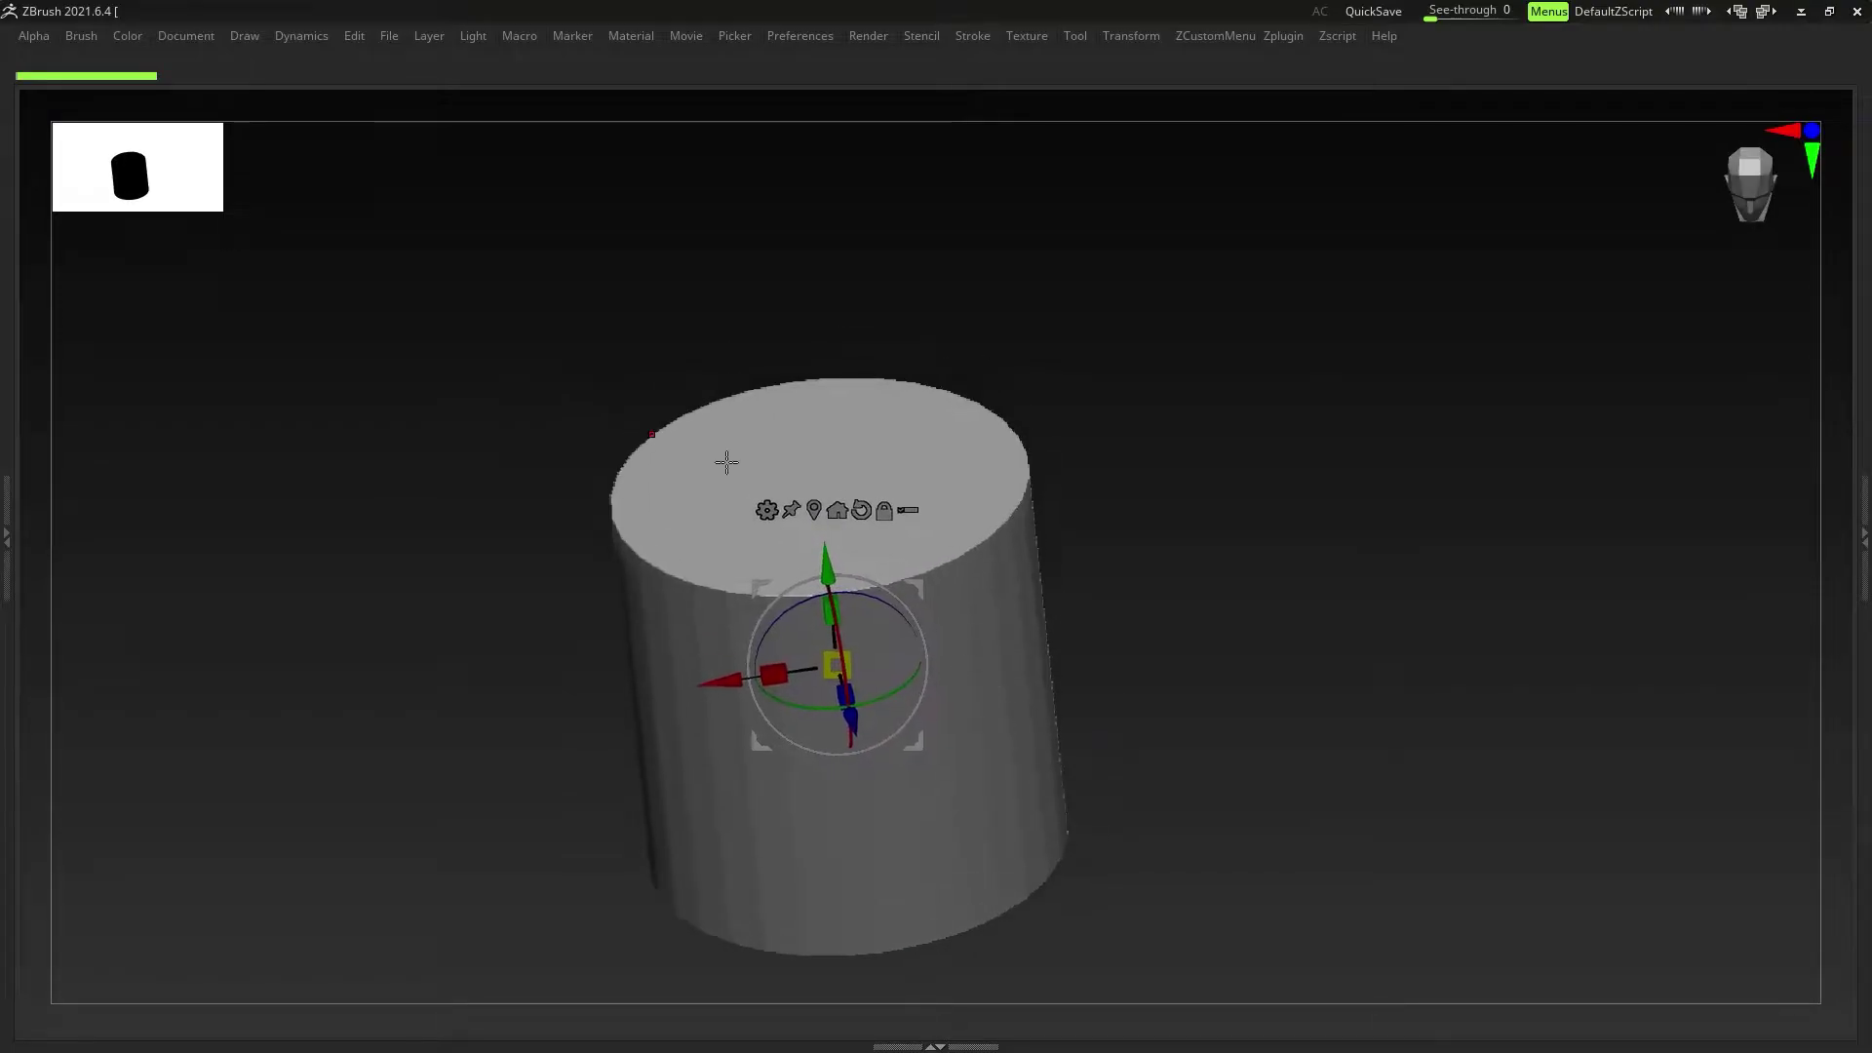
Step: Replace the mesh with the gizmo's parametric Cylinder 3D primitive and display its polyframe
{"action": "left_click", "coordinate": [767, 511]}
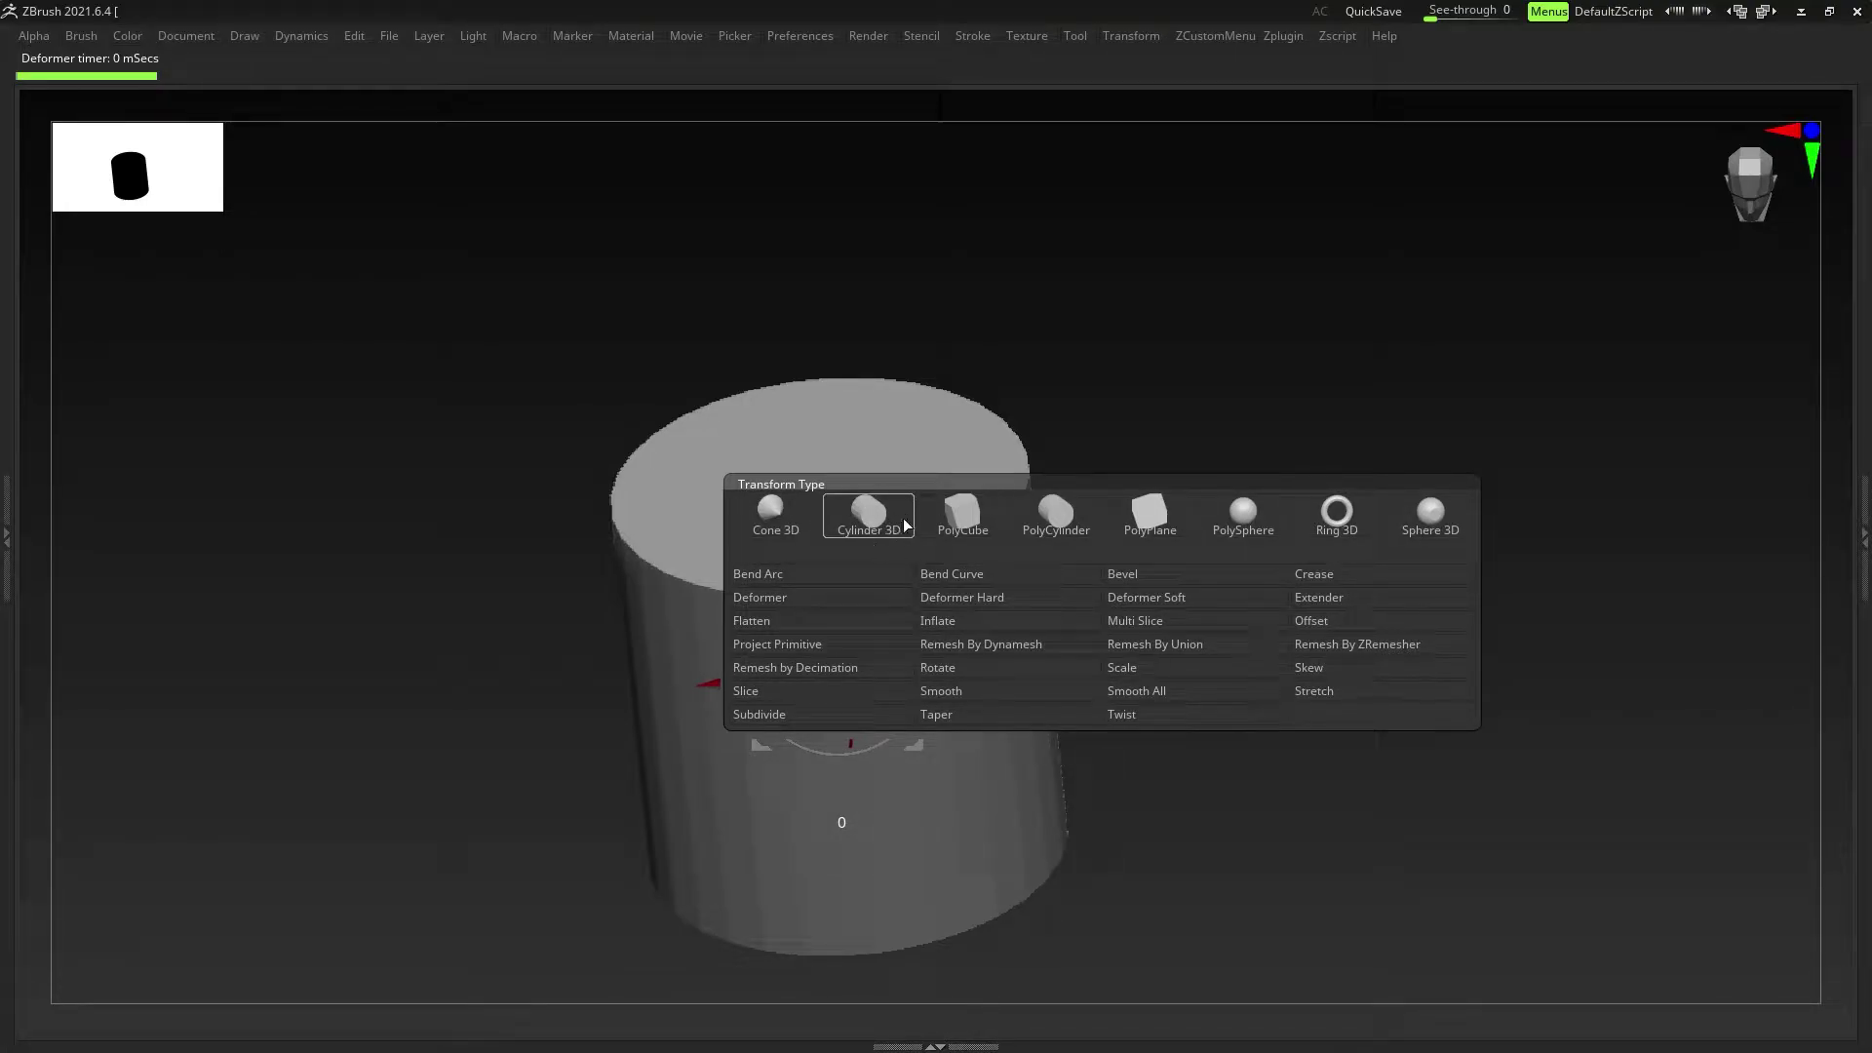
{"action": "left_click", "coordinate": [874, 524]}
{"action": "left_click_drag", "start_coordinate": [653, 619], "coordinate": [832, 613], "text": "alt"}
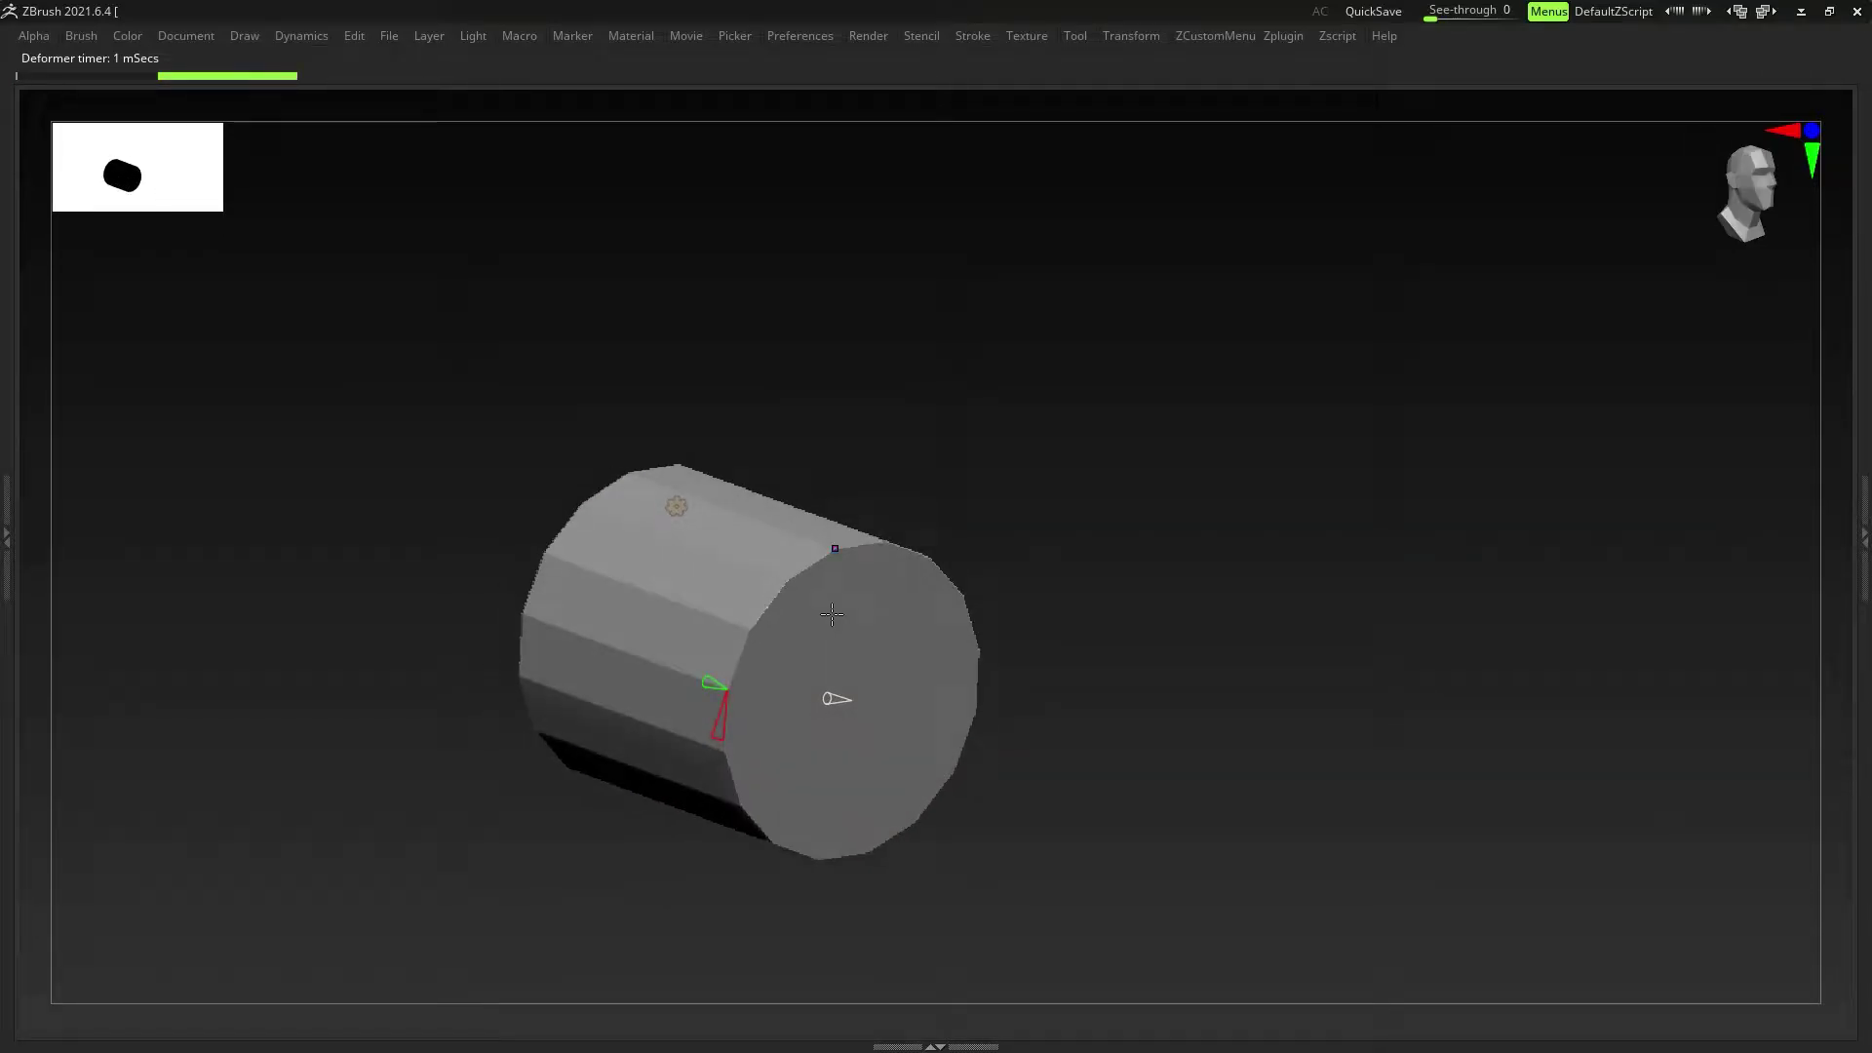
{"action": "key", "text": "shift+f"}
{"action": "right_click_drag", "start_coordinate": [799, 665], "coordinate": [759, 684], "text": "ctrl"}
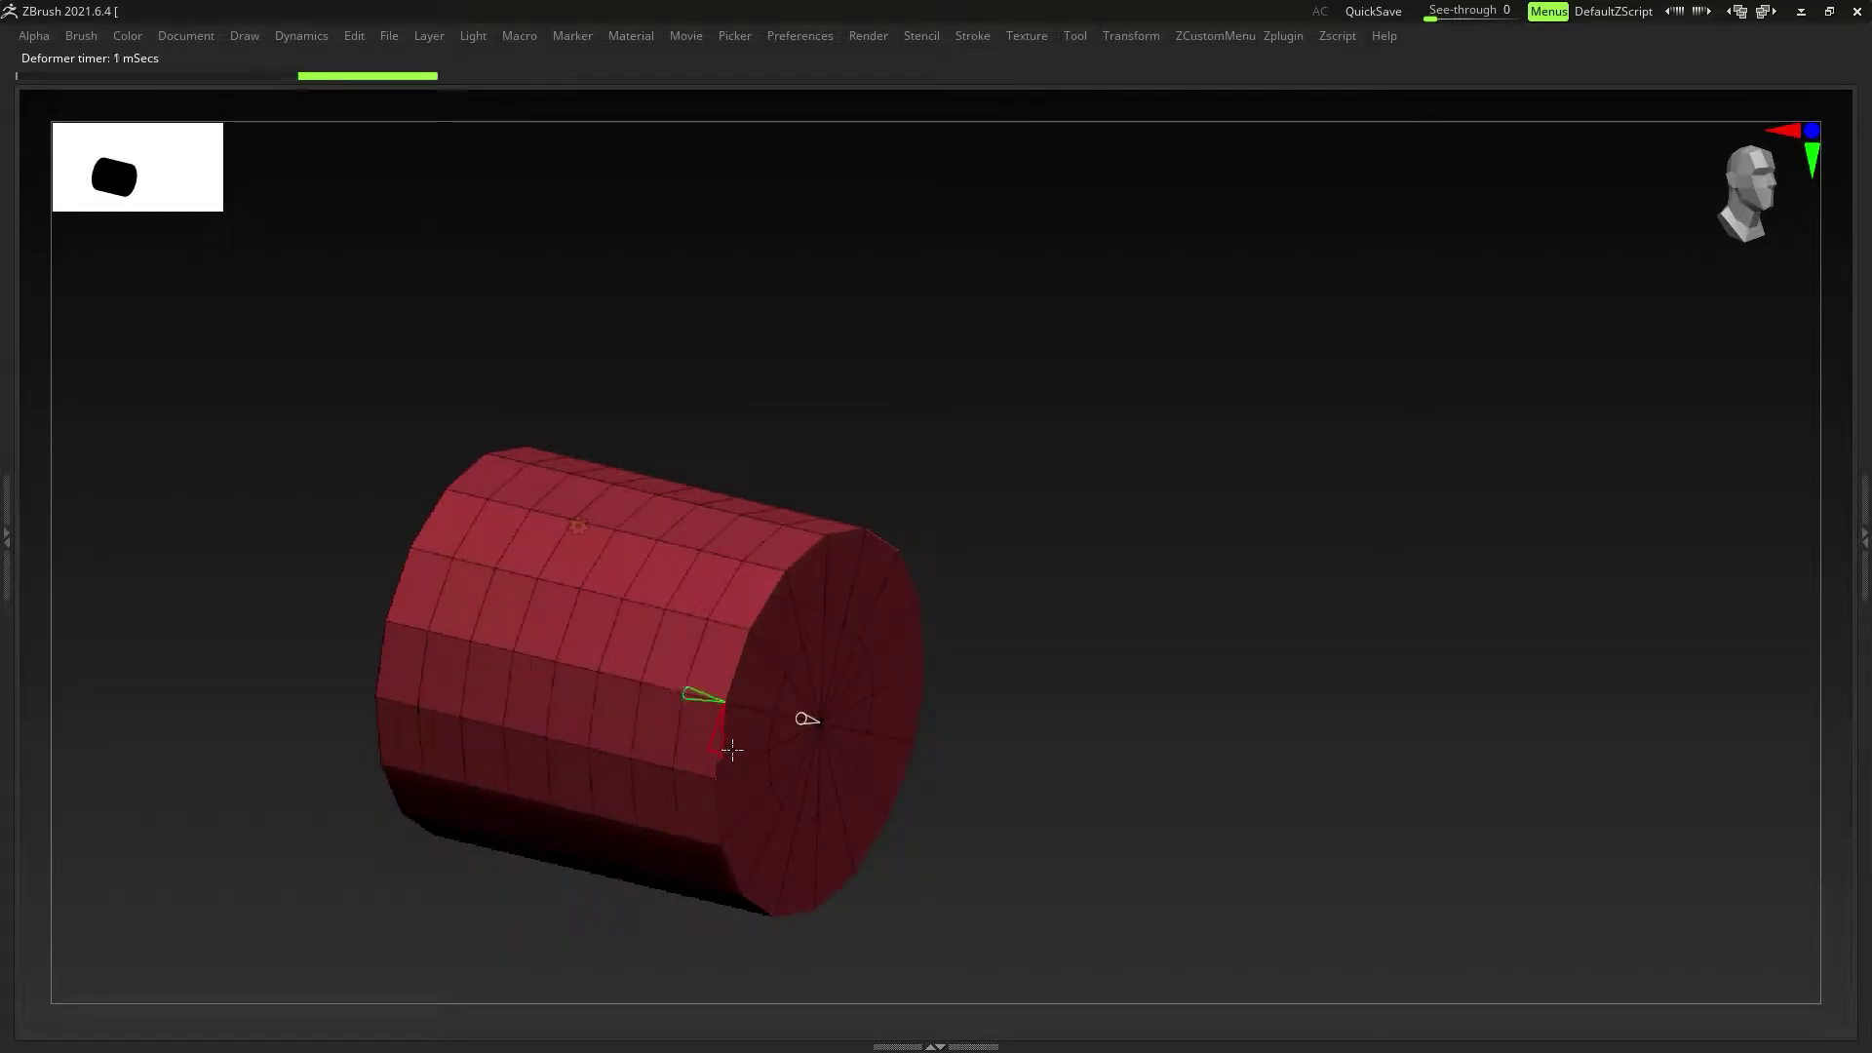
Step: Raise the cylinder's number of sides and enlarge its inner radius to open a hole through it
{"action": "left_click_drag", "start_coordinate": [722, 746], "coordinate": [721, 732]}
{"action": "right_click_drag", "start_coordinate": [817, 724], "coordinate": [782, 713]}
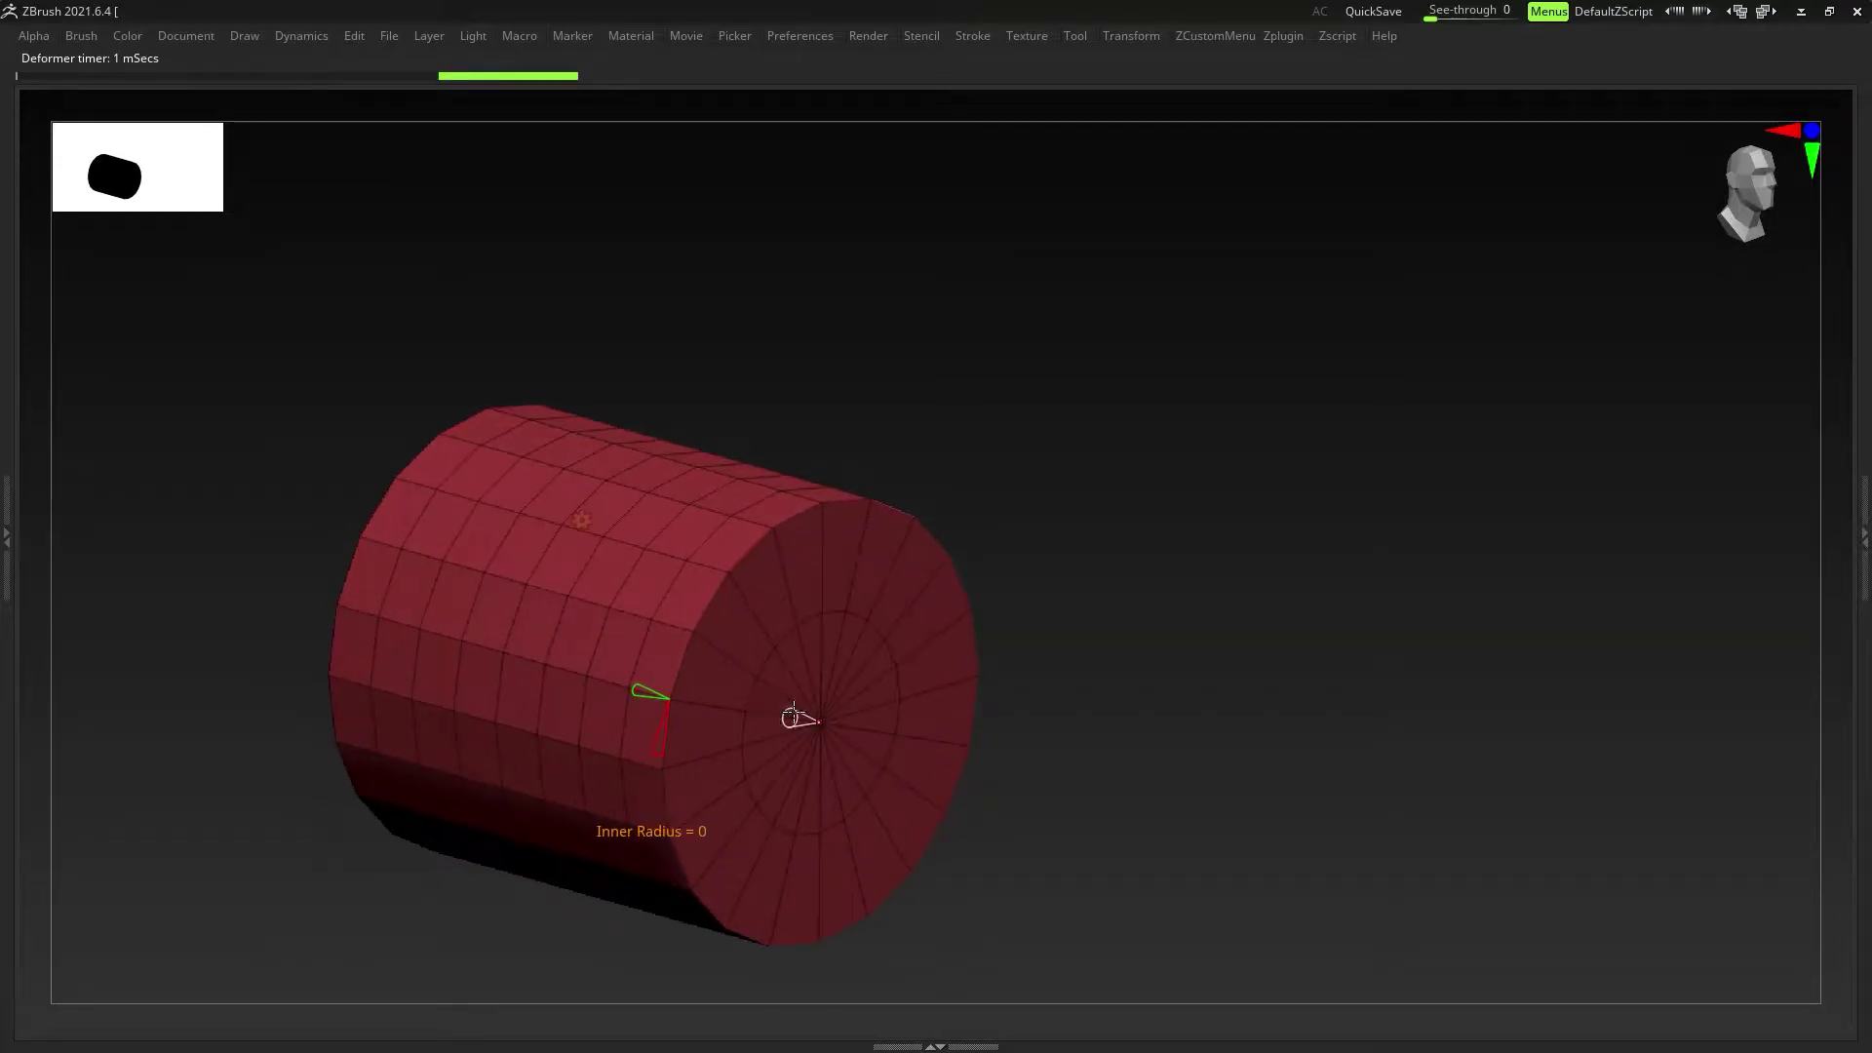
{"action": "left_click_drag", "start_coordinate": [793, 715], "coordinate": [806, 618]}
Step: Switch back to Gizmo 3D and reopen the Cylinder 3D parameter handles
{"action": "left_click", "coordinate": [537, 562]}
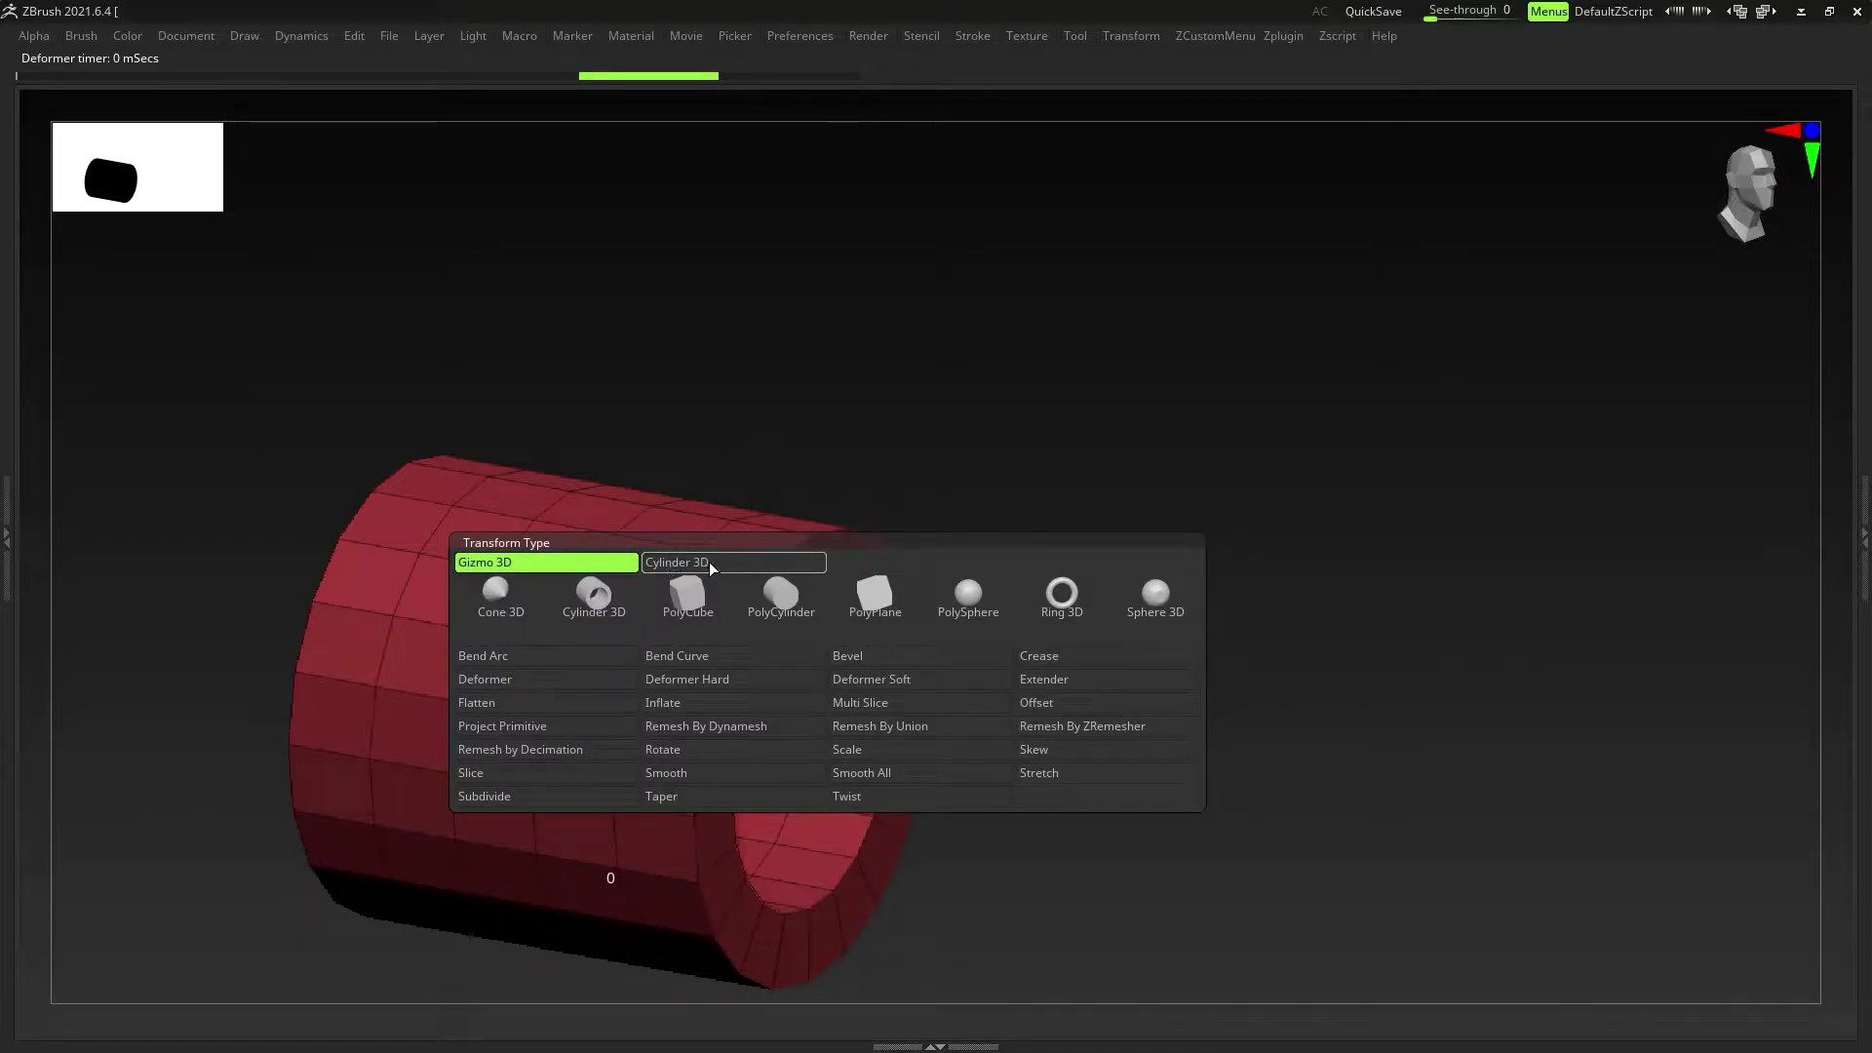
{"action": "left_click", "coordinate": [517, 564]}
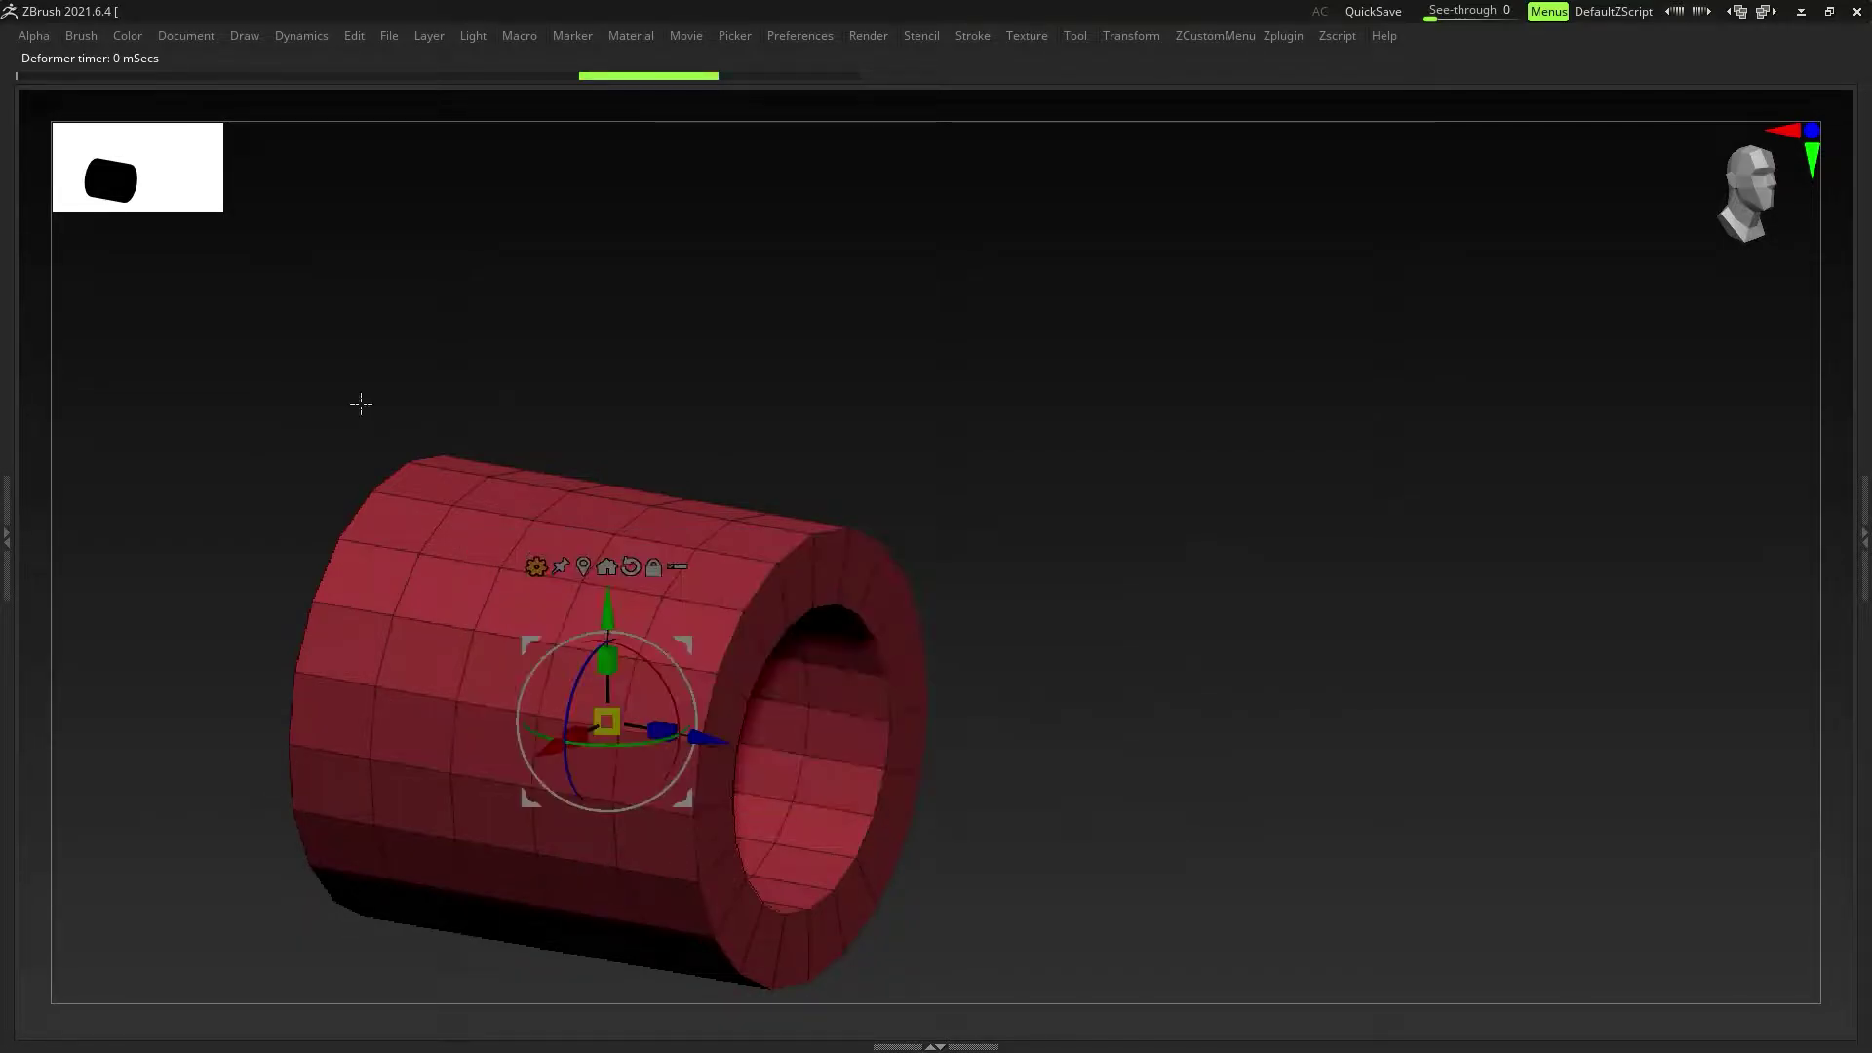
{"action": "left_click", "coordinate": [537, 568]}
{"action": "left_click", "coordinate": [738, 571]}
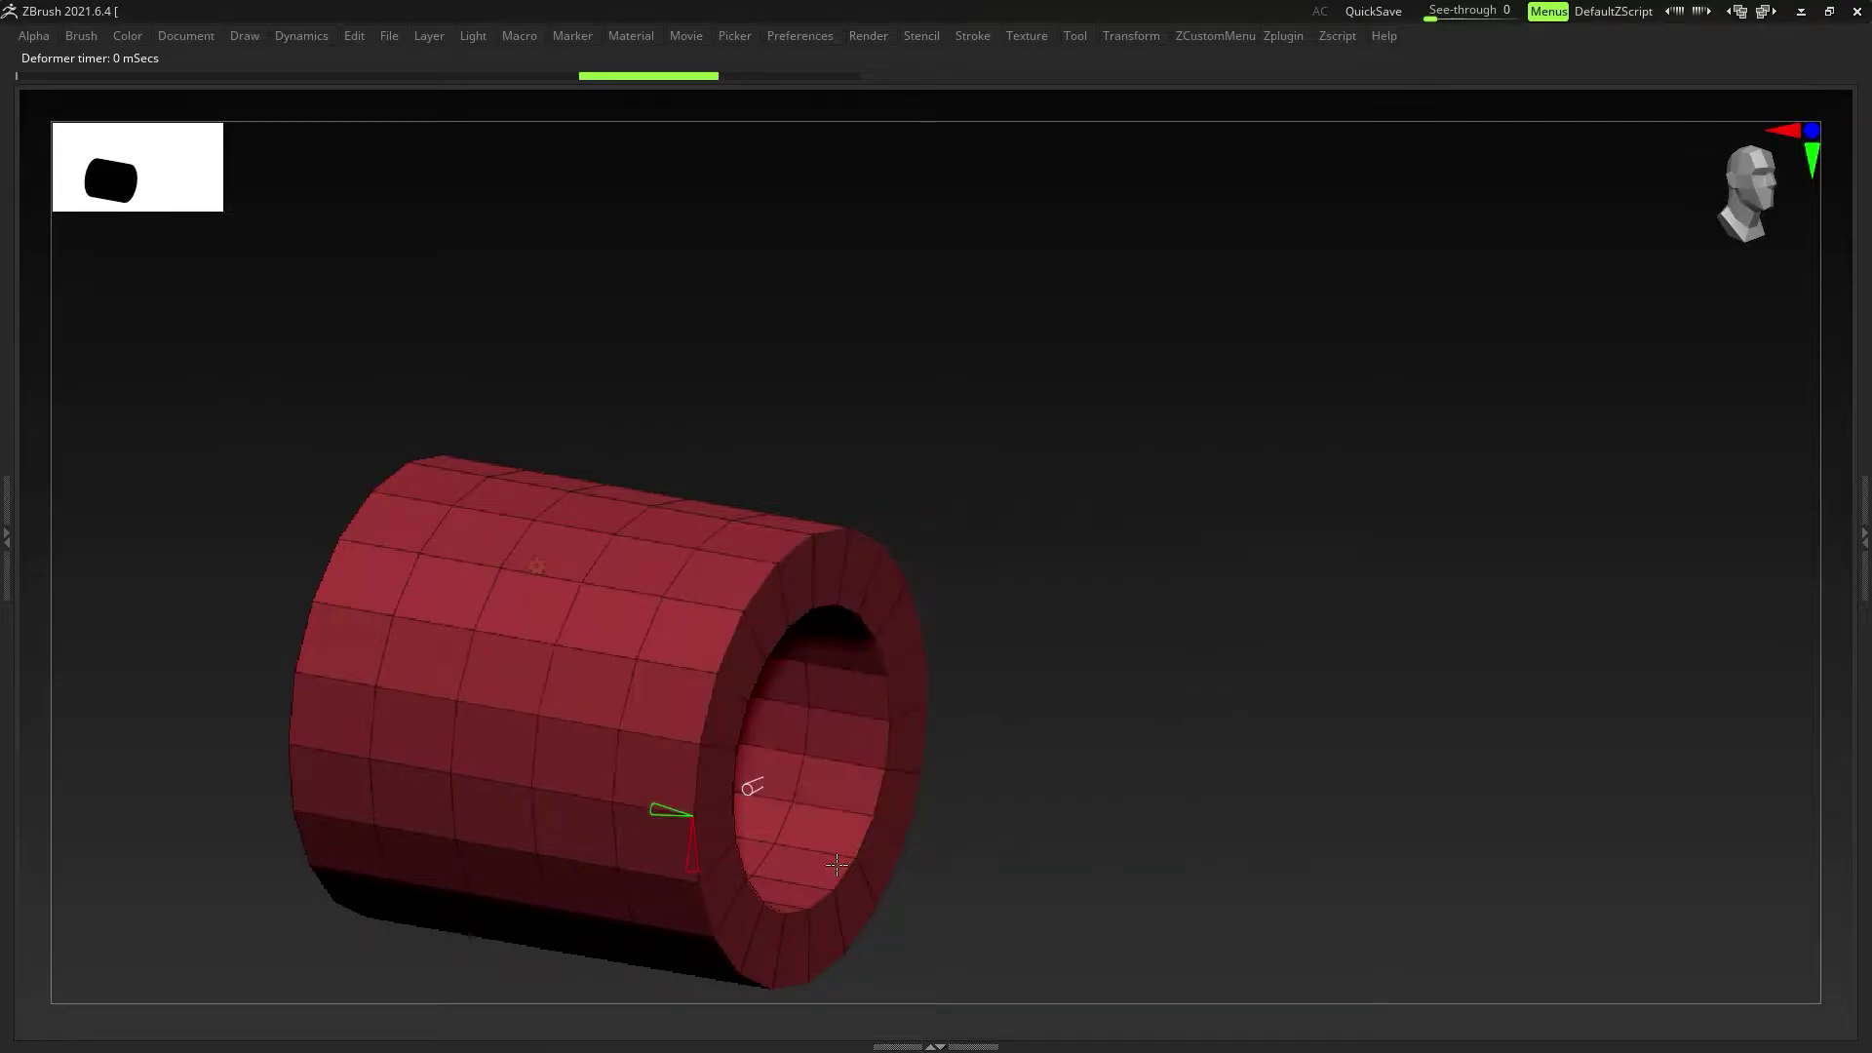
Step: Reset the cylinder's inner radius to 0, hollow it out again, and add more segments along its length
{"action": "right_click_drag", "start_coordinate": [724, 616], "coordinate": [712, 629]}
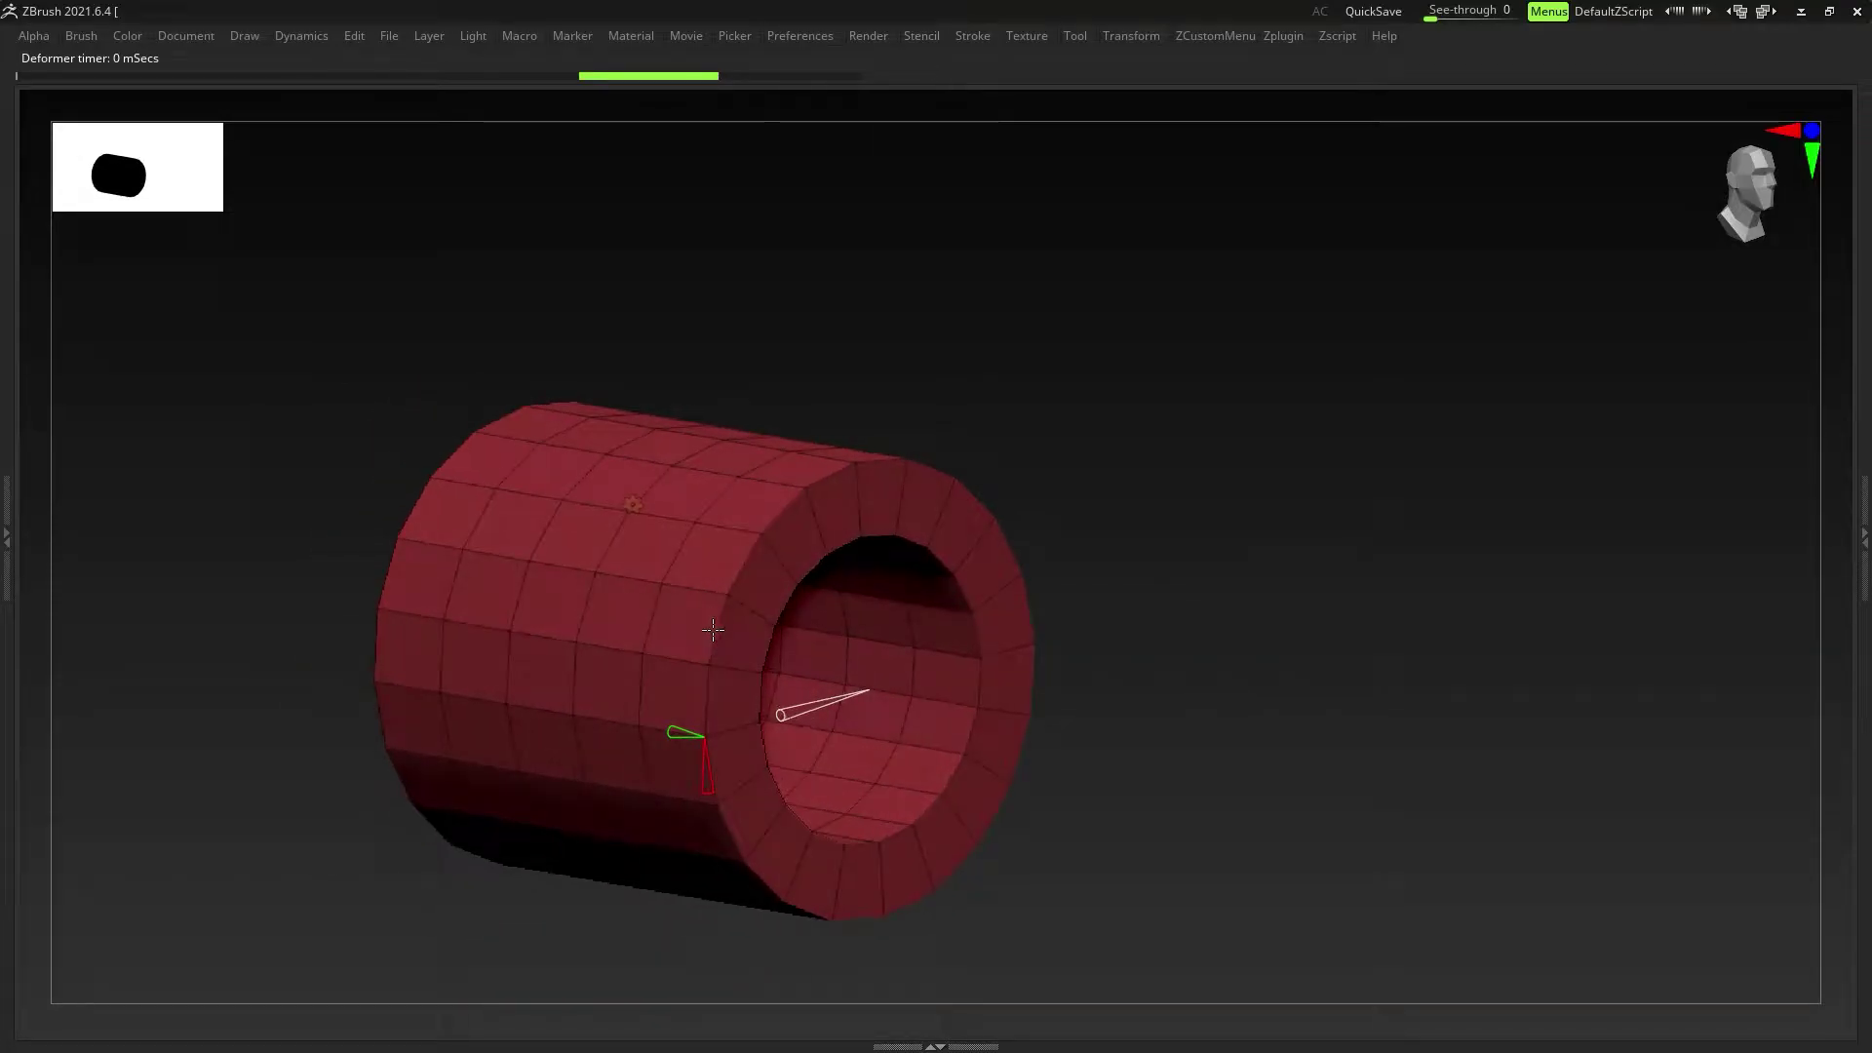
{"action": "left_click", "coordinate": [679, 732]}
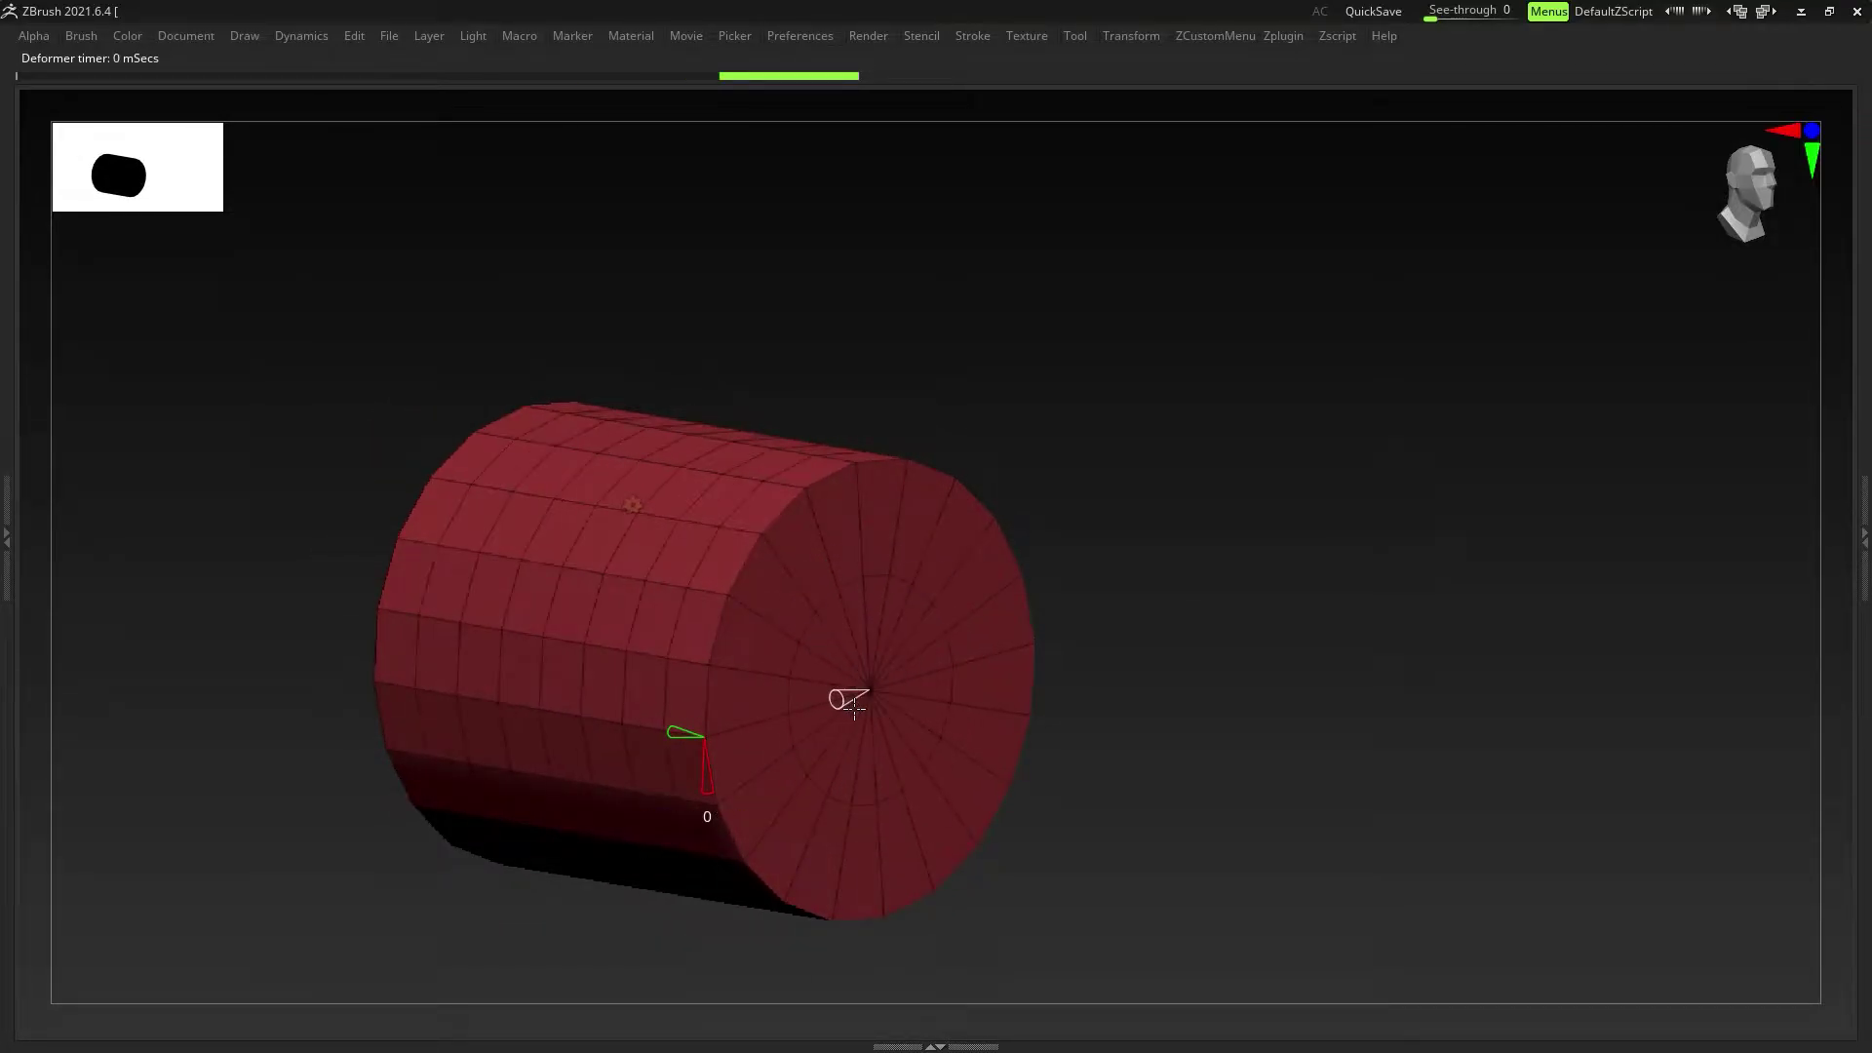
{"action": "left_click_drag", "start_coordinate": [876, 700], "coordinate": [938, 688]}
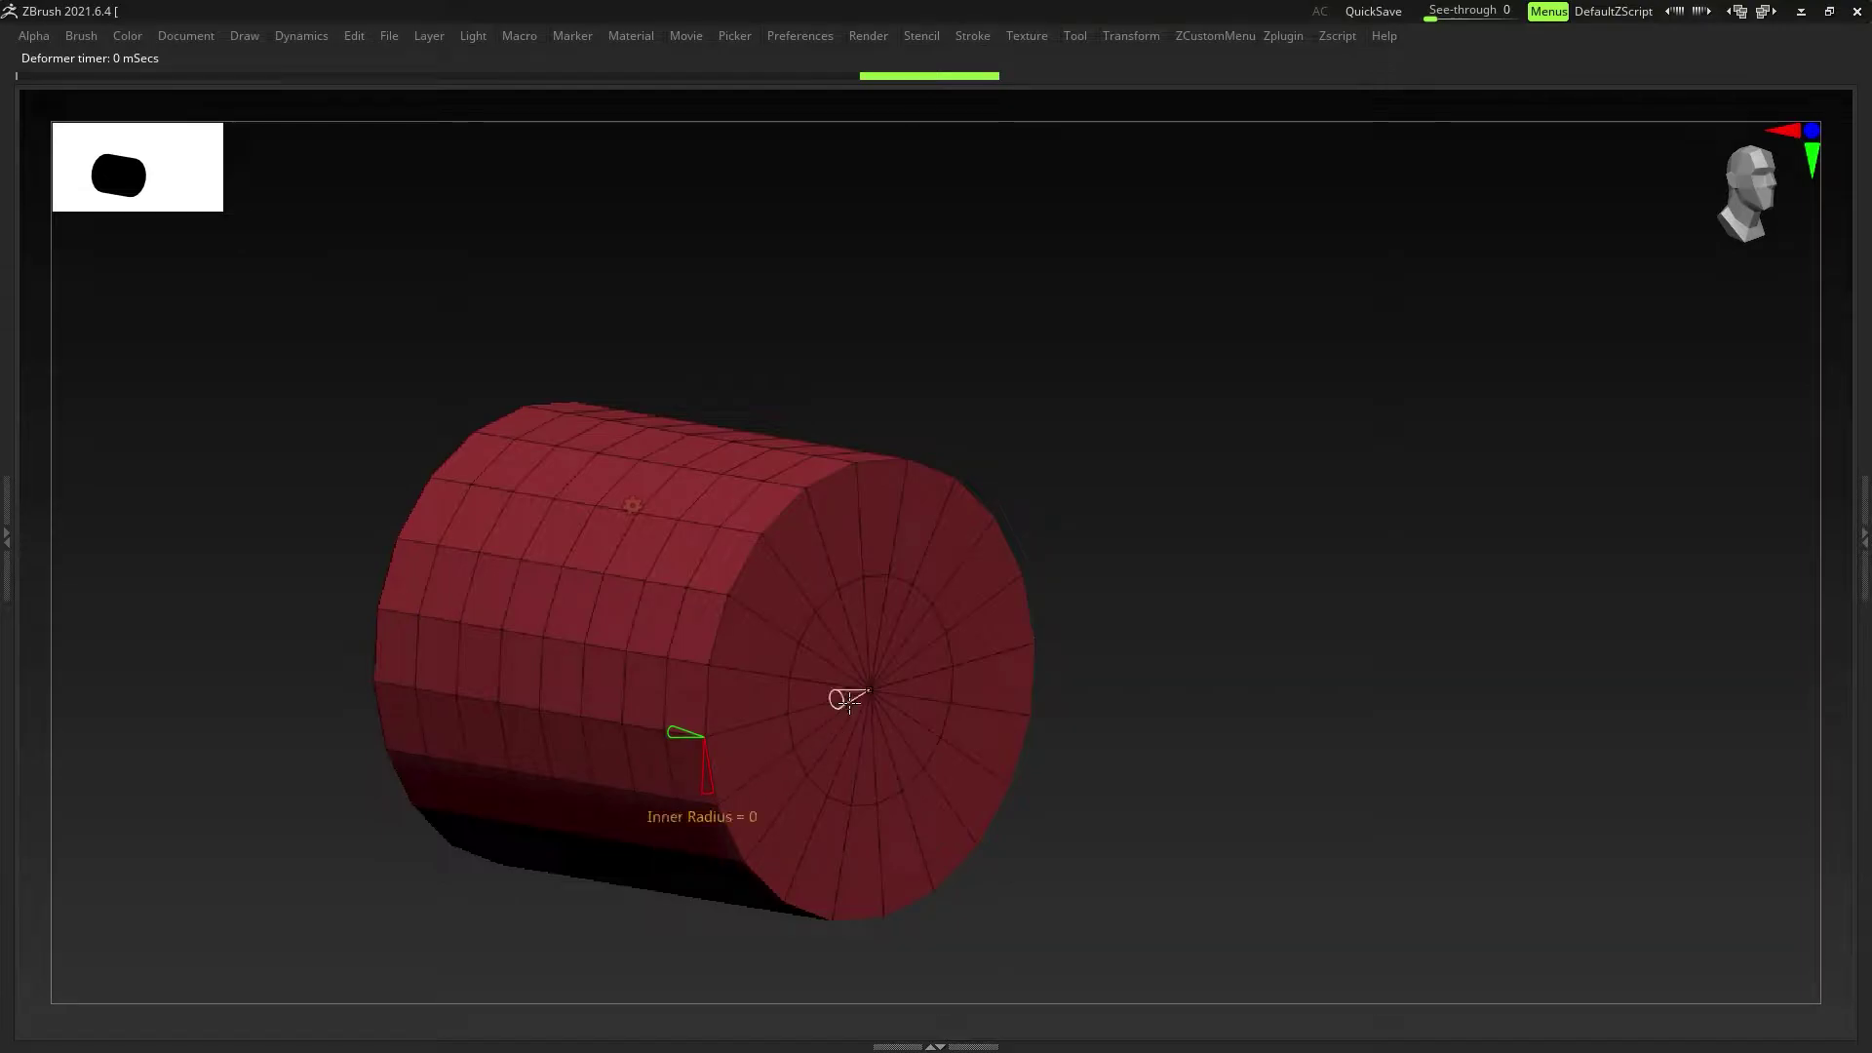
{"action": "left_click_drag", "start_coordinate": [849, 699], "coordinate": [655, 728]}
{"action": "mouse_move", "coordinate": [912, 655]}
{"action": "right_mouse_down", "text": "ctrl"}
{"action": "mouse_move", "coordinate": [850, 670]}
{"action": "mouse_move", "coordinate": [950, 673]}
{"action": "mouse_move", "coordinate": [901, 674]}
{"action": "right_mouse_up", "text": "ctrl"}
{"action": "left_click_drag", "start_coordinate": [901, 673], "coordinate": [770, 655]}
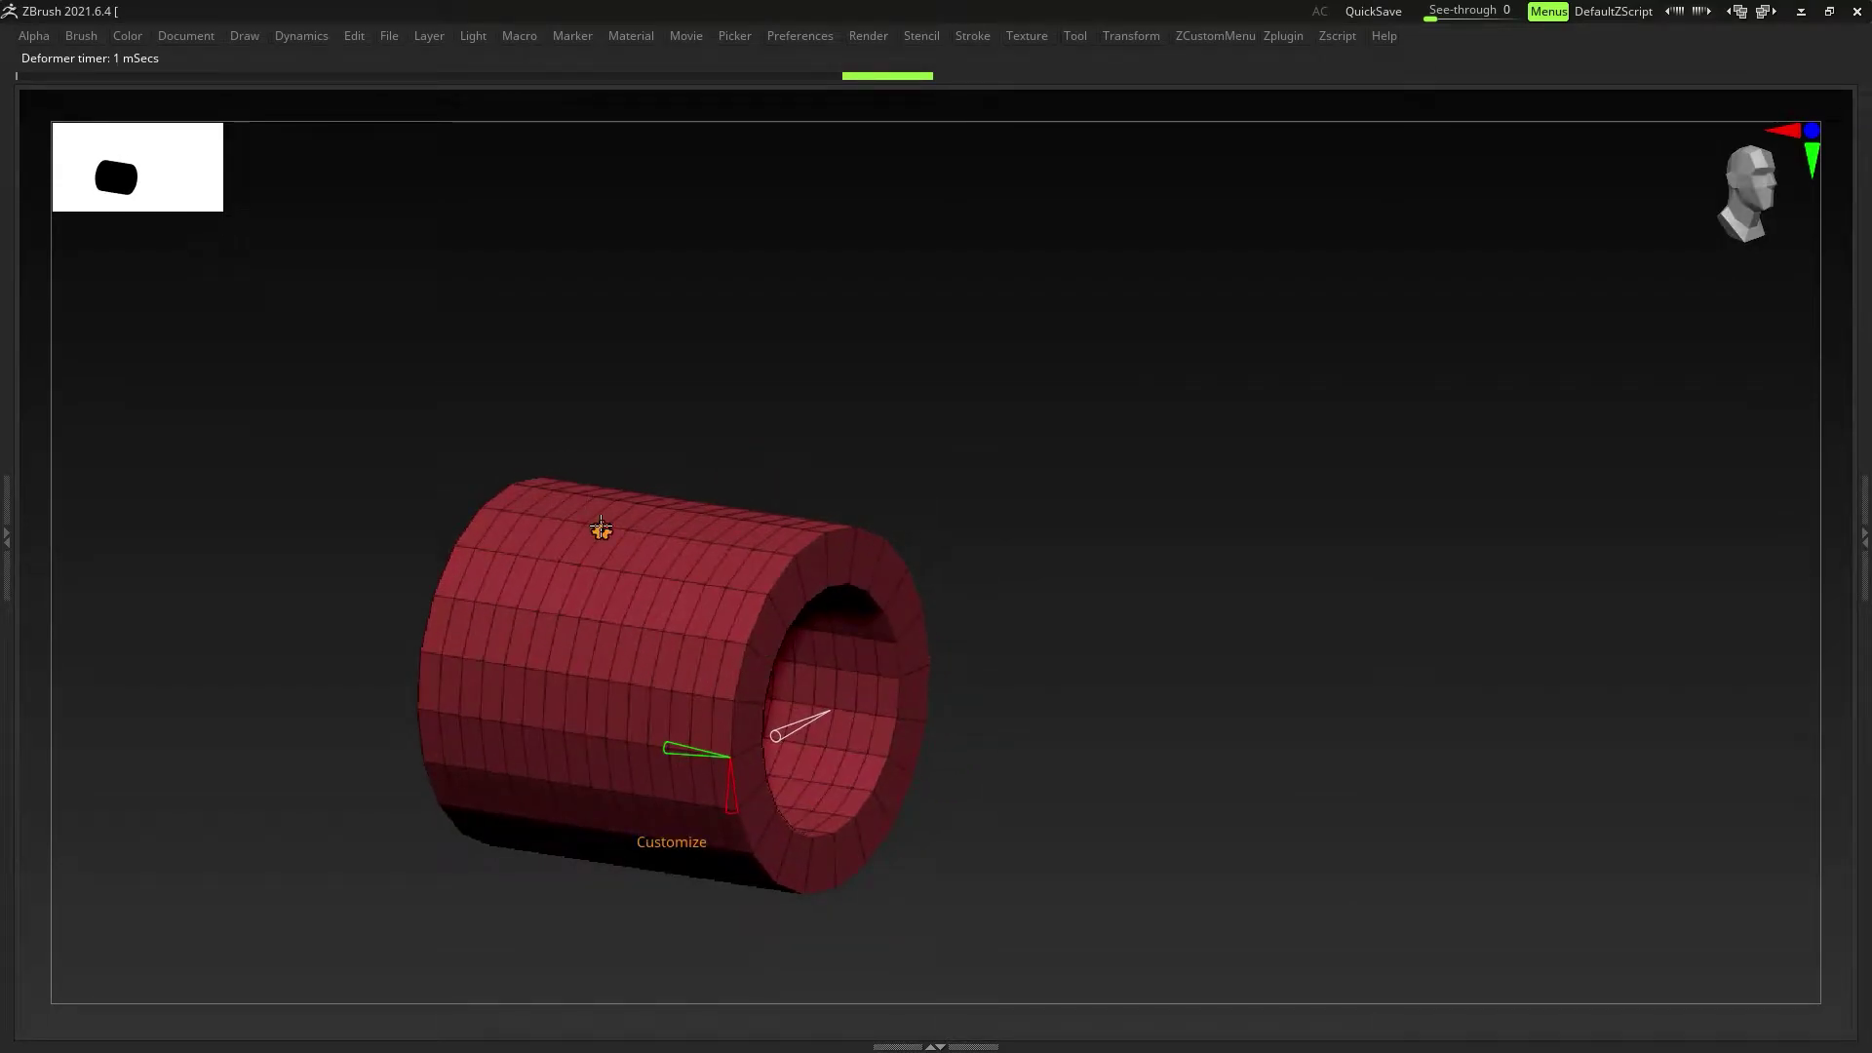
Step: Return to Gizmo 3D and stretch the hollow cylinder along its axis into a long tube
{"action": "left_click", "coordinate": [601, 527]}
{"action": "left_click", "coordinate": [601, 533]}
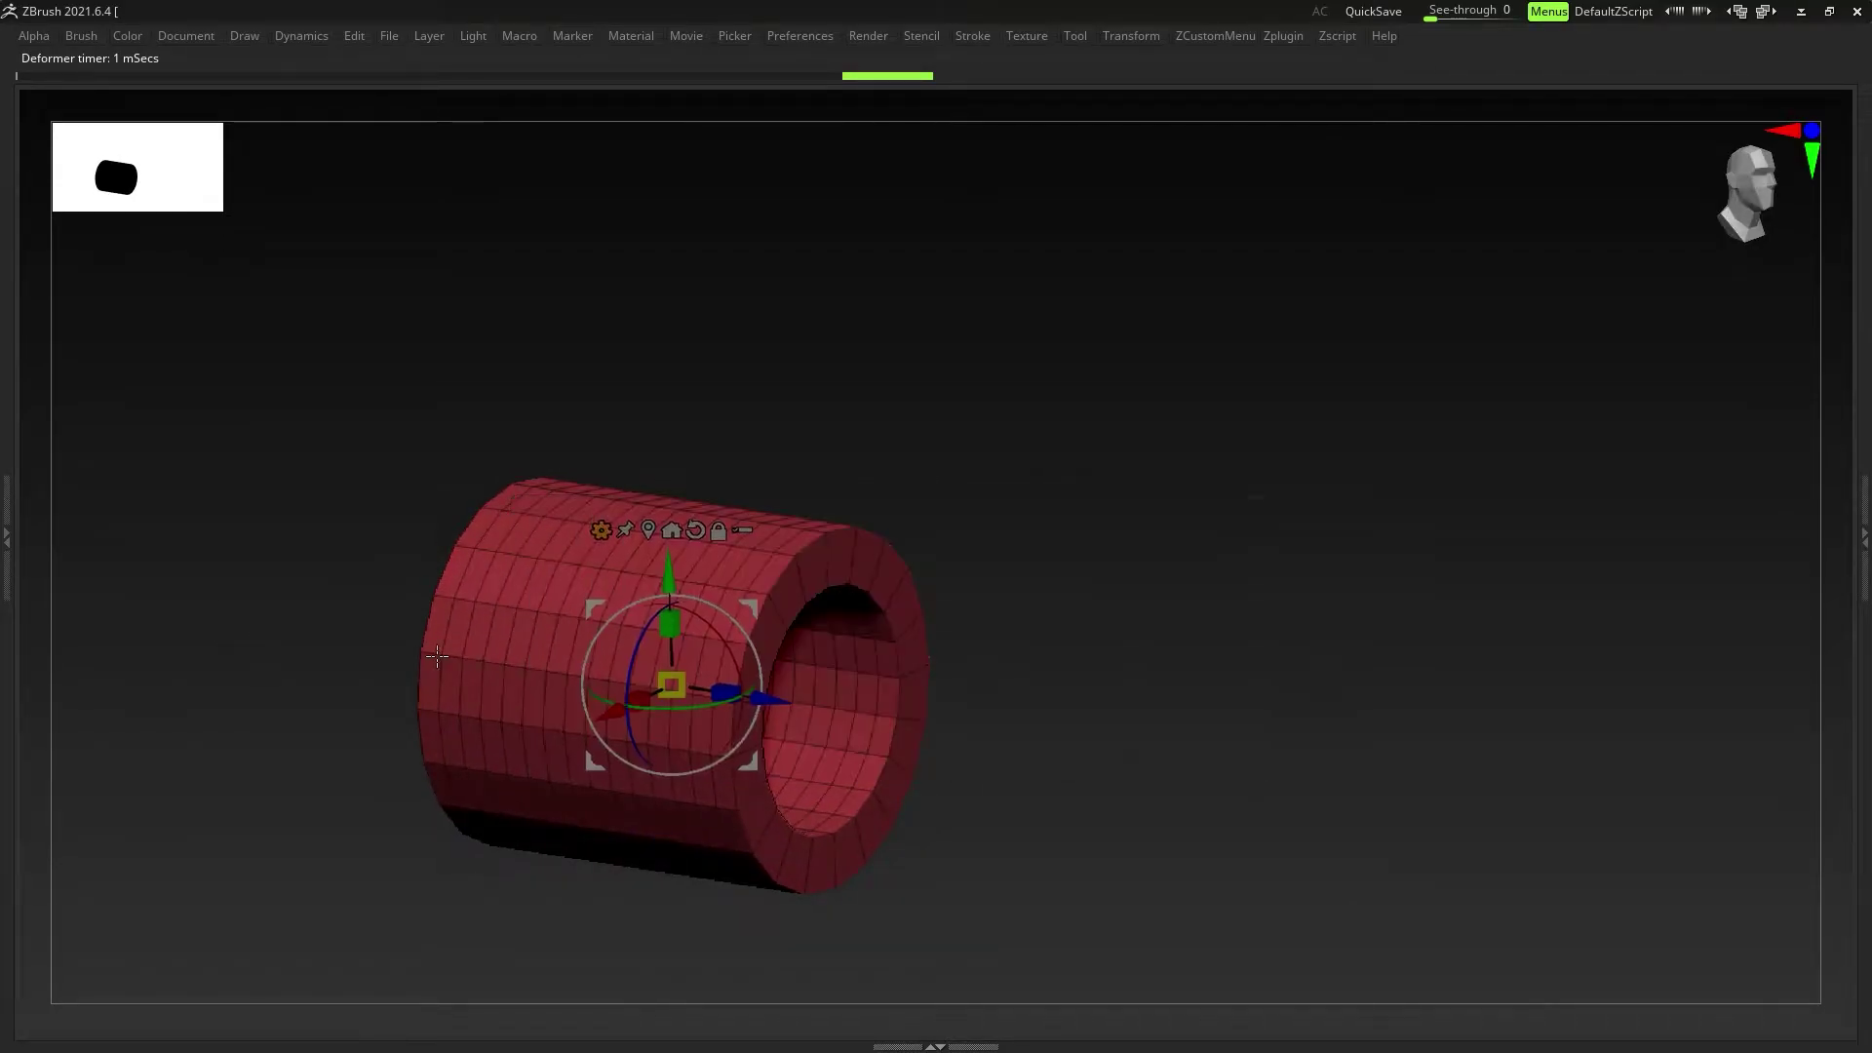
{"action": "right_click_drag", "start_coordinate": [673, 840], "coordinate": [612, 814], "text": "alt"}
{"action": "right_click_drag", "start_coordinate": [611, 814], "coordinate": [767, 612], "text": "shift"}
{"action": "left_click_drag", "start_coordinate": [881, 635], "coordinate": [902, 716]}
{"action": "mouse_move", "coordinate": [901, 717]}
{"action": "right_mouse_down", "text": "ctrl"}
{"action": "mouse_move", "coordinate": [963, 735]}
{"action": "mouse_move", "coordinate": [921, 742]}
{"action": "mouse_move", "coordinate": [894, 681]}
{"action": "mouse_move", "coordinate": [881, 744]}
{"action": "mouse_move", "coordinate": [898, 745]}
{"action": "right_mouse_up", "text": "ctrl"}
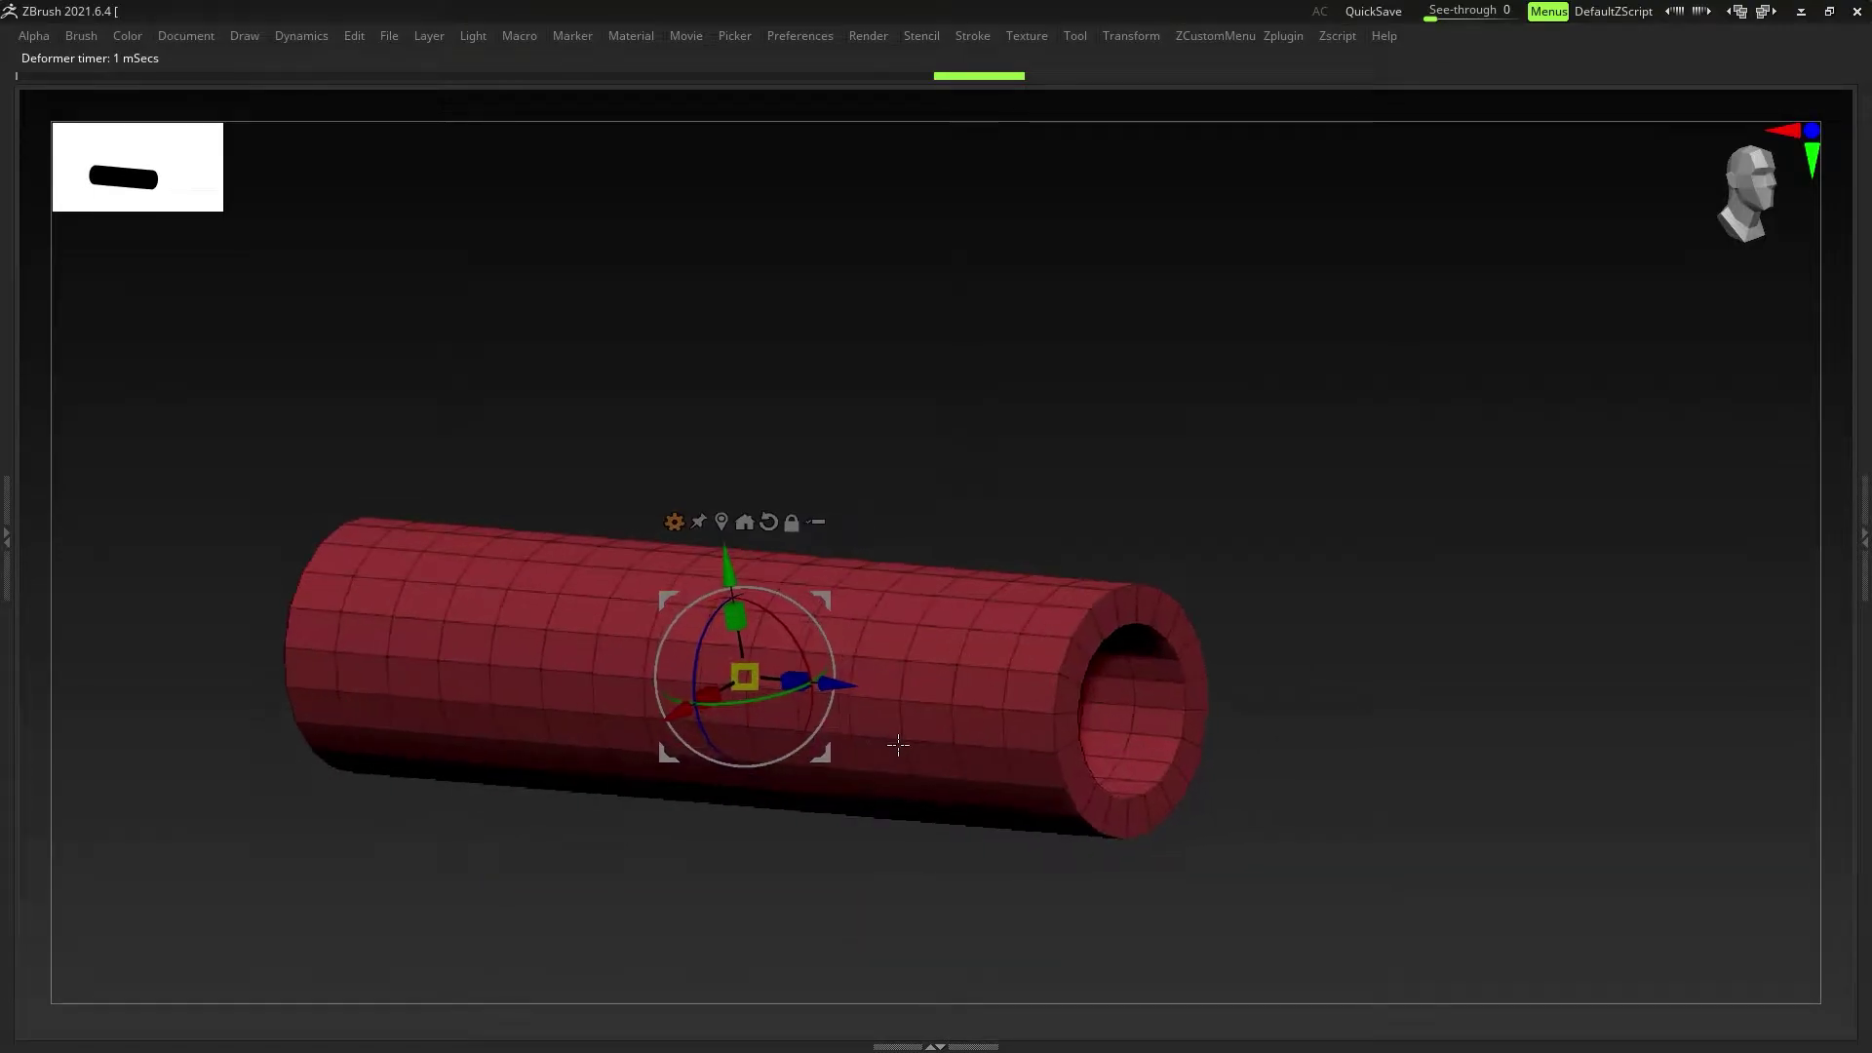
{"action": "left_click_drag", "start_coordinate": [898, 745], "coordinate": [897, 765]}
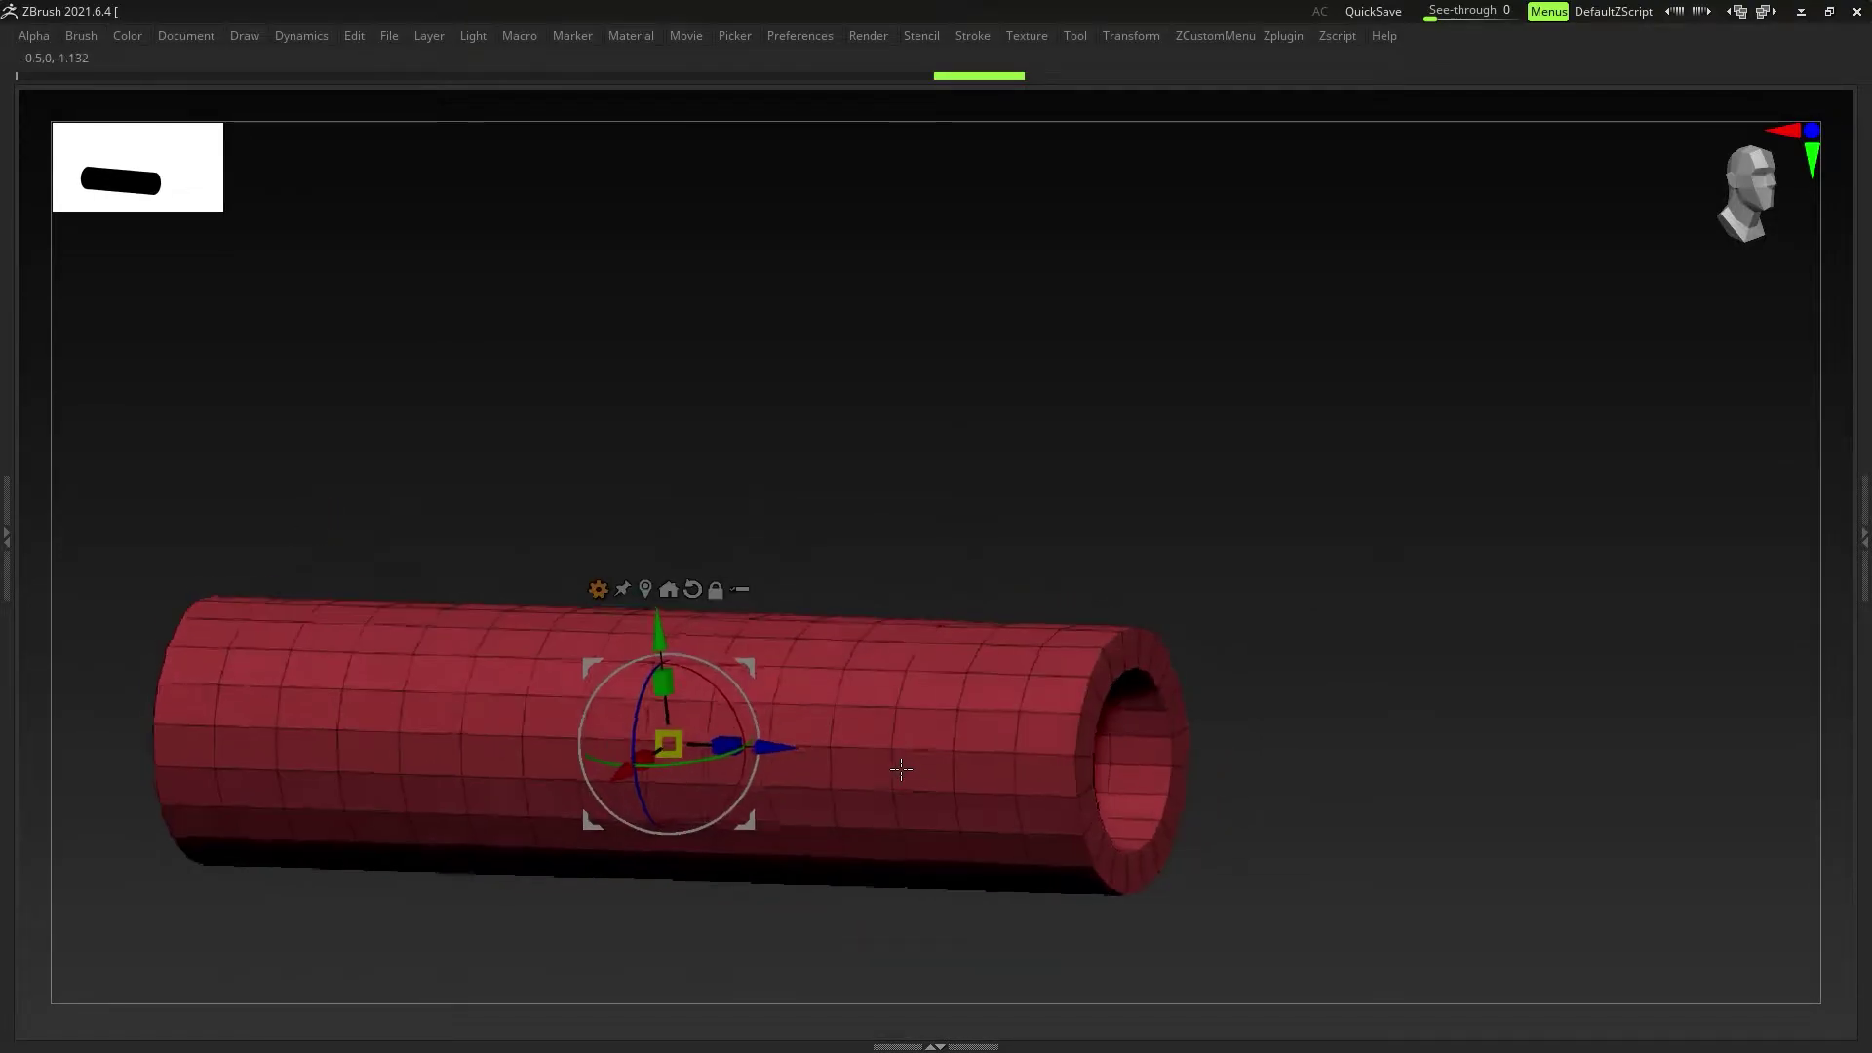
Step: Apply the Deformer lattice to the tube
{"action": "left_click", "coordinate": [596, 576]}
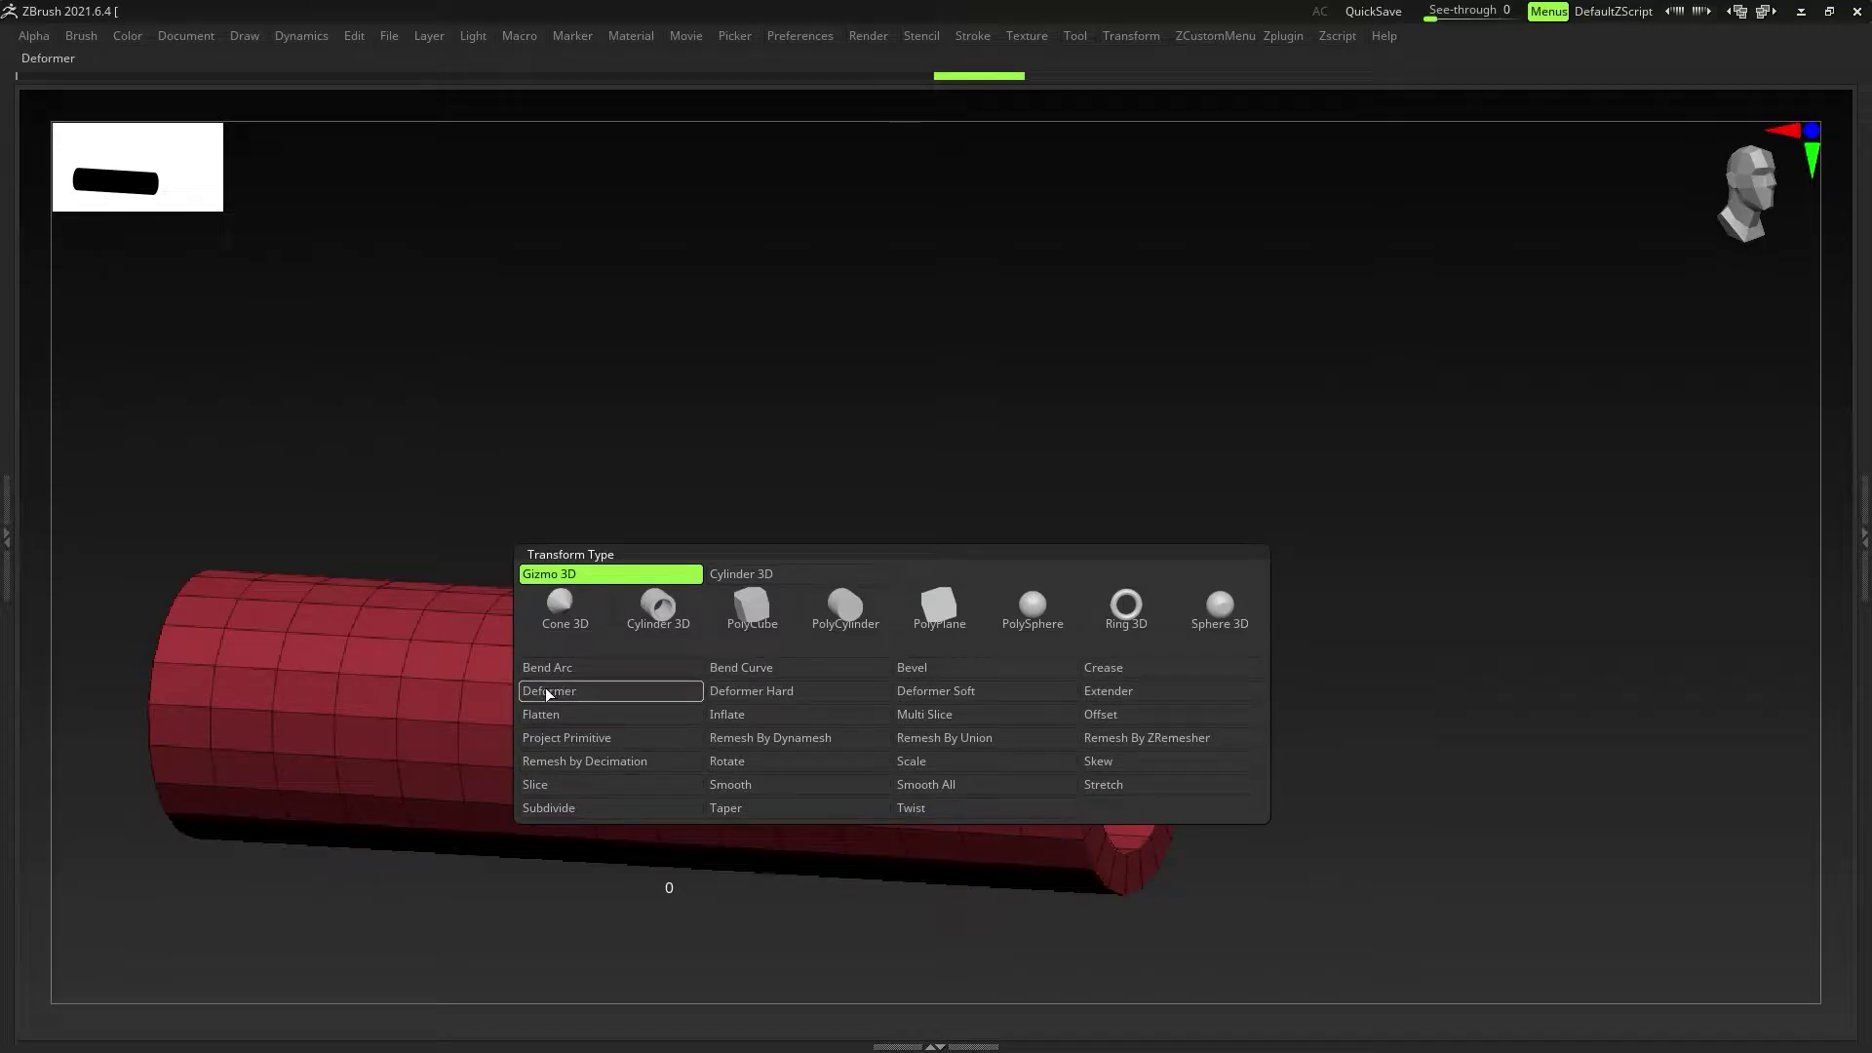
{"action": "left_click", "coordinate": [597, 692]}
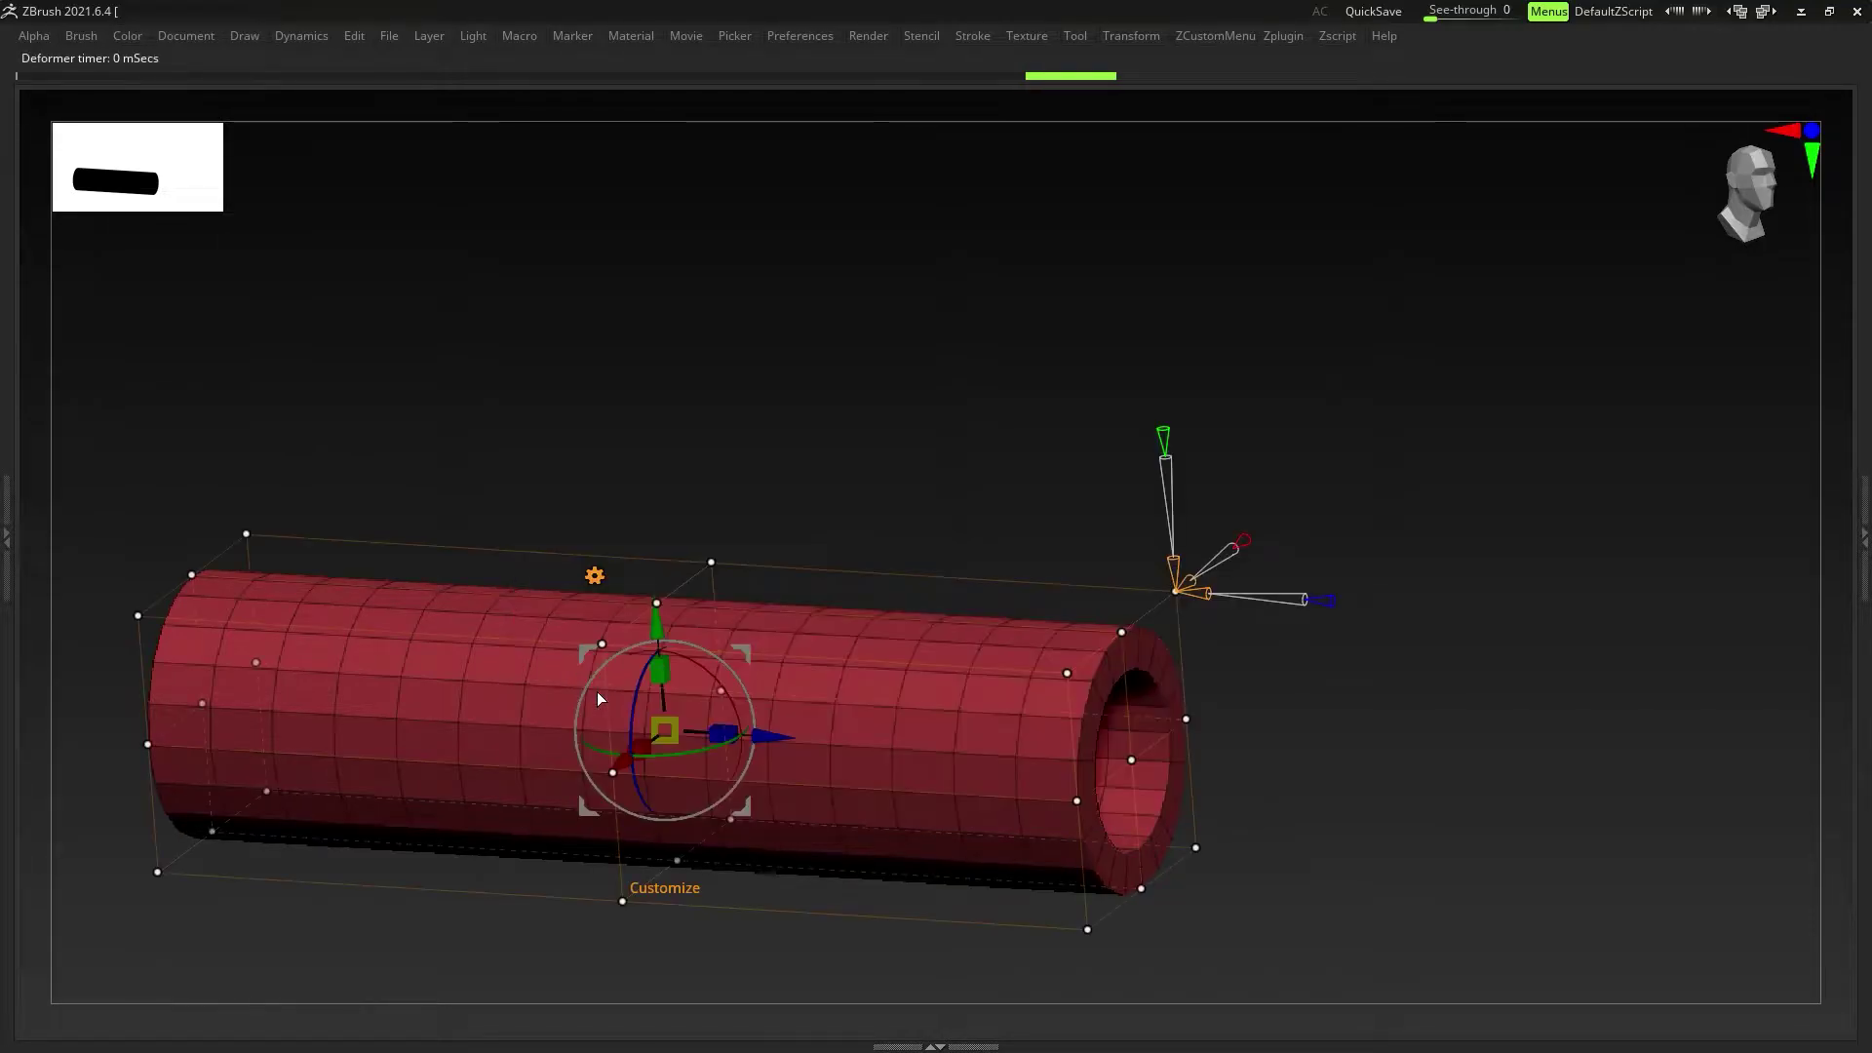
{"action": "left_click_drag", "start_coordinate": [596, 692], "coordinate": [729, 679]}
{"action": "mouse_move", "coordinate": [728, 680]}
{"action": "right_mouse_down"}
{"action": "mouse_move", "coordinate": [765, 677]}
{"action": "mouse_move", "coordinate": [681, 652]}
{"action": "mouse_move", "coordinate": [731, 678]}
{"action": "right_mouse_up"}
{"action": "right_click_drag", "start_coordinate": [997, 629], "coordinate": [957, 528], "text": "alt"}
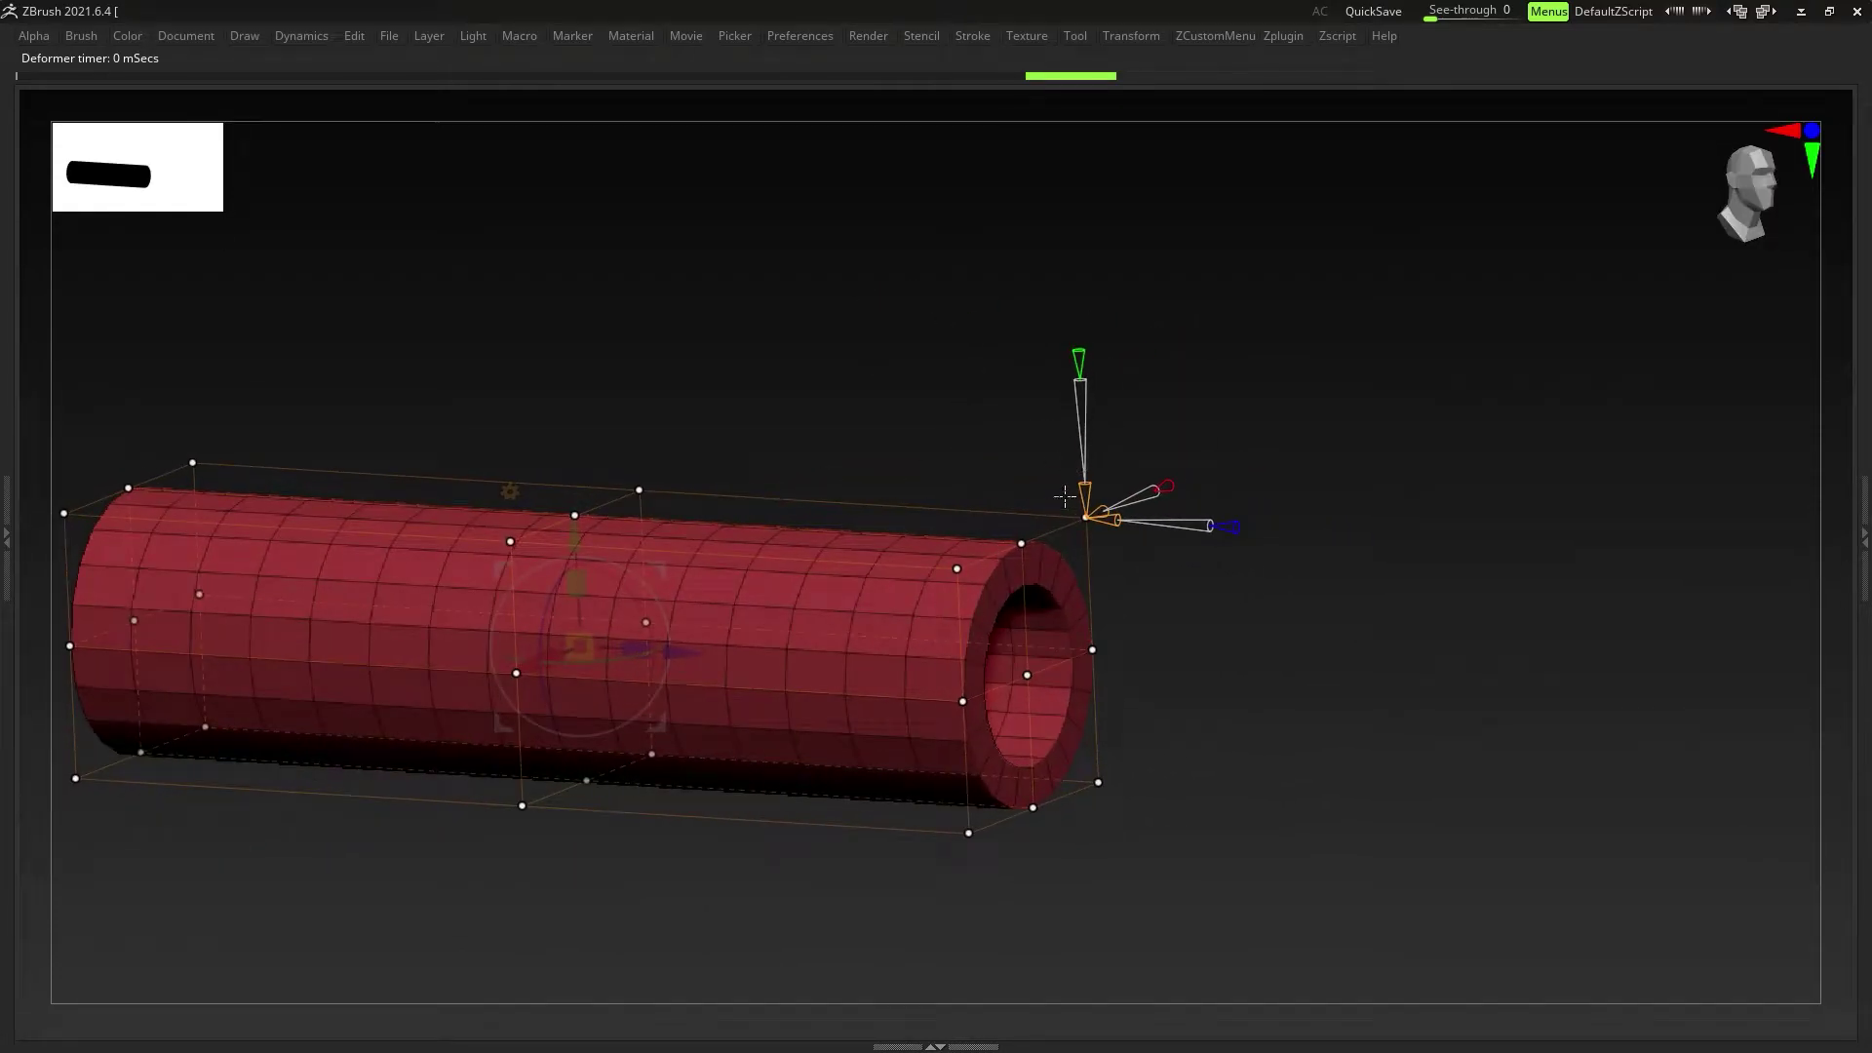
Step: Adjust the Deformer's resolution on its axes, reducing the lattice to its eight corner control points
{"action": "mouse_move", "coordinate": [1085, 495]}
{"action": "left_mouse_down"}
{"action": "mouse_move", "coordinate": [1089, 473]}
{"action": "mouse_move", "coordinate": [1130, 526]}
{"action": "mouse_move", "coordinate": [1104, 498]}
{"action": "mouse_move", "coordinate": [1103, 513]}
{"action": "left_mouse_up"}
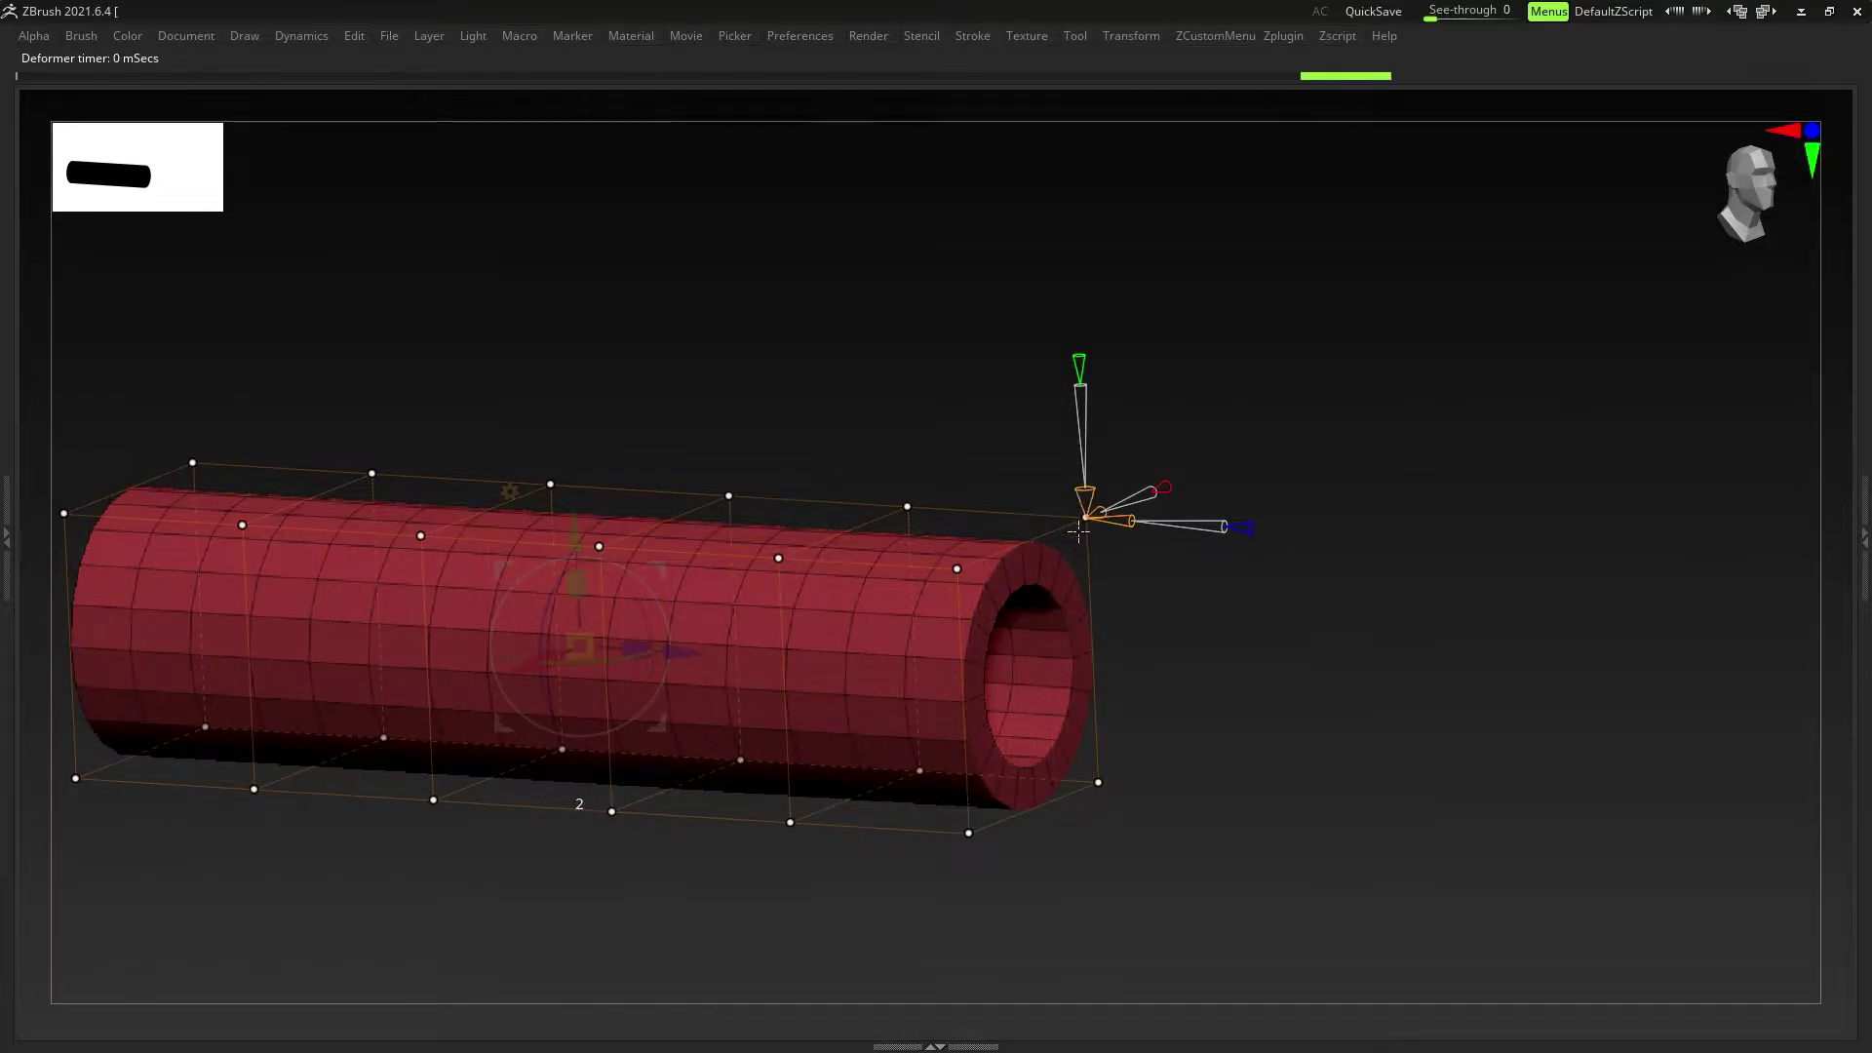
{"action": "left_click_drag", "start_coordinate": [1119, 525], "coordinate": [1076, 523]}
{"action": "right_click_drag", "start_coordinate": [1155, 493], "coordinate": [1095, 552]}
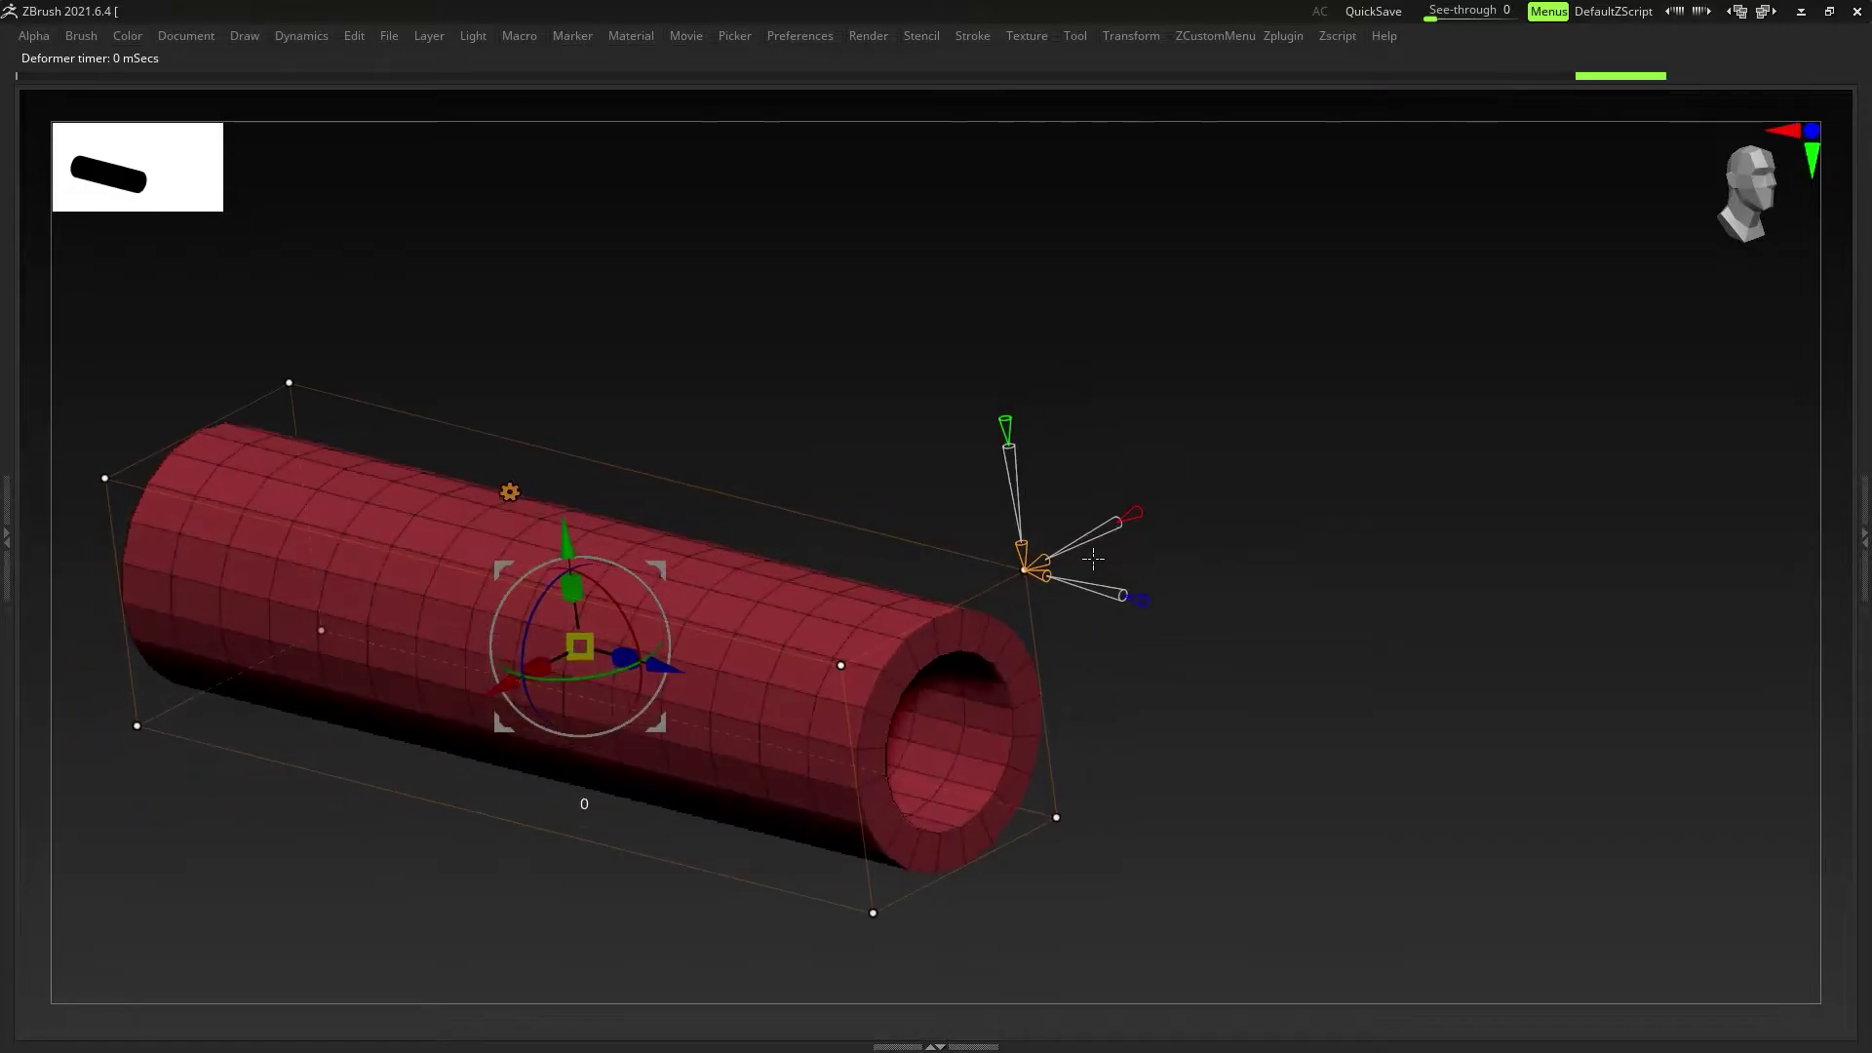
{"action": "right_click_drag", "start_coordinate": [834, 653], "coordinate": [898, 589]}
{"action": "left_click_drag", "start_coordinate": [898, 589], "coordinate": [919, 607]}
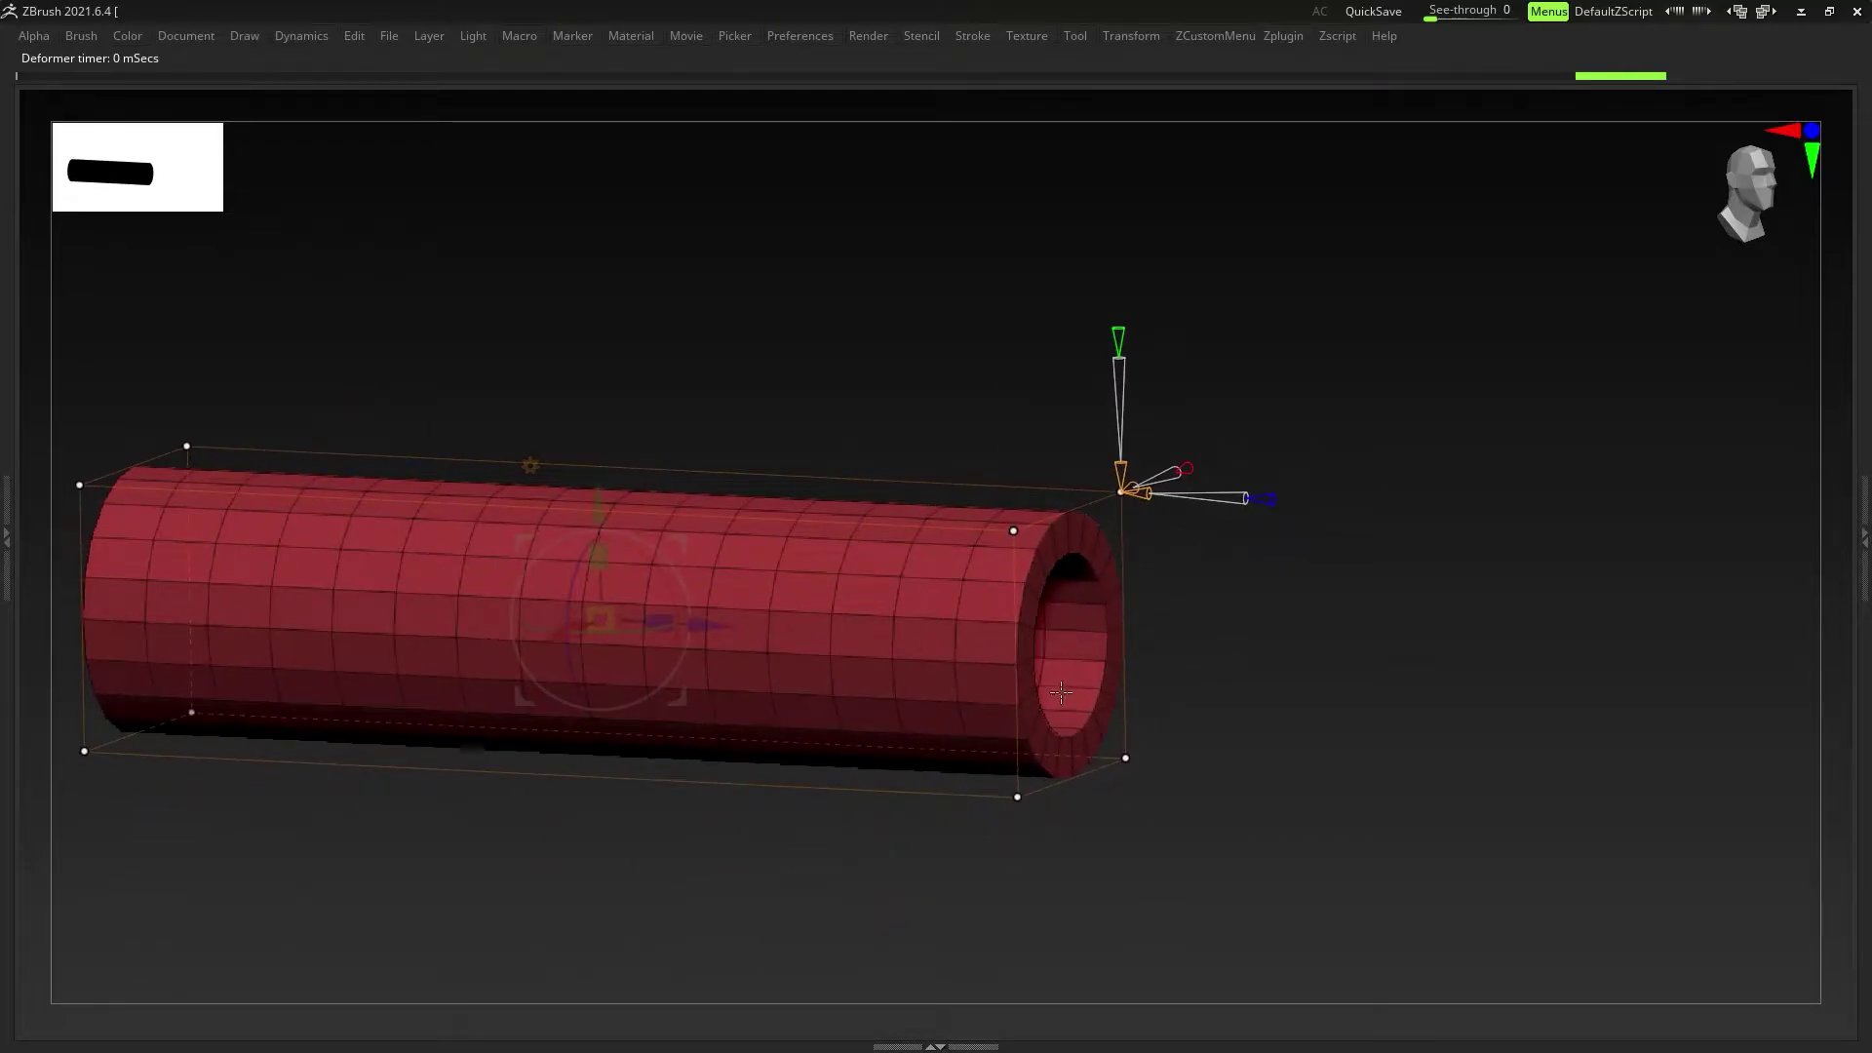
Step: Try moving the near upper corner control point vertically, and undo the move
{"action": "left_click", "coordinate": [1014, 529]}
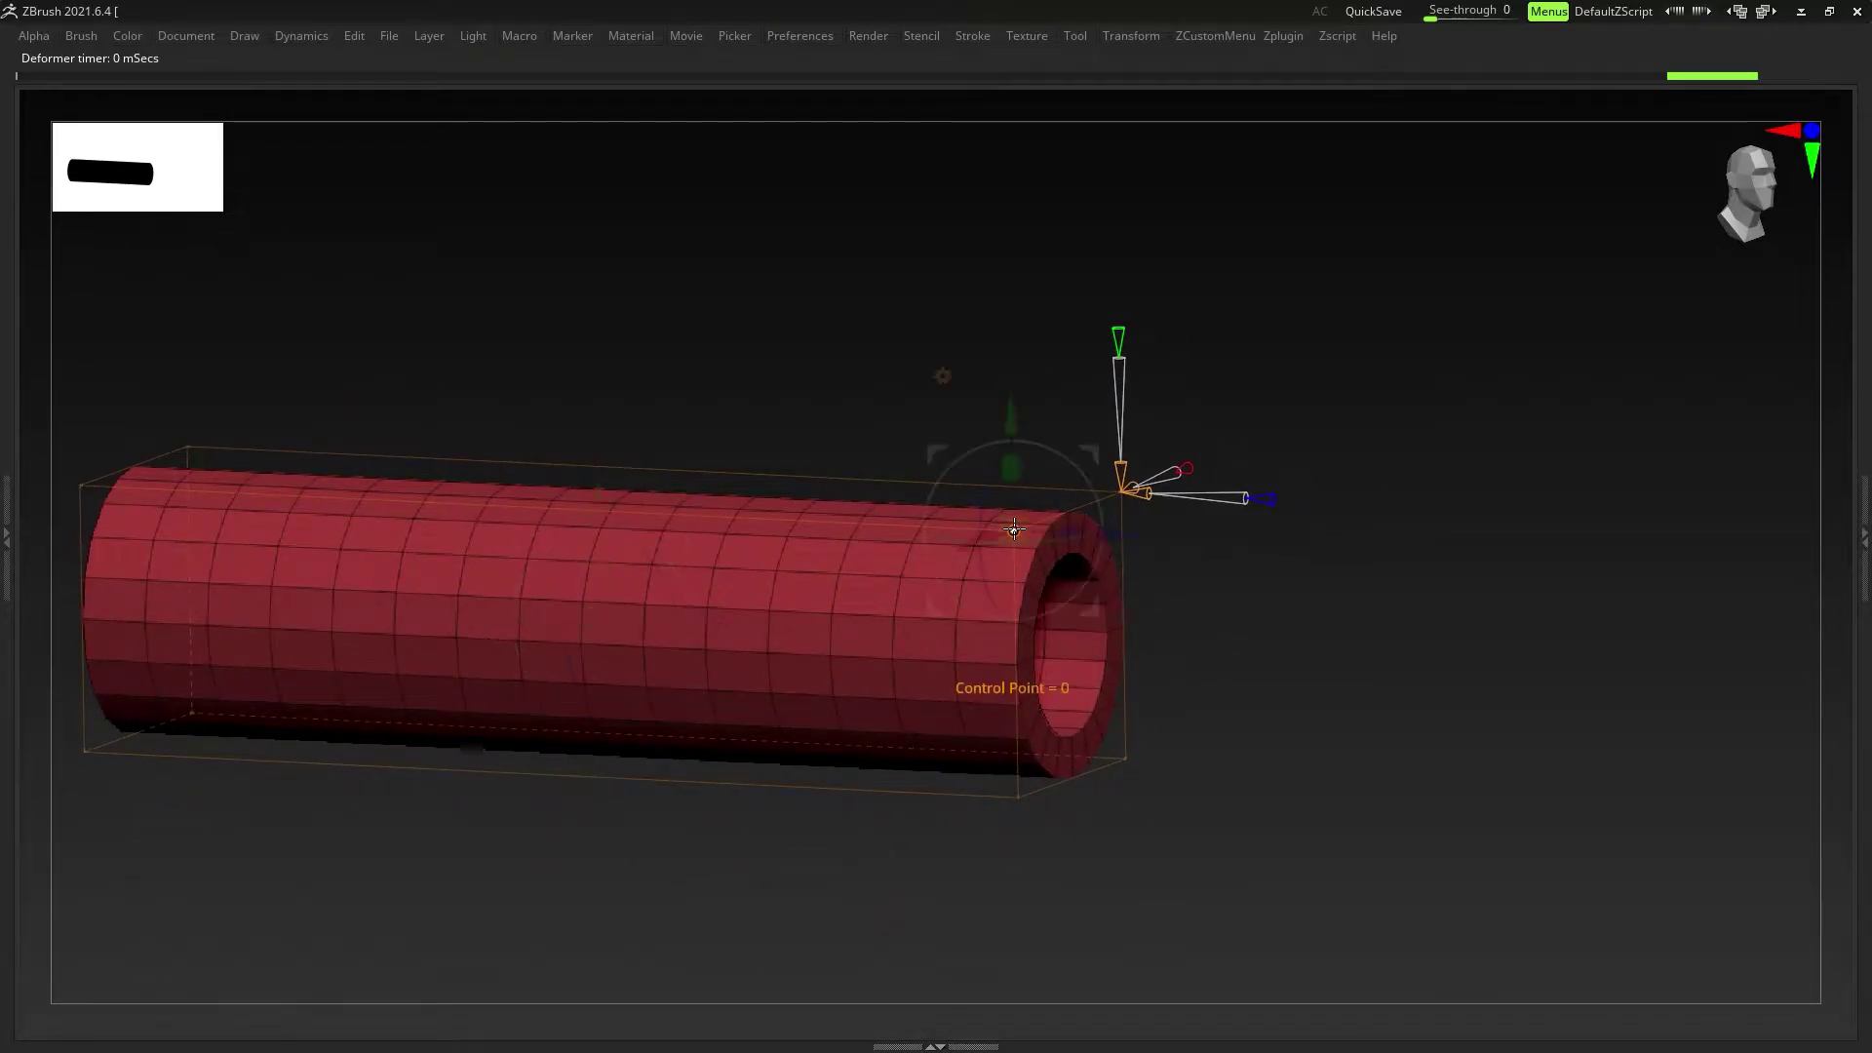
{"action": "left_click_drag", "start_coordinate": [1012, 416], "coordinate": [1032, 363]}
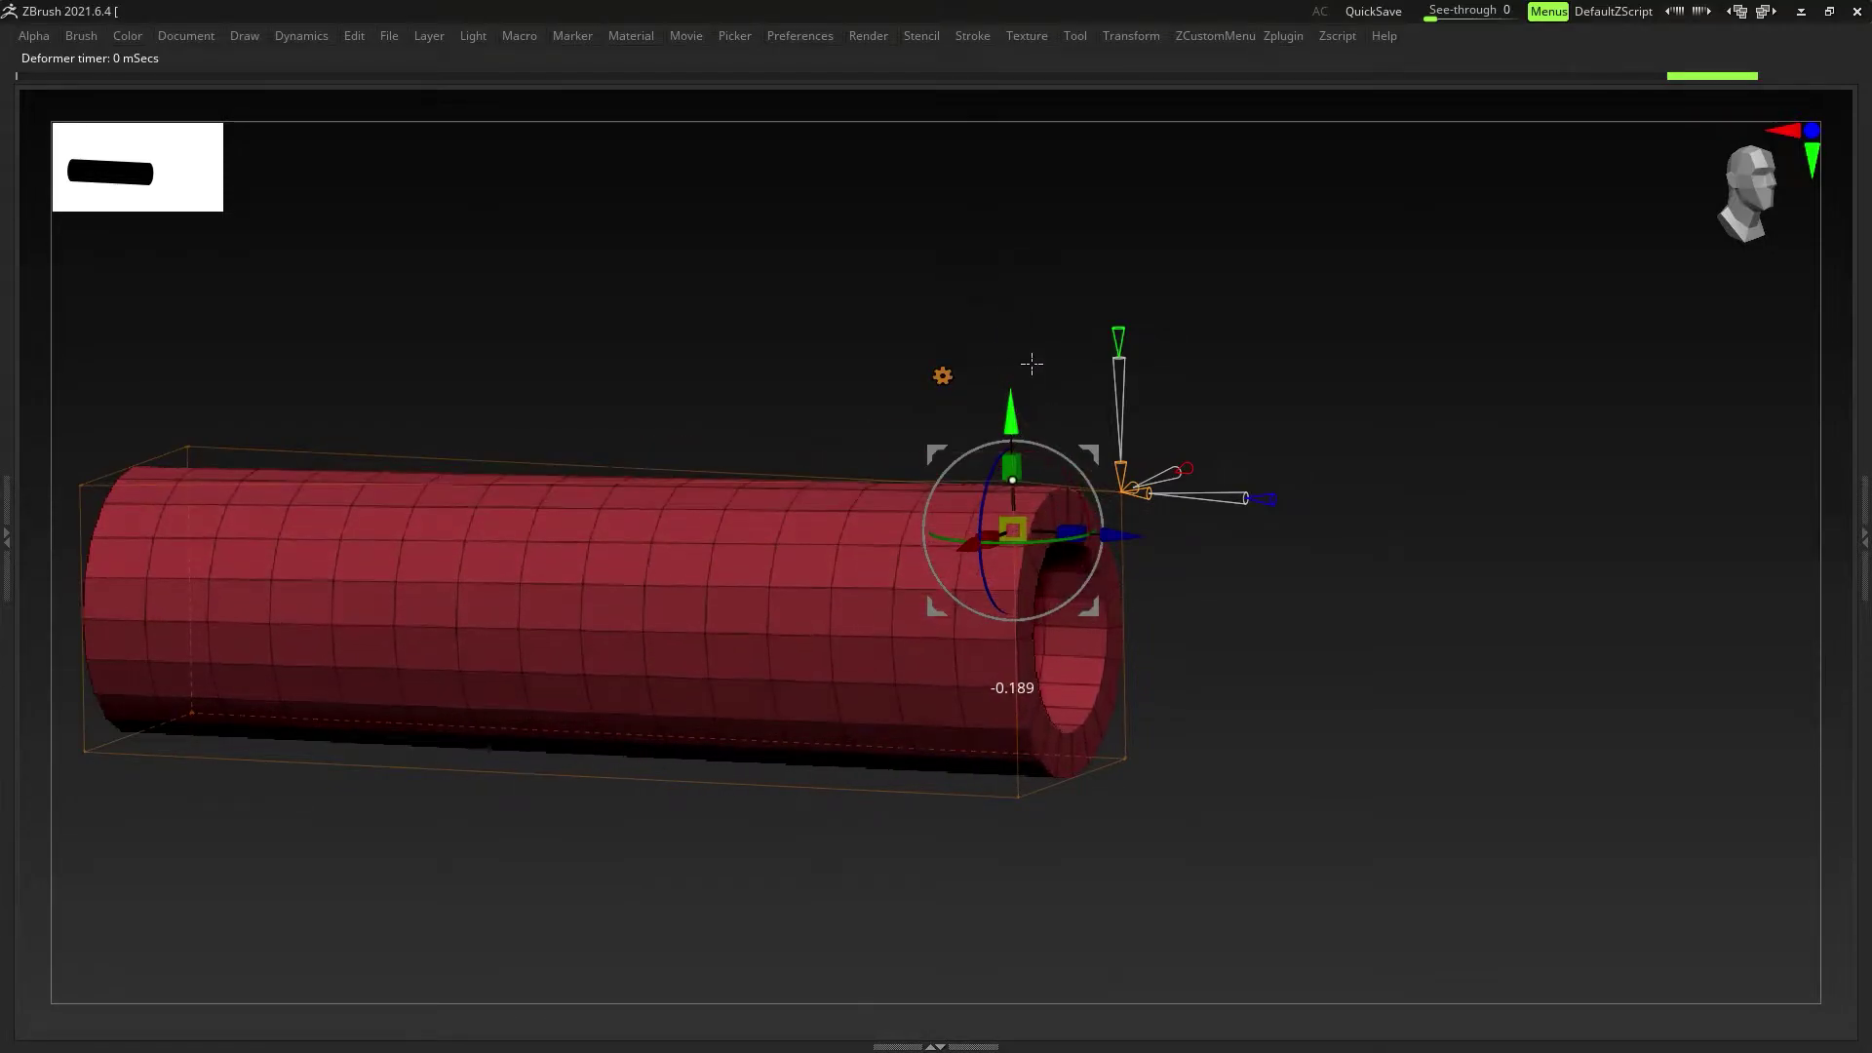
{"action": "key", "text": "ctrl+z"}
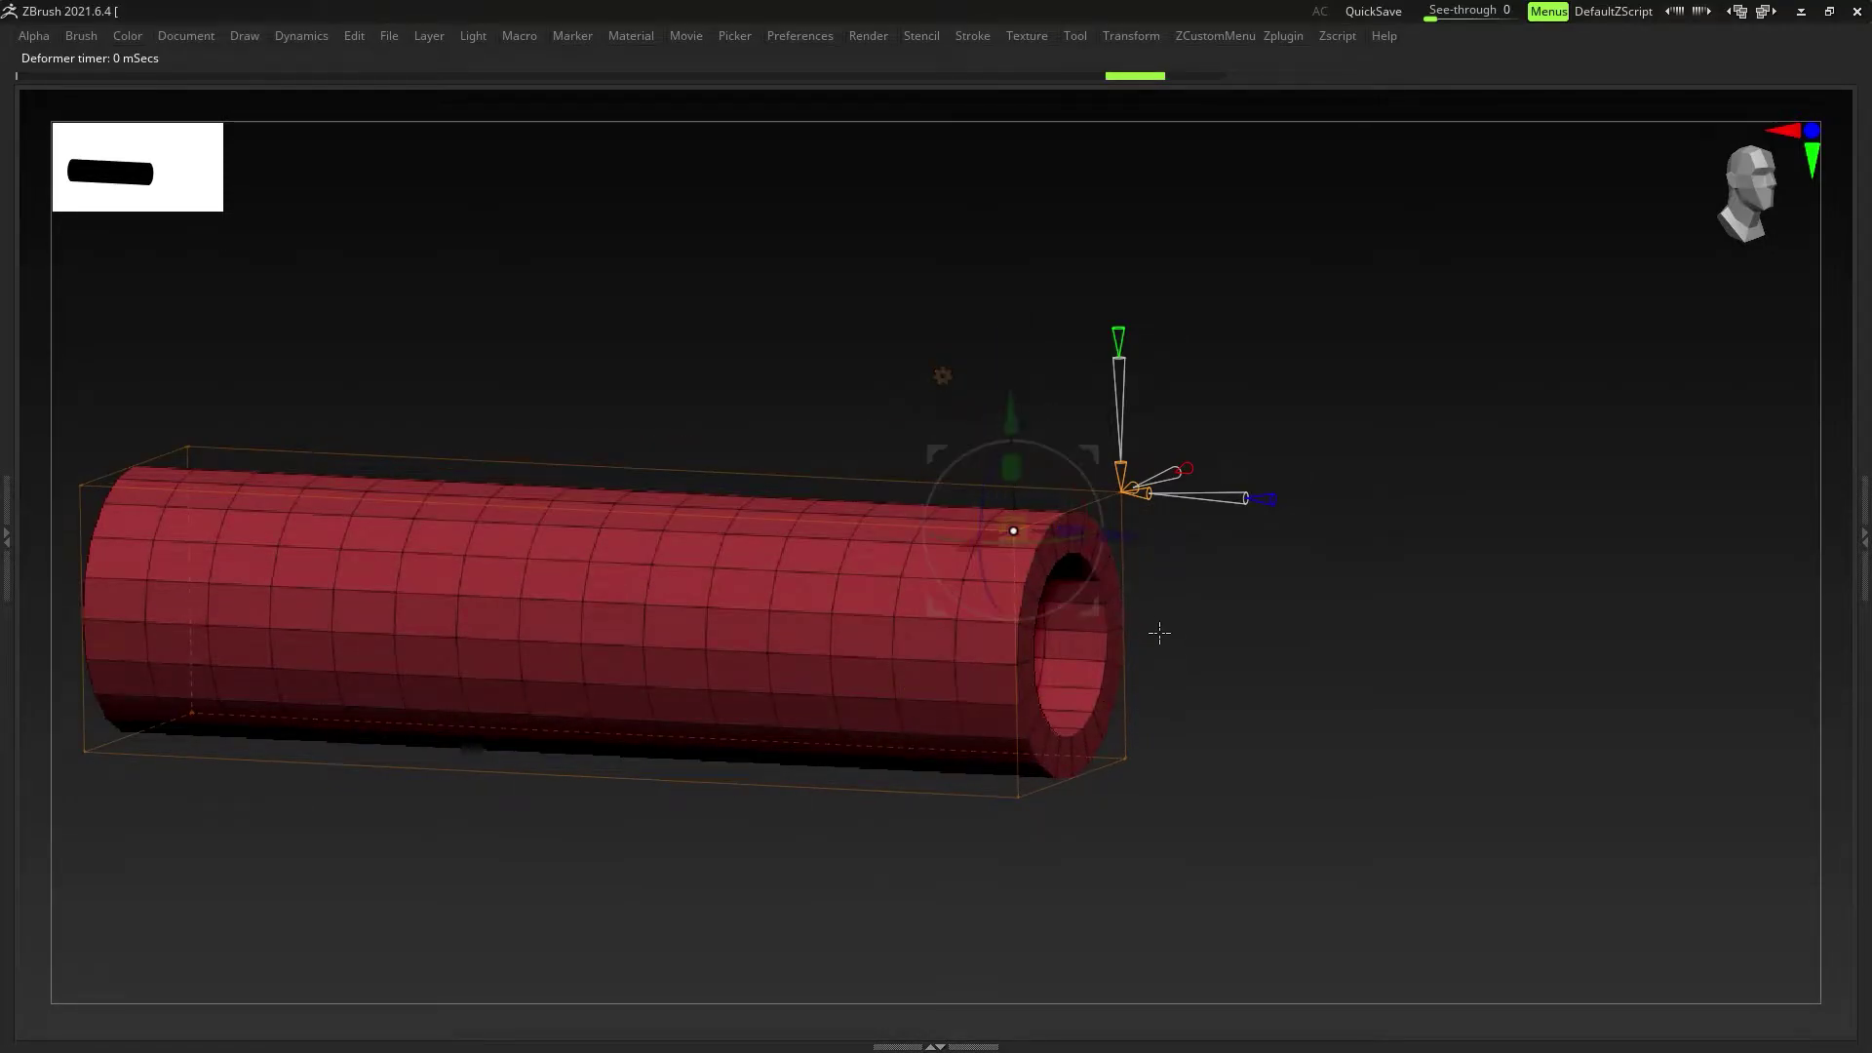
Step: Box-select all of the Deformer's control points around the tube
{"action": "right_click_drag", "start_coordinate": [1135, 612], "coordinate": [1043, 594], "text": "ctrl"}
{"action": "left_click_drag", "start_coordinate": [1252, 798], "coordinate": [302, 344], "text": "ctrl"}
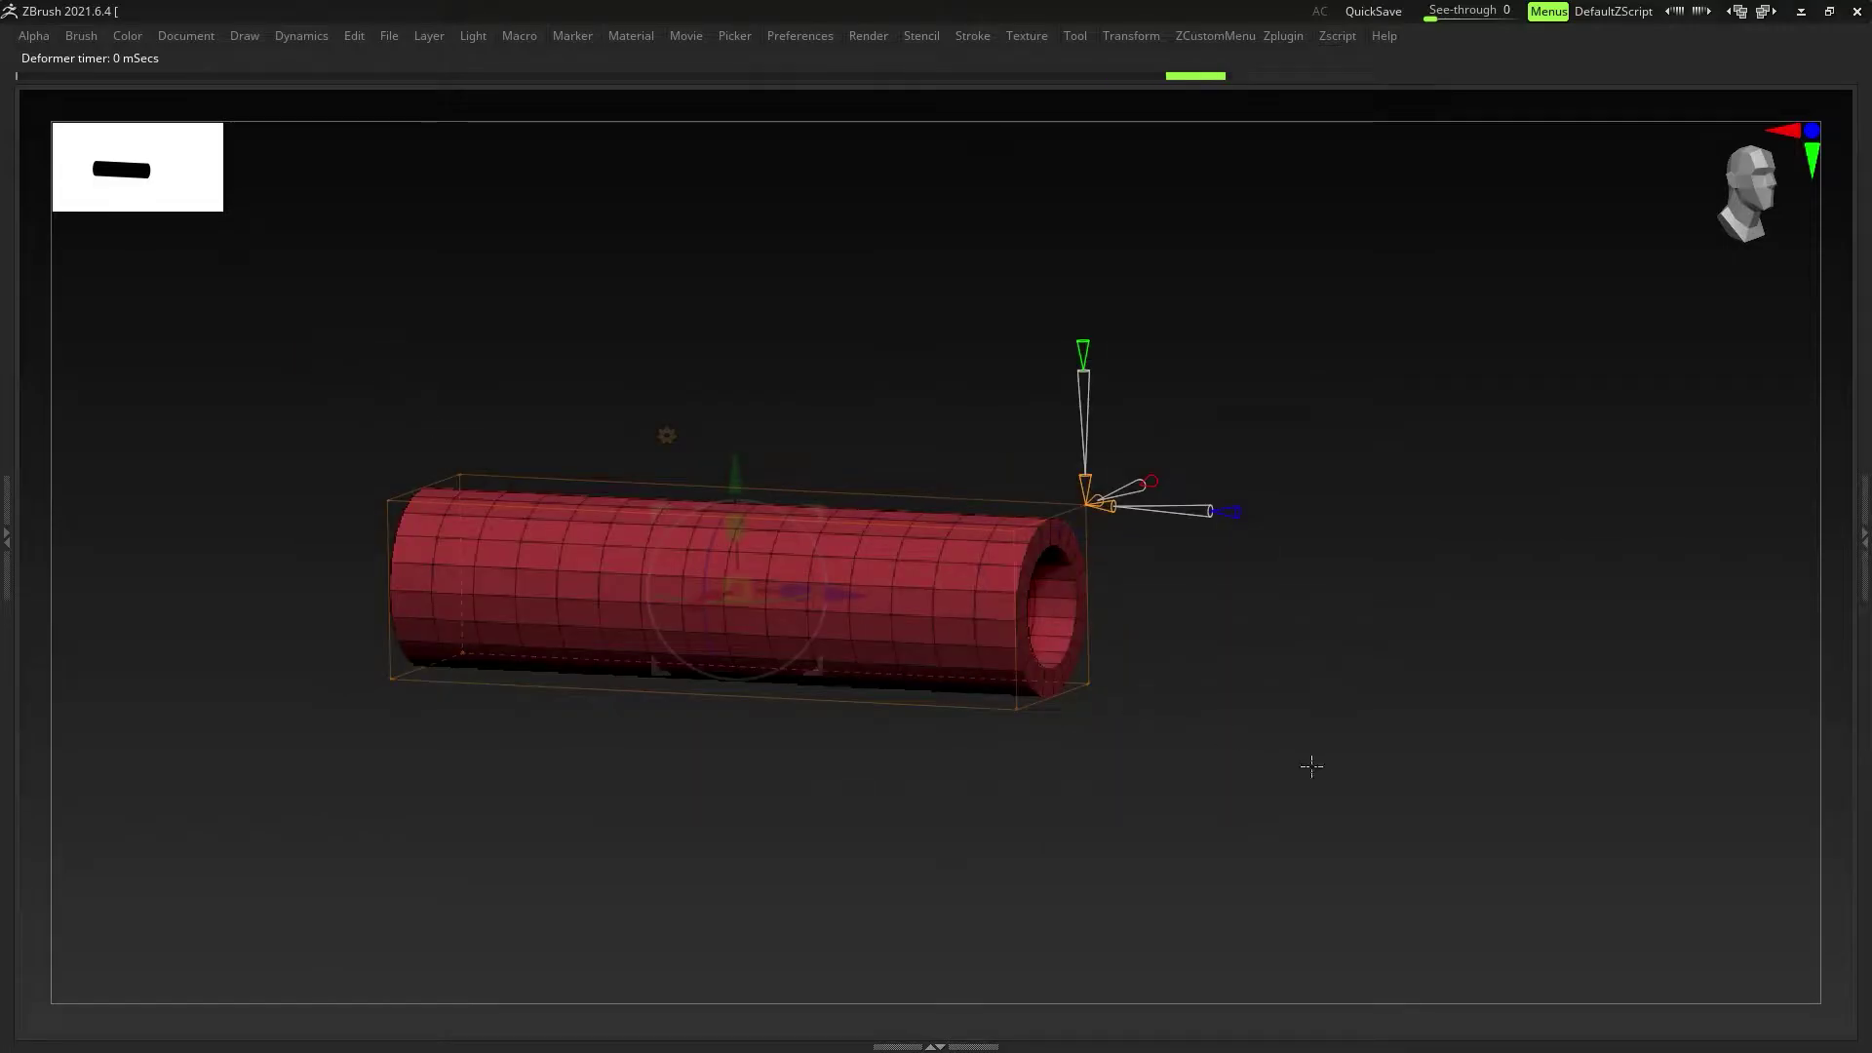
{"action": "left_click_drag", "start_coordinate": [1254, 791], "coordinate": [324, 314], "text": "ctrl"}
{"action": "left_click_drag", "start_coordinate": [1295, 835], "coordinate": [261, 377], "text": "ctrl+shift"}
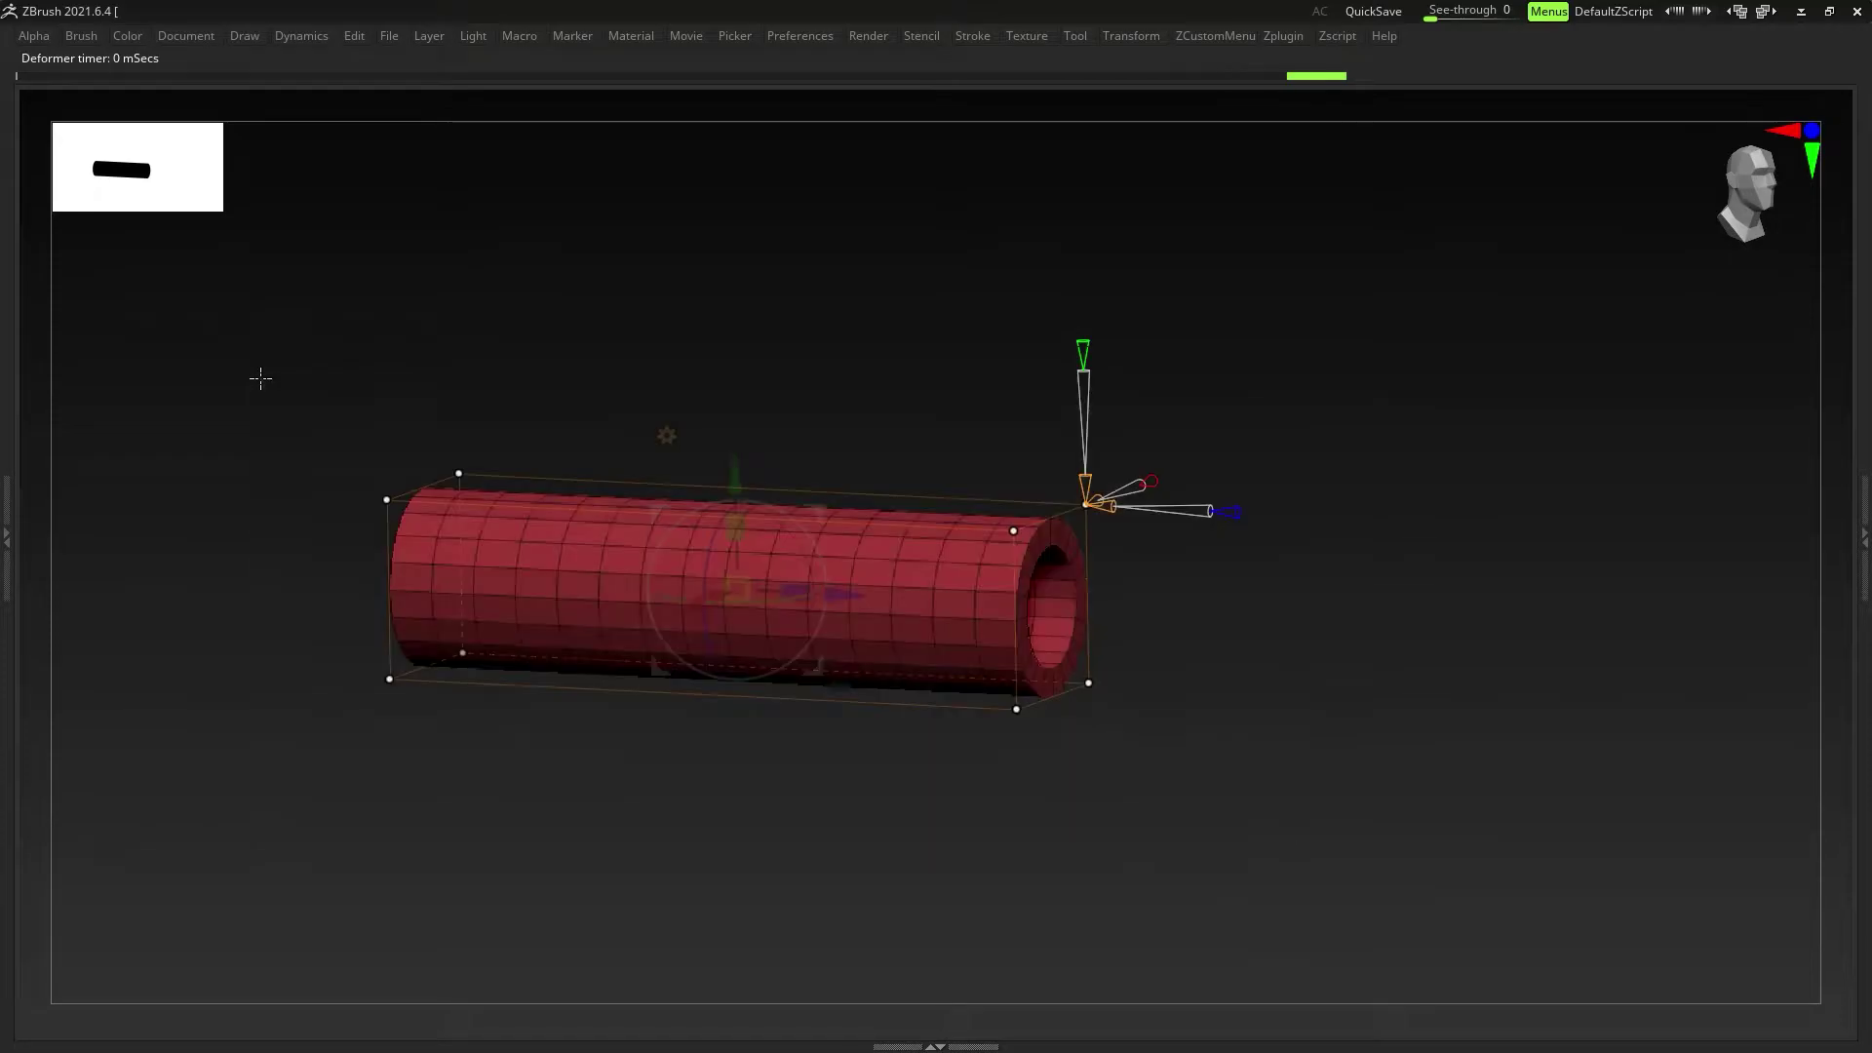
Step: Select only the near upper corner control point, and reset the selection to all points
{"action": "left_click", "coordinate": [1014, 530]}
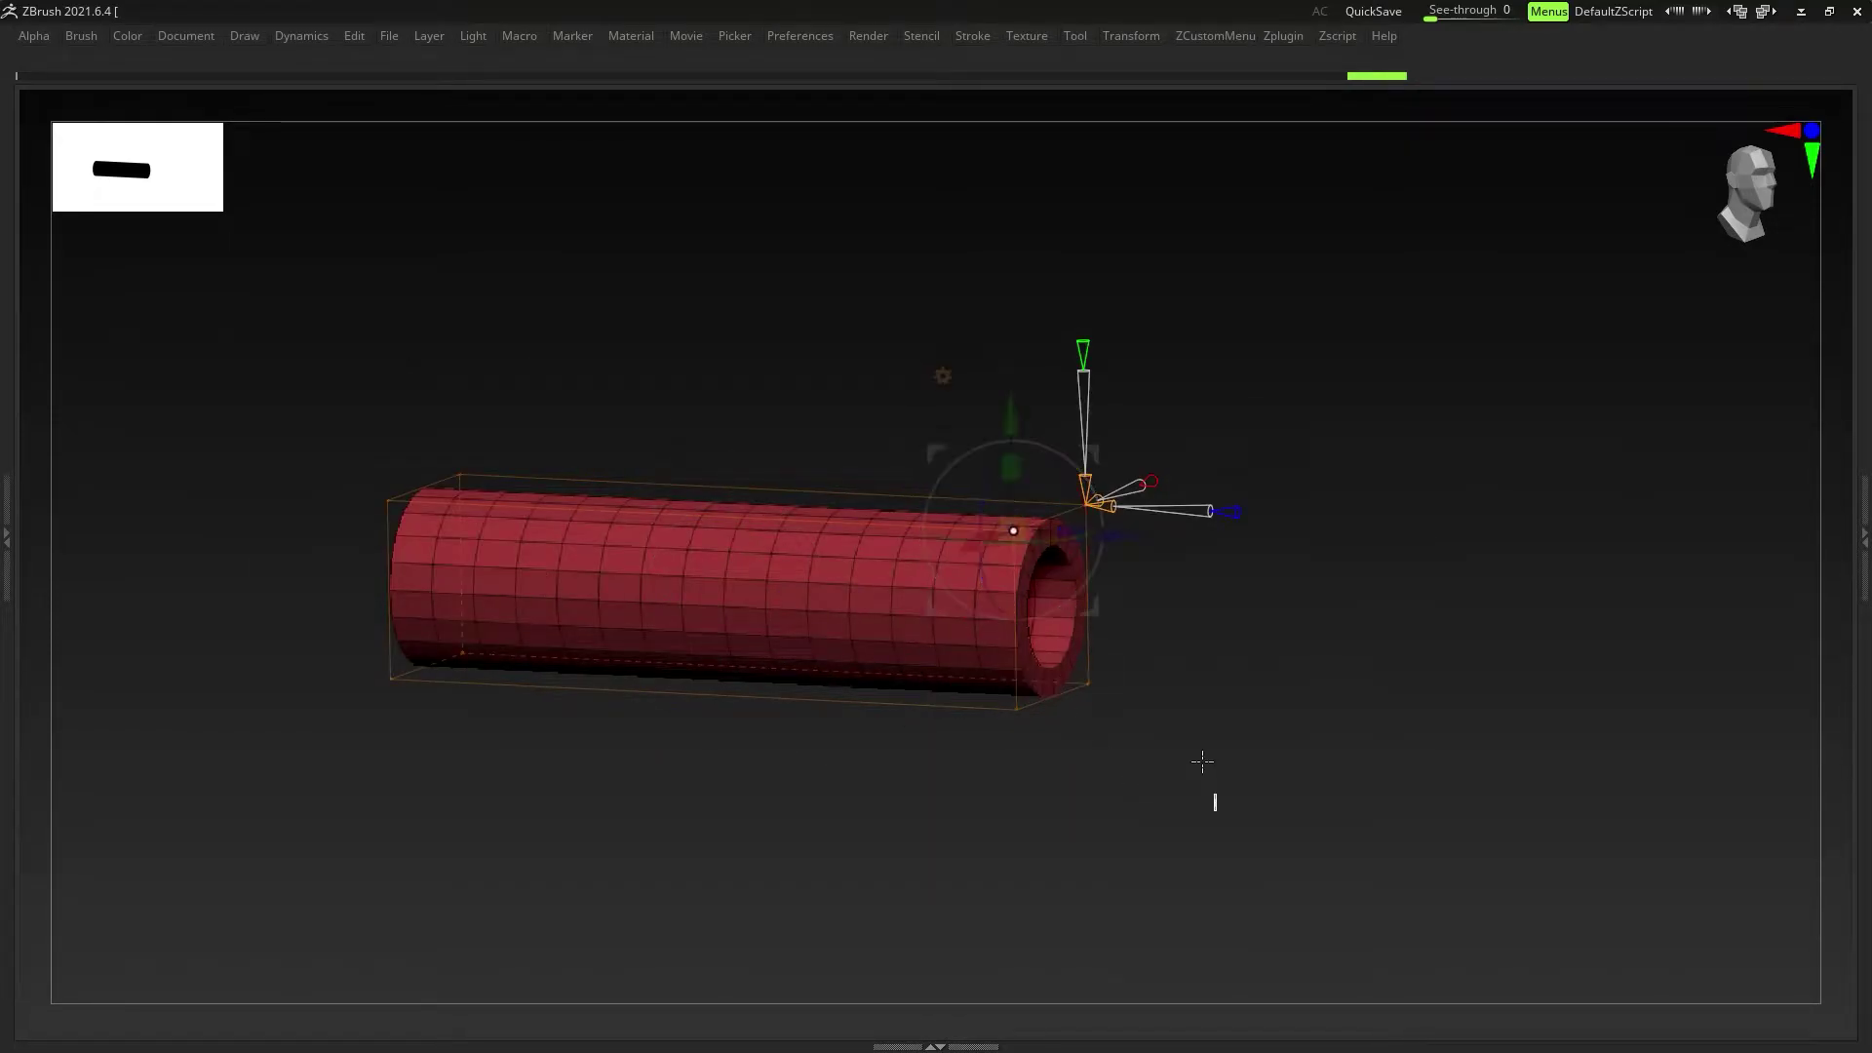
{"action": "left_click_drag", "start_coordinate": [1202, 761], "coordinate": [1168, 719], "text": "ctrl"}
{"action": "right_click_drag", "start_coordinate": [925, 565], "coordinate": [950, 612], "text": "ctrl"}
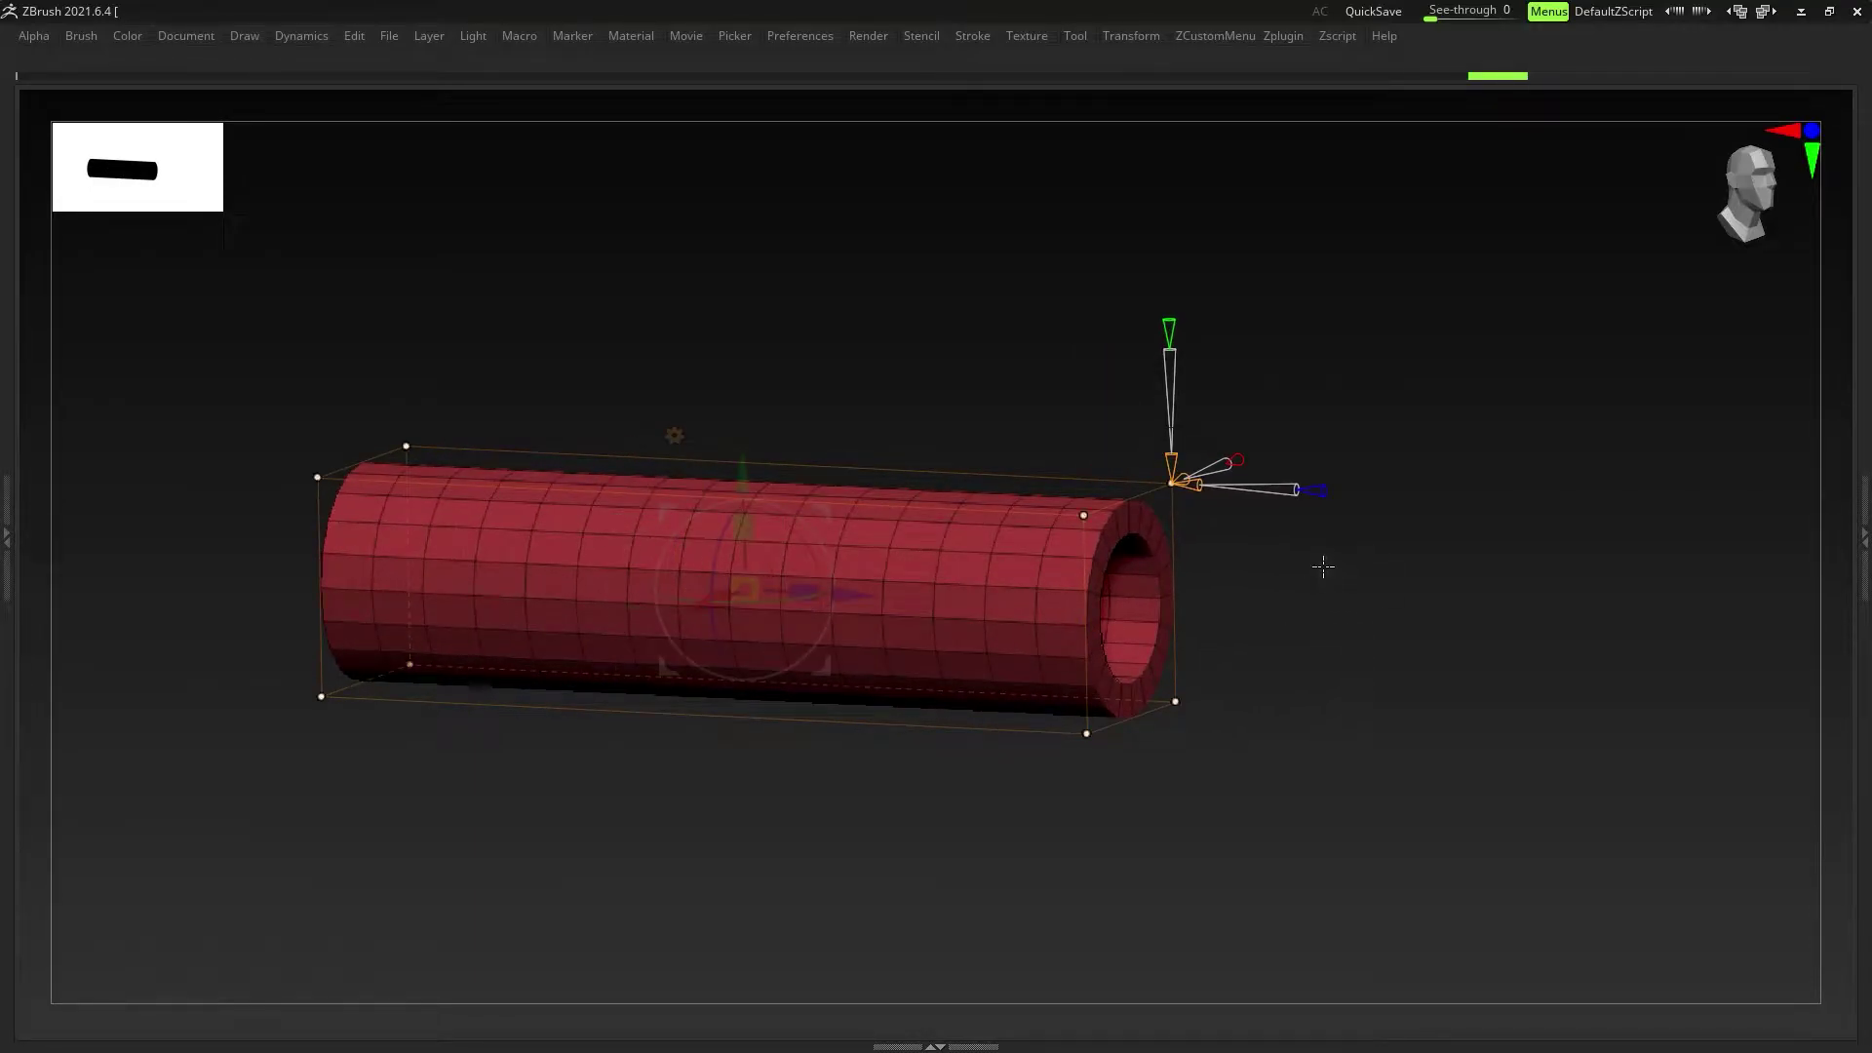
Step: Switch to the Cylinder3D primitive tool and mask a rectangular area at its upper edge
{"action": "left_click", "coordinate": [1863, 532]}
{"action": "left_click", "coordinate": [1791, 364]}
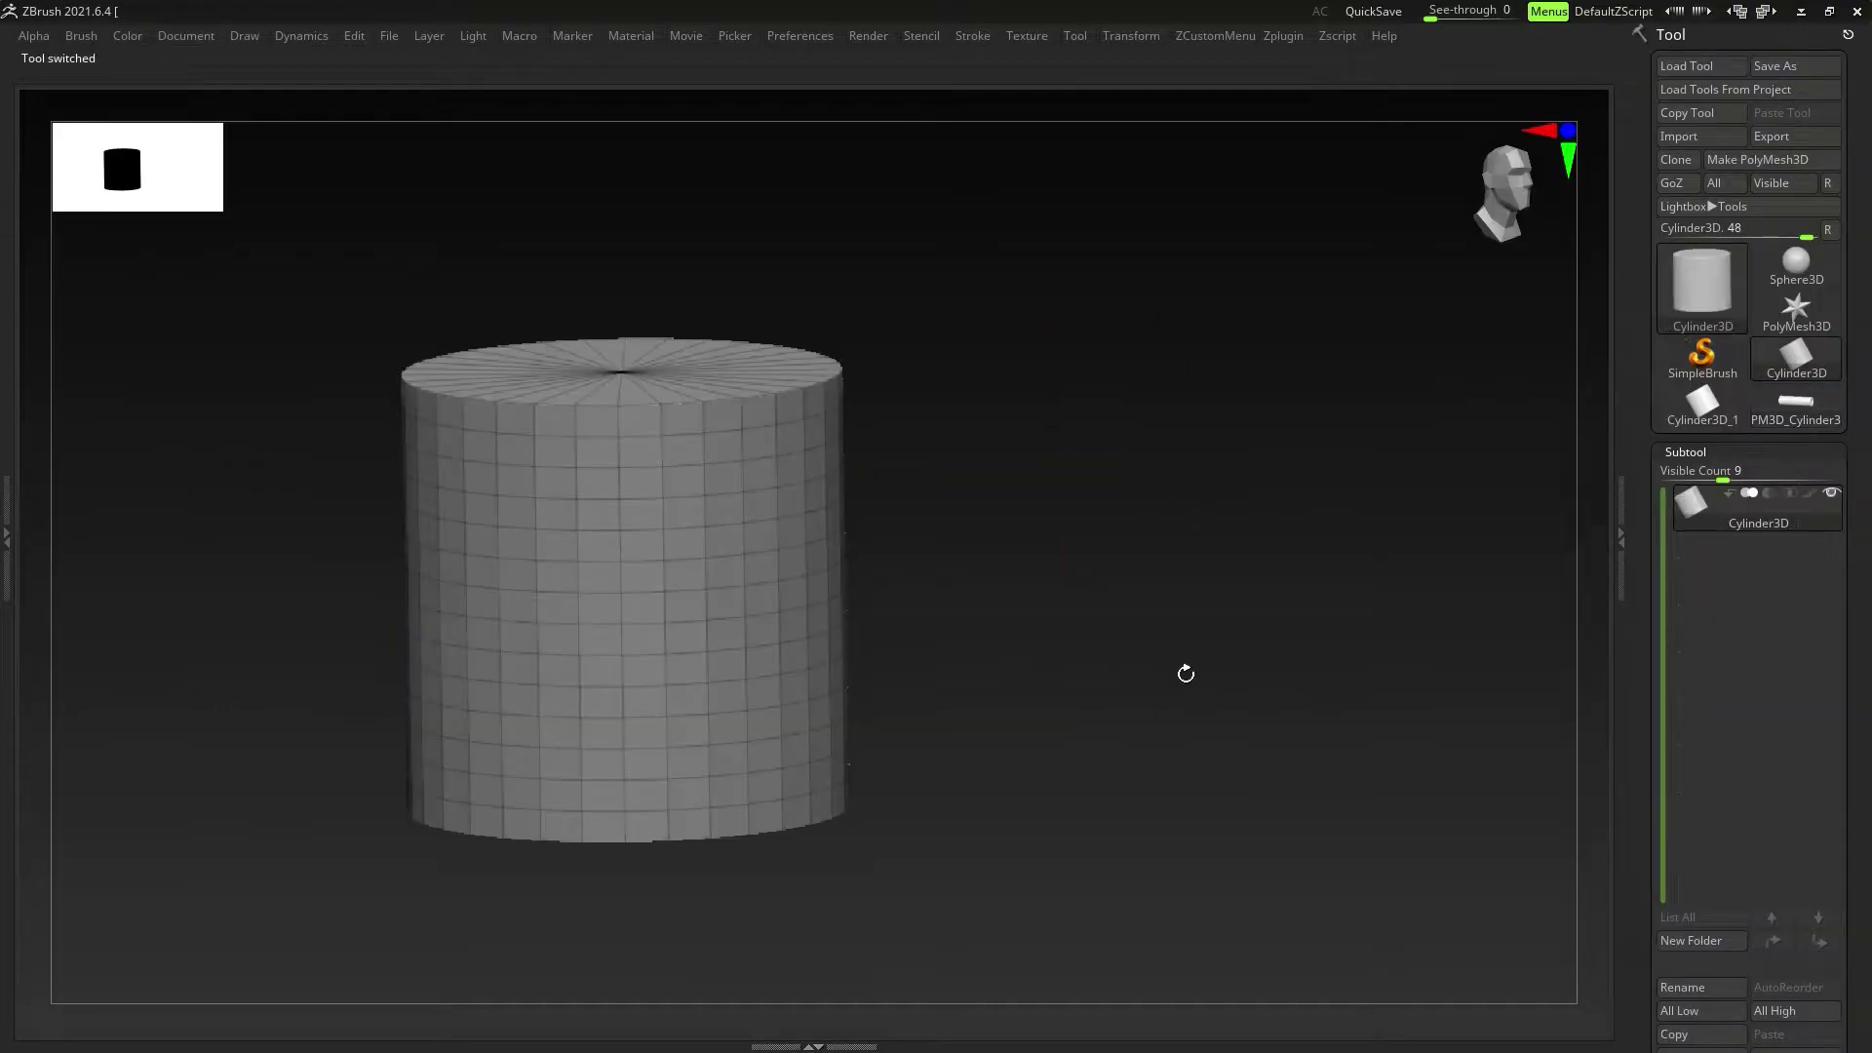
{"action": "left_click_drag", "start_coordinate": [975, 675], "coordinate": [1062, 398]}
{"action": "left_click_drag", "start_coordinate": [1094, 289], "coordinate": [737, 623], "text": "ctrl"}
{"action": "left_click_drag", "start_coordinate": [914, 728], "coordinate": [1170, 690]}
{"action": "left_click", "coordinate": [812, 738]}
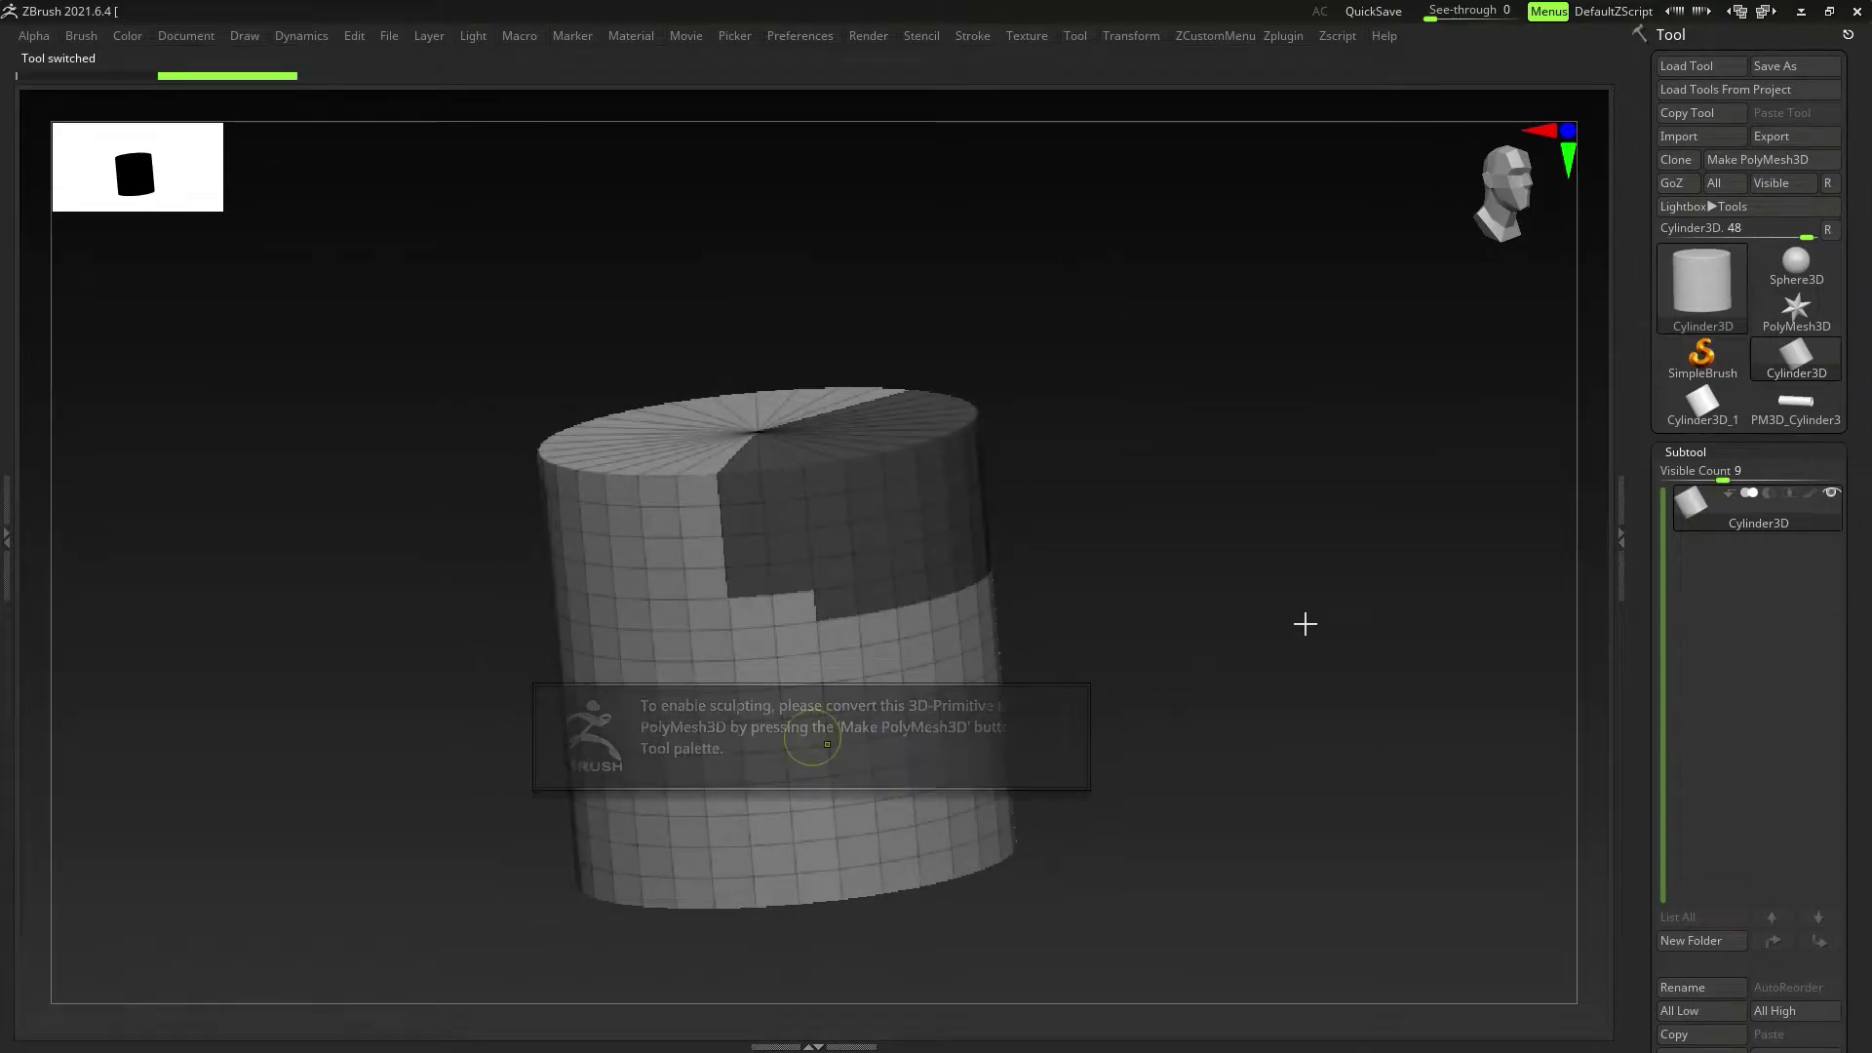
Step: Convert the cylinder to a PolyMesh3D, clear its test mask, and mask a rectangular area at its upper edge again
{"action": "left_click", "coordinate": [1776, 159]}
{"action": "left_click_drag", "start_coordinate": [1153, 310], "coordinate": [809, 616], "text": "ctrl"}
{"action": "right_click_drag", "start_coordinate": [813, 716], "coordinate": [1228, 634]}
{"action": "left_click_drag", "start_coordinate": [1266, 699], "coordinate": [1226, 542], "text": "ctrl"}
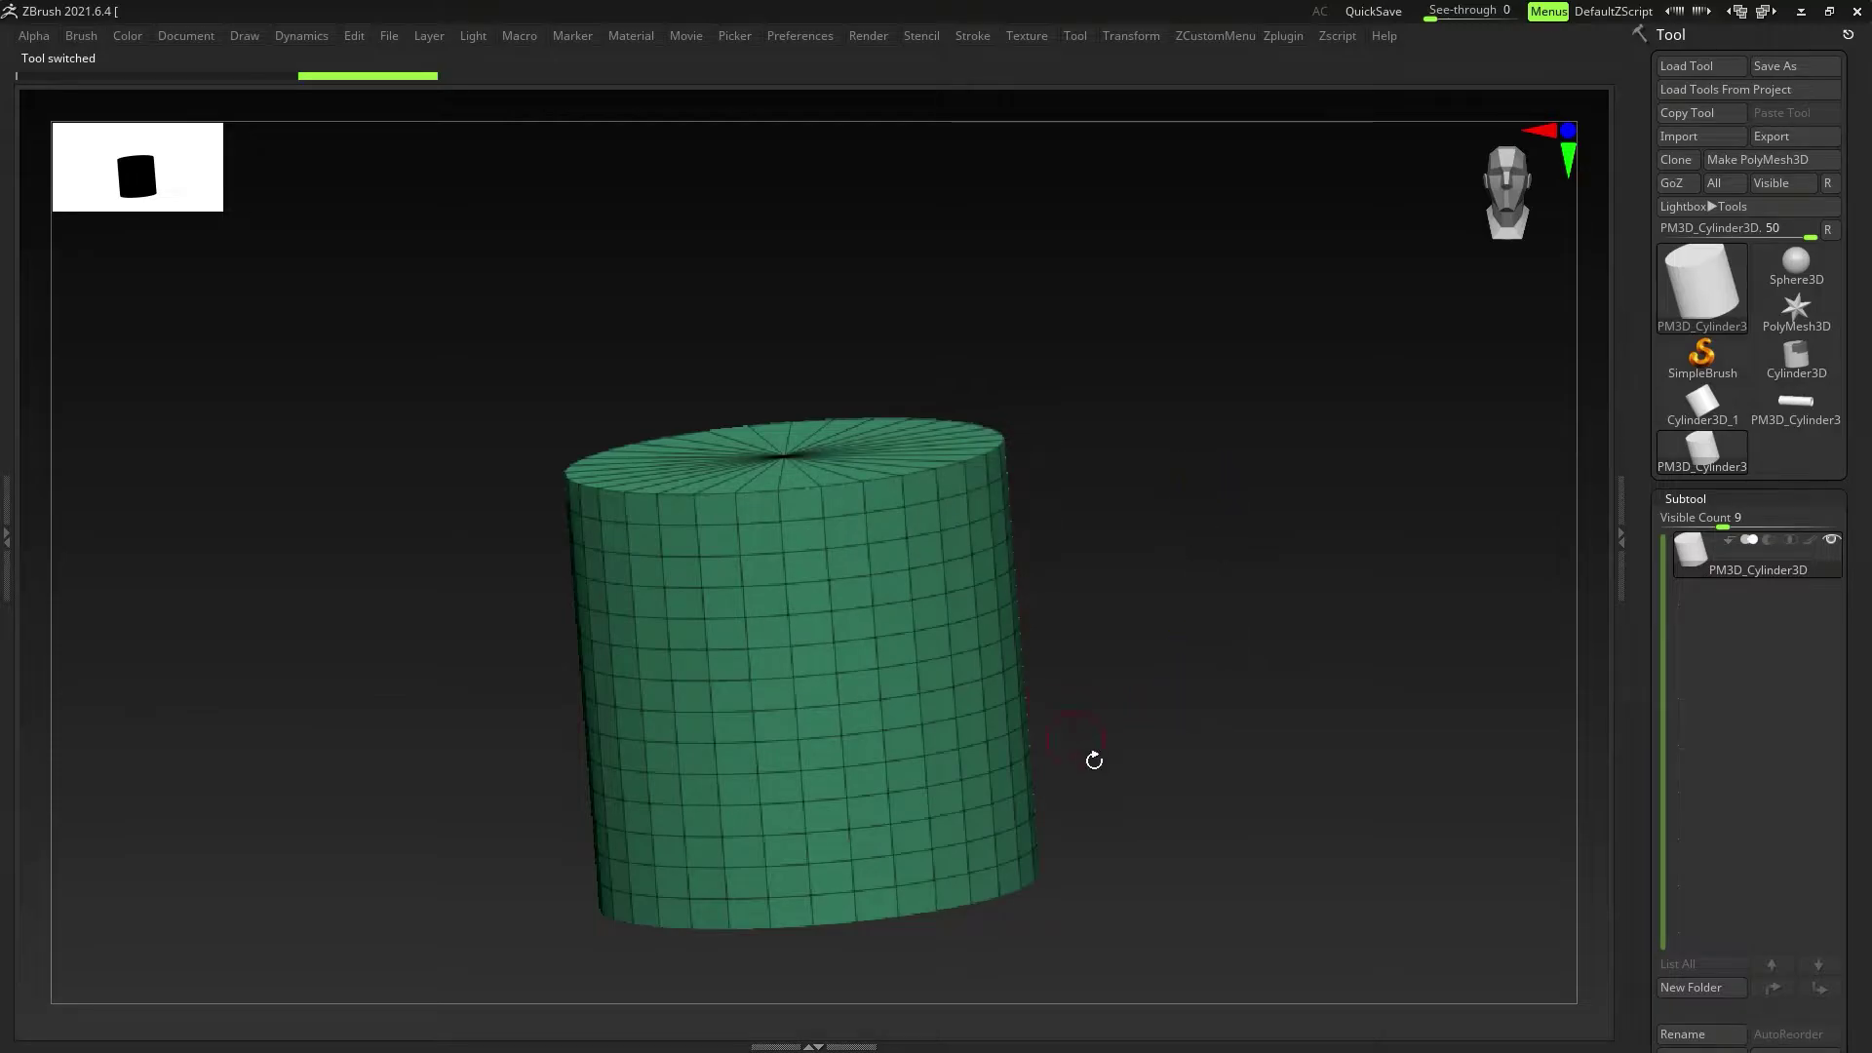
{"action": "left_click_drag", "start_coordinate": [1003, 473], "coordinate": [840, 635], "text": "ctrl"}
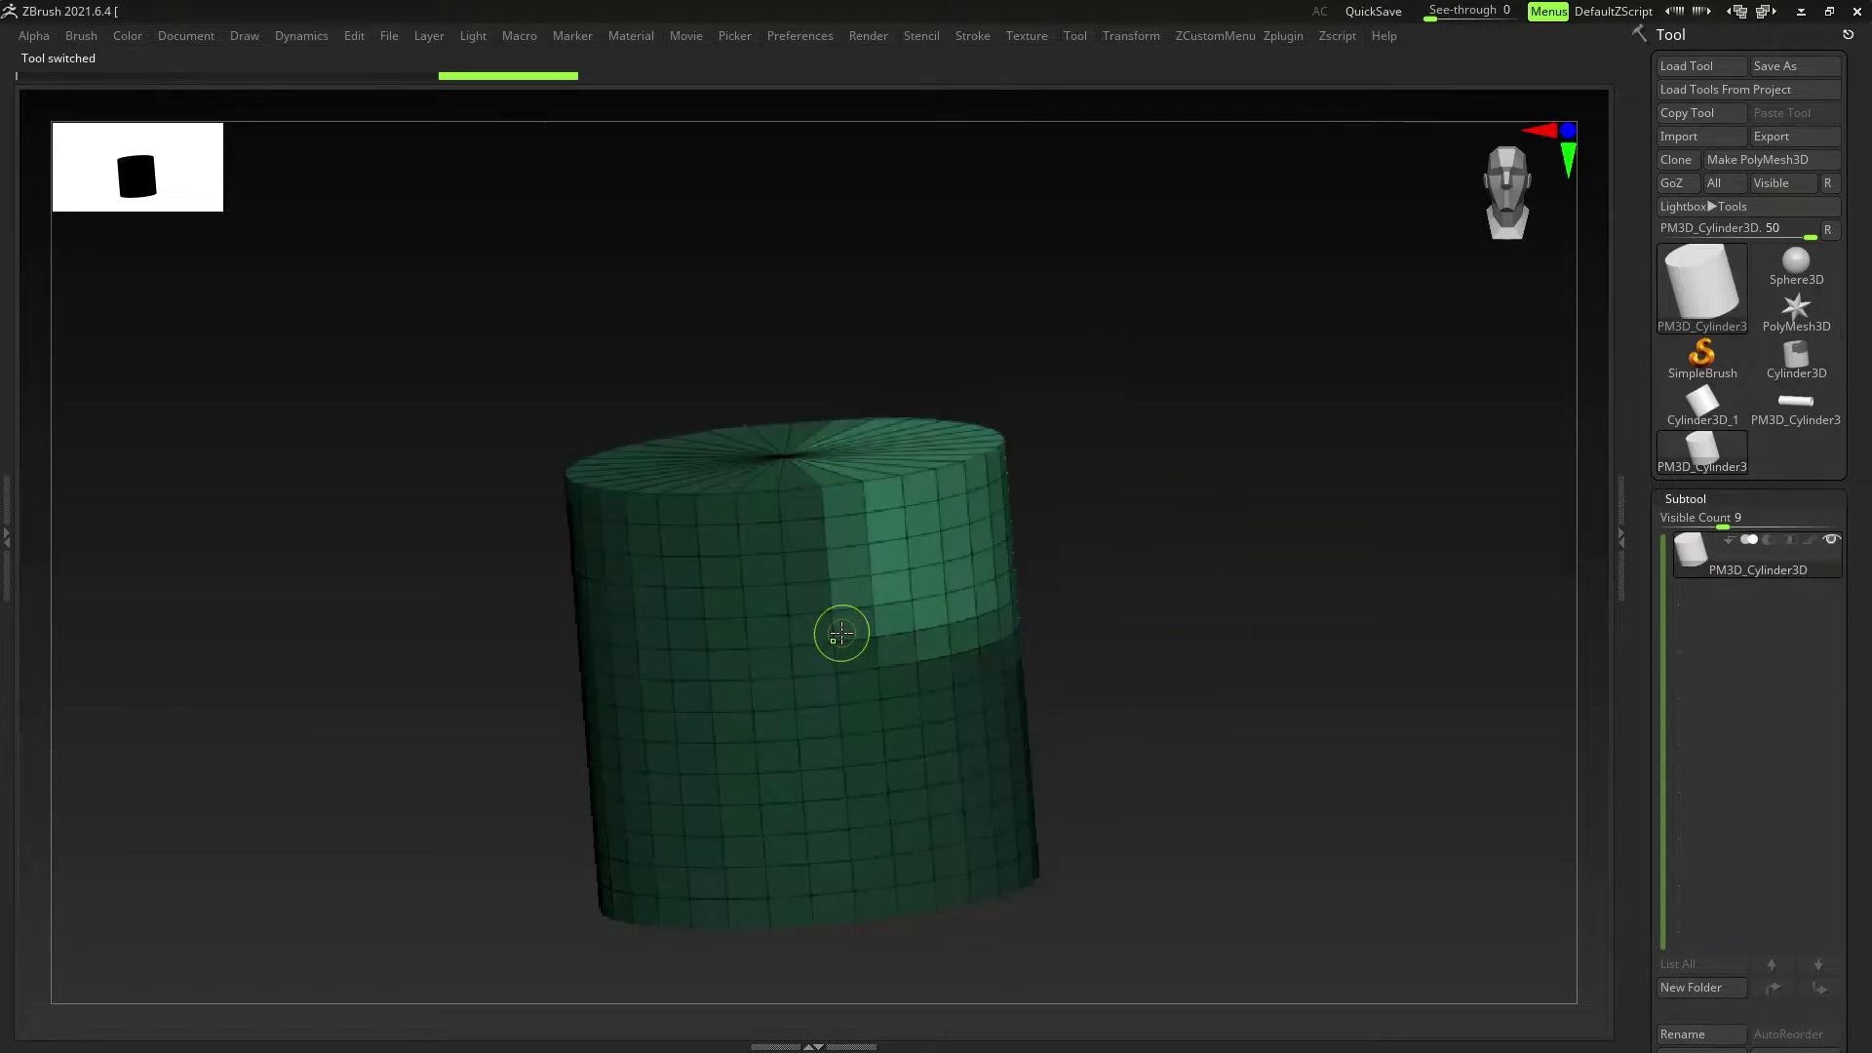
Step: Switch to the Move brush, adjust its size and pull the unmasked upper area of the cylinder out of shape
{"action": "right_click_drag", "start_coordinate": [971, 760], "coordinate": [1056, 439]}
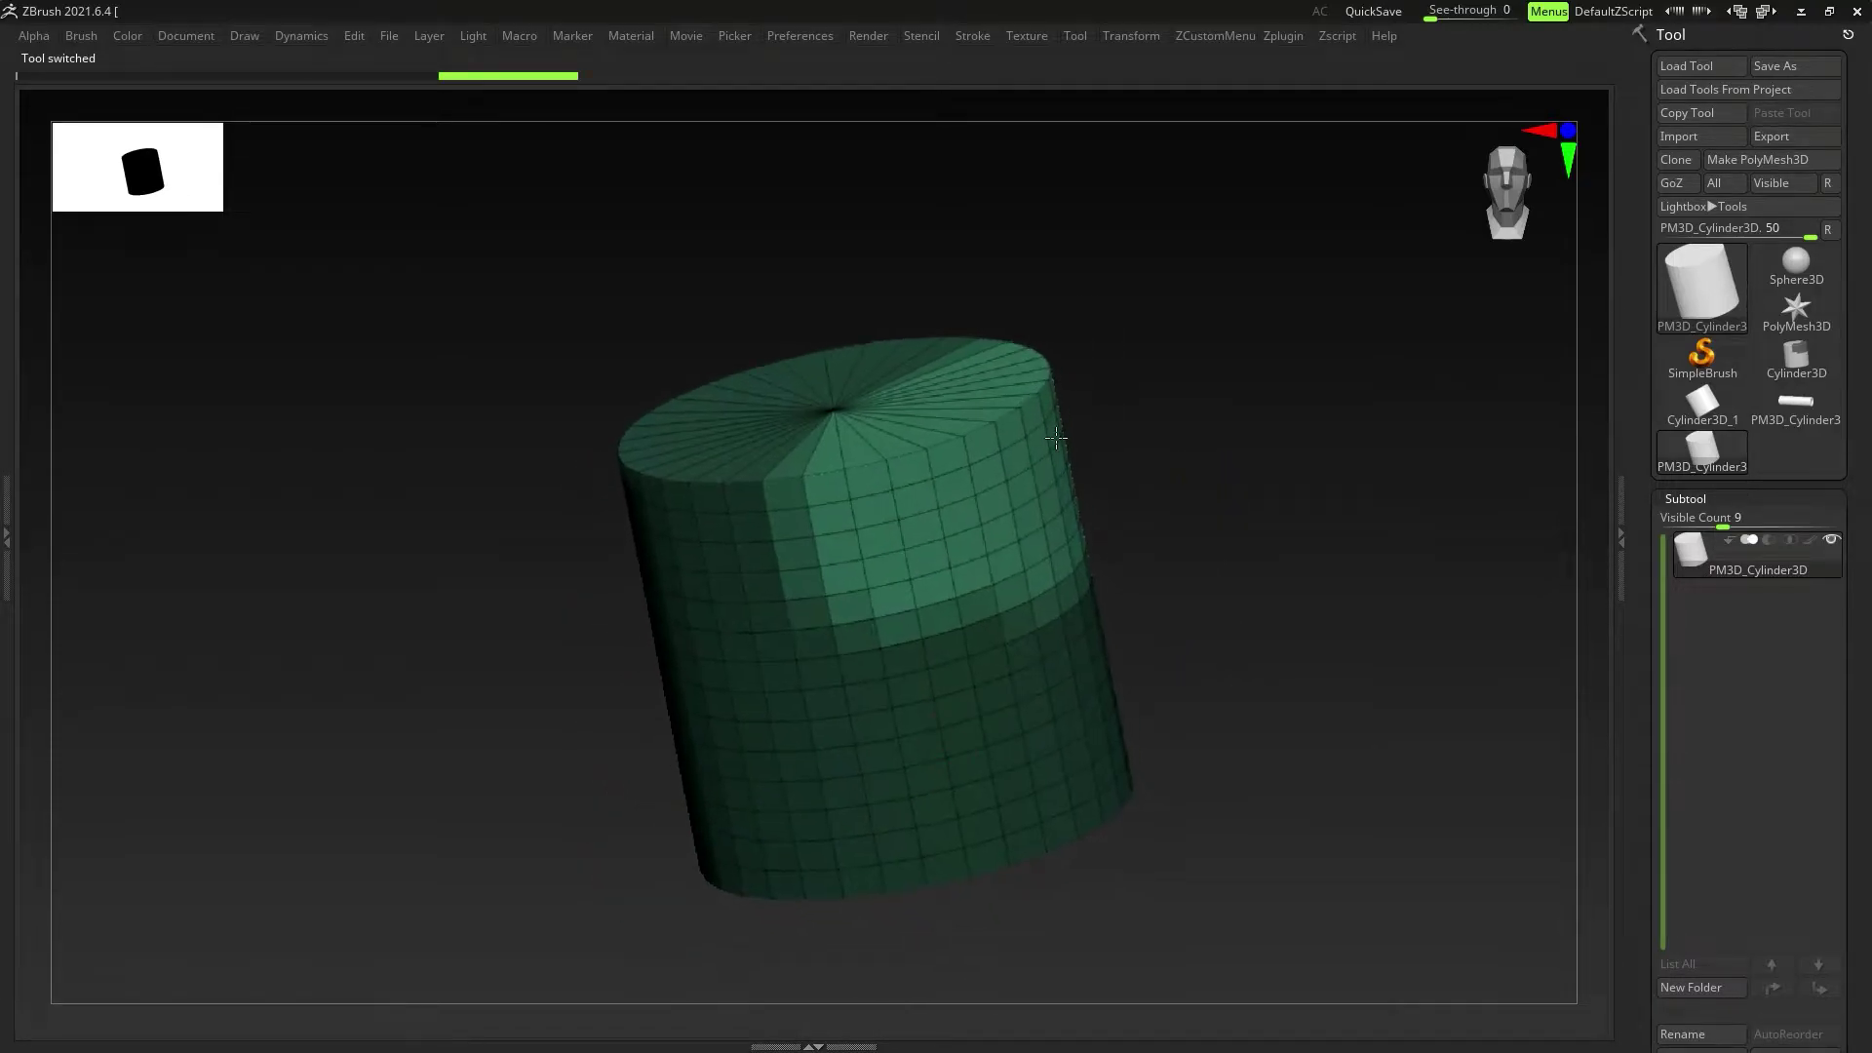
{"action": "left_click_drag", "start_coordinate": [964, 556], "coordinate": [1023, 560]}
{"action": "key", "text": "Tab"}
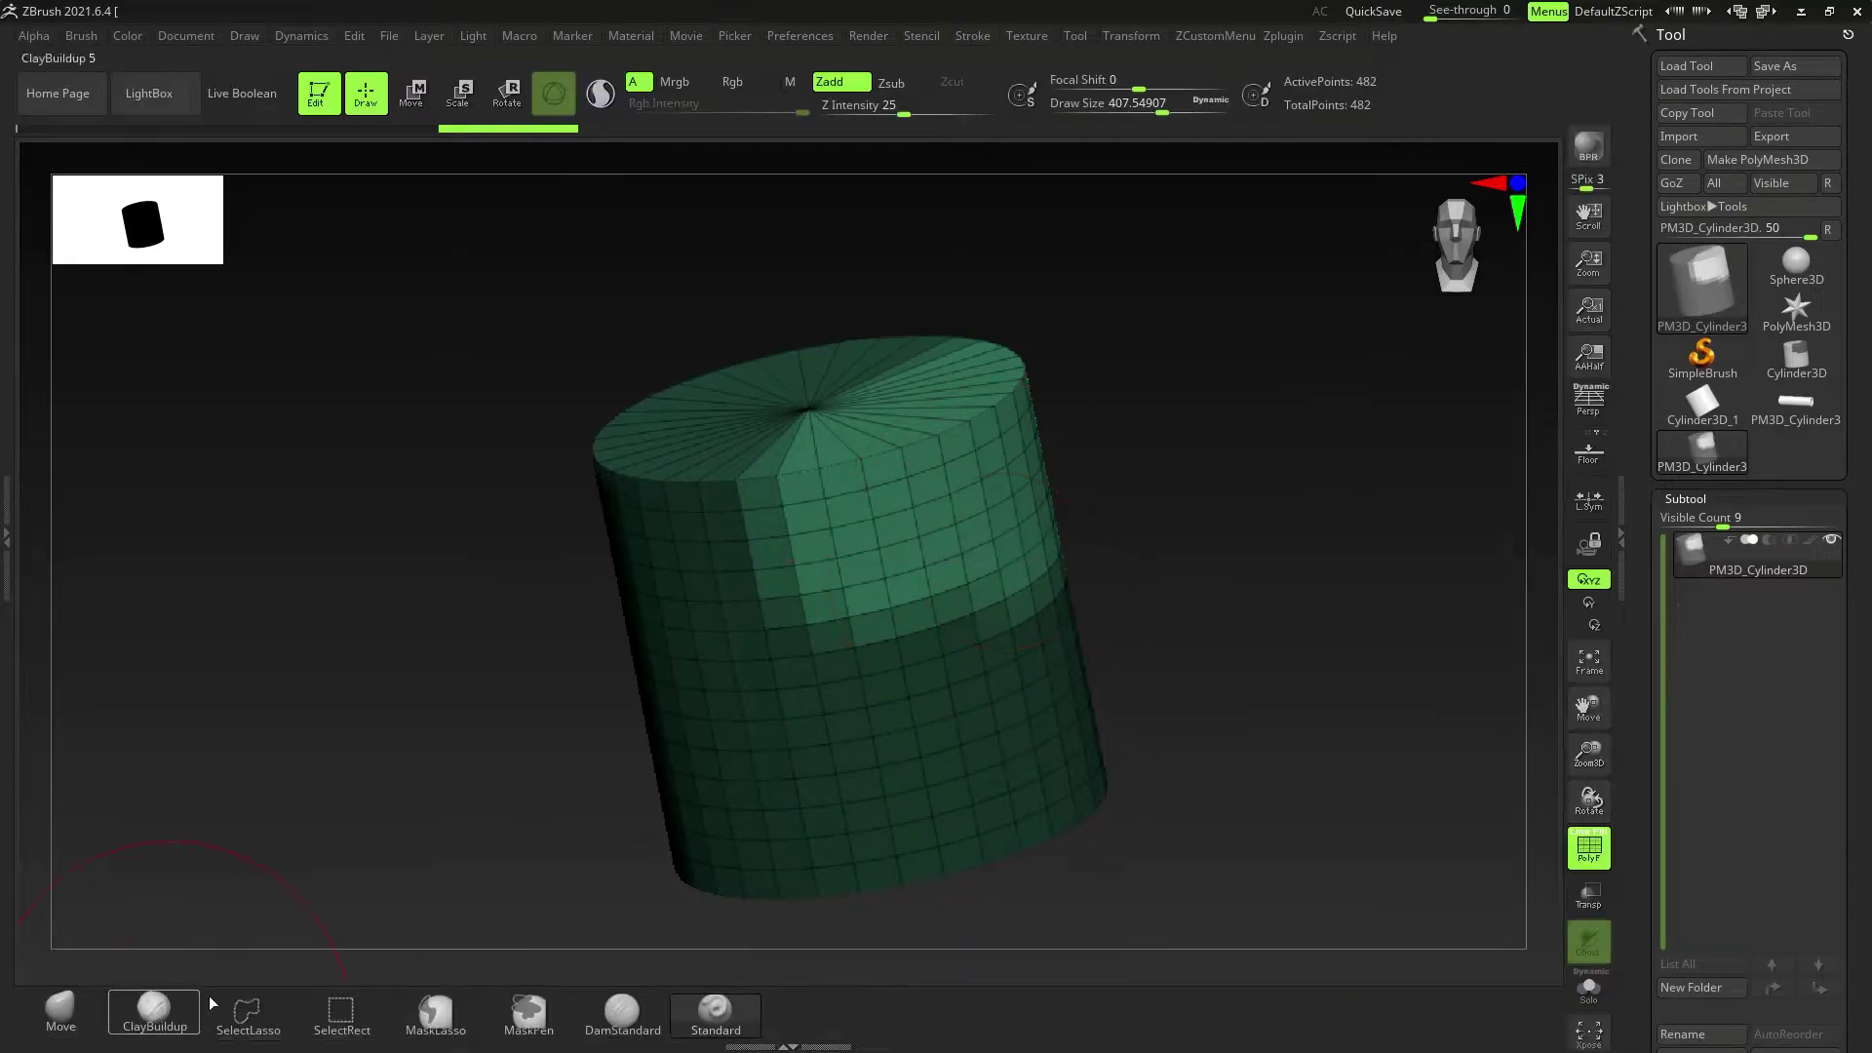
{"action": "left_click", "coordinate": [58, 1004]}
{"action": "key", "text": "Tab"}
{"action": "right_click_drag", "start_coordinate": [915, 601], "coordinate": [823, 743], "text": "alt"}
{"action": "key", "text": "s"}
{"action": "left_click_drag", "start_coordinate": [882, 648], "coordinate": [906, 702]}
{"action": "right_click_drag", "start_coordinate": [1062, 672], "coordinate": [1082, 741]}
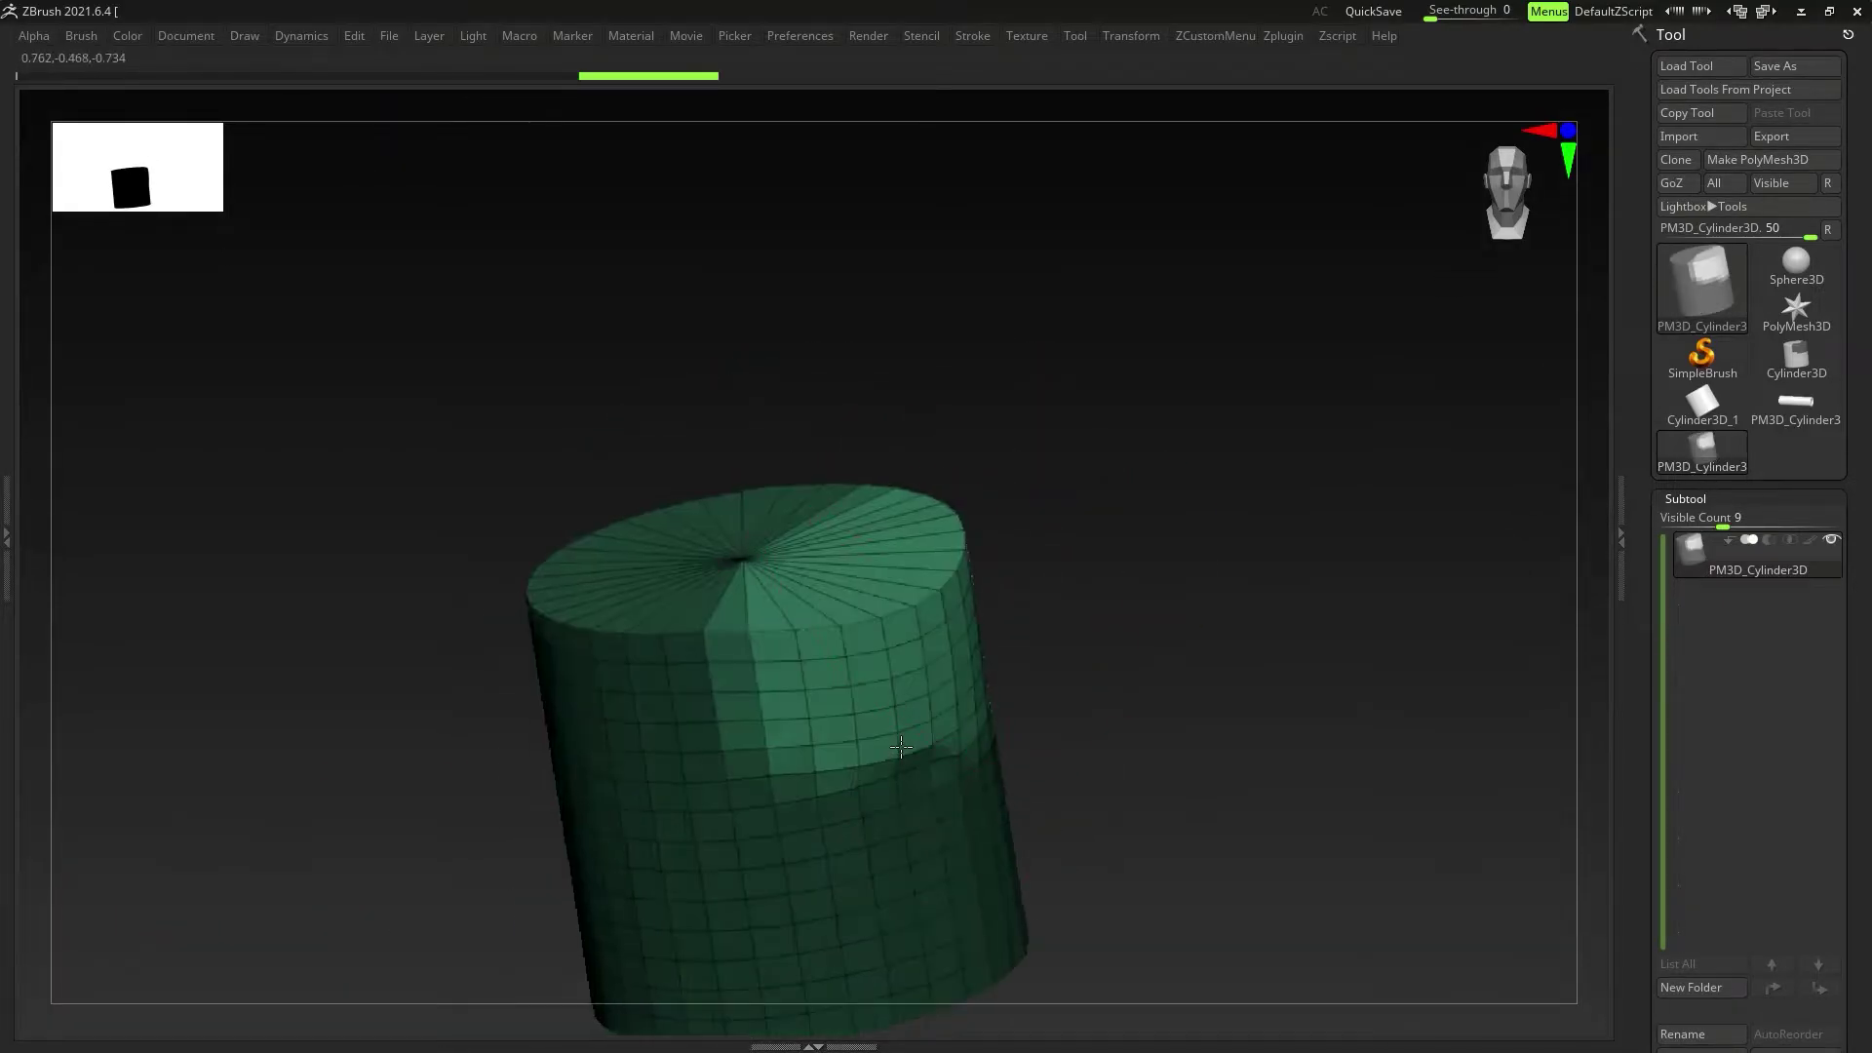
{"action": "left_click_drag", "start_coordinate": [912, 555], "coordinate": [915, 477]}
{"action": "mouse_move", "coordinate": [907, 673]}
{"action": "left_mouse_down"}
{"action": "mouse_move", "coordinate": [915, 719]}
{"action": "mouse_move", "coordinate": [903, 642]}
{"action": "left_mouse_up"}
{"action": "right_click_drag", "start_coordinate": [902, 640], "coordinate": [890, 794]}
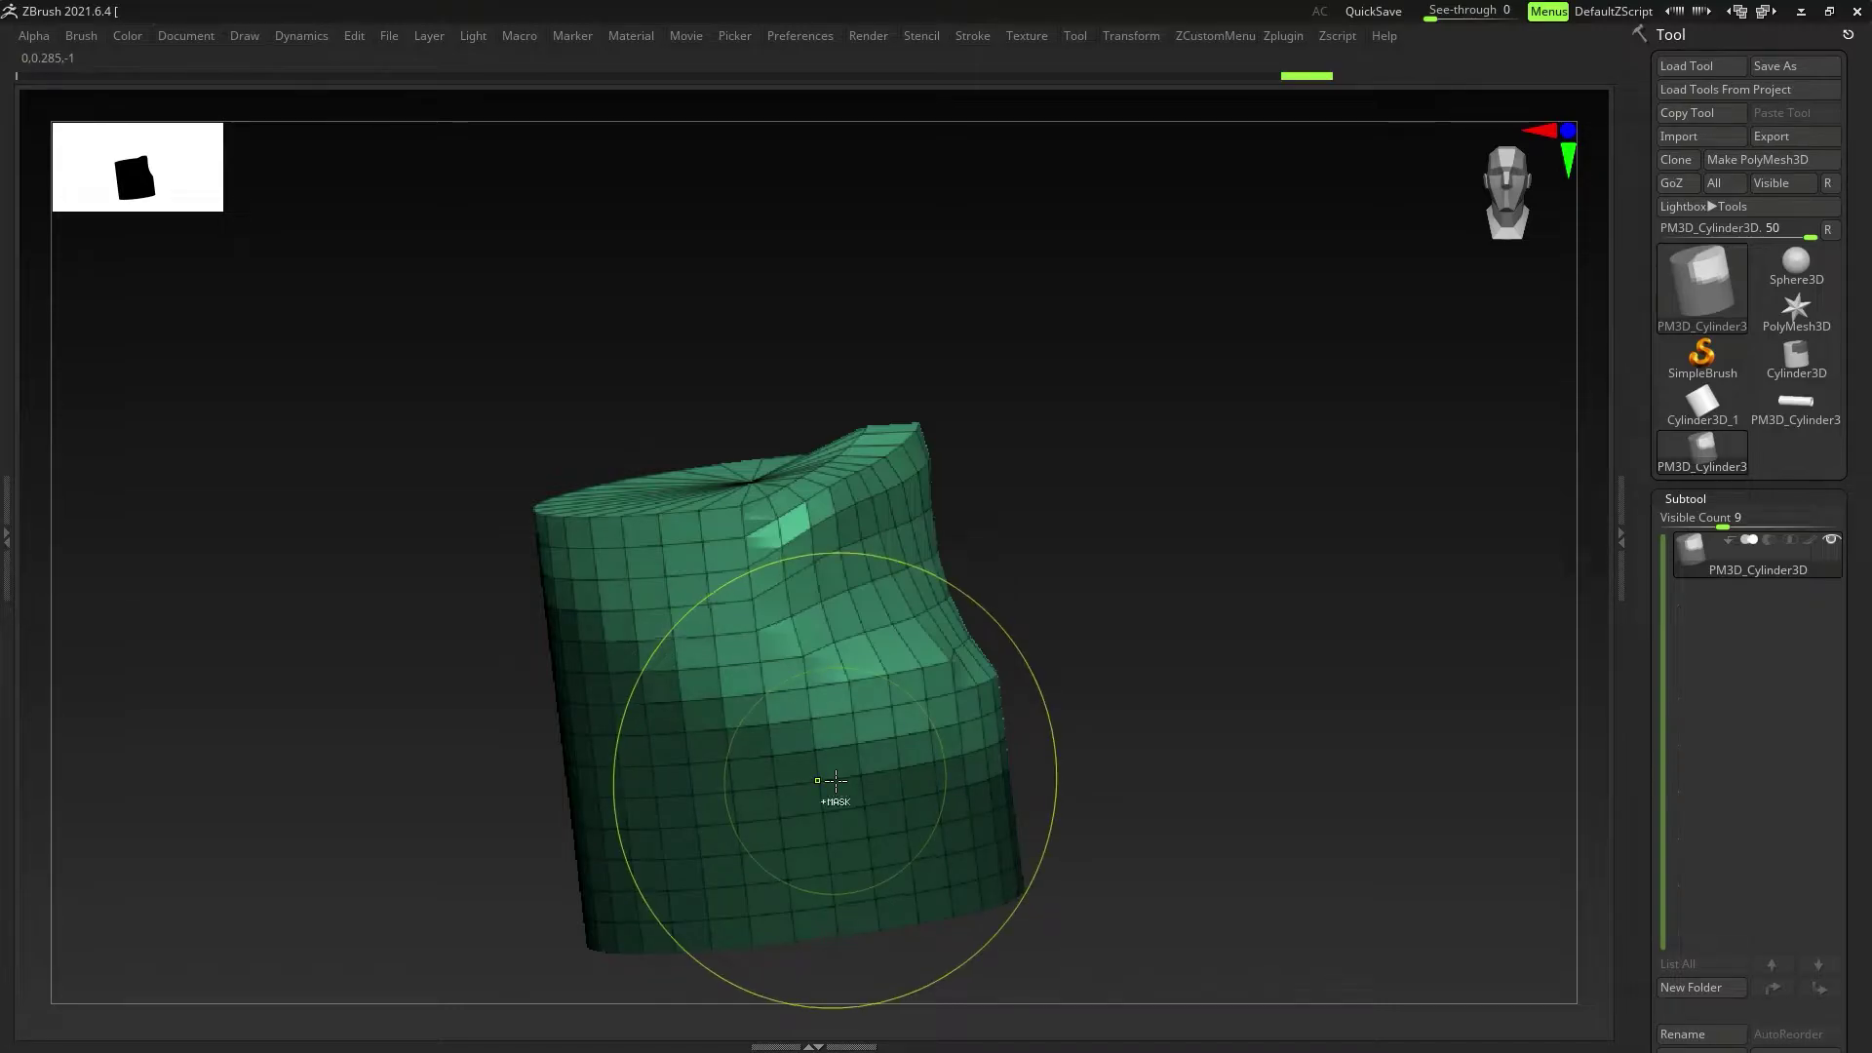
Step: Blur the mask on the lower part of the deformed cylinder several times, and sharpen it again
{"action": "left_click", "coordinate": [835, 780], "text": "ctrl"}
{"action": "left_click", "coordinate": [836, 780], "text": "ctrl"}
{"action": "left_click", "coordinate": [835, 780], "text": "ctrl"}
{"action": "left_click", "coordinate": [835, 780], "text": "ctrl+alt"}
{"action": "left_click", "coordinate": [835, 780], "text": "ctrl+alt"}
{"action": "left_click", "coordinate": [835, 780], "text": "ctrl+alt"}
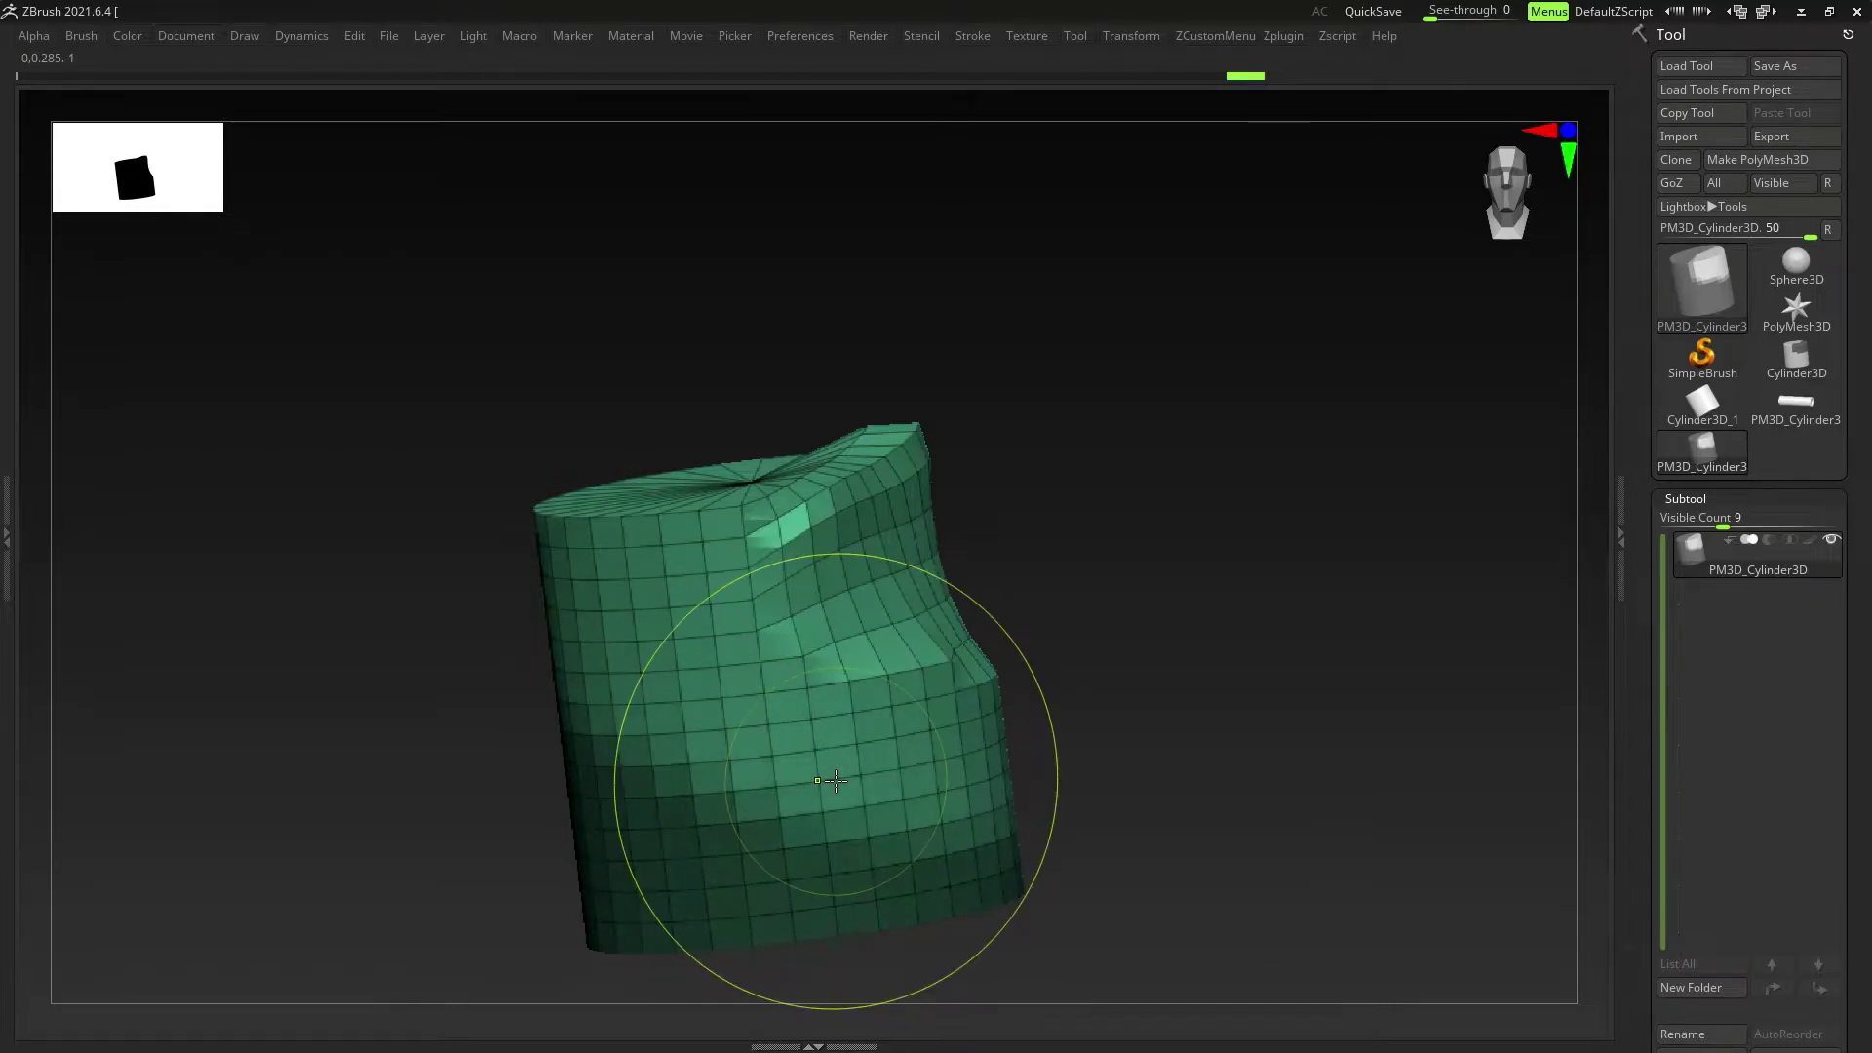
Step: Invert the cylinder's mask, and blur and sharpen the edge of the inverted mask
{"action": "left_click", "coordinate": [1212, 627], "text": "ctrl"}
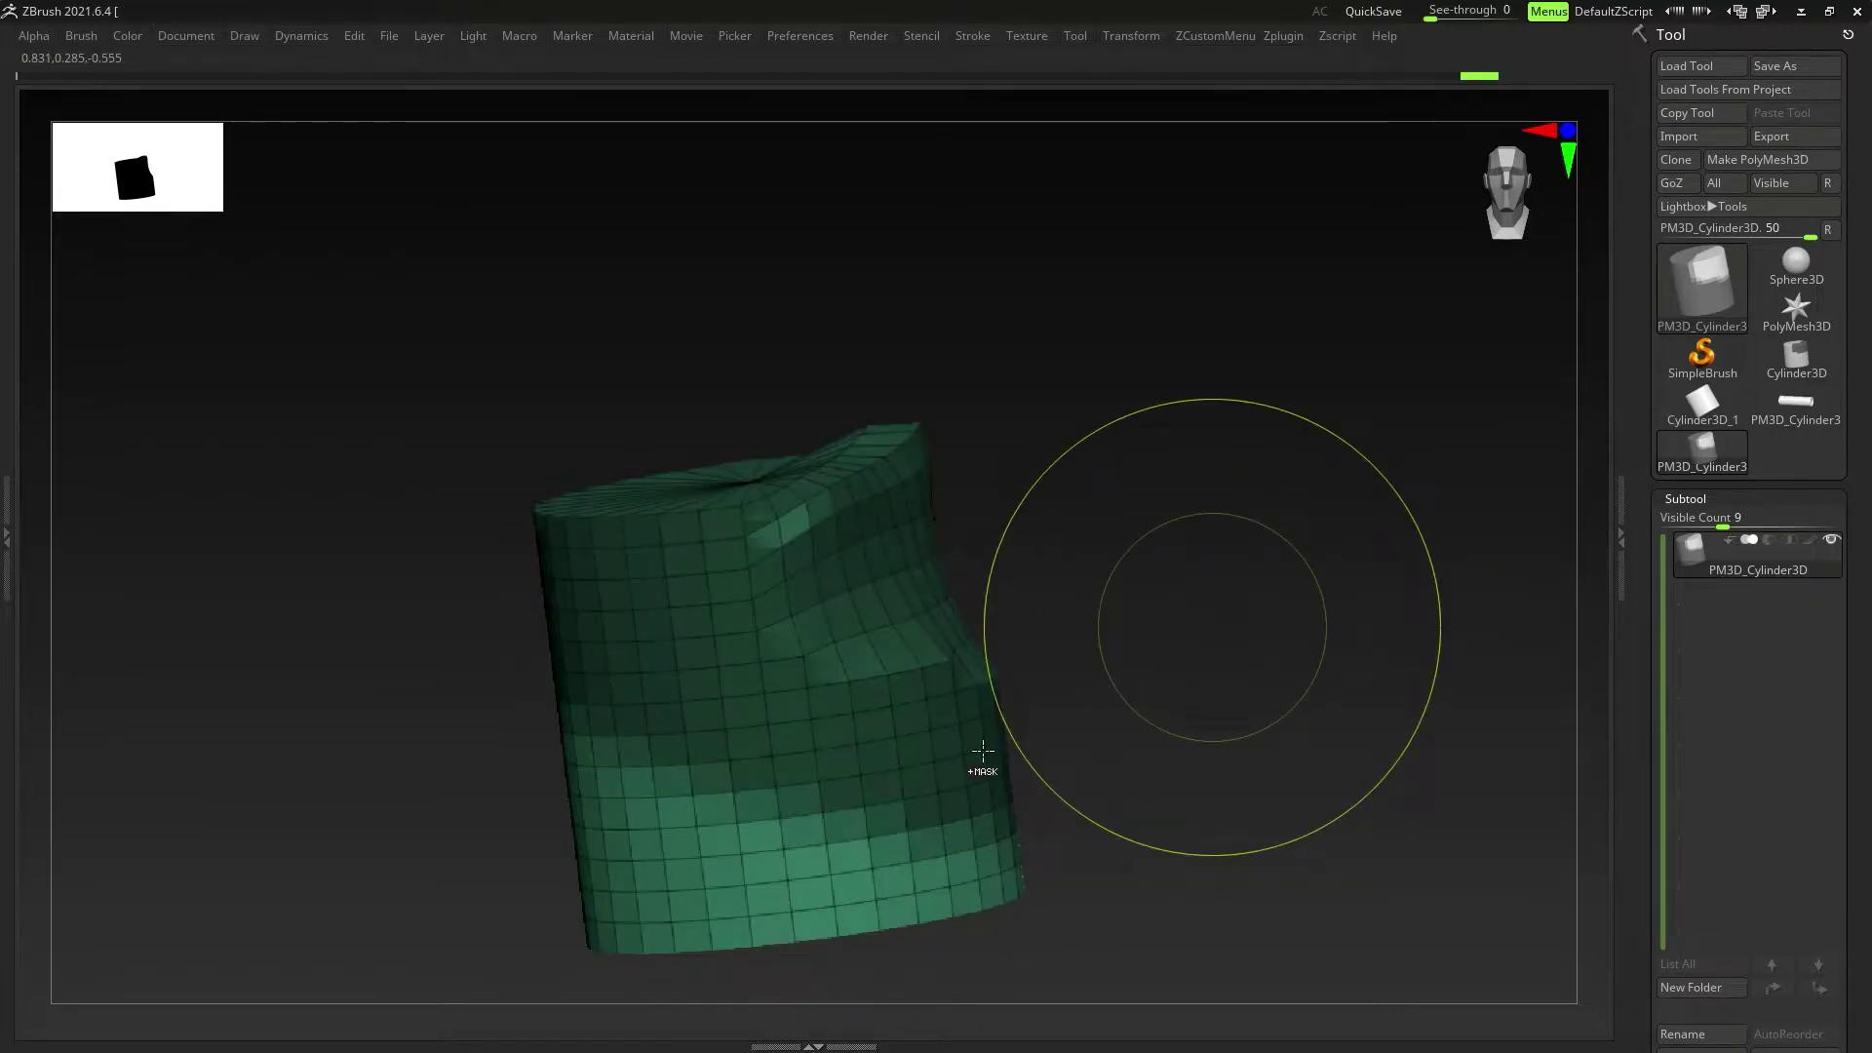
{"action": "left_click", "coordinate": [885, 722], "text": "ctrl"}
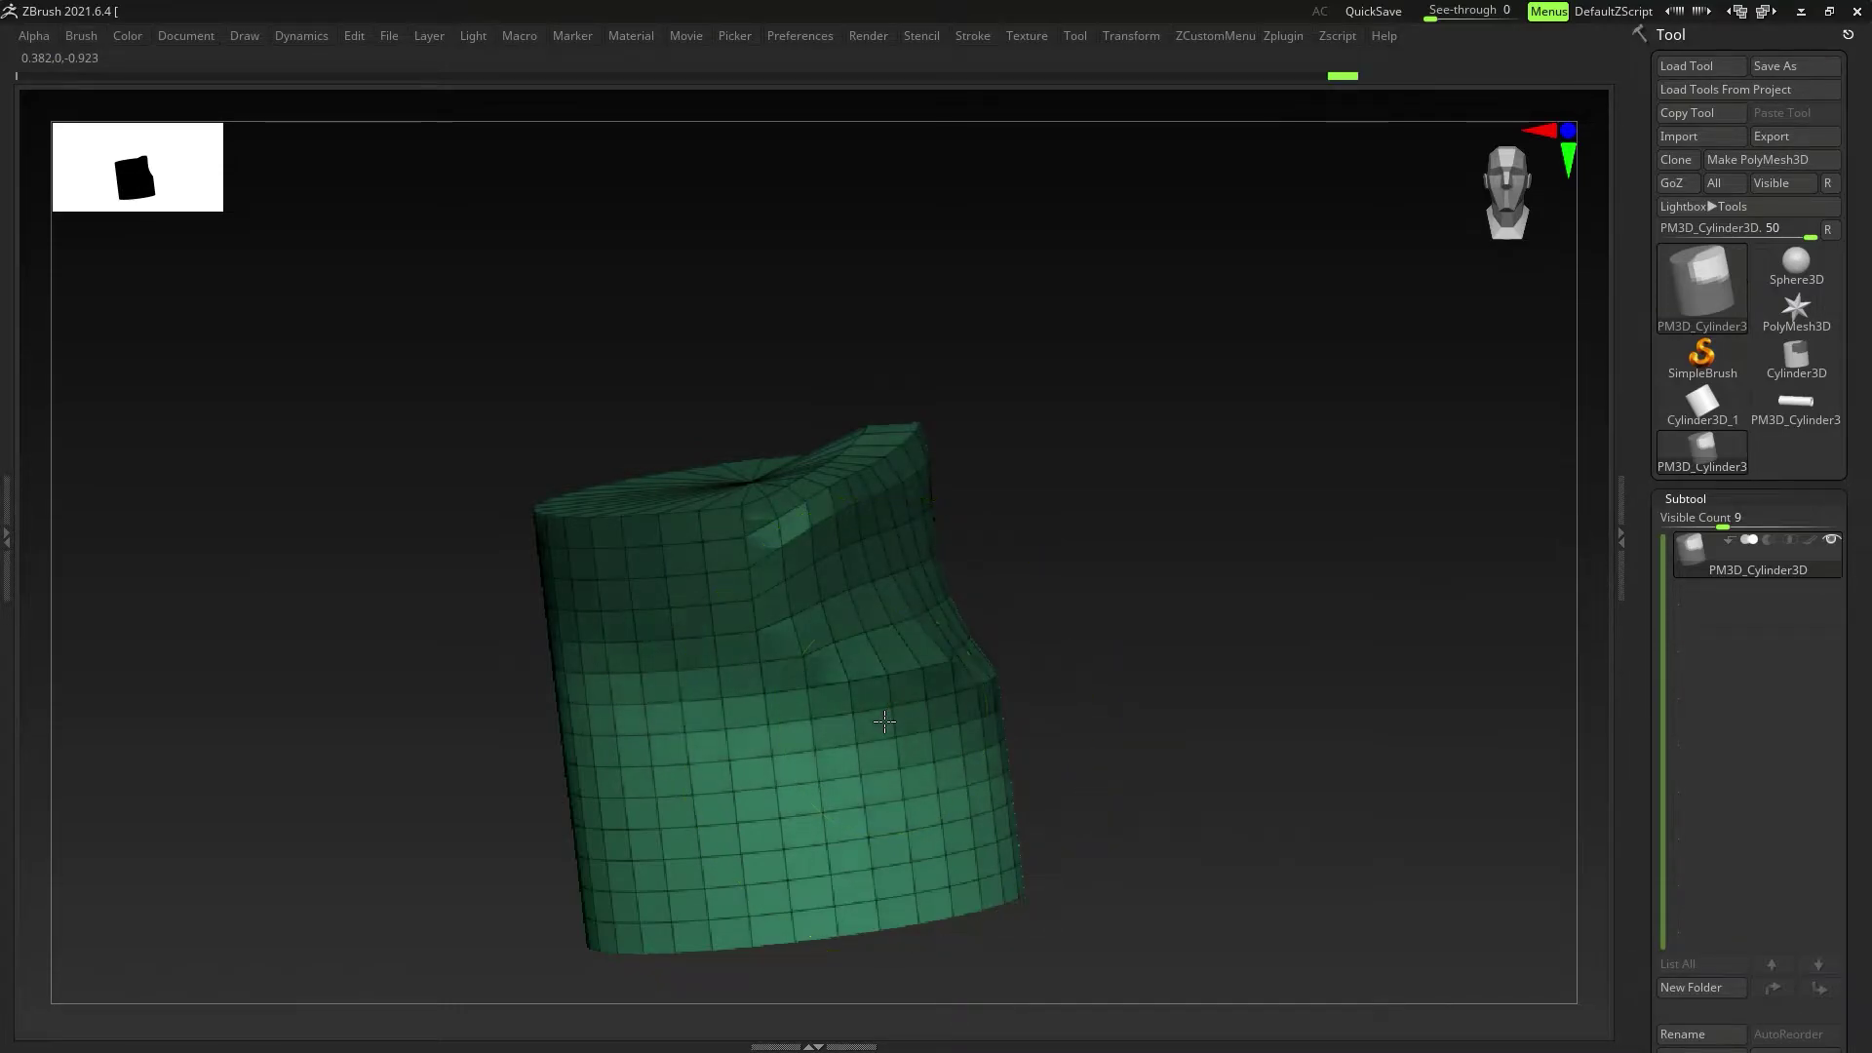
{"action": "left_click", "coordinate": [884, 726], "text": "ctrl"}
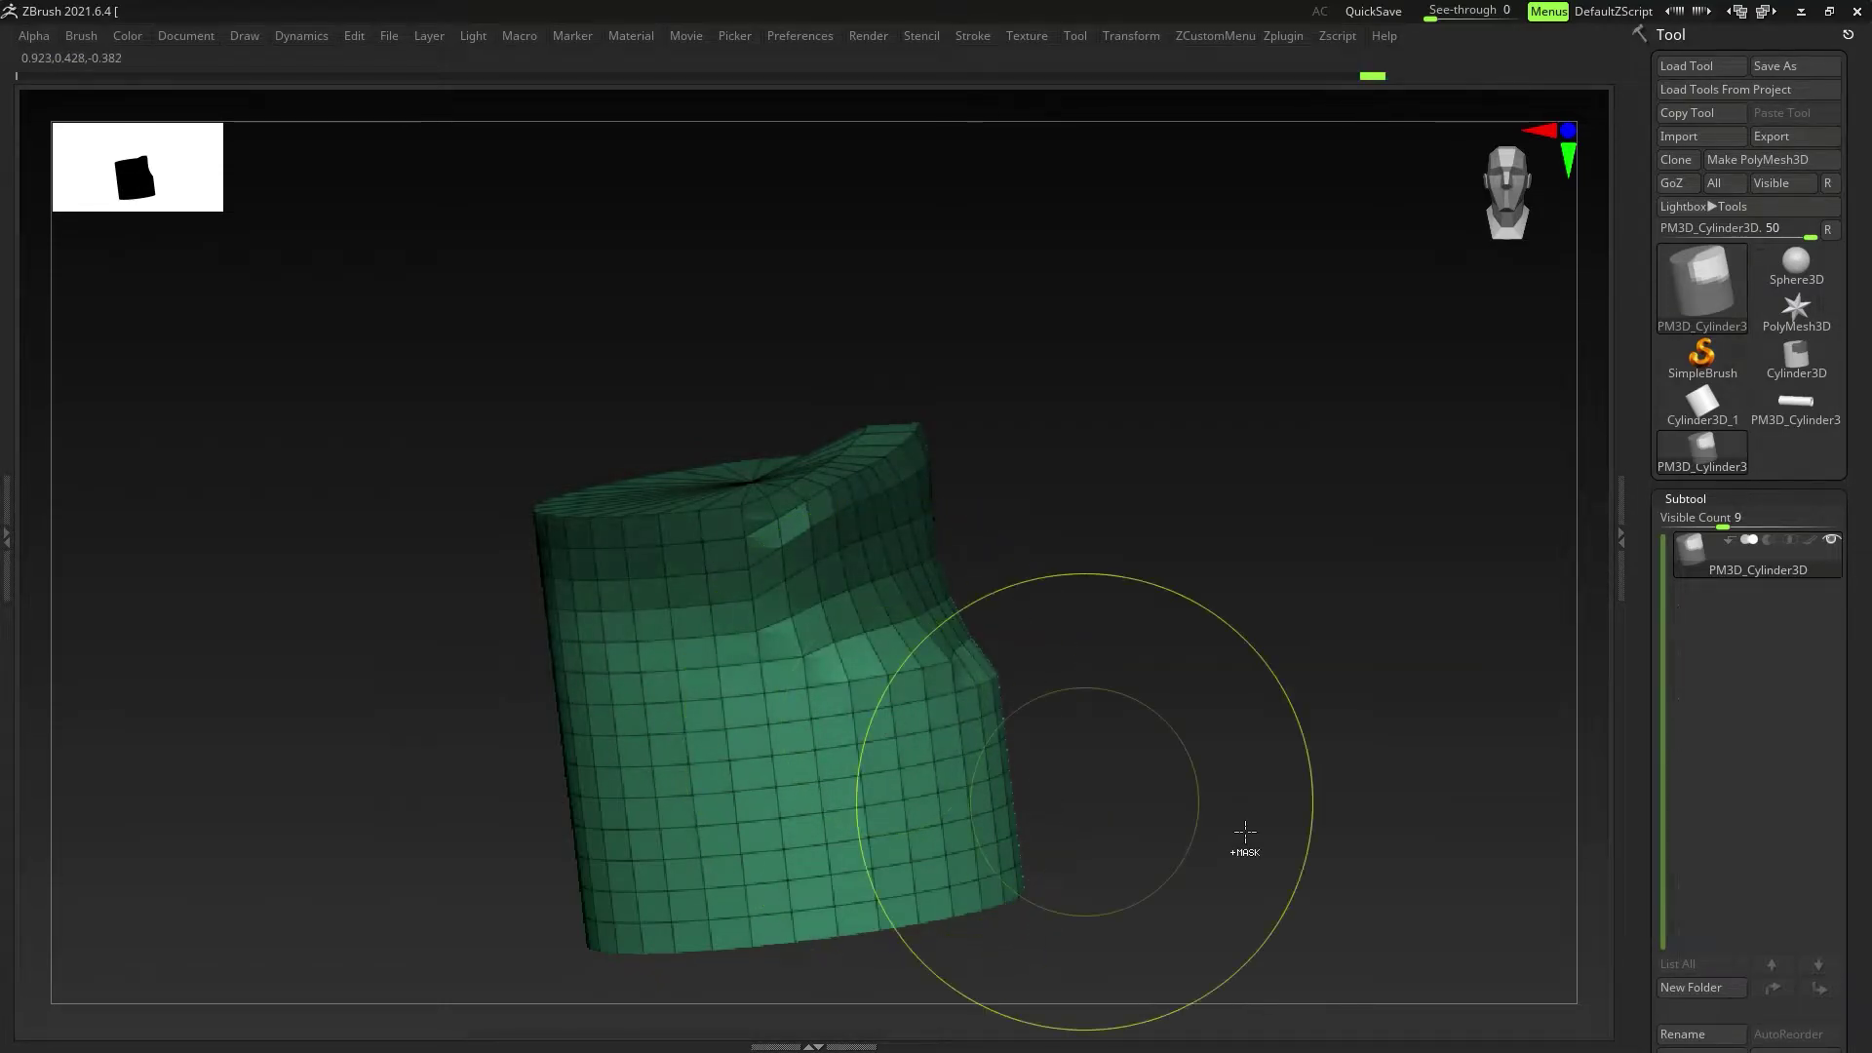
Step: Clear the mask and mask a rectangular area along the cylinder's lower edge
{"action": "left_click_drag", "start_coordinate": [1245, 830], "coordinate": [1170, 815], "text": "ctrl"}
{"action": "left_click_drag", "start_coordinate": [1051, 836], "coordinate": [795, 659], "text": "shift"}
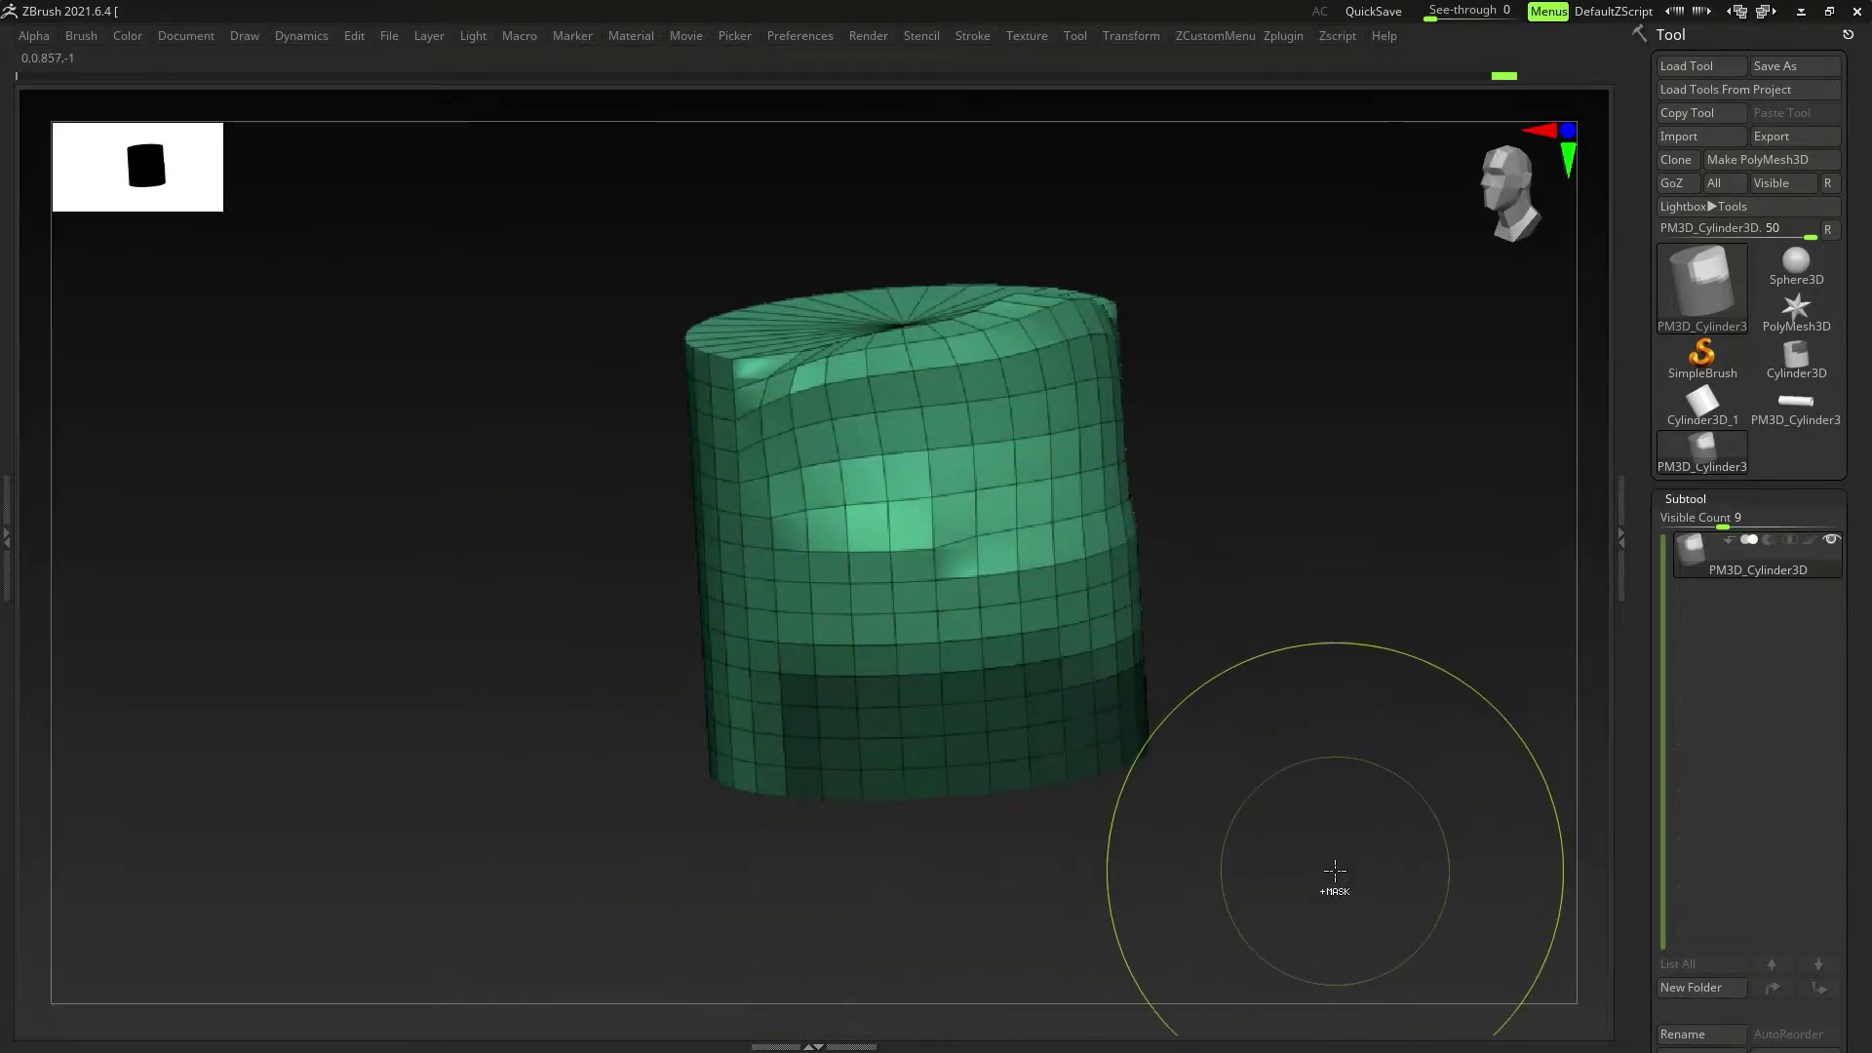
{"action": "left_click_drag", "start_coordinate": [1333, 869], "coordinate": [593, 695], "text": "ctrl"}
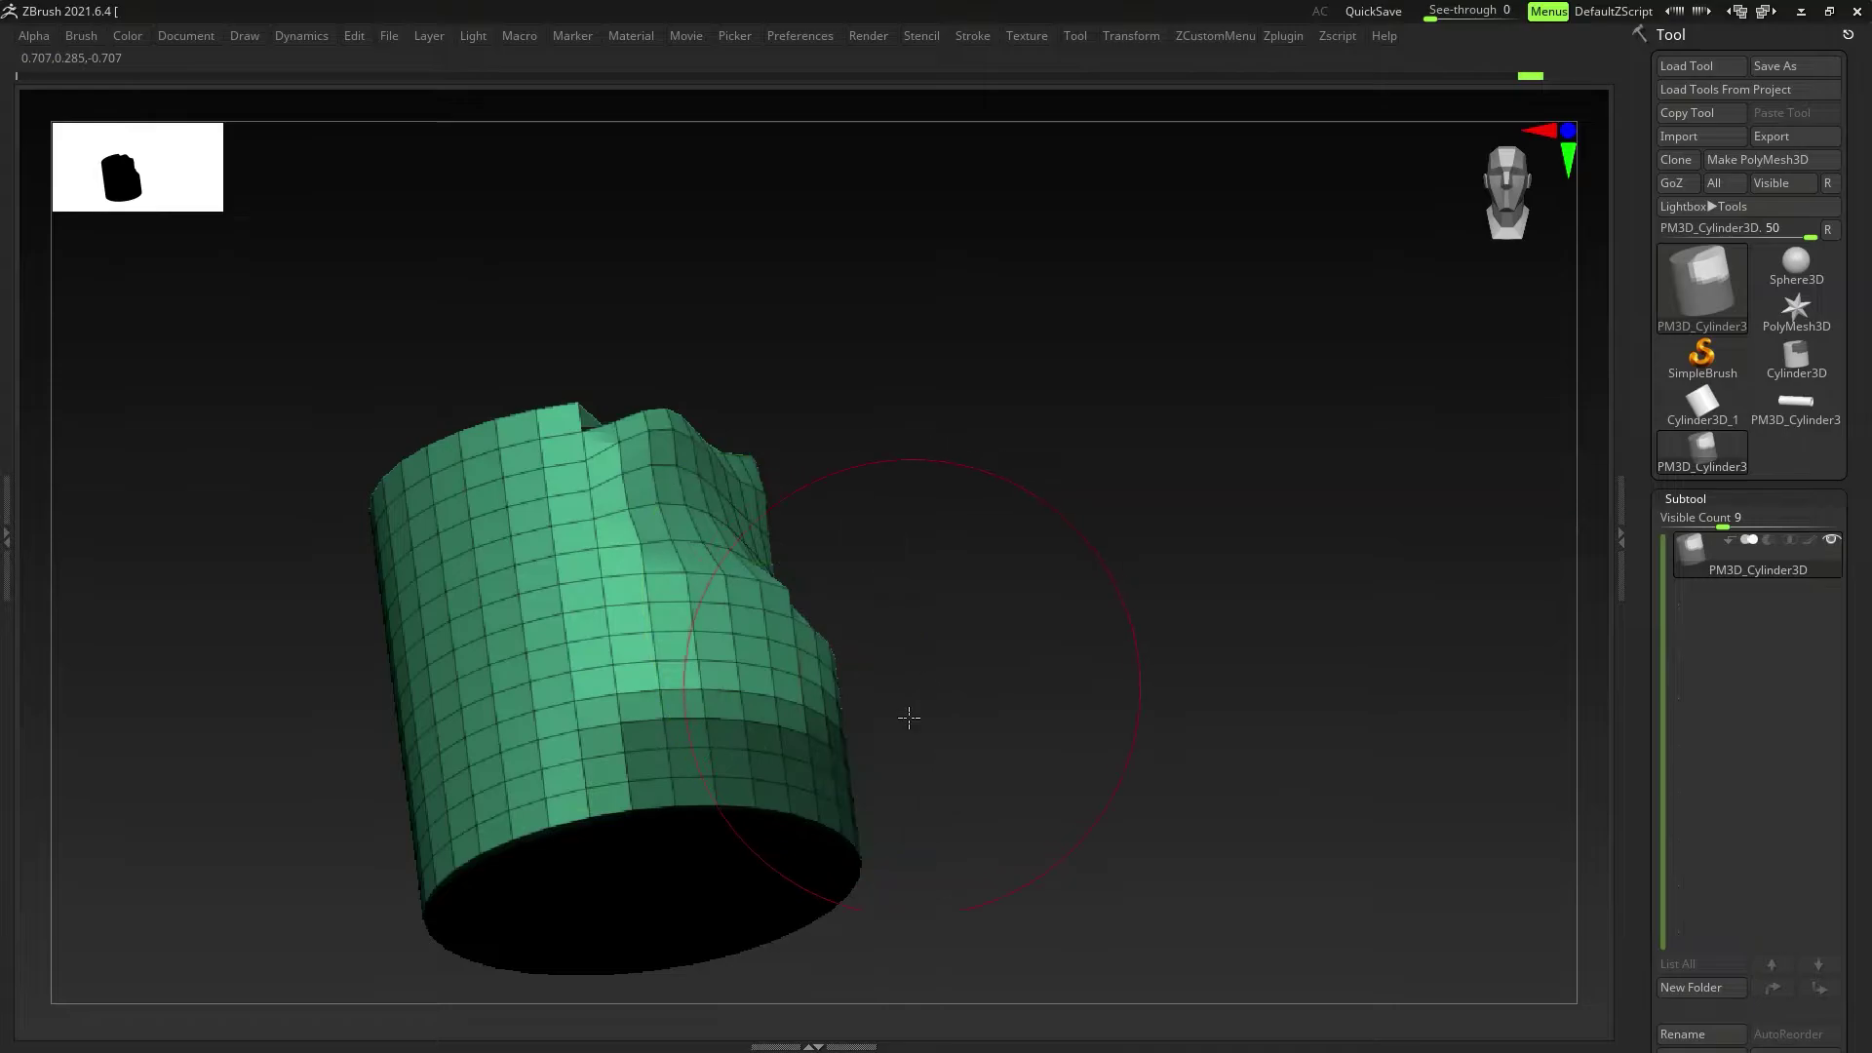
{"action": "left_click_drag", "start_coordinate": [907, 714], "coordinate": [974, 819]}
Step: Invert the lower-edge mask on the cylinder repeatedly
{"action": "left_click", "coordinate": [1110, 651], "text": "ctrl"}
{"action": "left_click", "coordinate": [1354, 936], "text": "ctrl"}
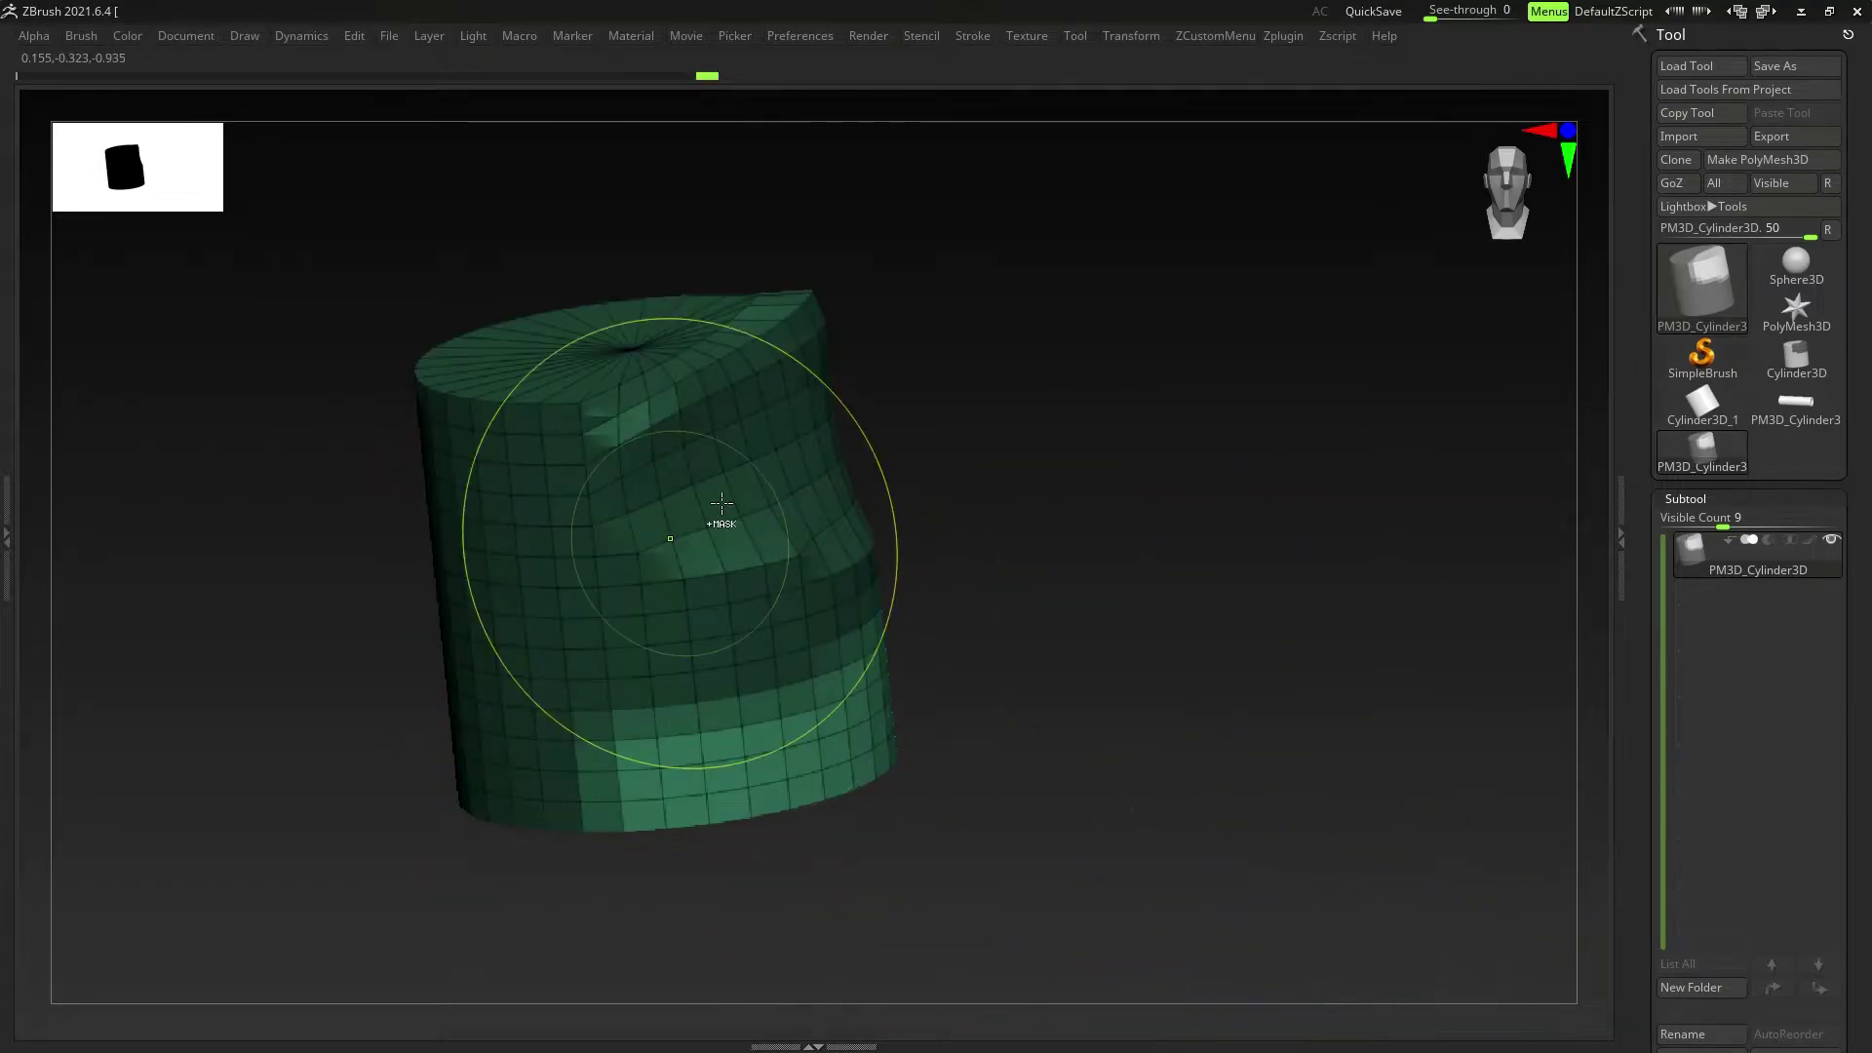
{"action": "left_click", "coordinate": [1316, 656], "text": "ctrl"}
Step: Unmask rectangular areas on both sides of the cylinder, and mask its right side again
{"action": "left_click_drag", "start_coordinate": [992, 439], "coordinate": [878, 553], "text": "ctrl"}
{"action": "mouse_move", "coordinate": [230, 418]}
{"action": "left_mouse_down", "text": "ctrl"}
{"action": "mouse_move", "coordinate": [351, 468]}
{"action": "mouse_move", "coordinate": [394, 512]}
{"action": "left_mouse_up", "text": "ctrl"}
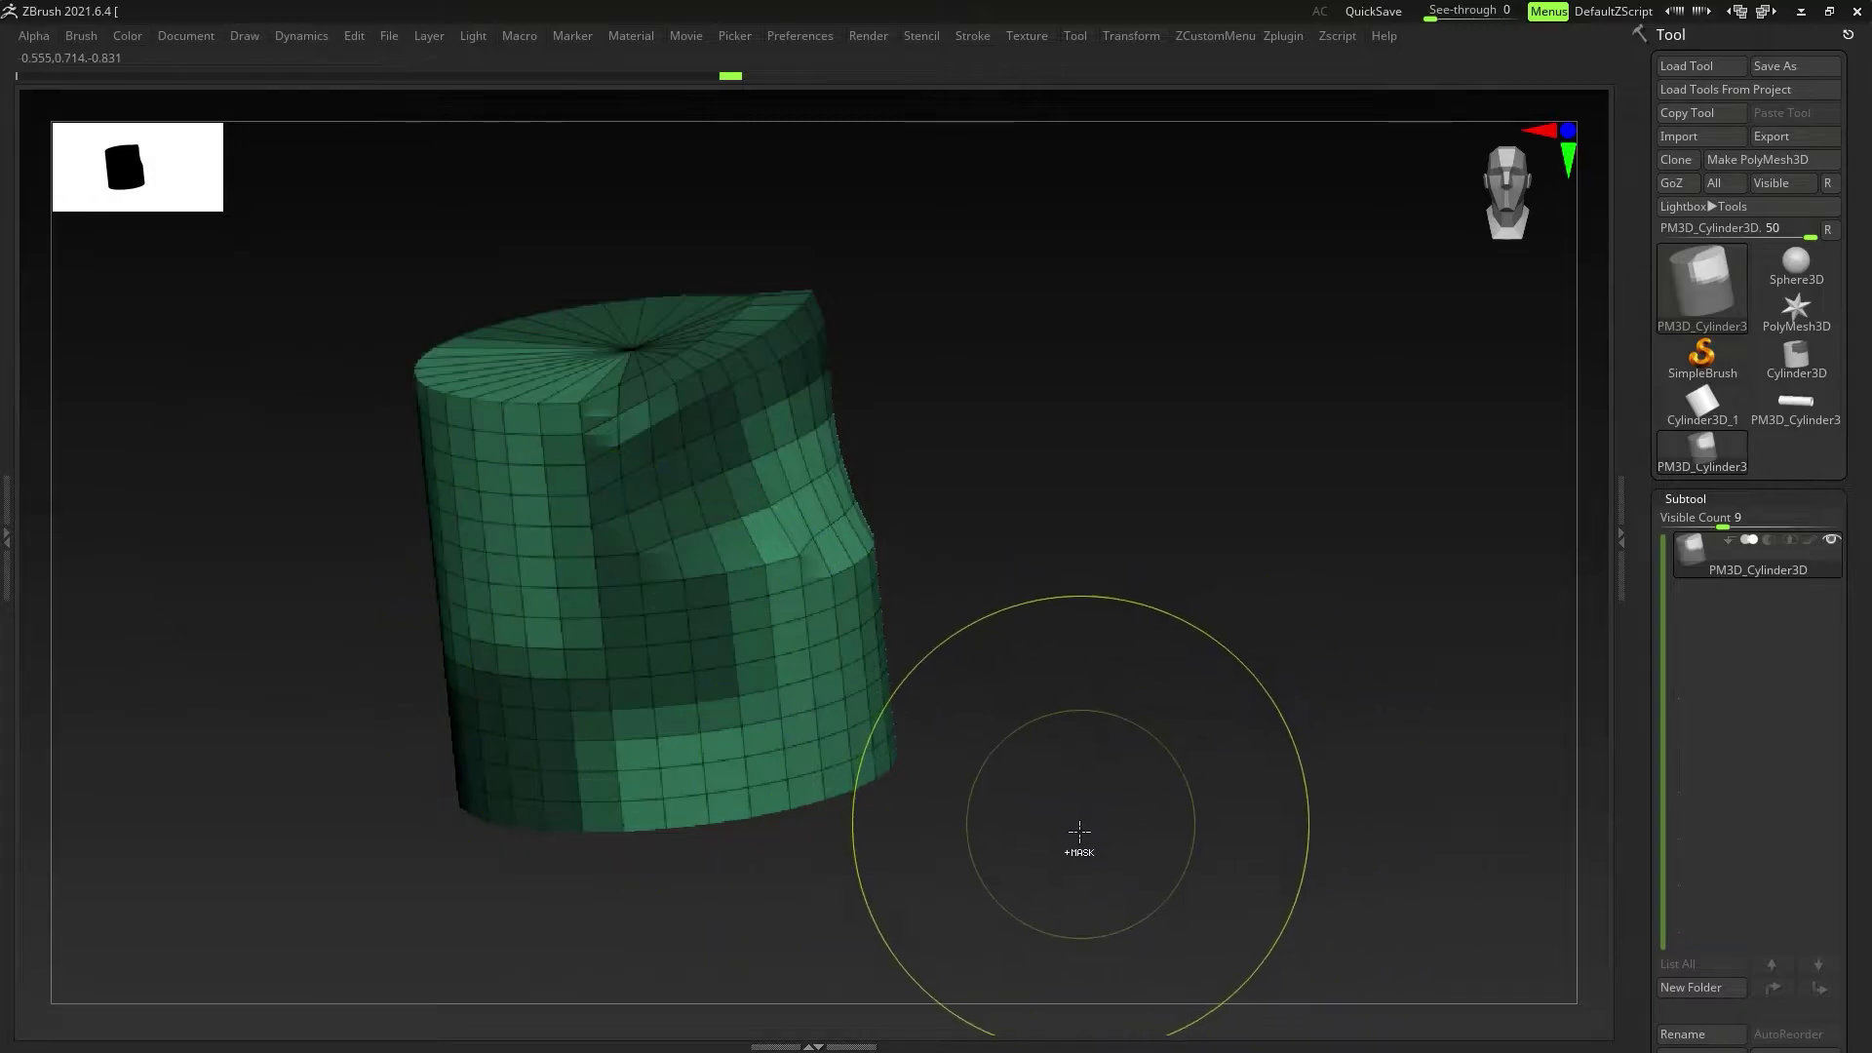
{"action": "left_click_drag", "start_coordinate": [1078, 825], "coordinate": [729, 641], "text": "ctrl"}
{"action": "mouse_move", "coordinate": [1047, 679]}
{"action": "left_mouse_down", "text": "ctrl"}
{"action": "mouse_move", "coordinate": [757, 434]}
{"action": "mouse_move", "coordinate": [1053, 656]}
{"action": "mouse_move", "coordinate": [1103, 671]}
{"action": "mouse_move", "coordinate": [981, 662]}
{"action": "mouse_move", "coordinate": [953, 614]}
{"action": "mouse_move", "coordinate": [1000, 640]}
{"action": "left_mouse_up", "text": "ctrl"}
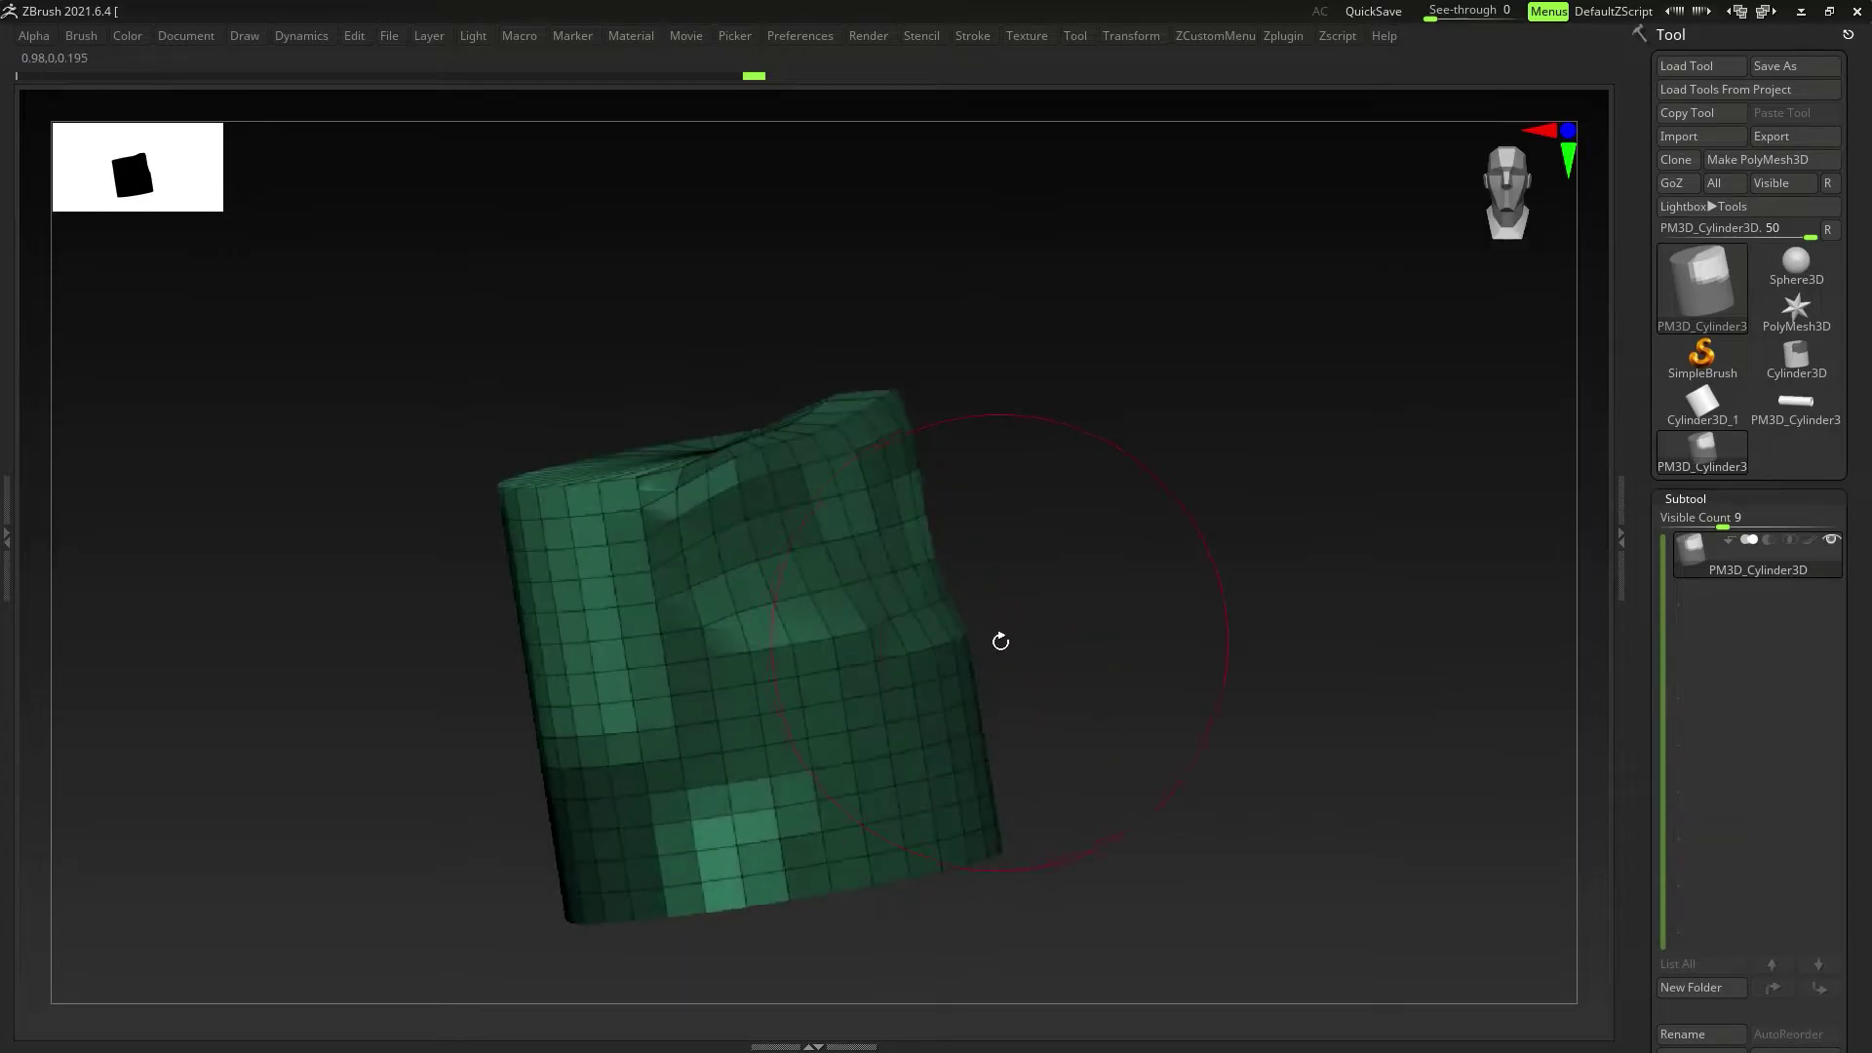
Step: Switch to the red tube mesh and activate the Move gizmo with its Deformer cage
{"action": "left_click", "coordinate": [1792, 408]}
{"action": "left_click_drag", "start_coordinate": [1065, 706], "coordinate": [857, 633]}
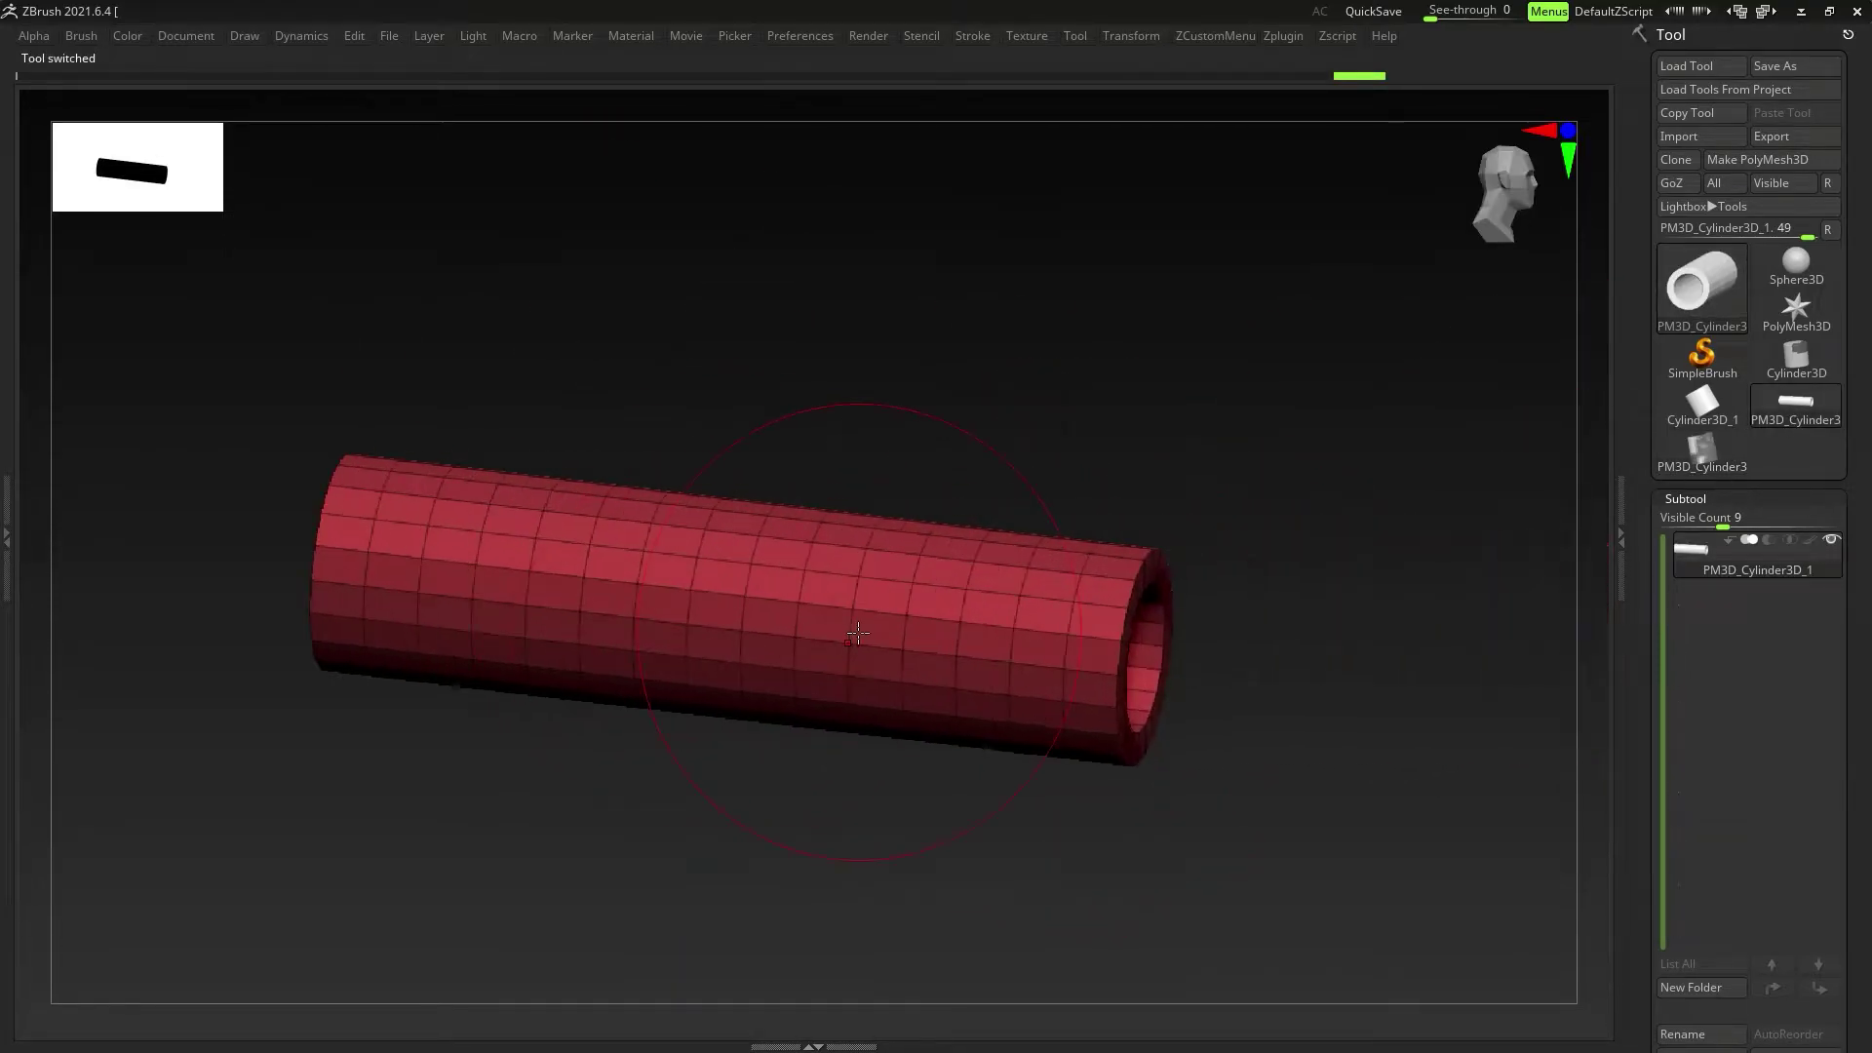
{"action": "key", "text": "w"}
{"action": "left_click_drag", "start_coordinate": [663, 429], "coordinate": [526, 452]}
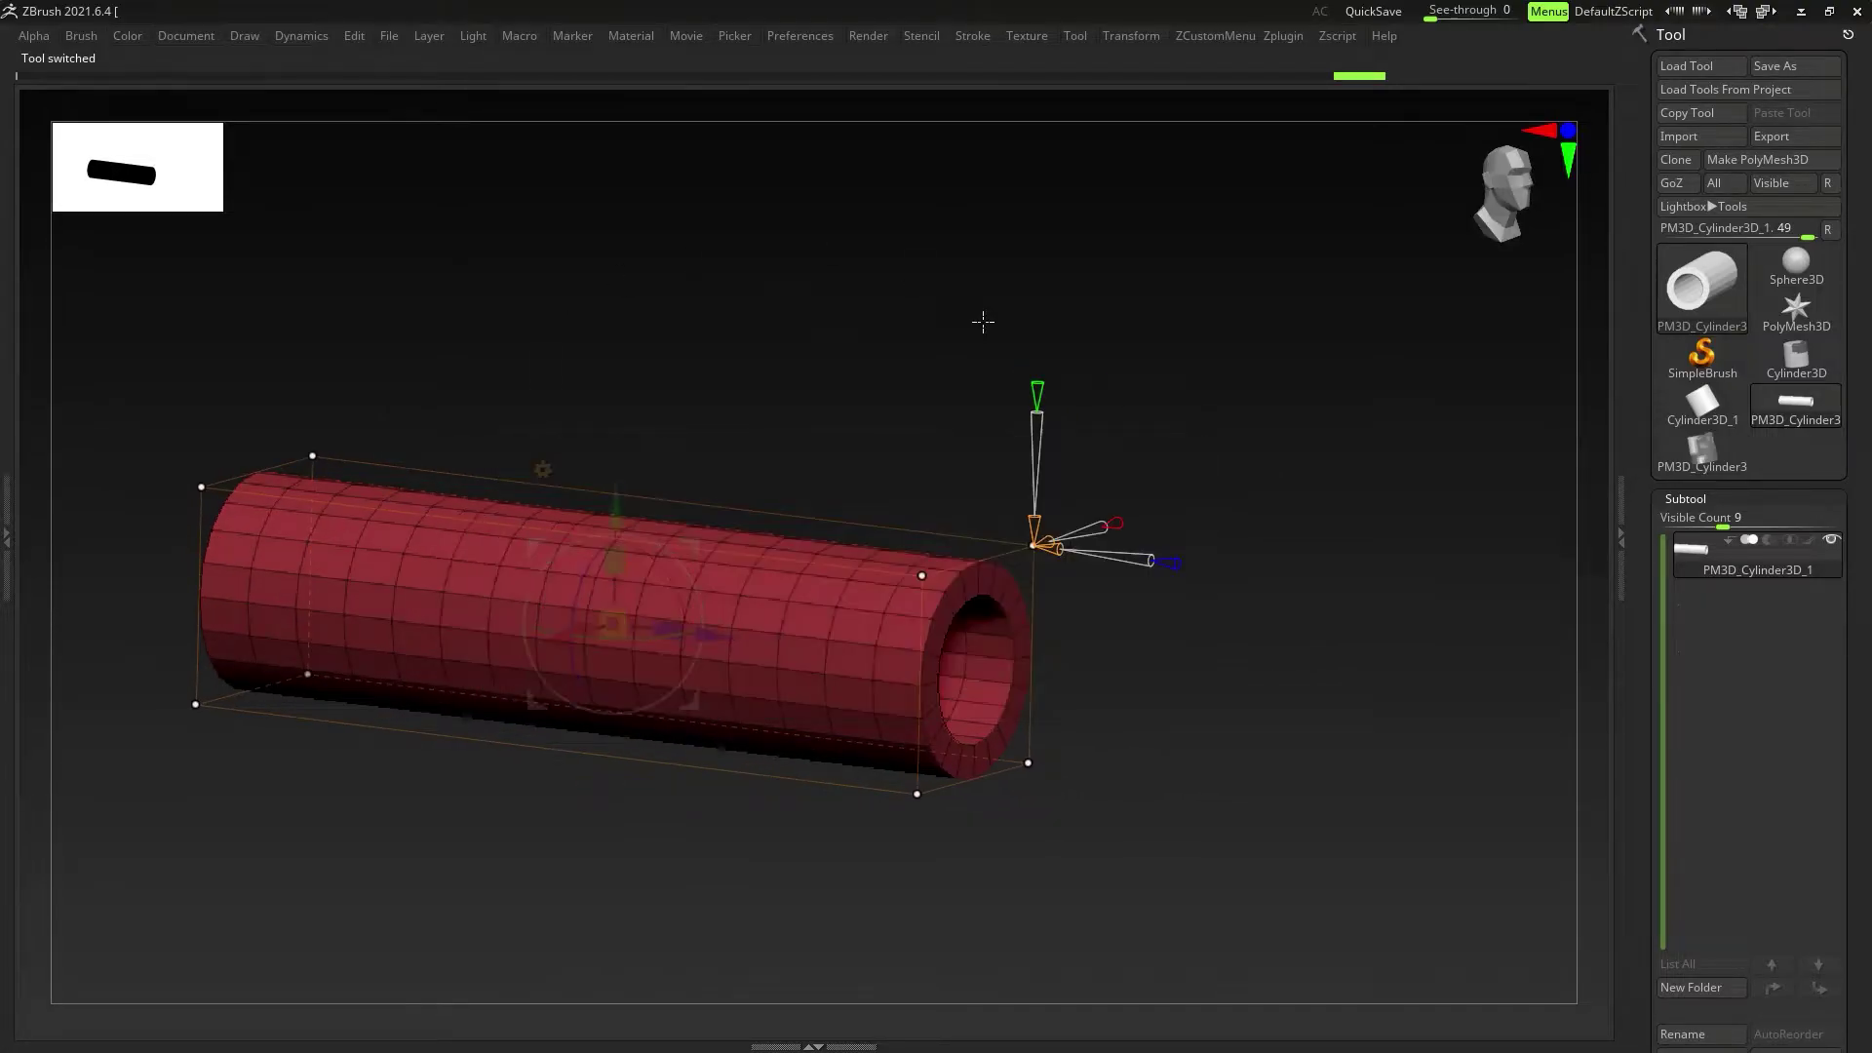
Step: Try dynamic subdivision on the tube, undo it and reactivate the Deformer
{"action": "key", "text": "d"}
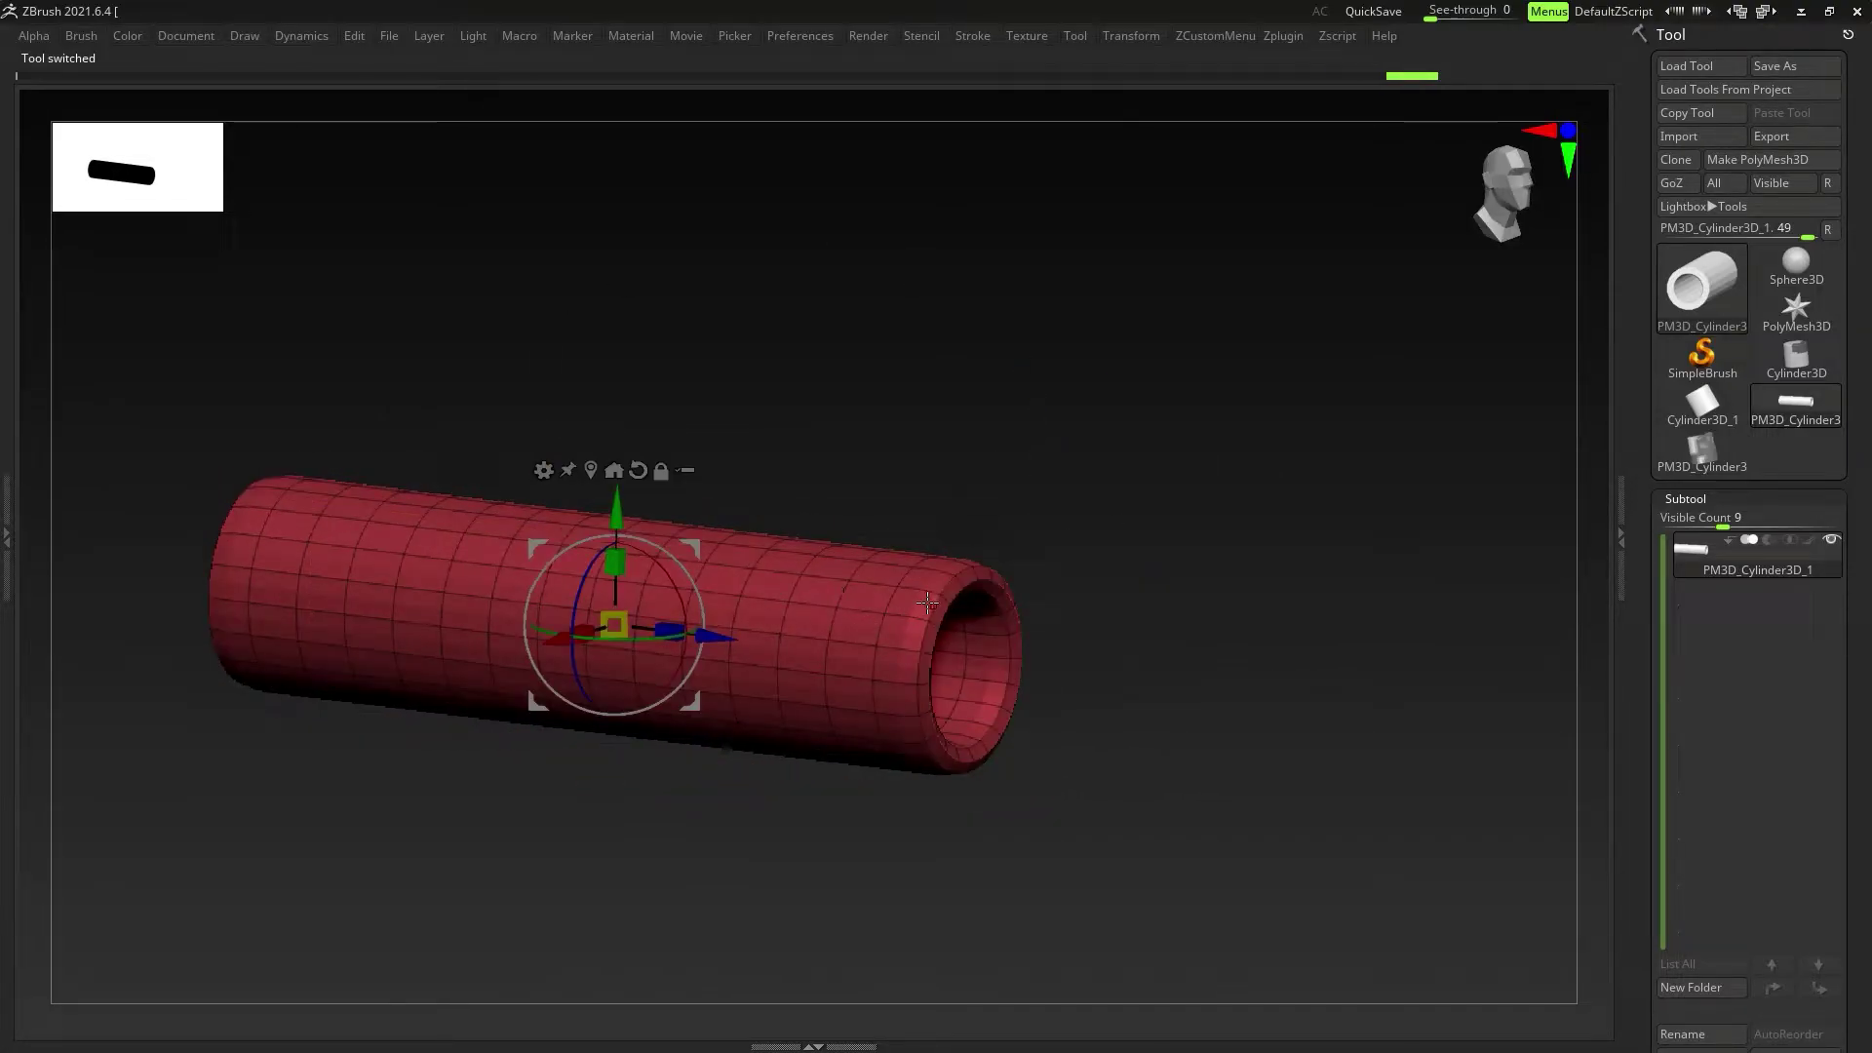
{"action": "key", "text": "ctrl+z"}
{"action": "left_click", "coordinate": [543, 470]}
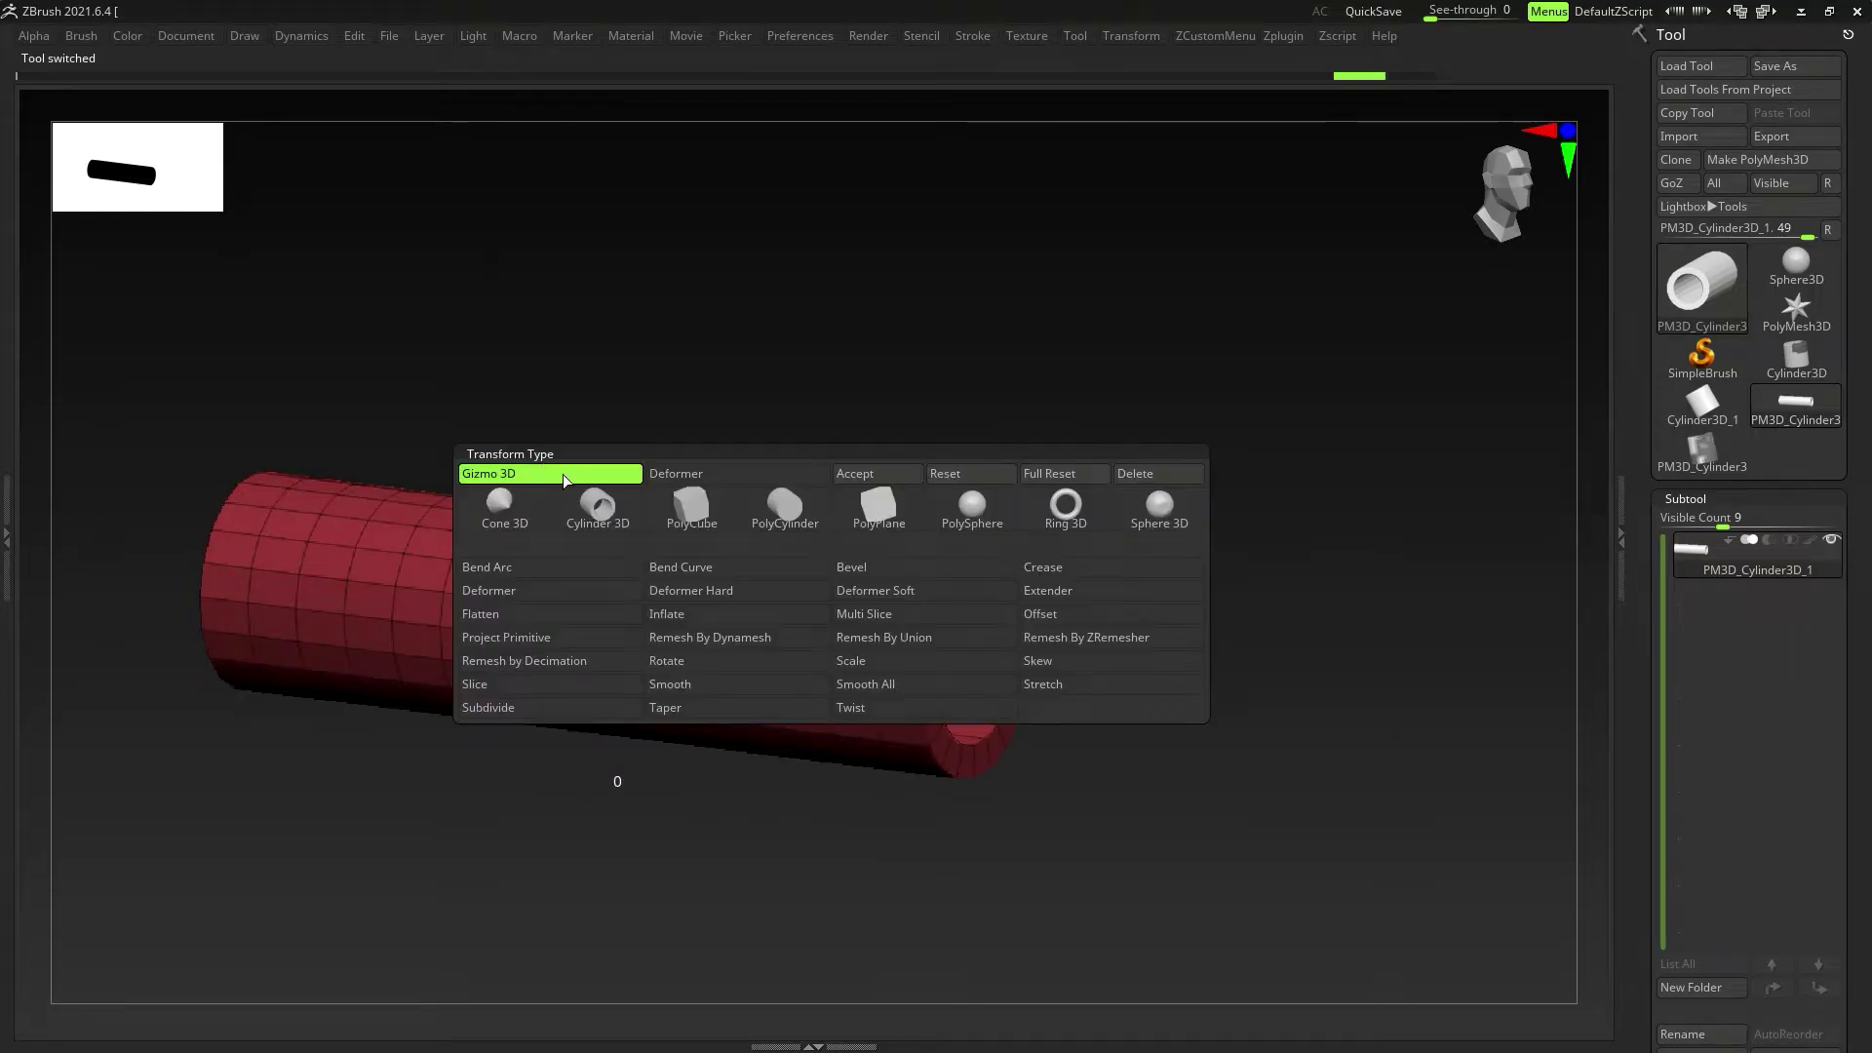
{"action": "left_click", "coordinate": [682, 472]}
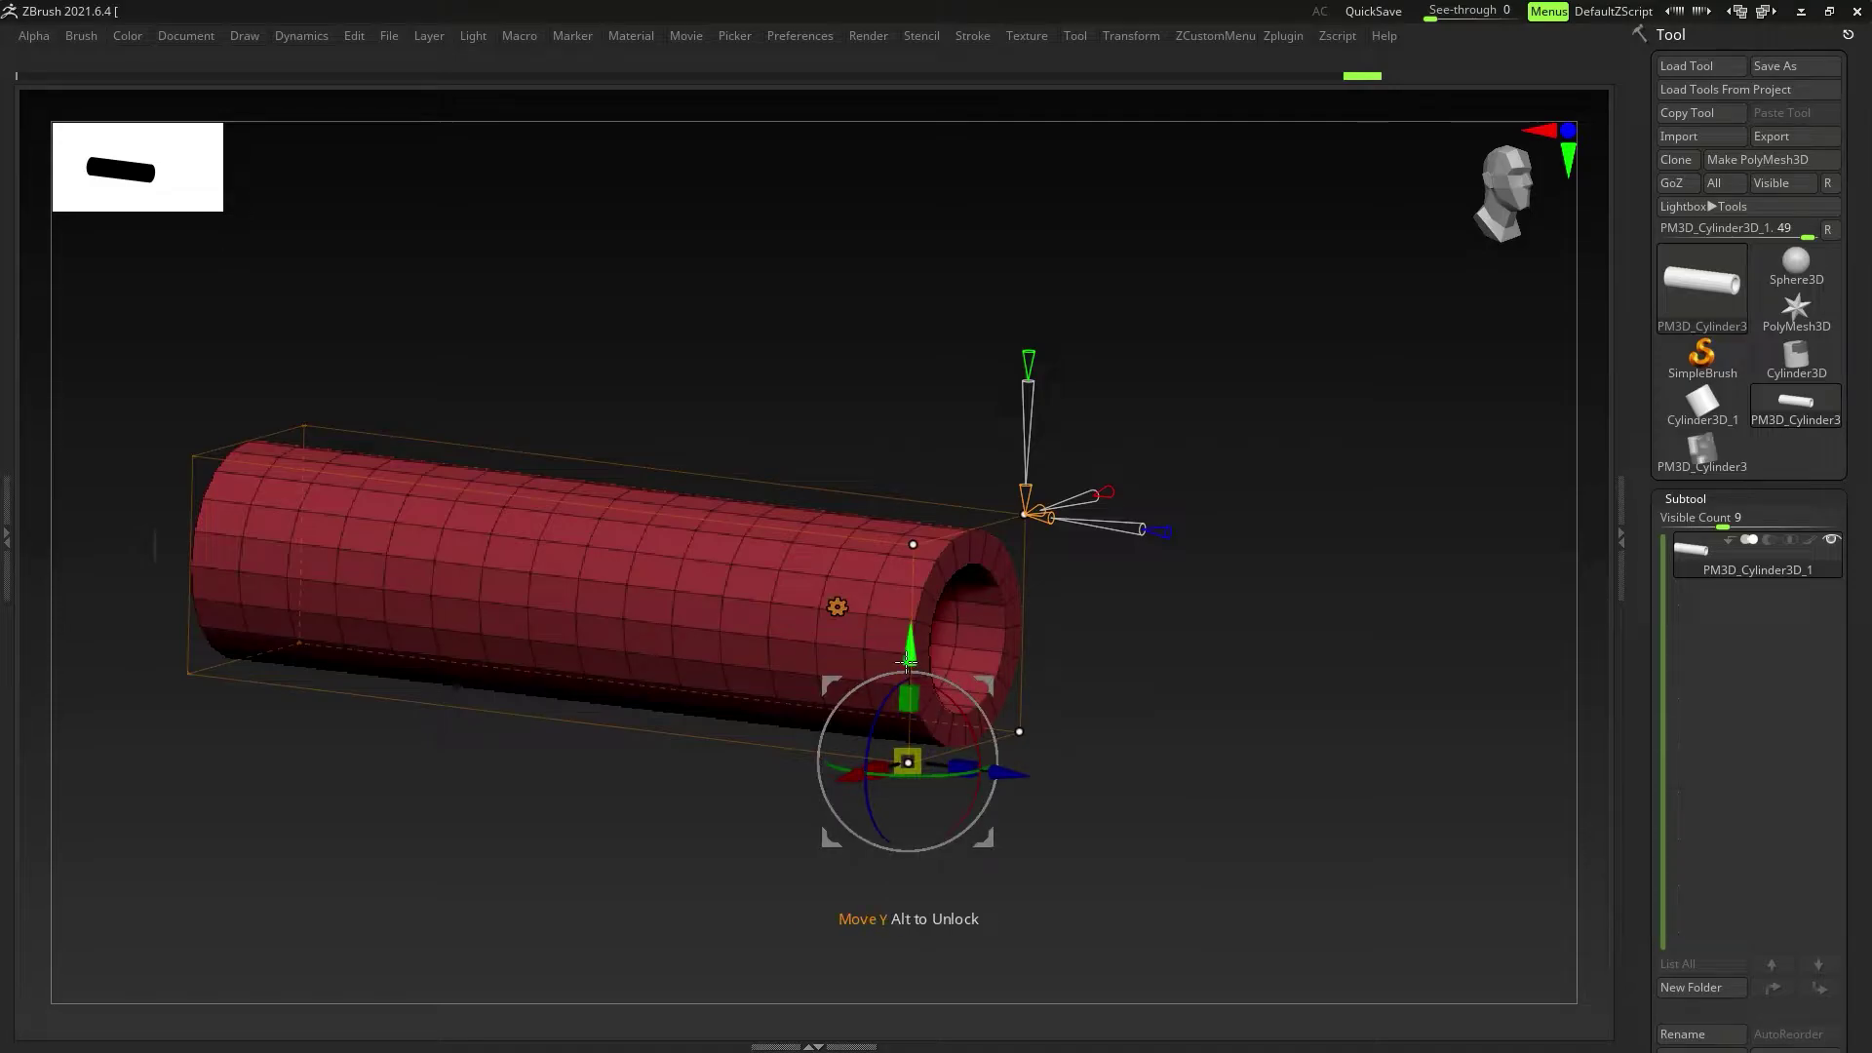
Step: Try moving and scaling the Deformer's four control points at the tube's open end to widen that end
{"action": "left_click_drag", "start_coordinate": [913, 657], "coordinate": [1116, 714]}
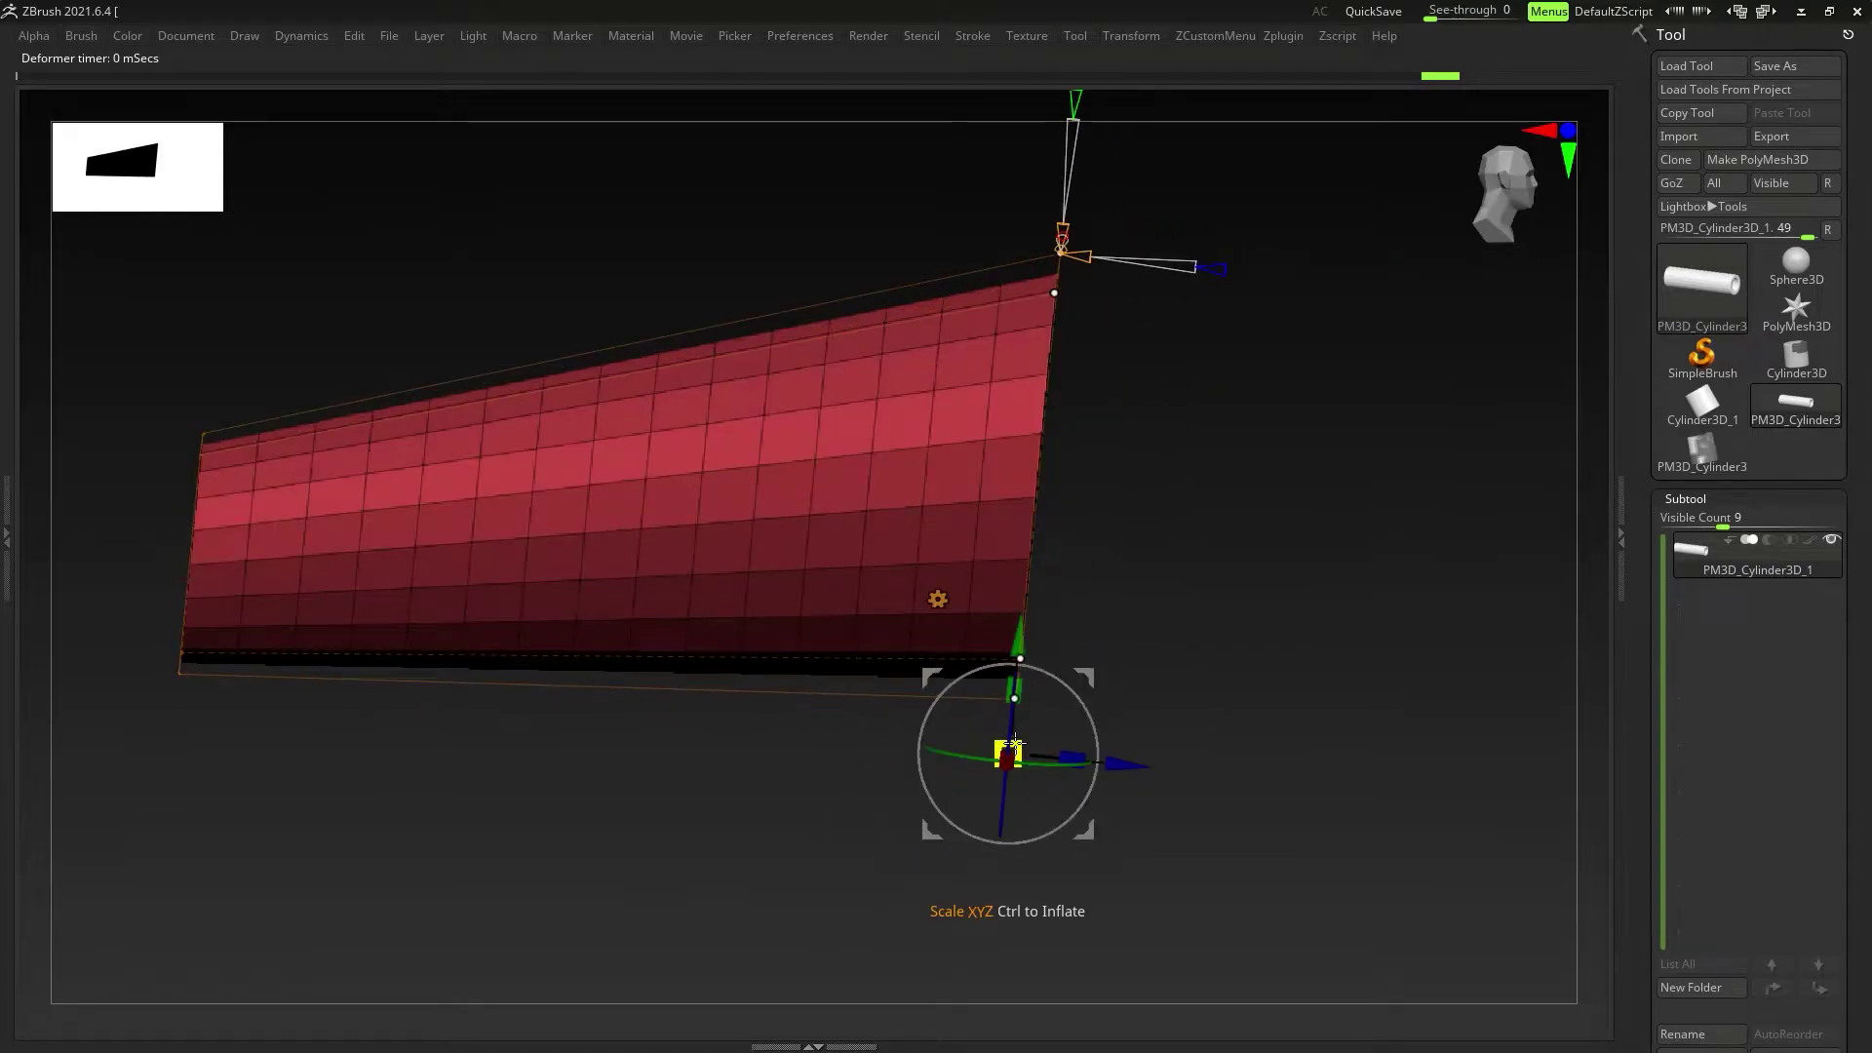
{"action": "left_click_drag", "start_coordinate": [1008, 754], "coordinate": [945, 757]}
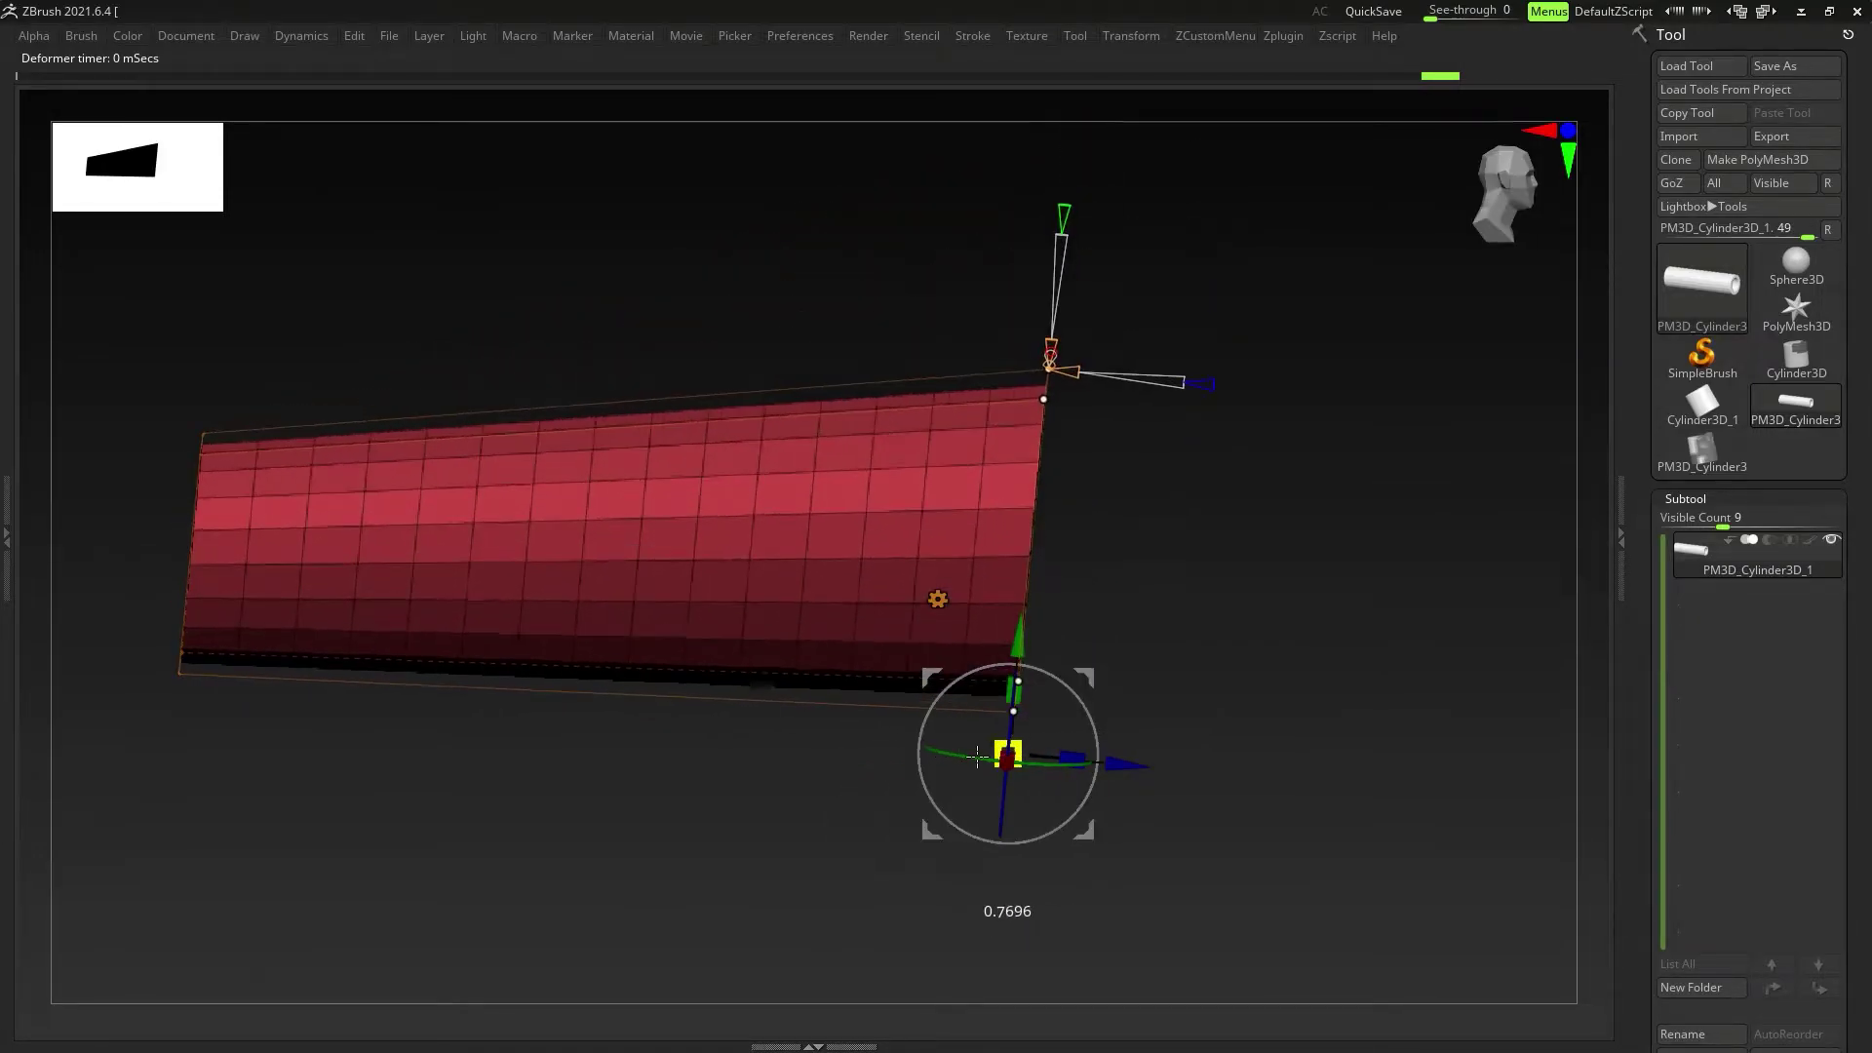
{"action": "left_click_drag", "start_coordinate": [1122, 710], "coordinate": [1060, 703]}
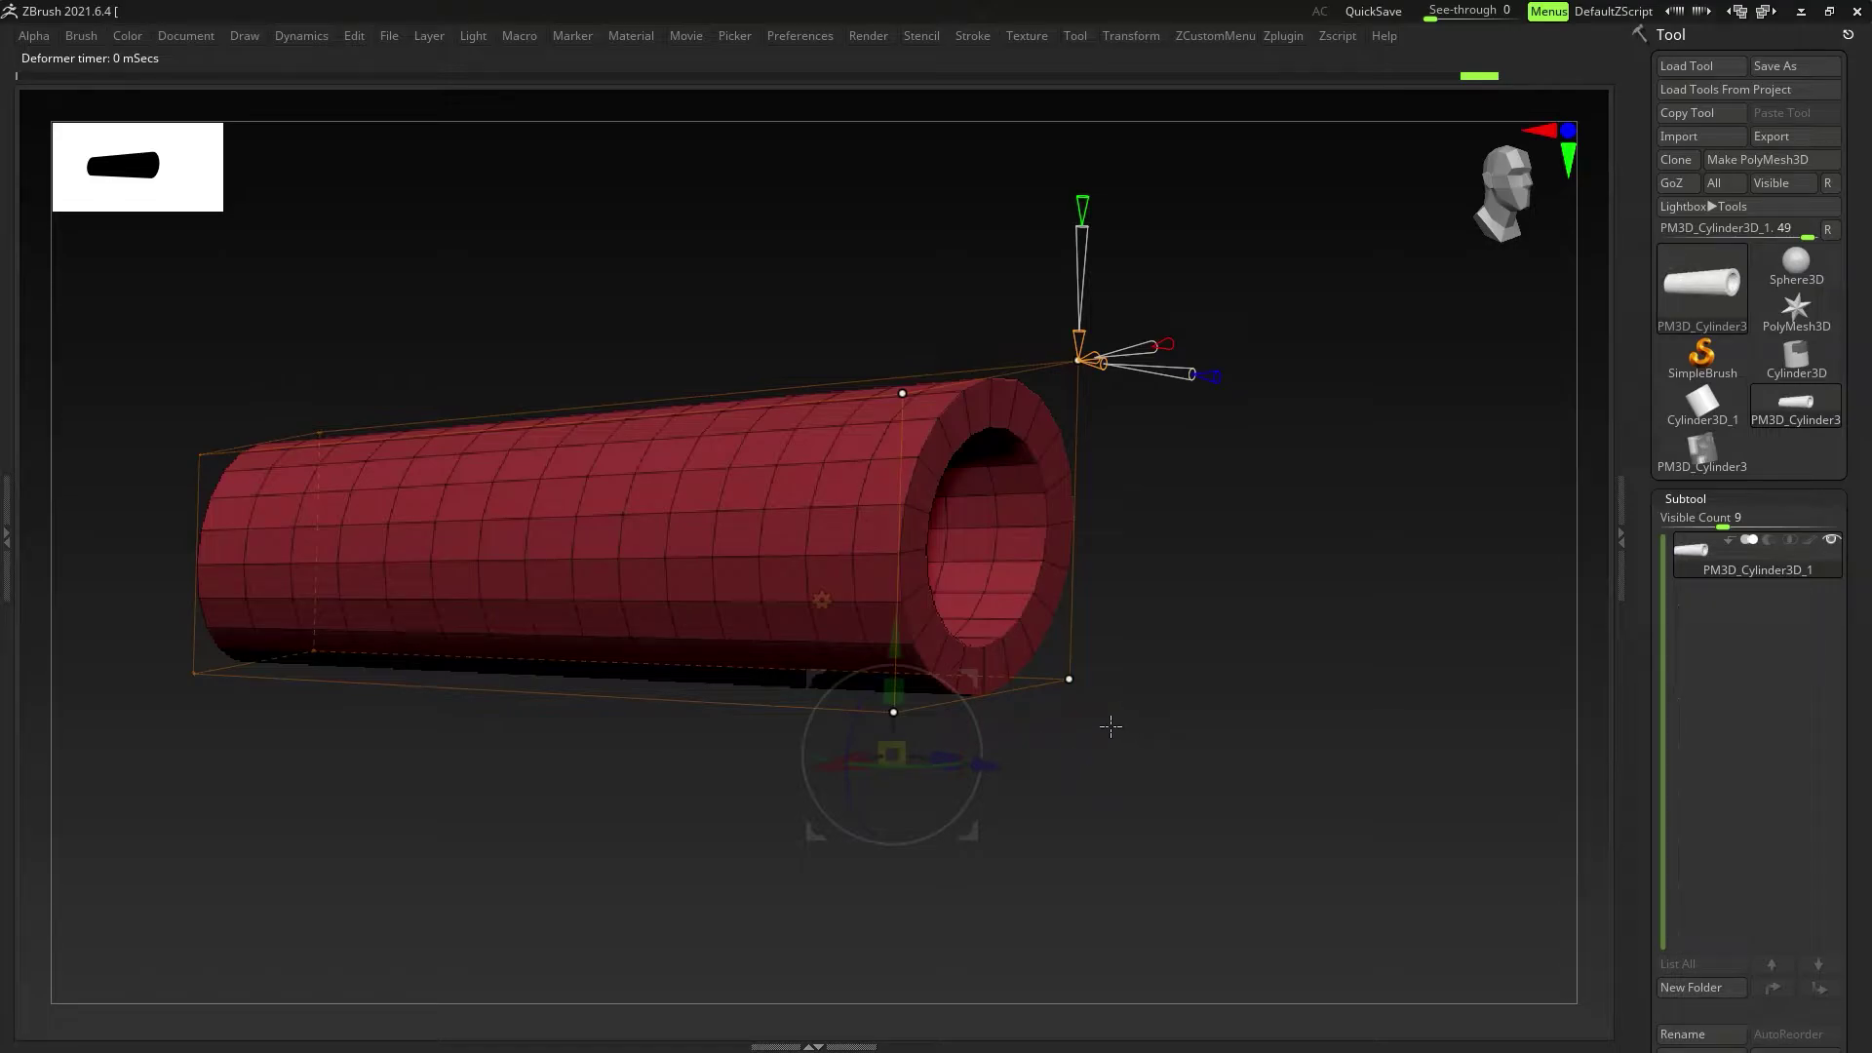
Step: Undo the reshaping of the tube's open end and step through the earlier control point selections
{"action": "key", "text": "ctrl+z"}
{"action": "key", "text": "ctrl+z"}
{"action": "key", "text": "ctrl+z"}
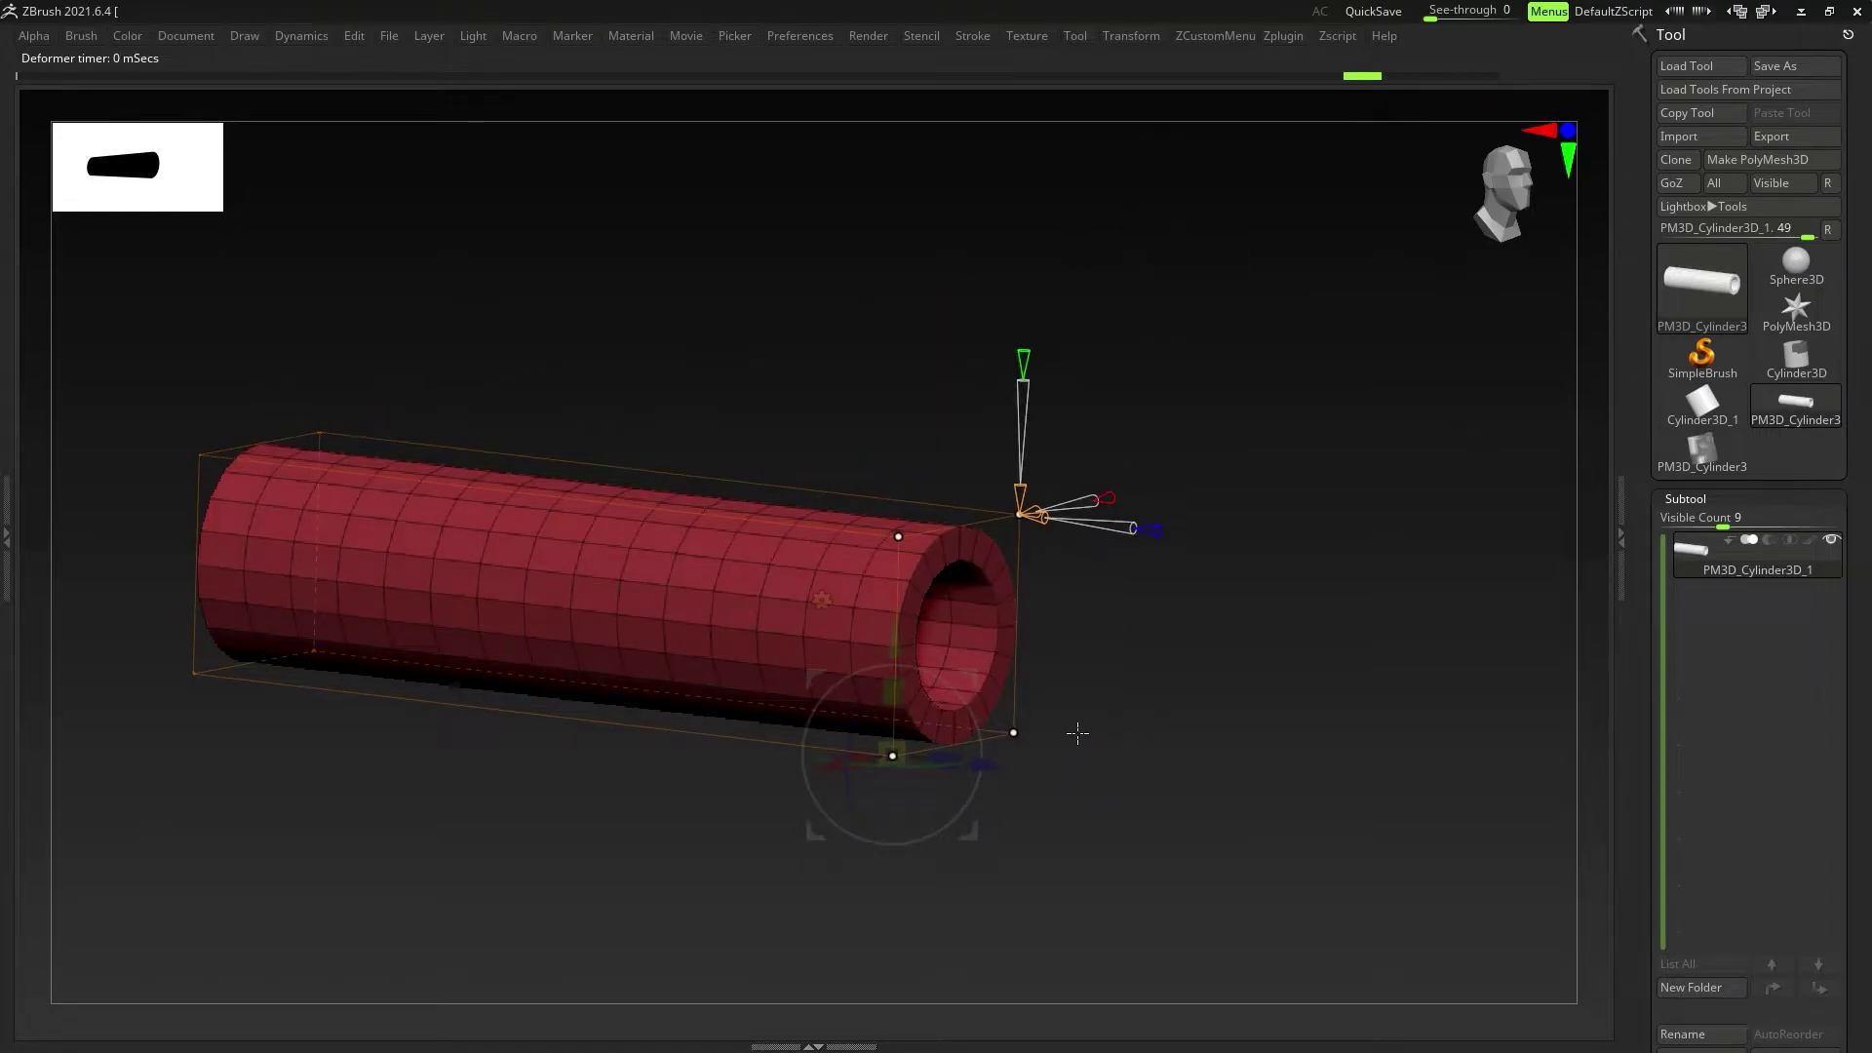
{"action": "key", "text": "ctrl+z"}
{"action": "key", "text": "ctrl+z"}
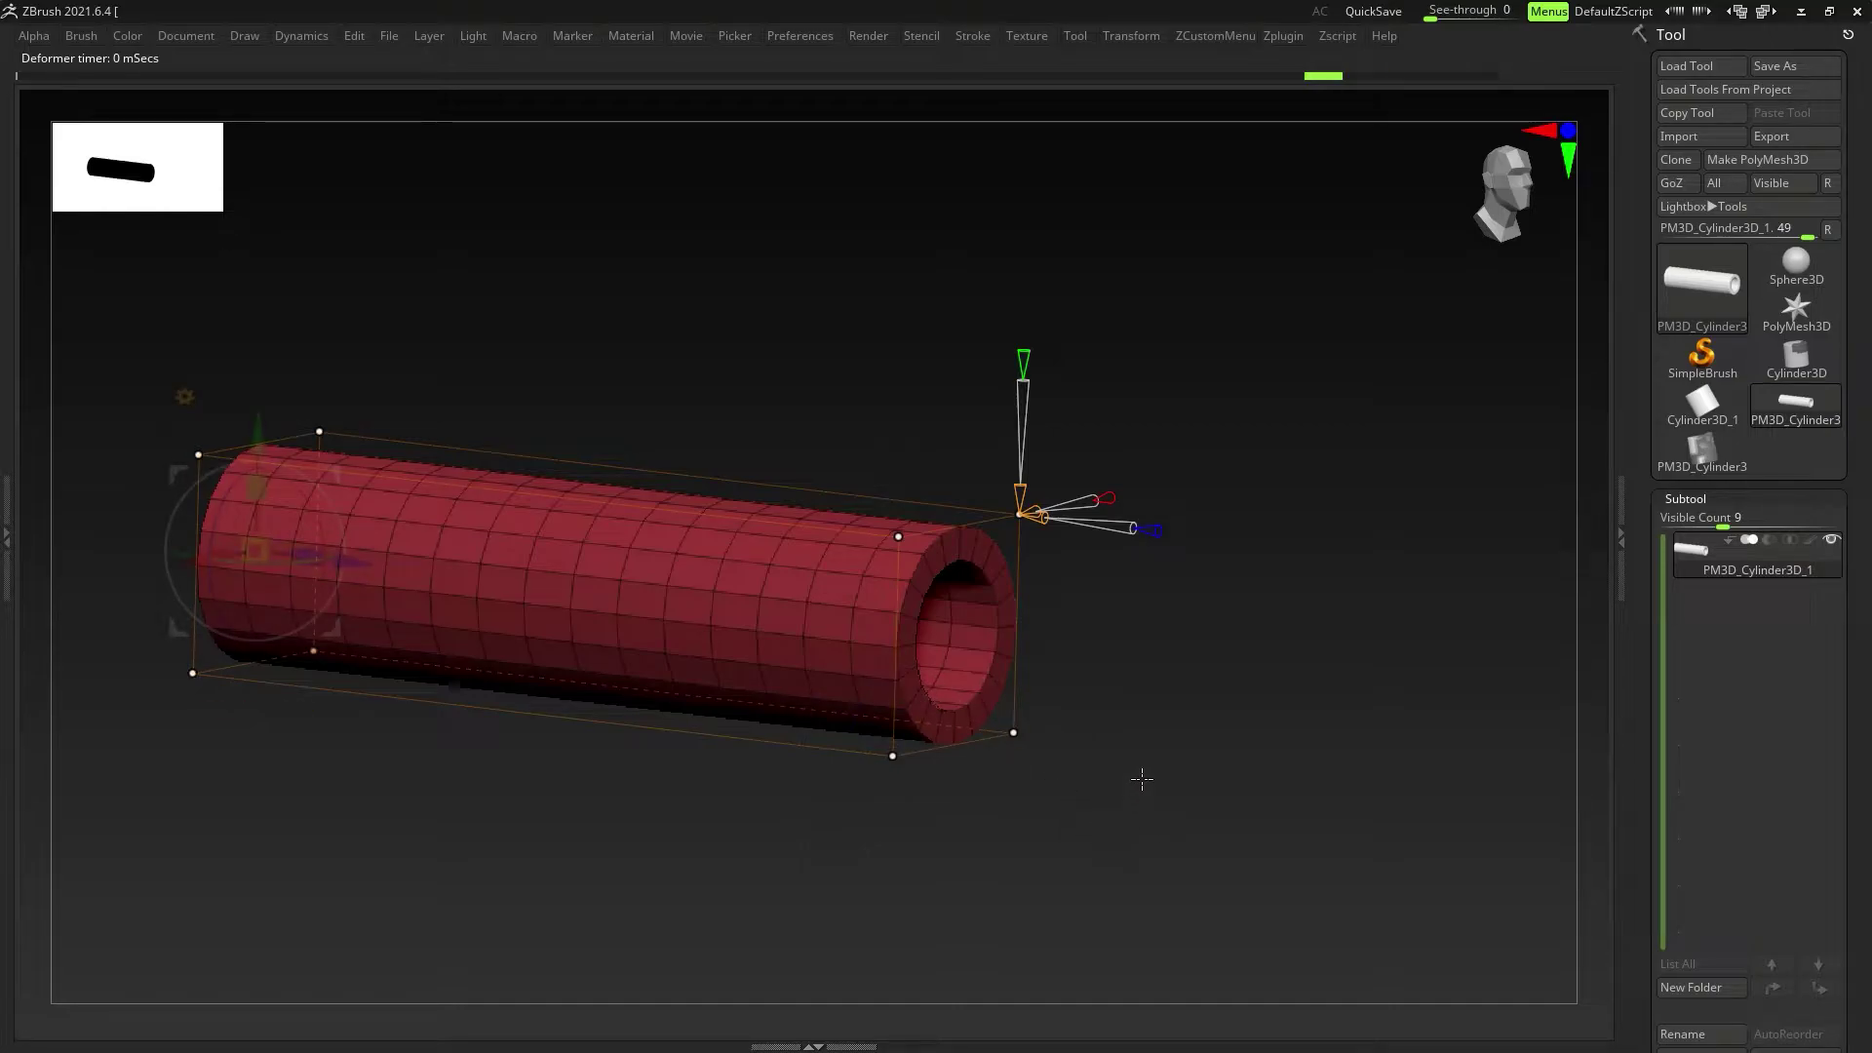
{"action": "key", "text": "ctrl+shift+z"}
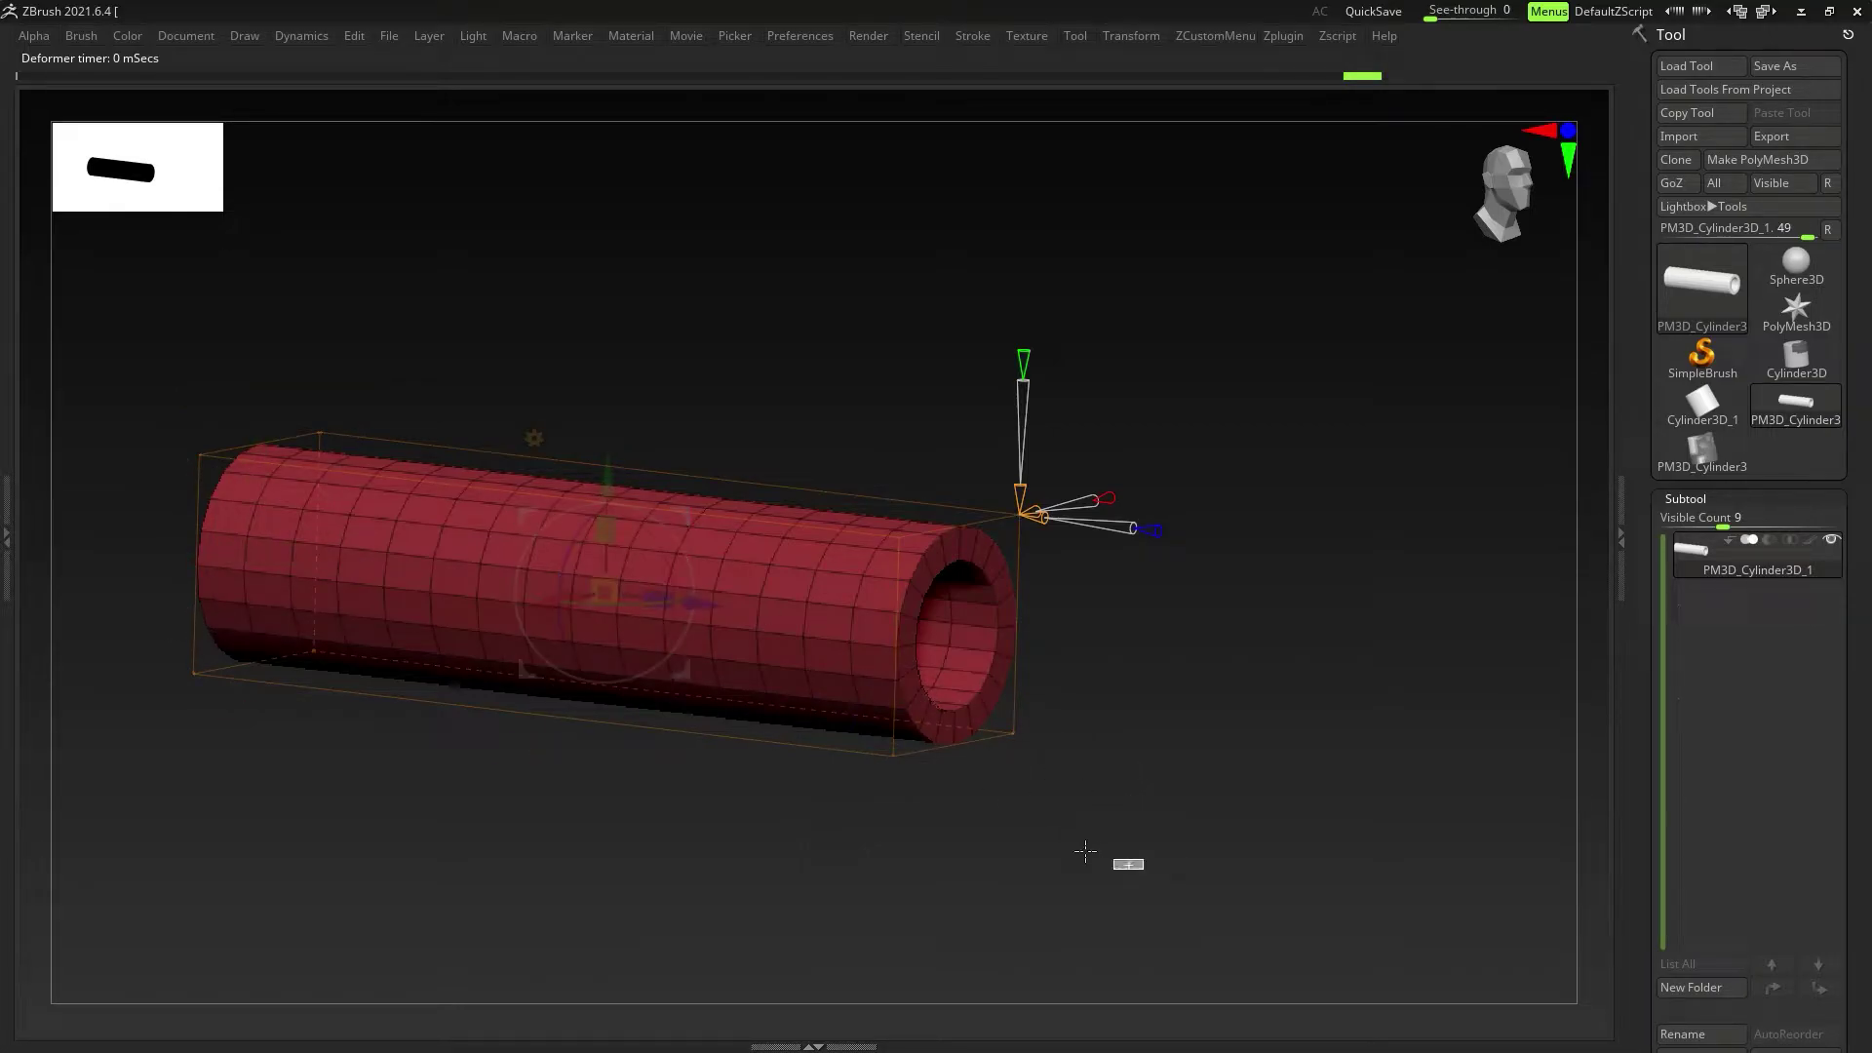
Step: Select the control points at the tube's open end, and reset the tube's deformation after reactivating the Deformer
{"action": "left_click_drag", "start_coordinate": [1142, 870], "coordinate": [815, 453], "text": "ctrl"}
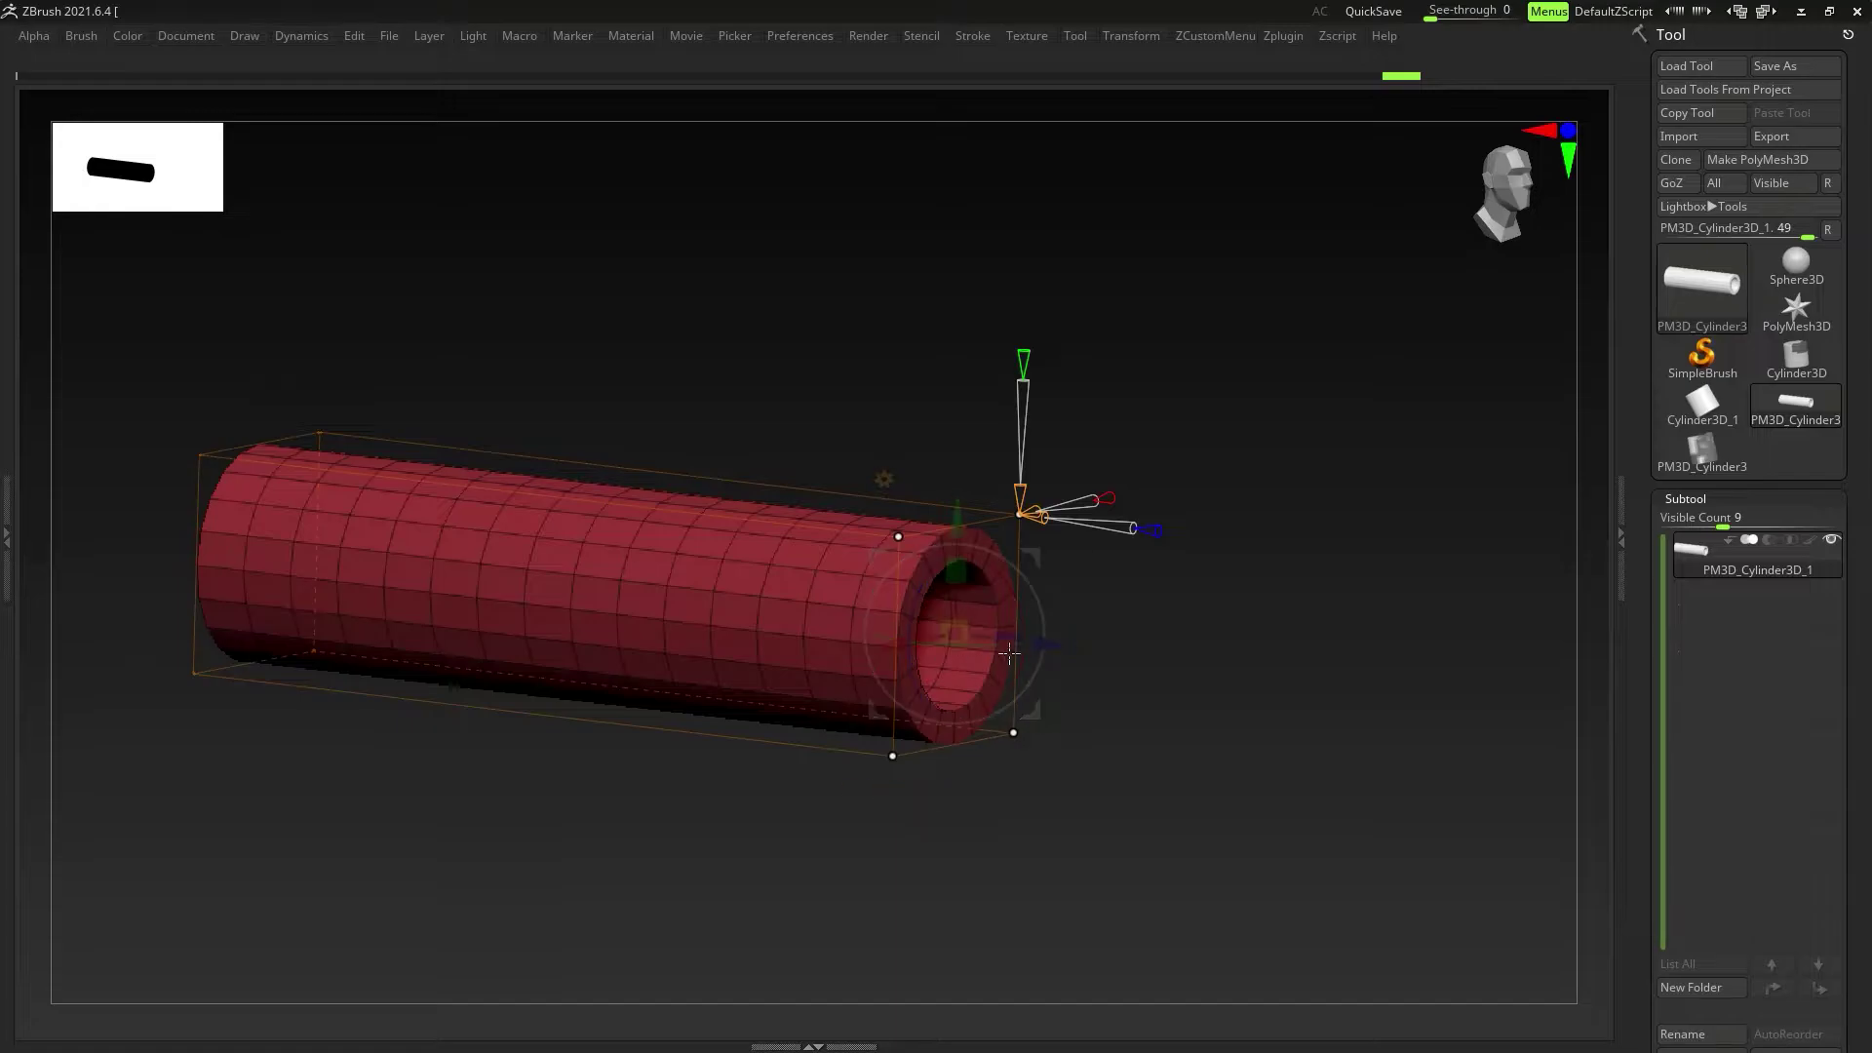
{"action": "left_click", "coordinate": [597, 523]}
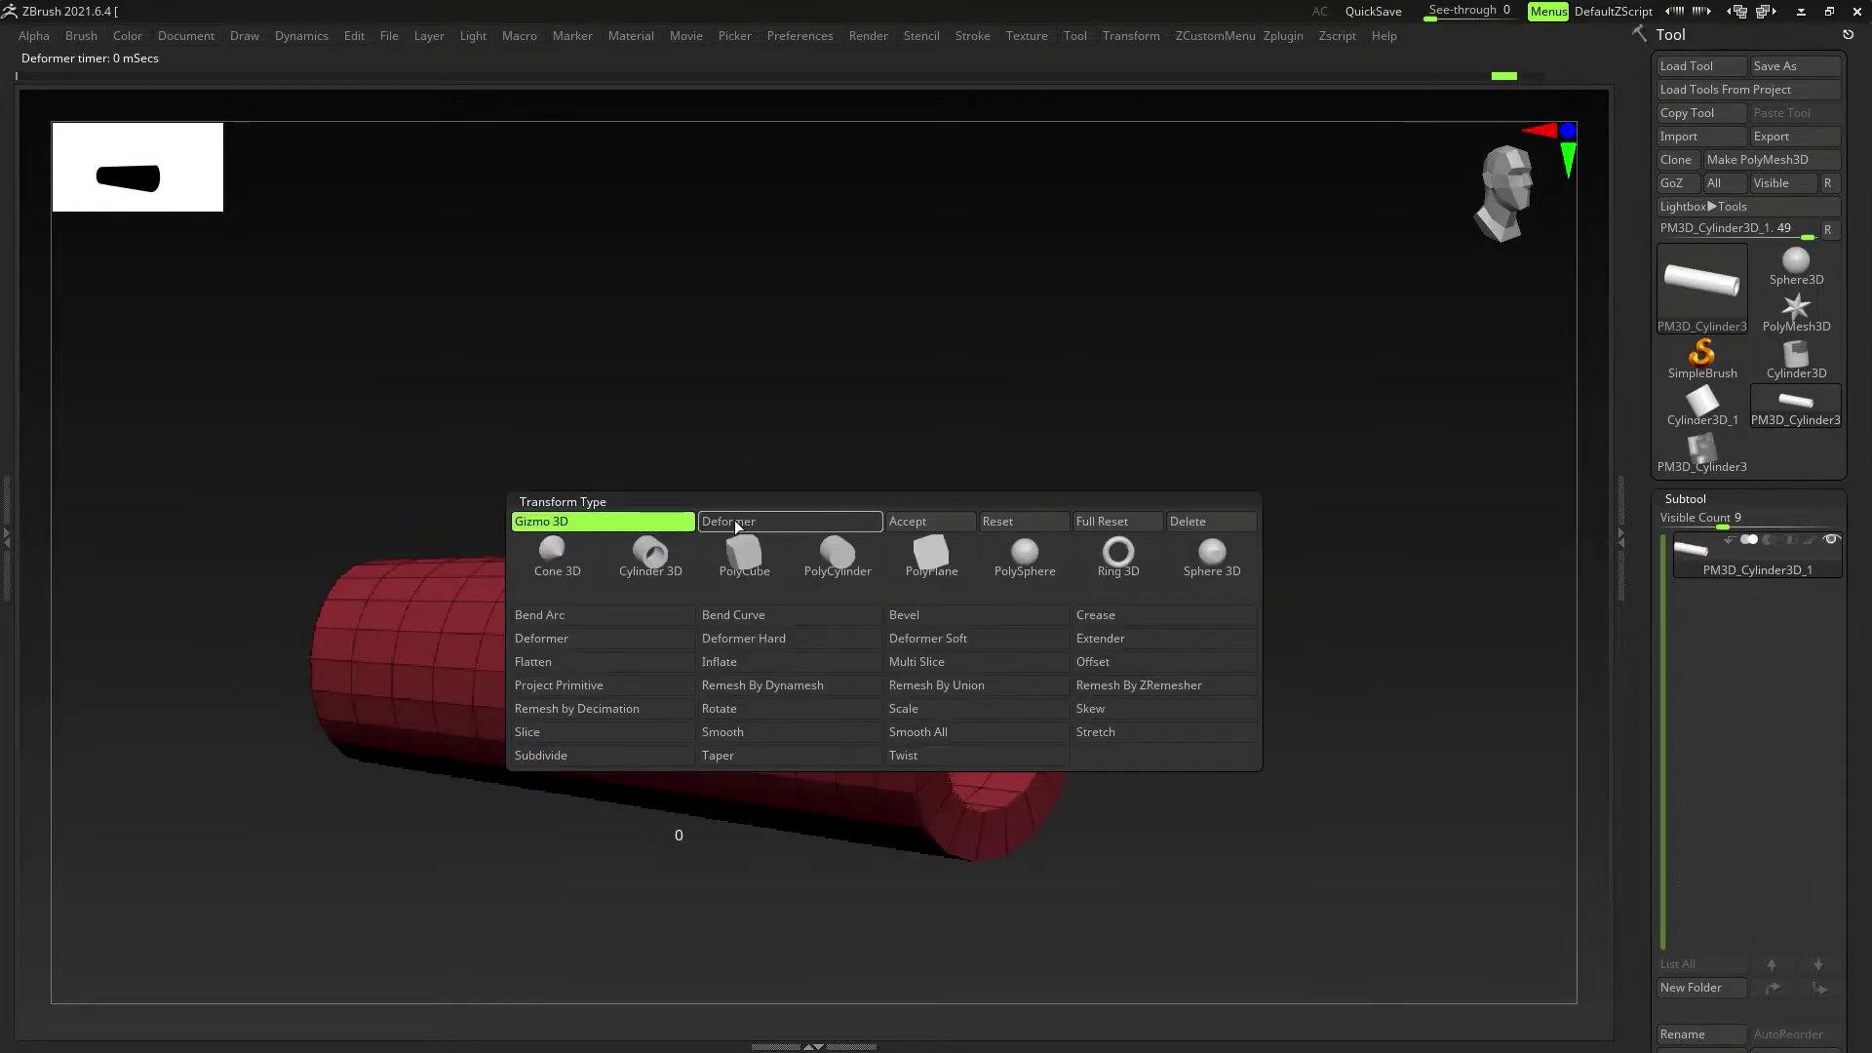
{"action": "left_click", "coordinate": [736, 521]}
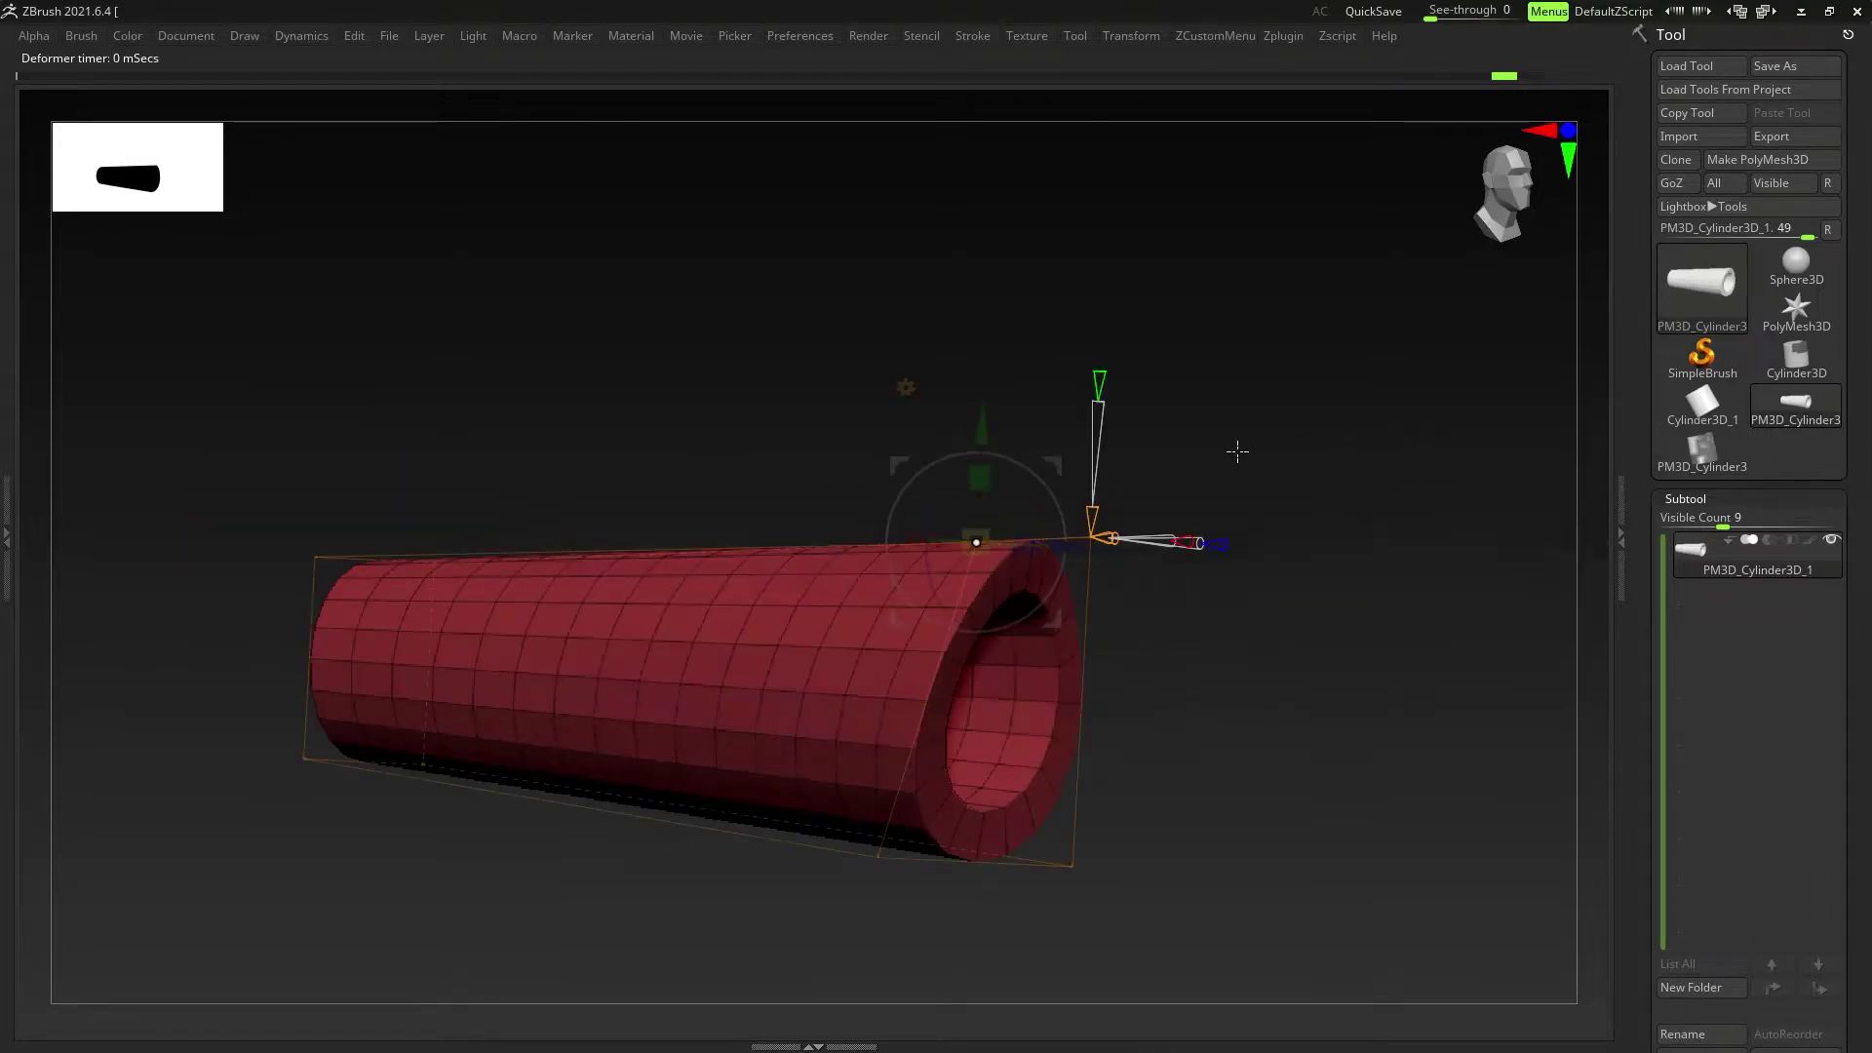
{"action": "left_click", "coordinate": [907, 386]}
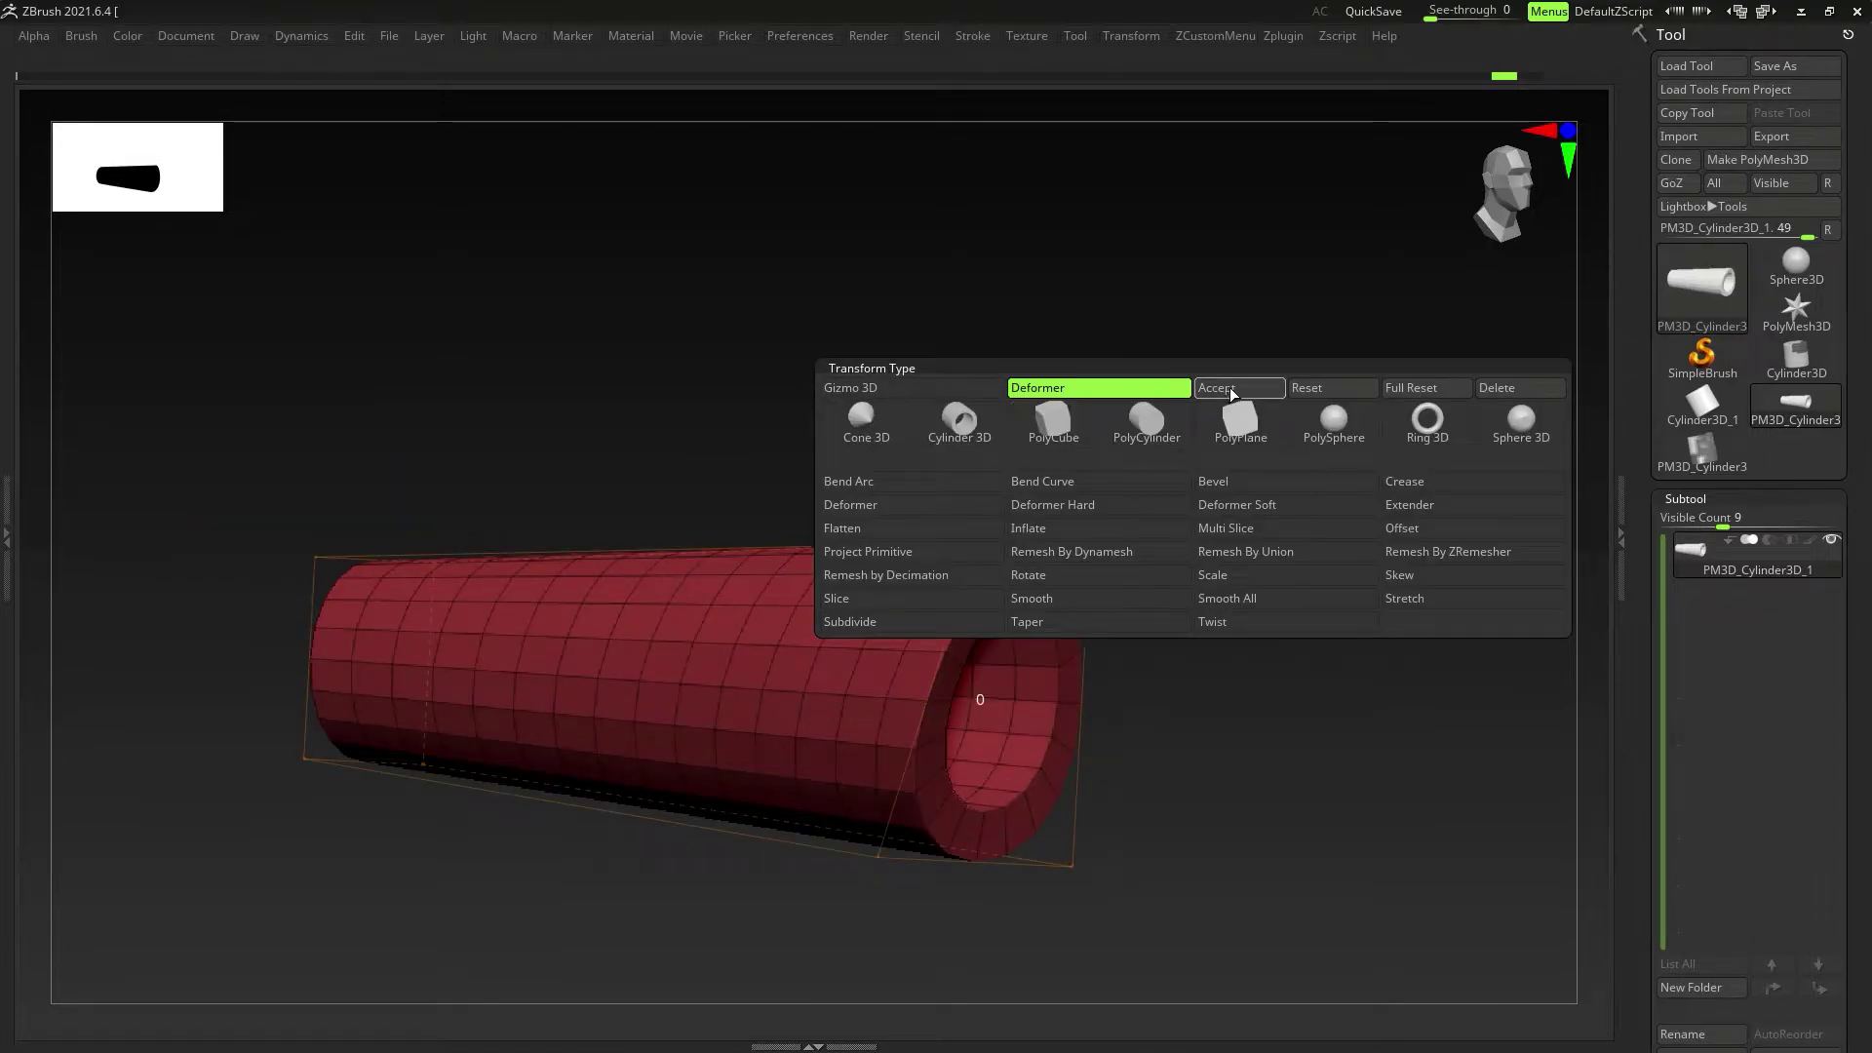
{"action": "left_click", "coordinate": [1320, 390]}
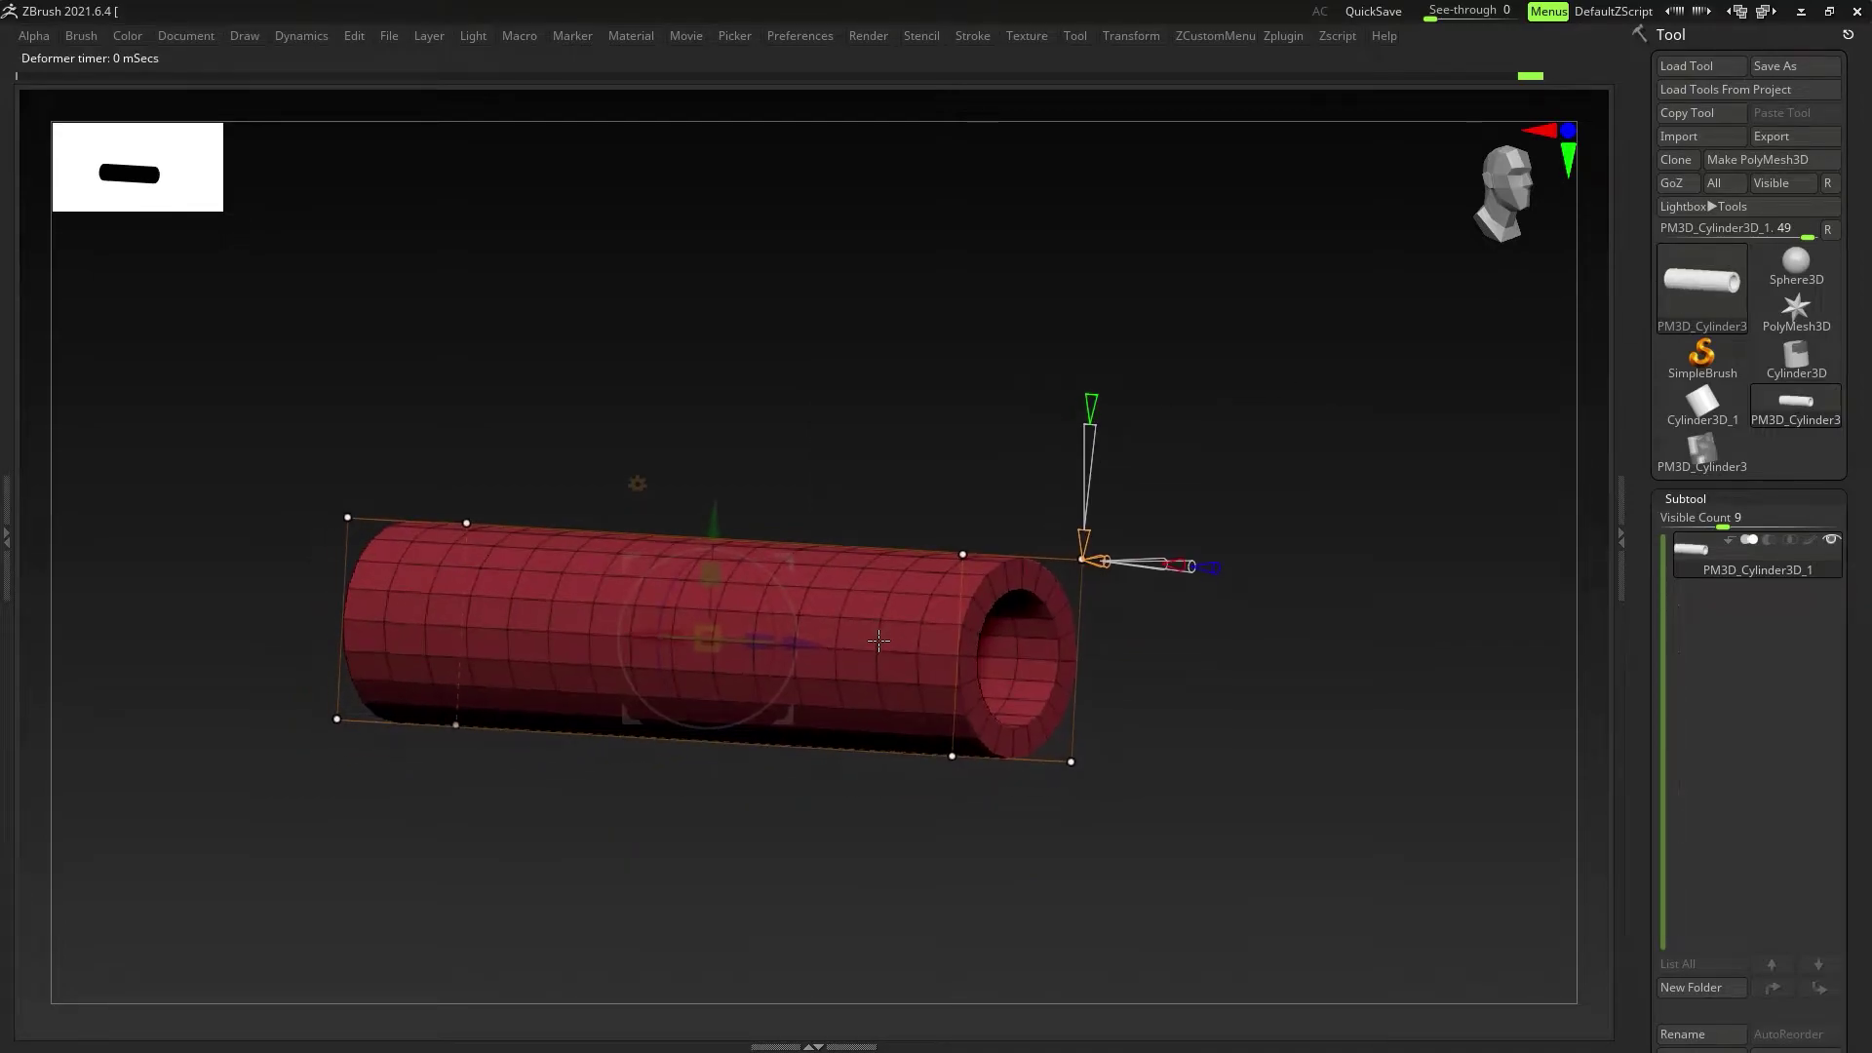
Step: Raise the Deformer's Z Divide to 16, and reduce it to four control rows along the tube's length
{"action": "mouse_move", "coordinate": [877, 684]}
{"action": "right_mouse_down", "text": "shift"}
{"action": "mouse_move", "coordinate": [848, 689]}
{"action": "mouse_move", "coordinate": [860, 714]}
{"action": "right_mouse_up", "text": "shift"}
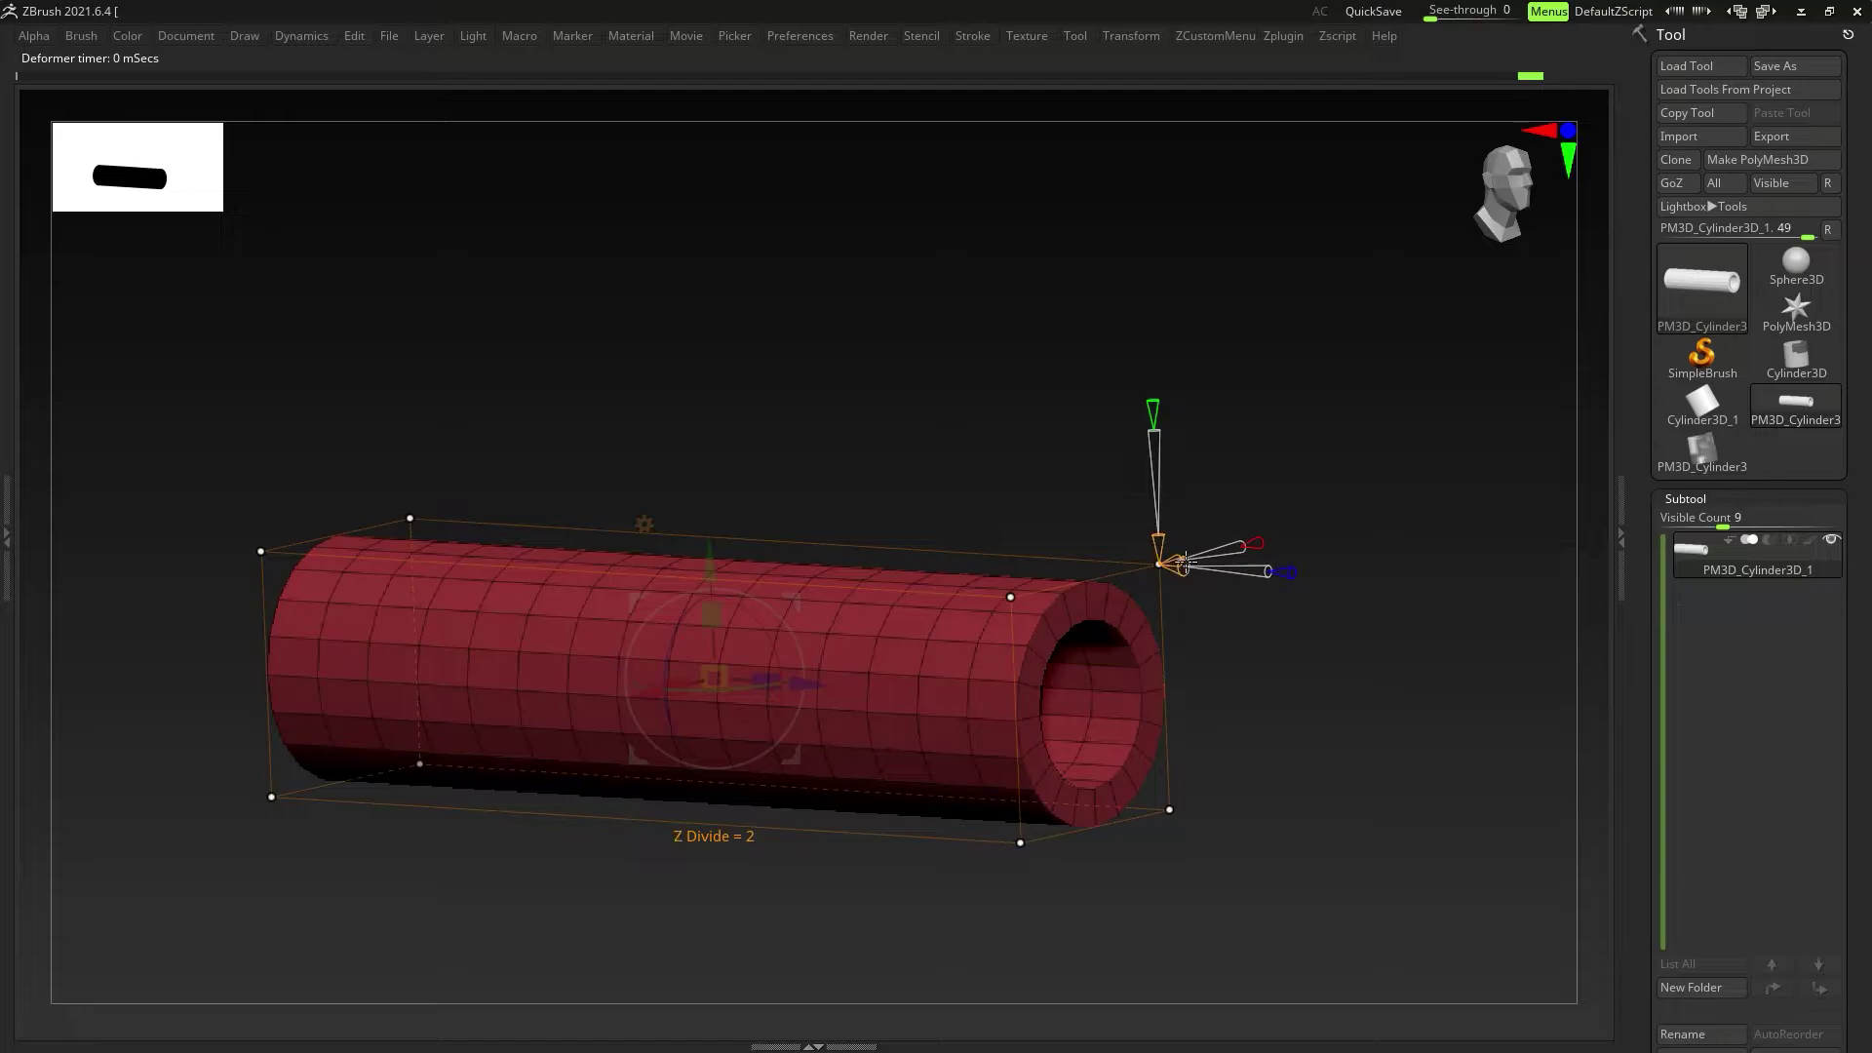
{"action": "left_click_drag", "start_coordinate": [1193, 567], "coordinate": [1315, 586]}
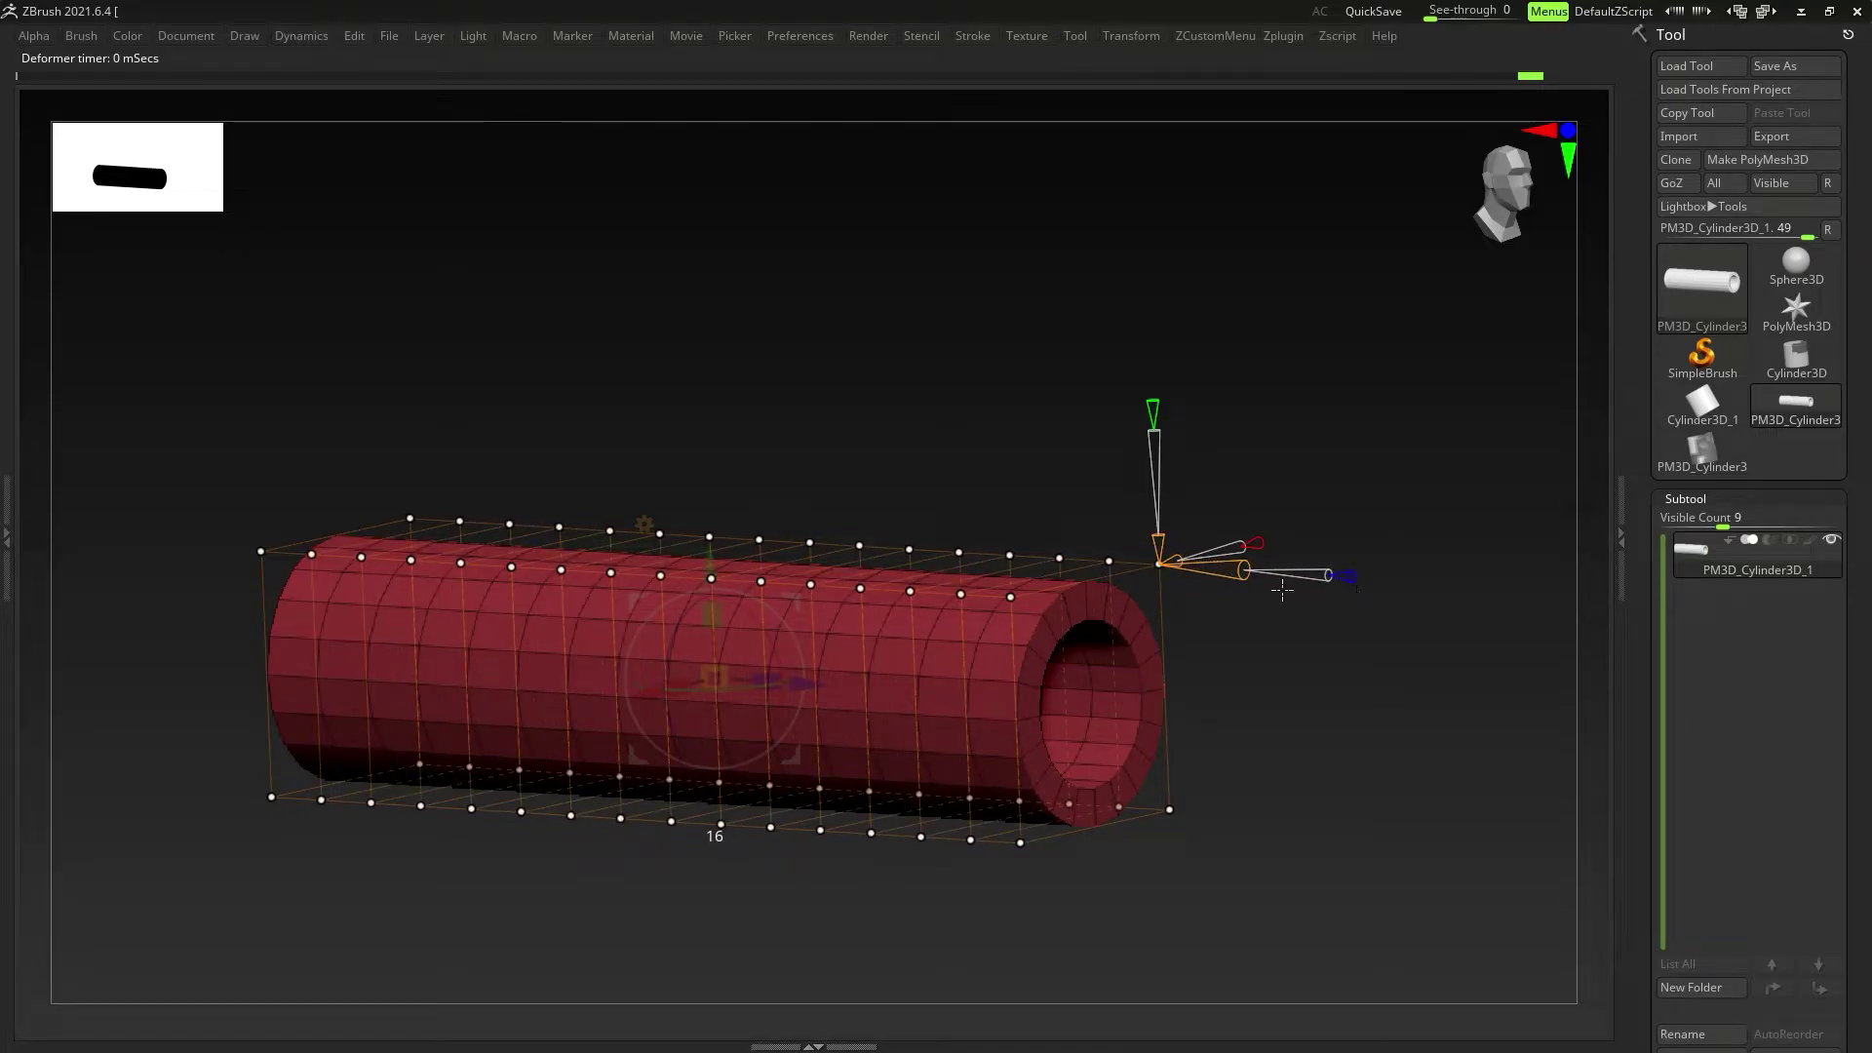
{"action": "left_click_drag", "start_coordinate": [1344, 596], "coordinate": [1150, 602]}
Step: From a side view, pull the upper control points at the tube's open end far upward into a flare
{"action": "left_click_drag", "start_coordinate": [871, 832], "coordinate": [1099, 692]}
{"action": "left_click_drag", "start_coordinate": [1170, 618], "coordinate": [964, 484], "text": "alt"}
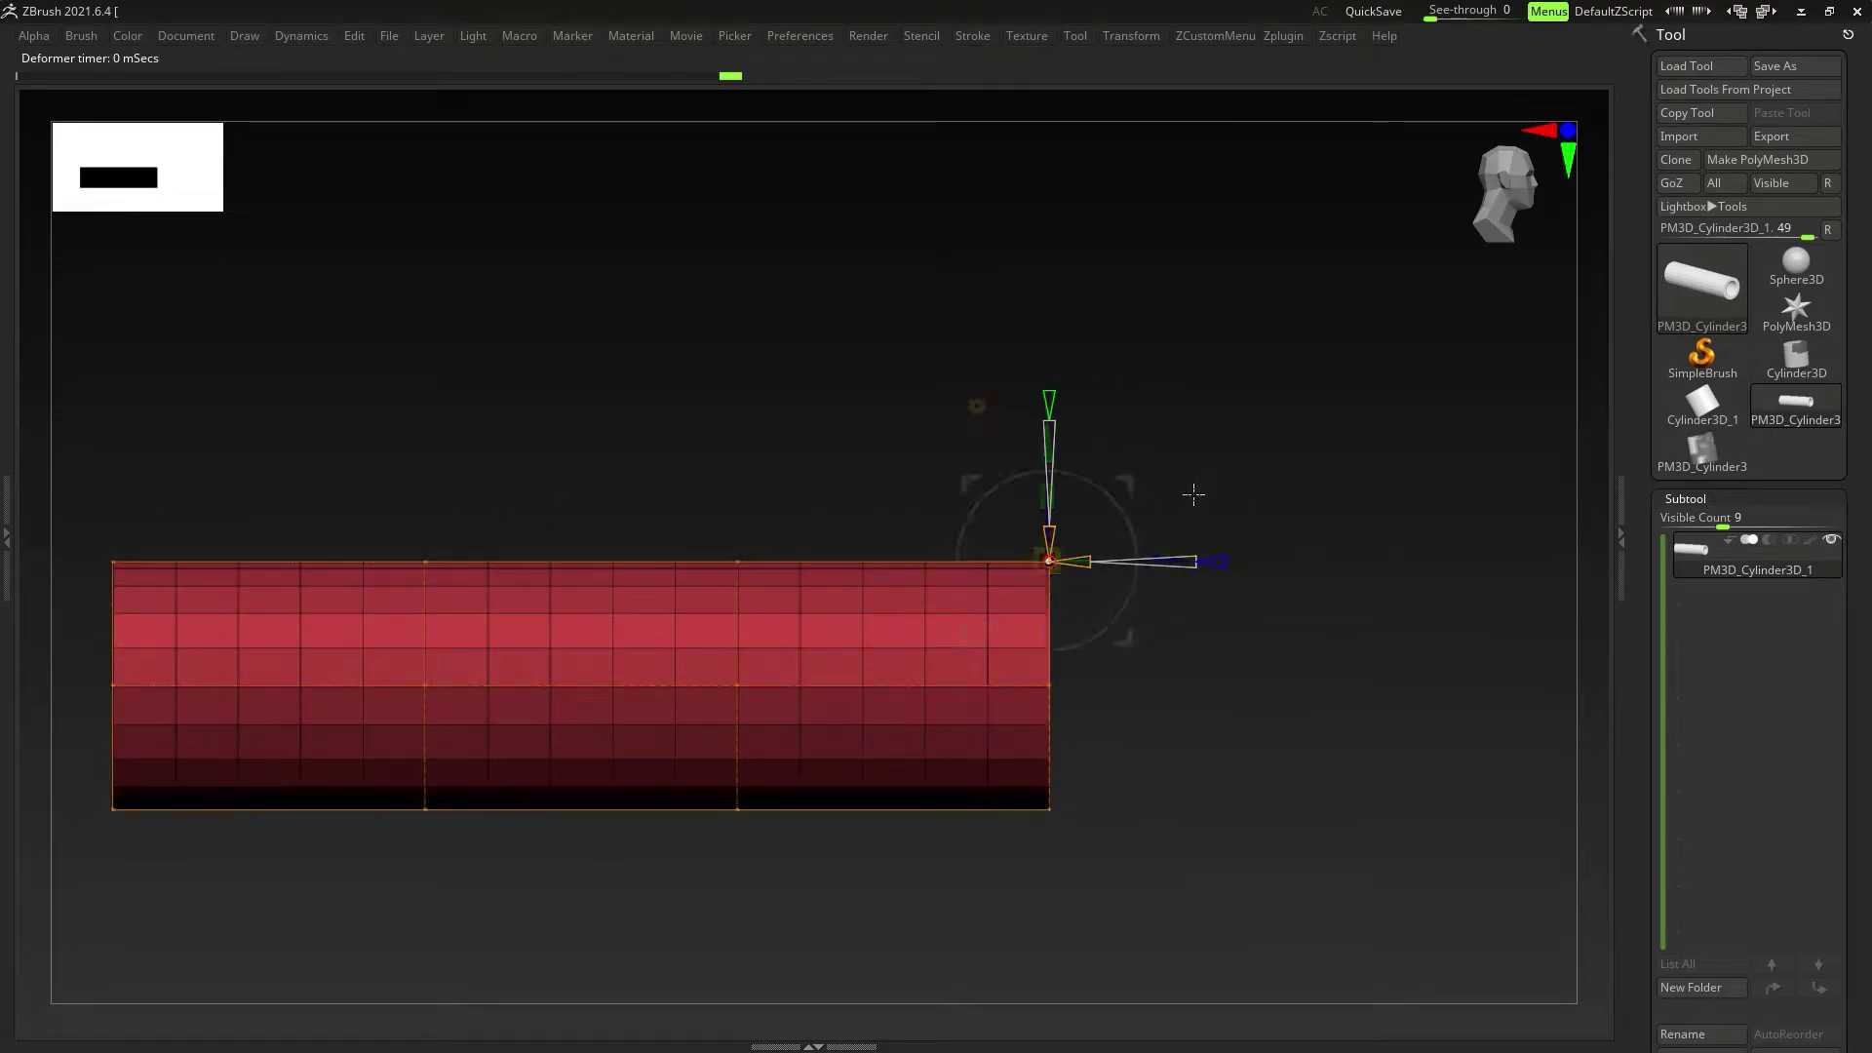
{"action": "left_click_drag", "start_coordinate": [1127, 482], "coordinate": [1099, 254]}
{"action": "left_click_drag", "start_coordinate": [1176, 402], "coordinate": [1152, 490], "text": "alt"}
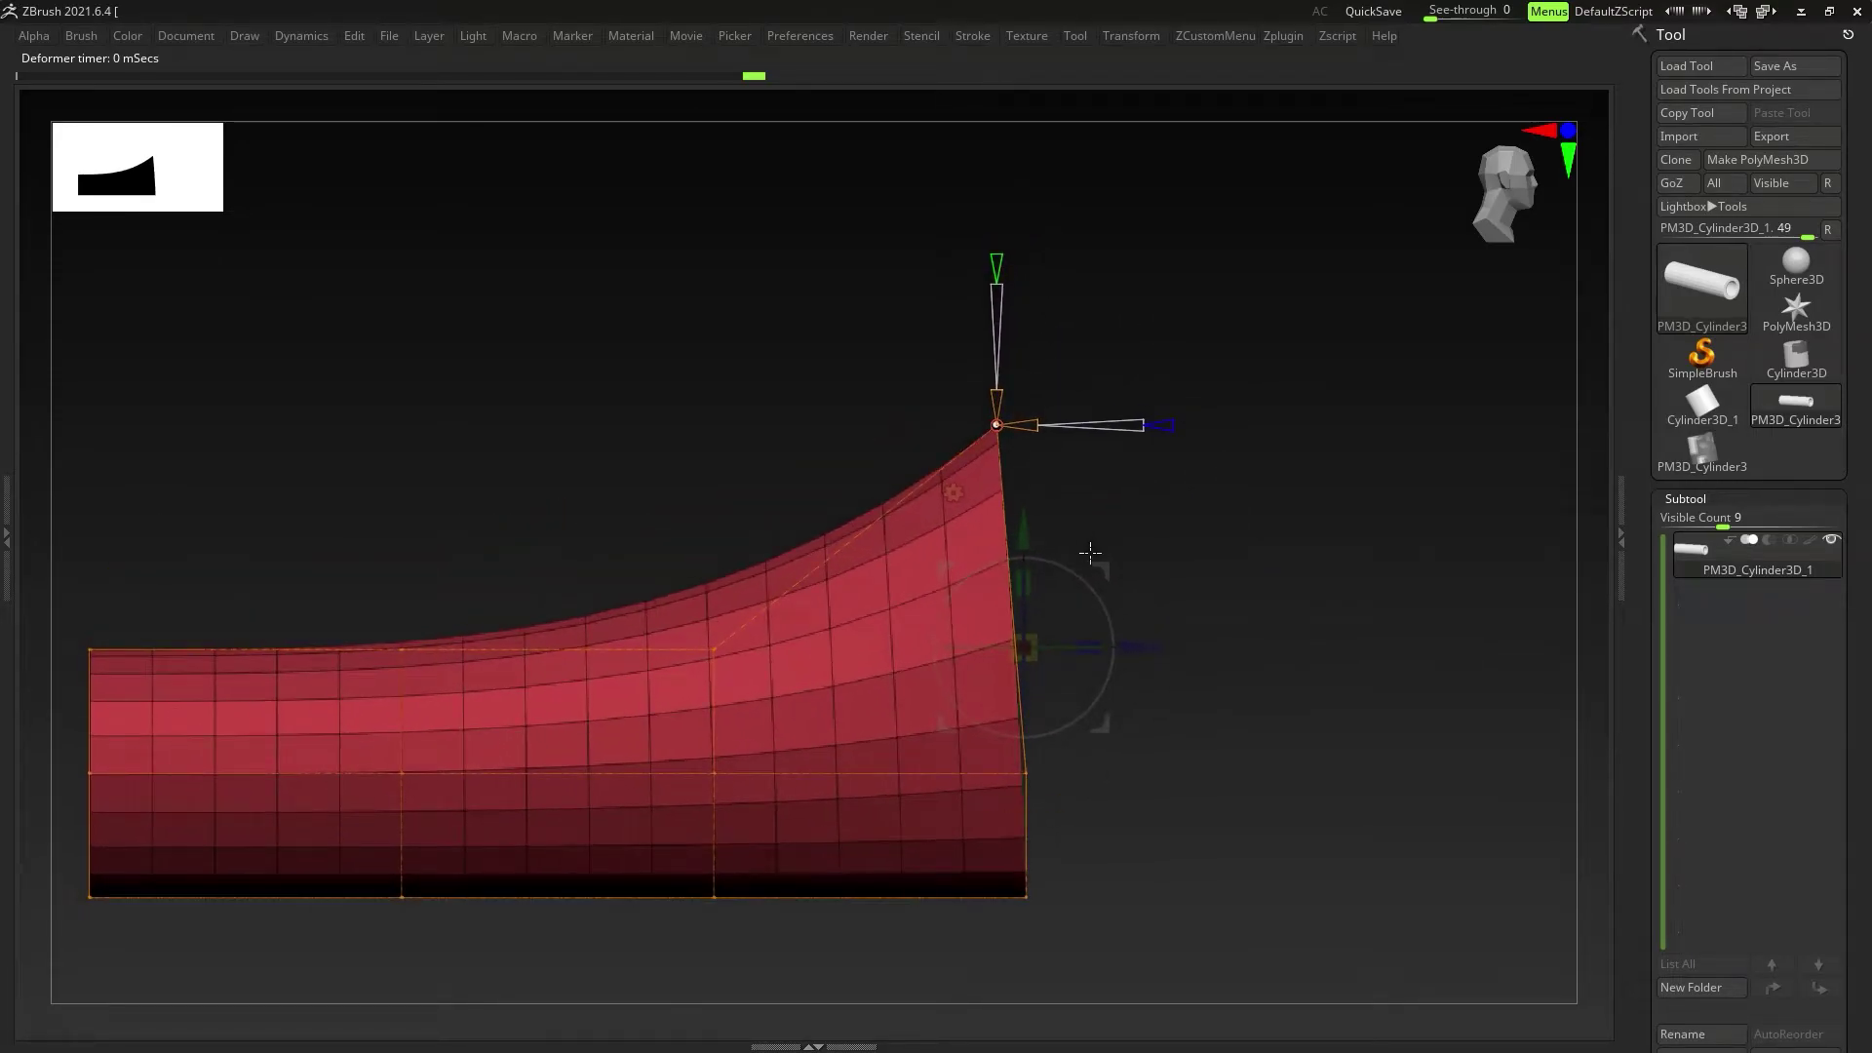
{"action": "left_click_drag", "start_coordinate": [1090, 553], "coordinate": [1033, 526]}
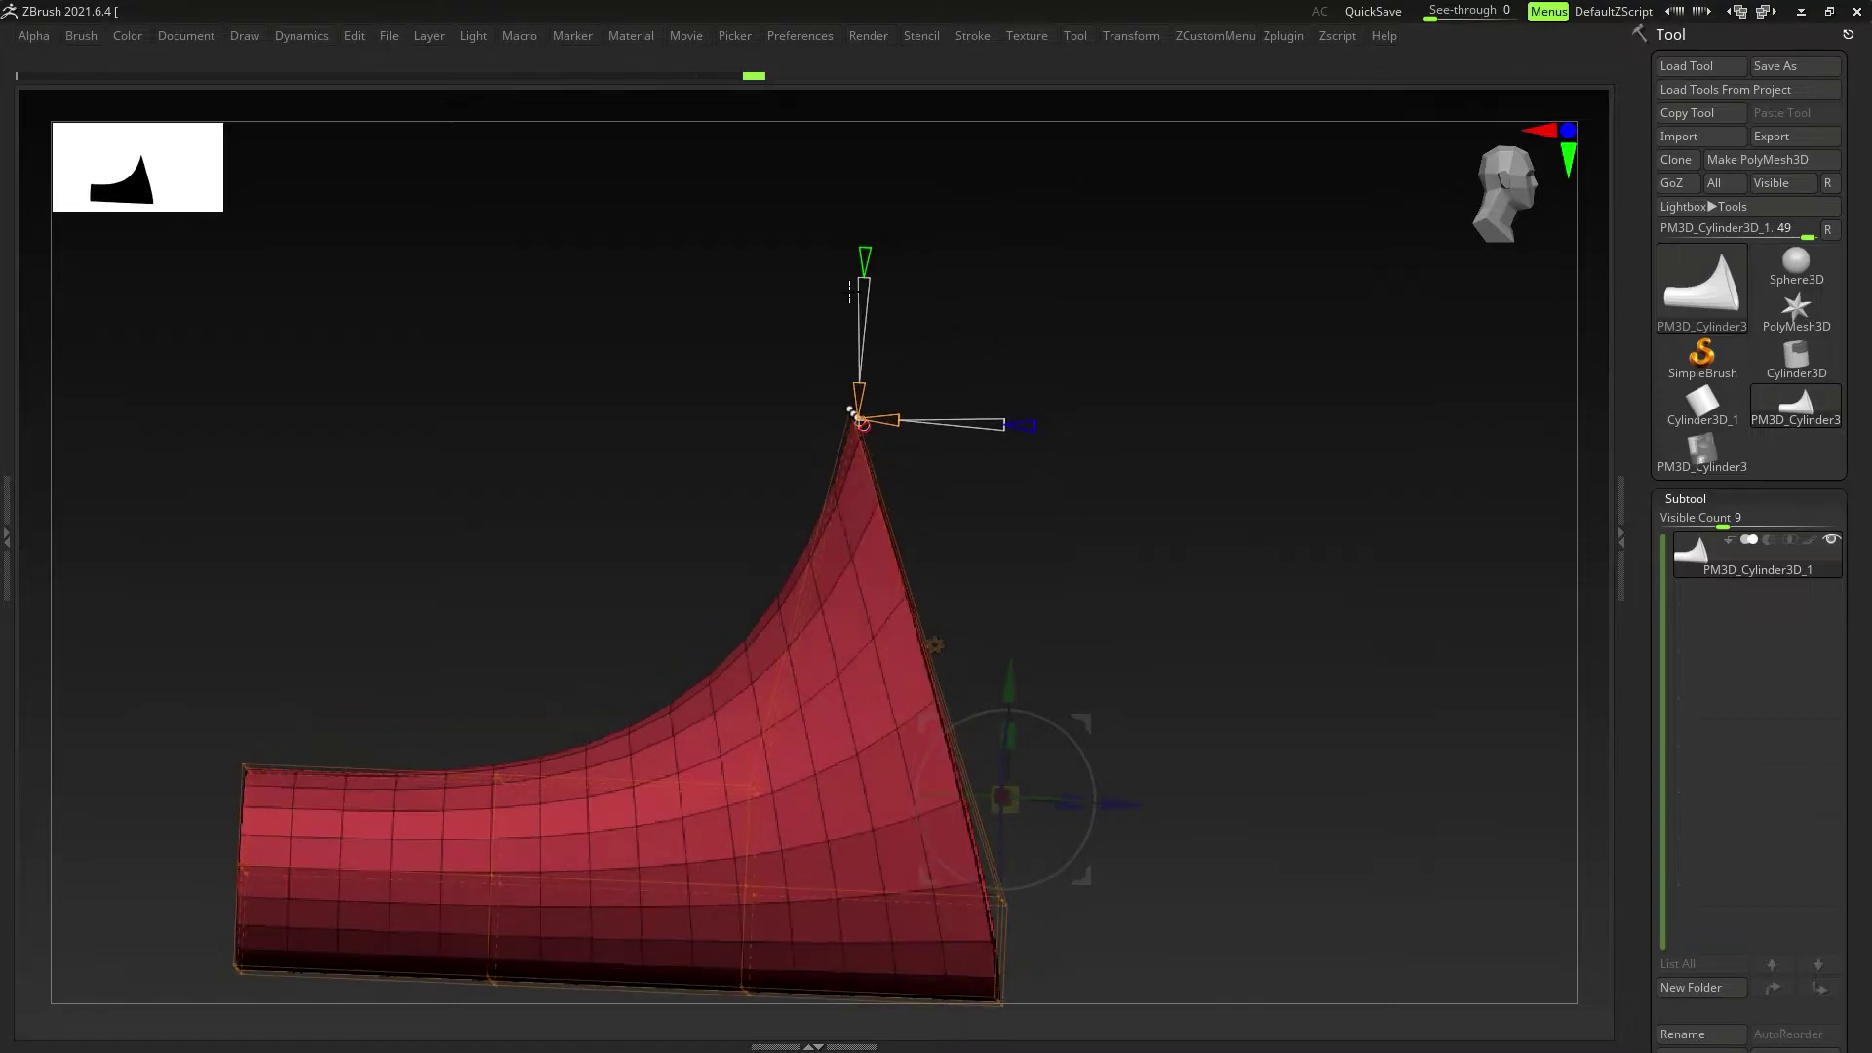
Step: Set the Deformer's Y Smoothness to 0 and check the flared opening
{"action": "left_click_drag", "start_coordinate": [849, 291], "coordinate": [886, 430]}
{"action": "left_click_drag", "start_coordinate": [1160, 939], "coordinate": [1123, 947]}
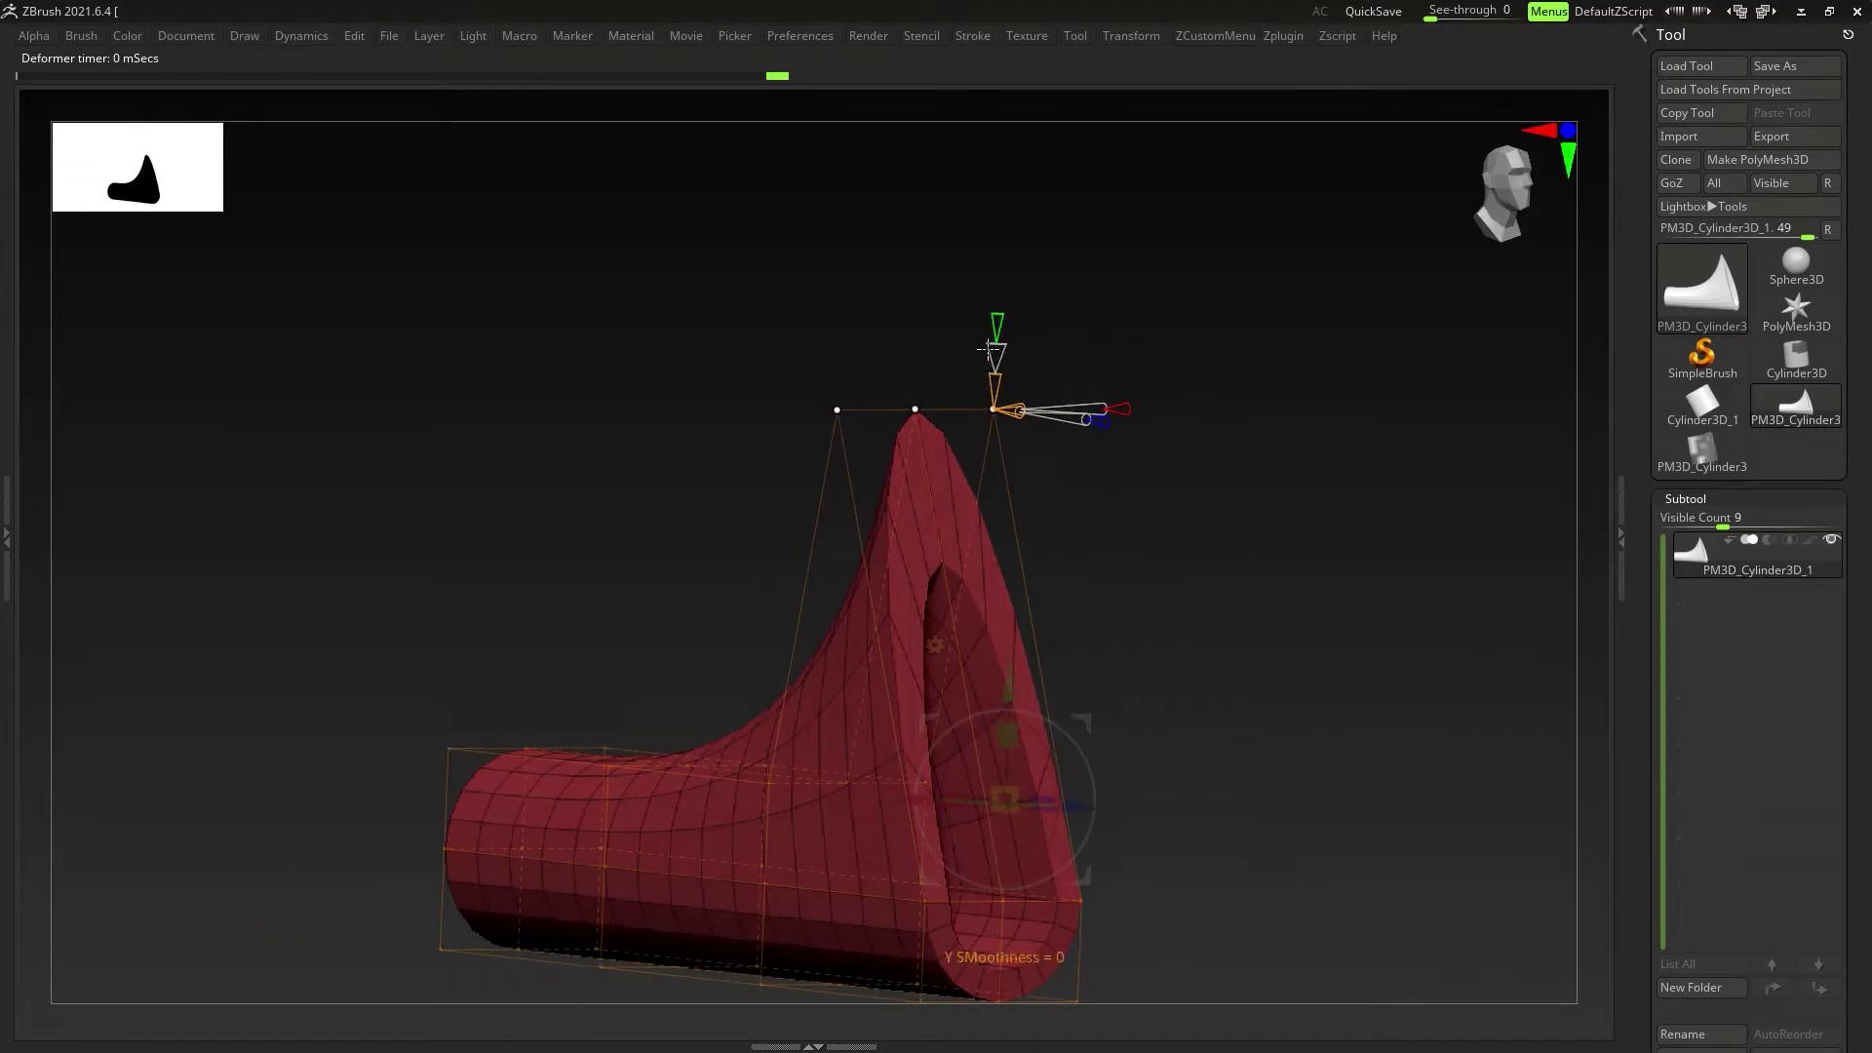
Step: Lower the Deformer's Z Smoothness to about 0.03 and compare the flare's profile from a side view
{"action": "mouse_move", "coordinate": [996, 364]}
{"action": "left_mouse_down"}
{"action": "mouse_move", "coordinate": [998, 297]}
{"action": "mouse_move", "coordinate": [999, 370]}
{"action": "left_mouse_up"}
{"action": "left_click_drag", "start_coordinate": [1041, 475], "coordinate": [1066, 471]}
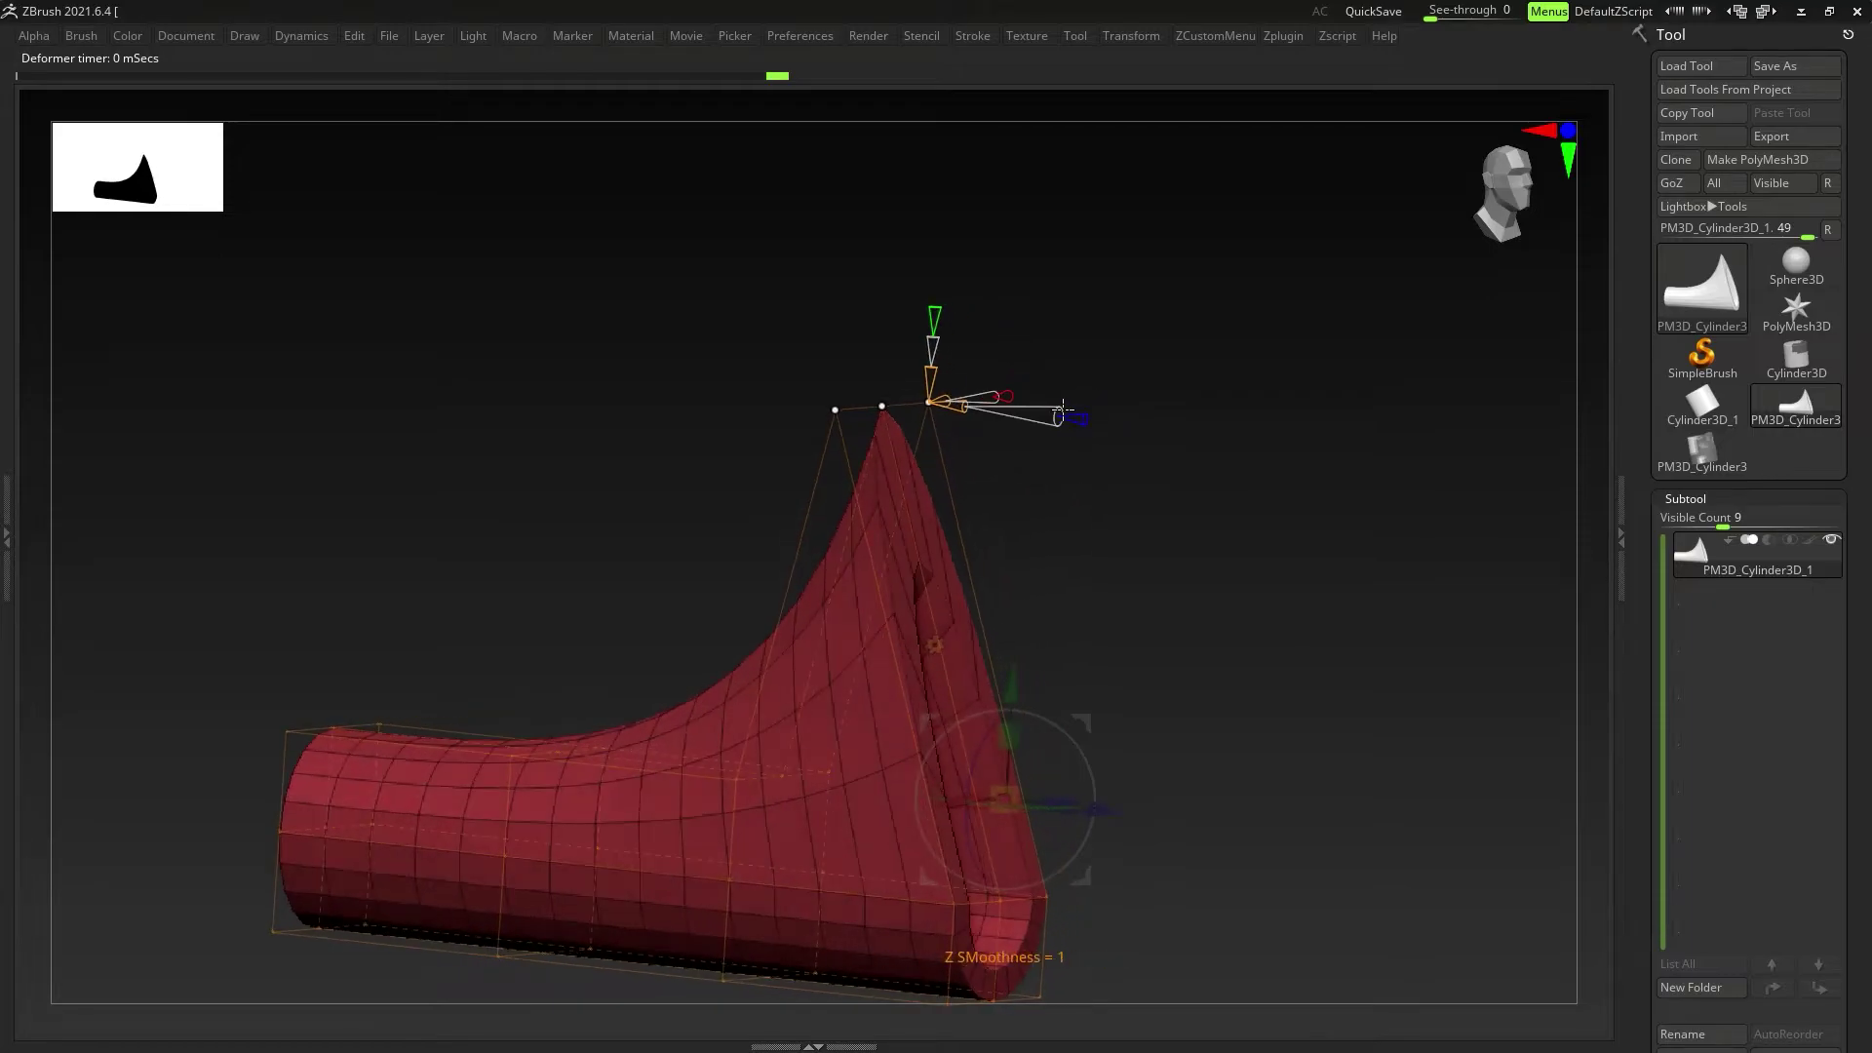
{"action": "left_click_drag", "start_coordinate": [1034, 411], "coordinate": [986, 408]}
{"action": "mouse_move", "coordinate": [951, 527]}
{"action": "left_mouse_down"}
{"action": "mouse_move", "coordinate": [1003, 556]}
{"action": "mouse_move", "coordinate": [981, 527]}
{"action": "left_mouse_up"}
{"action": "mouse_move", "coordinate": [900, 369]}
{"action": "left_mouse_down"}
{"action": "mouse_move", "coordinate": [991, 374]}
{"action": "mouse_move", "coordinate": [882, 370]}
{"action": "mouse_move", "coordinate": [974, 372]}
{"action": "mouse_move", "coordinate": [898, 374]}
{"action": "left_mouse_up"}
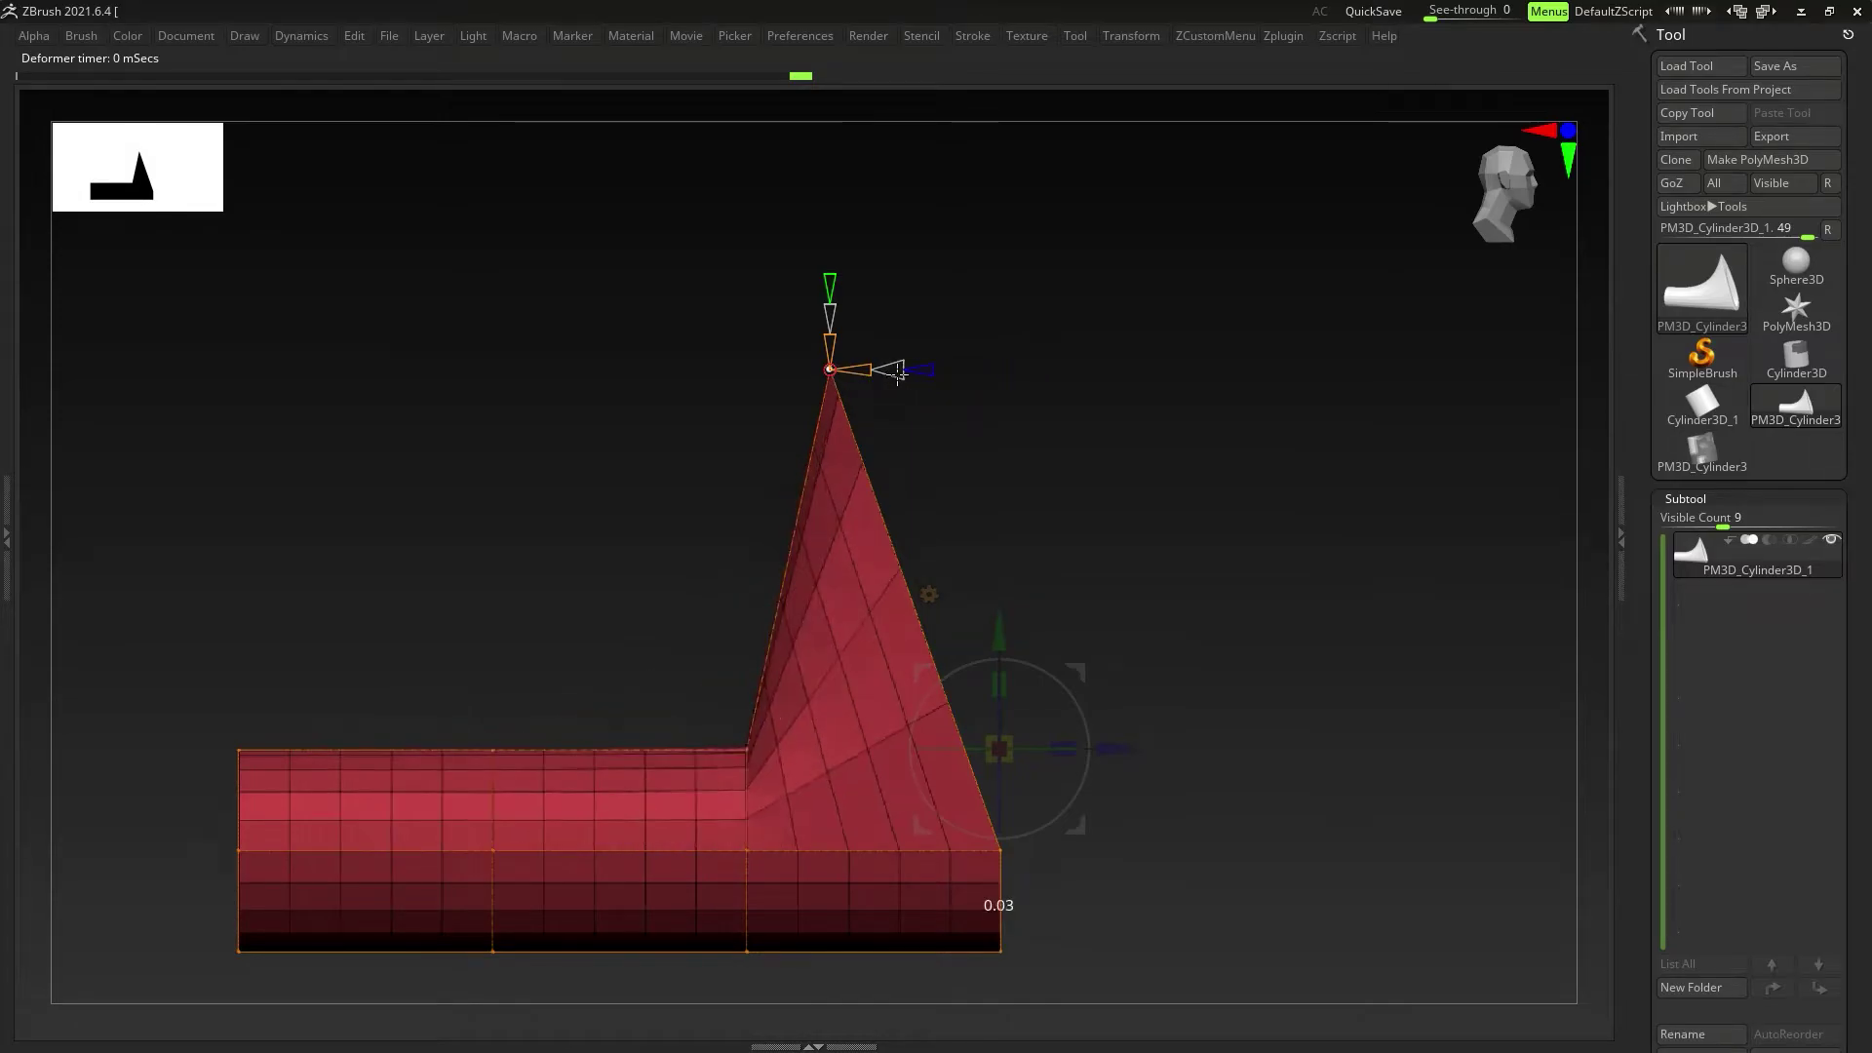
Step: Raise the Deformer's Z and Y Smoothness so the flare blends gradually into the tube
{"action": "left_click_drag", "start_coordinate": [942, 575], "coordinate": [929, 509]}
{"action": "left_click_drag", "start_coordinate": [873, 290], "coordinate": [977, 290]}
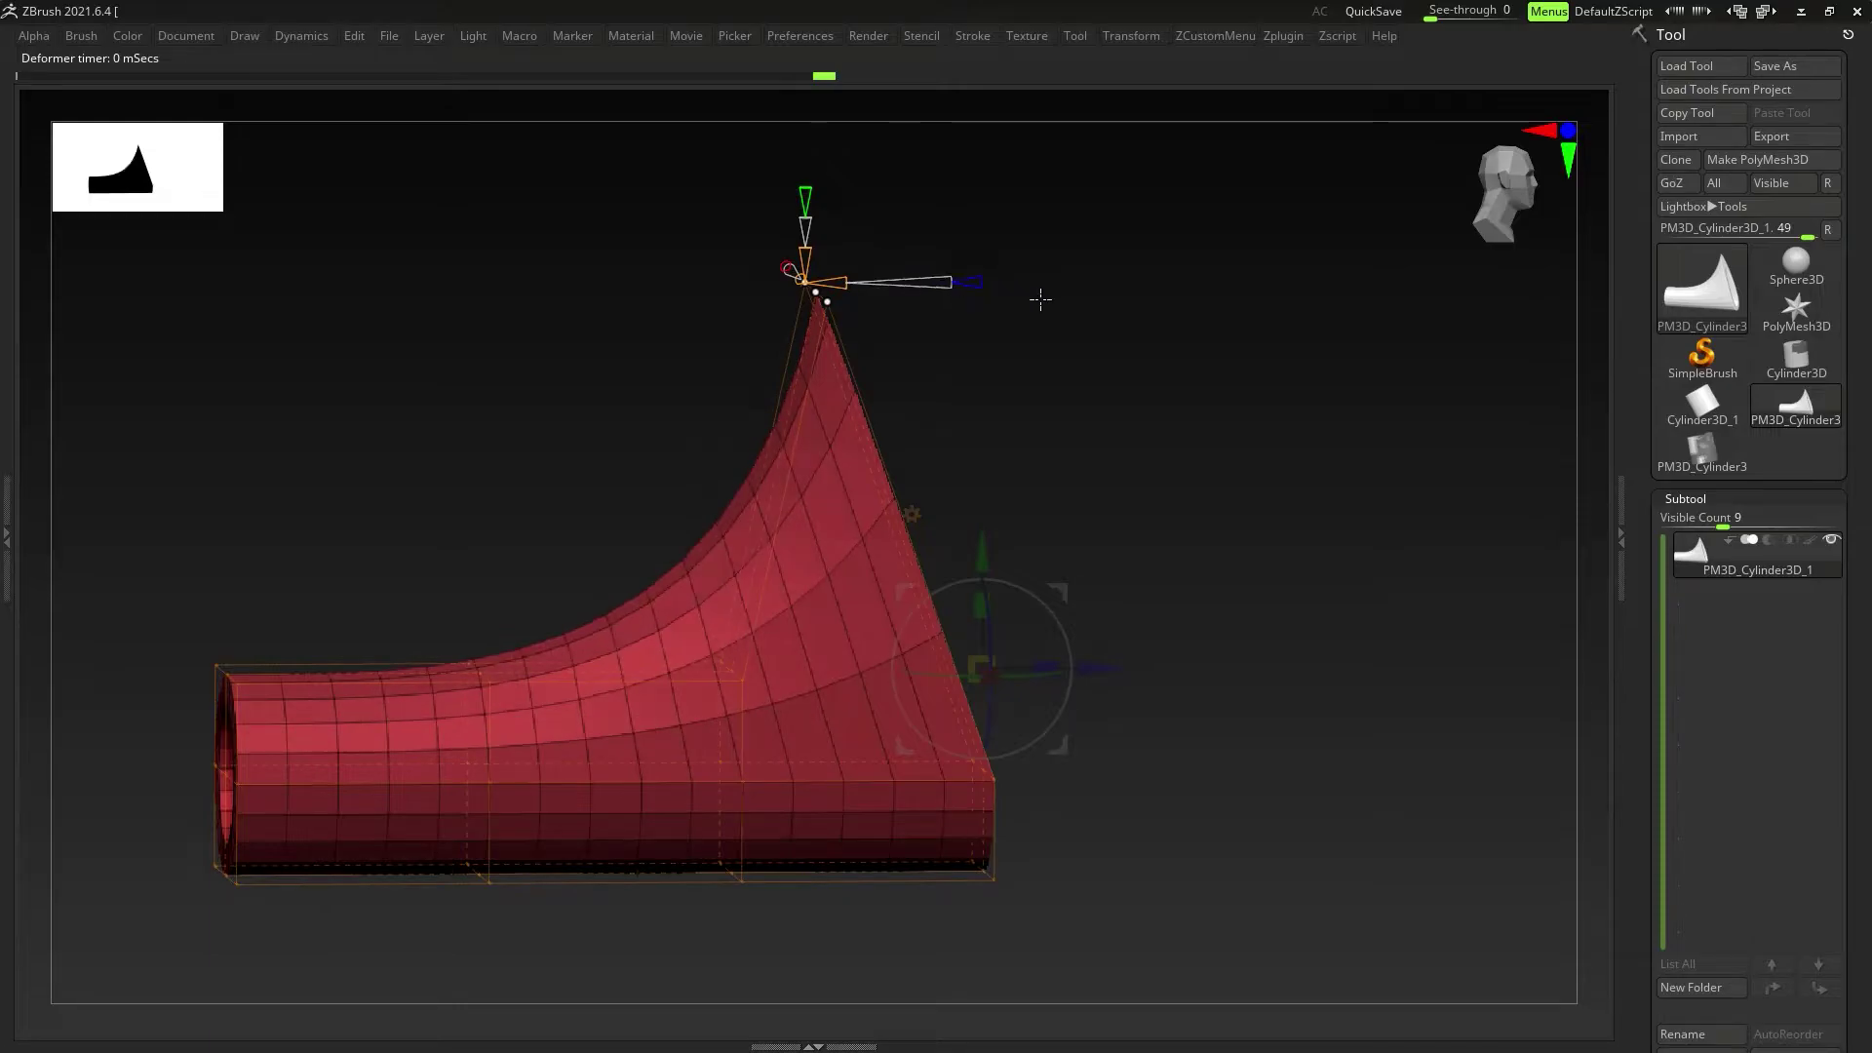
{"action": "left_click_drag", "start_coordinate": [1121, 472], "coordinate": [1068, 563]}
Step: Review the Deformer Hard and Deformer Soft variants among the transform types and examine the smoothed flare from an angle
{"action": "left_click", "coordinate": [892, 554]}
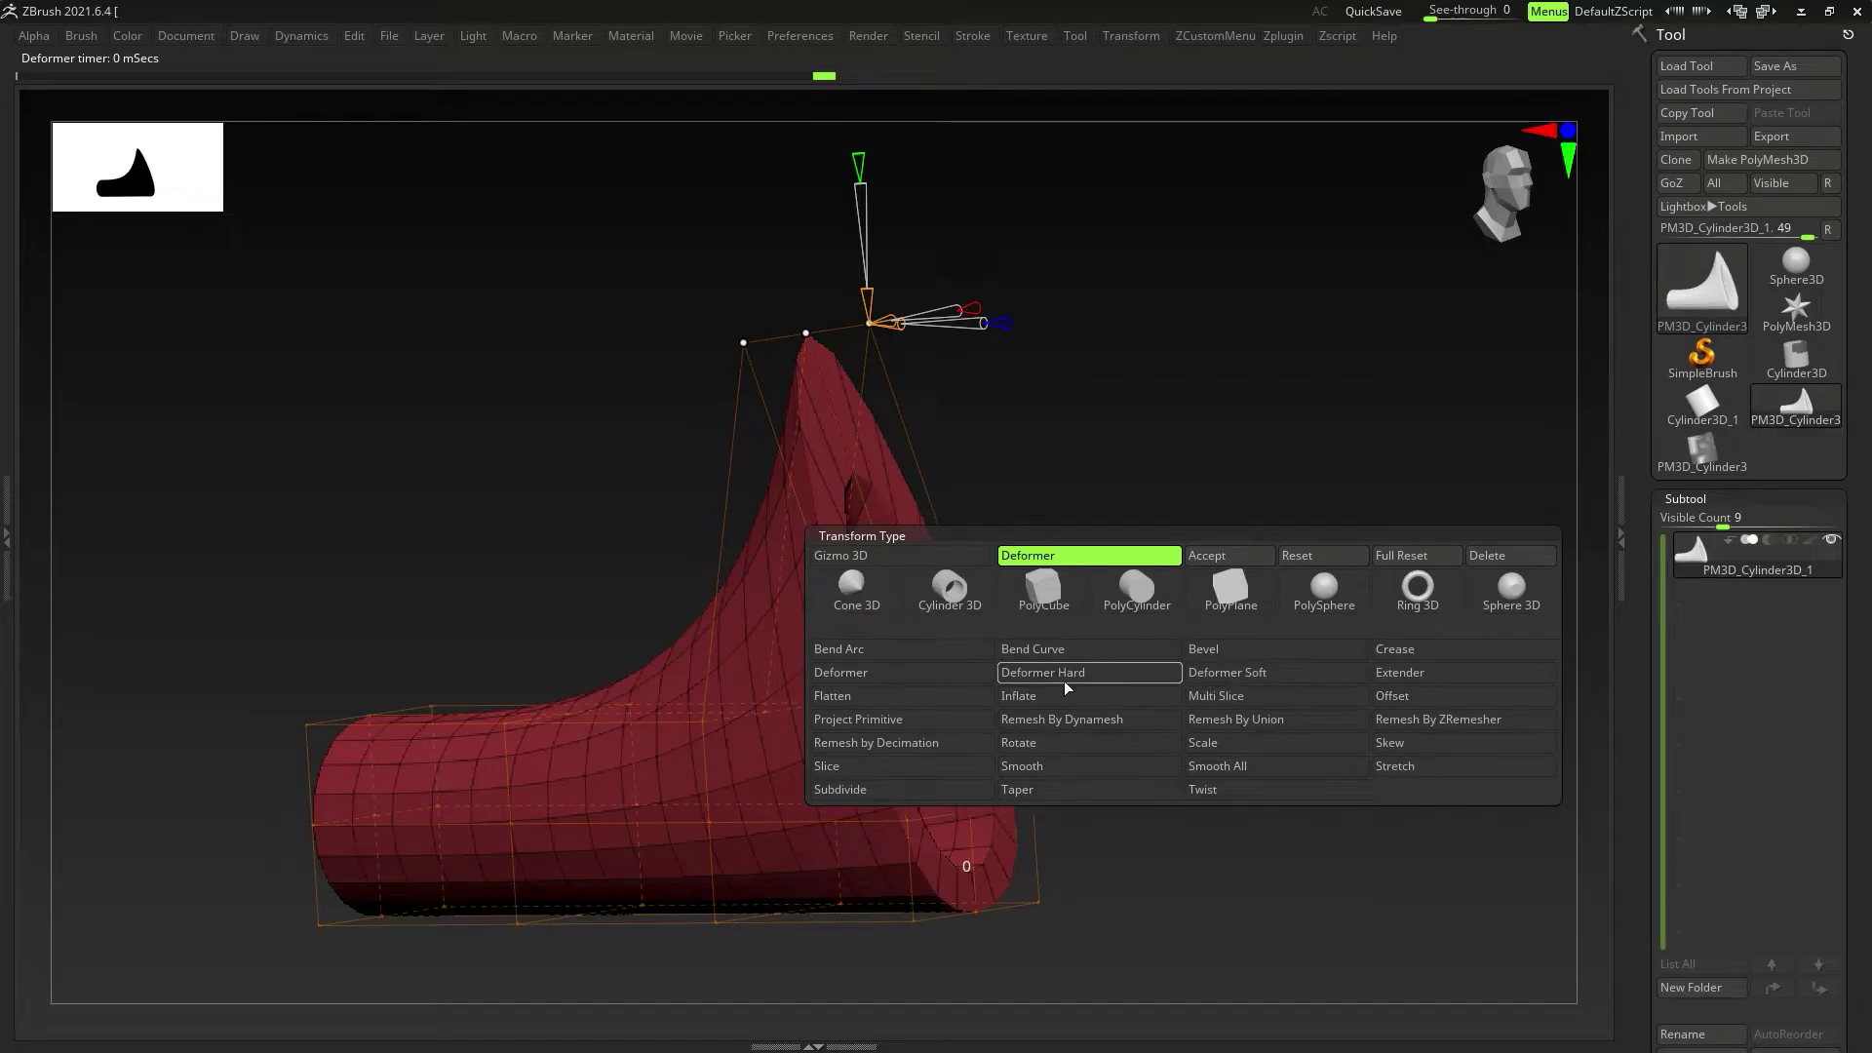
{"action": "left_click", "coordinate": [1231, 677]}
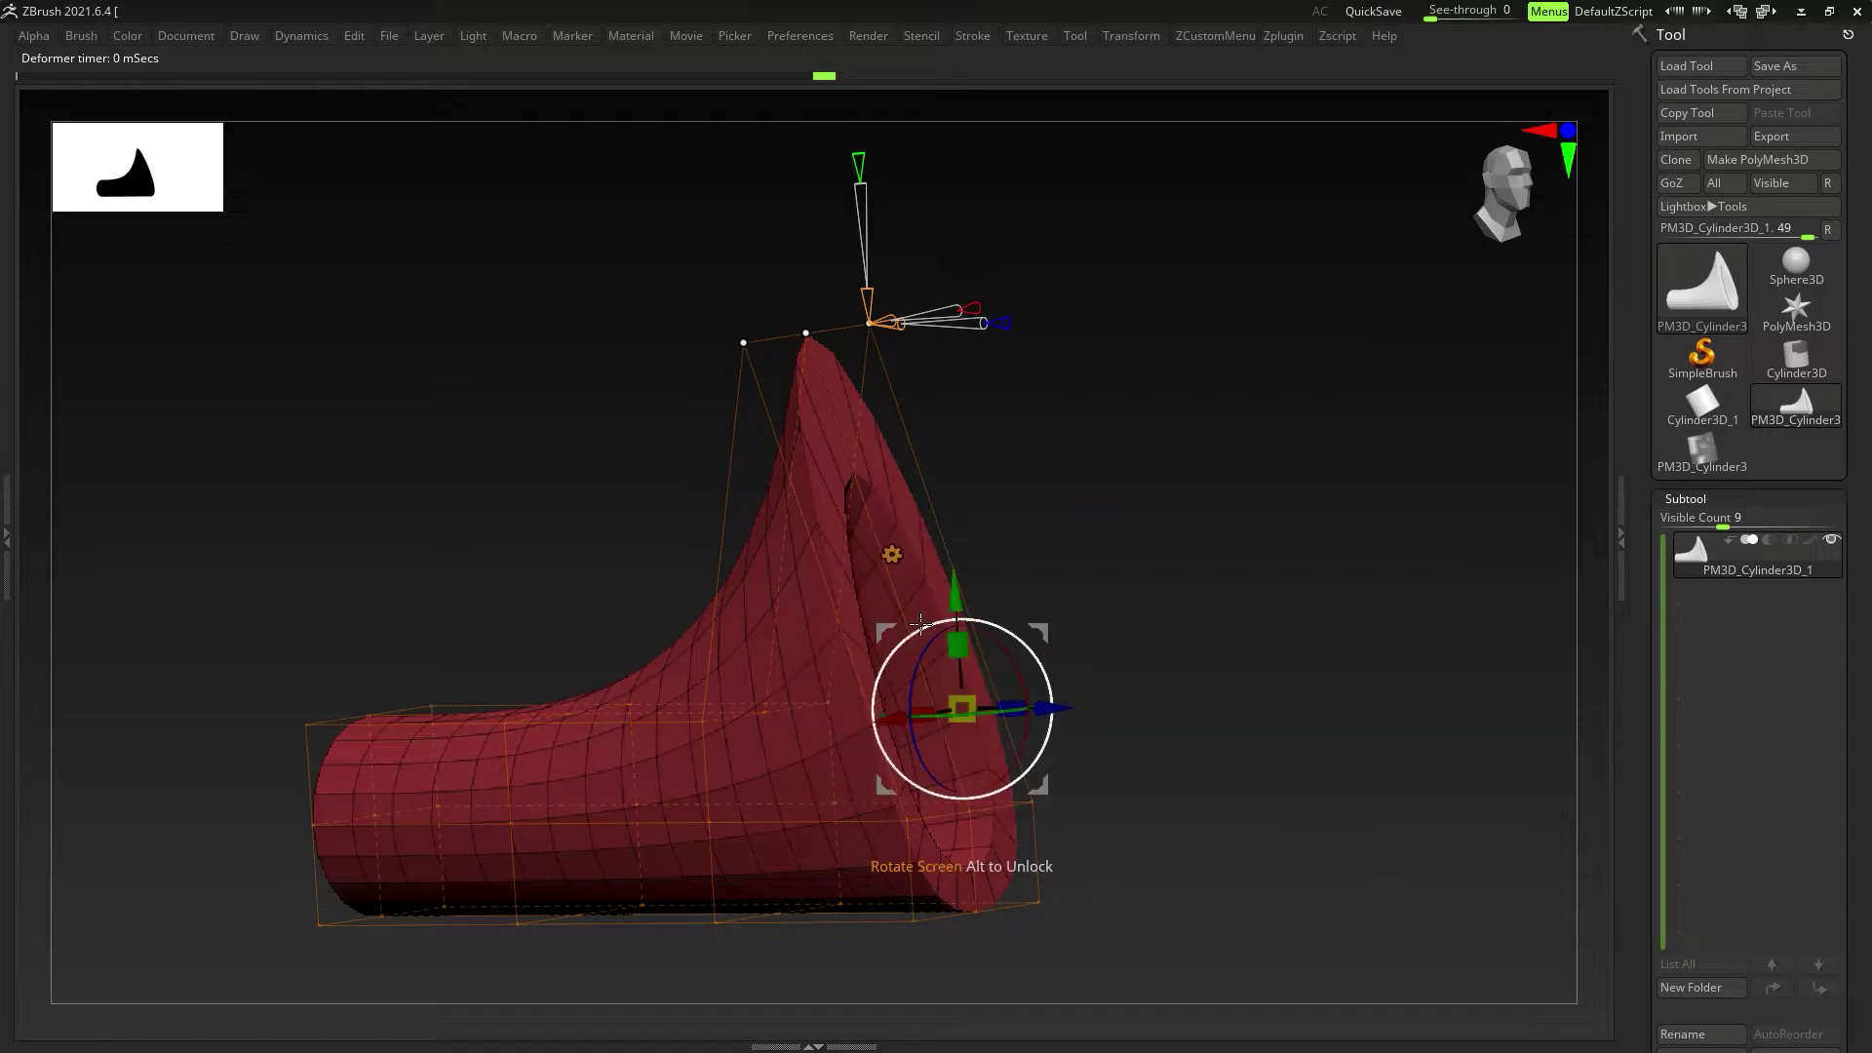
{"action": "left_click_drag", "start_coordinate": [1034, 615], "coordinate": [972, 611], "text": "alt"}
{"action": "left_click_drag", "start_coordinate": [1011, 552], "coordinate": [897, 507]}
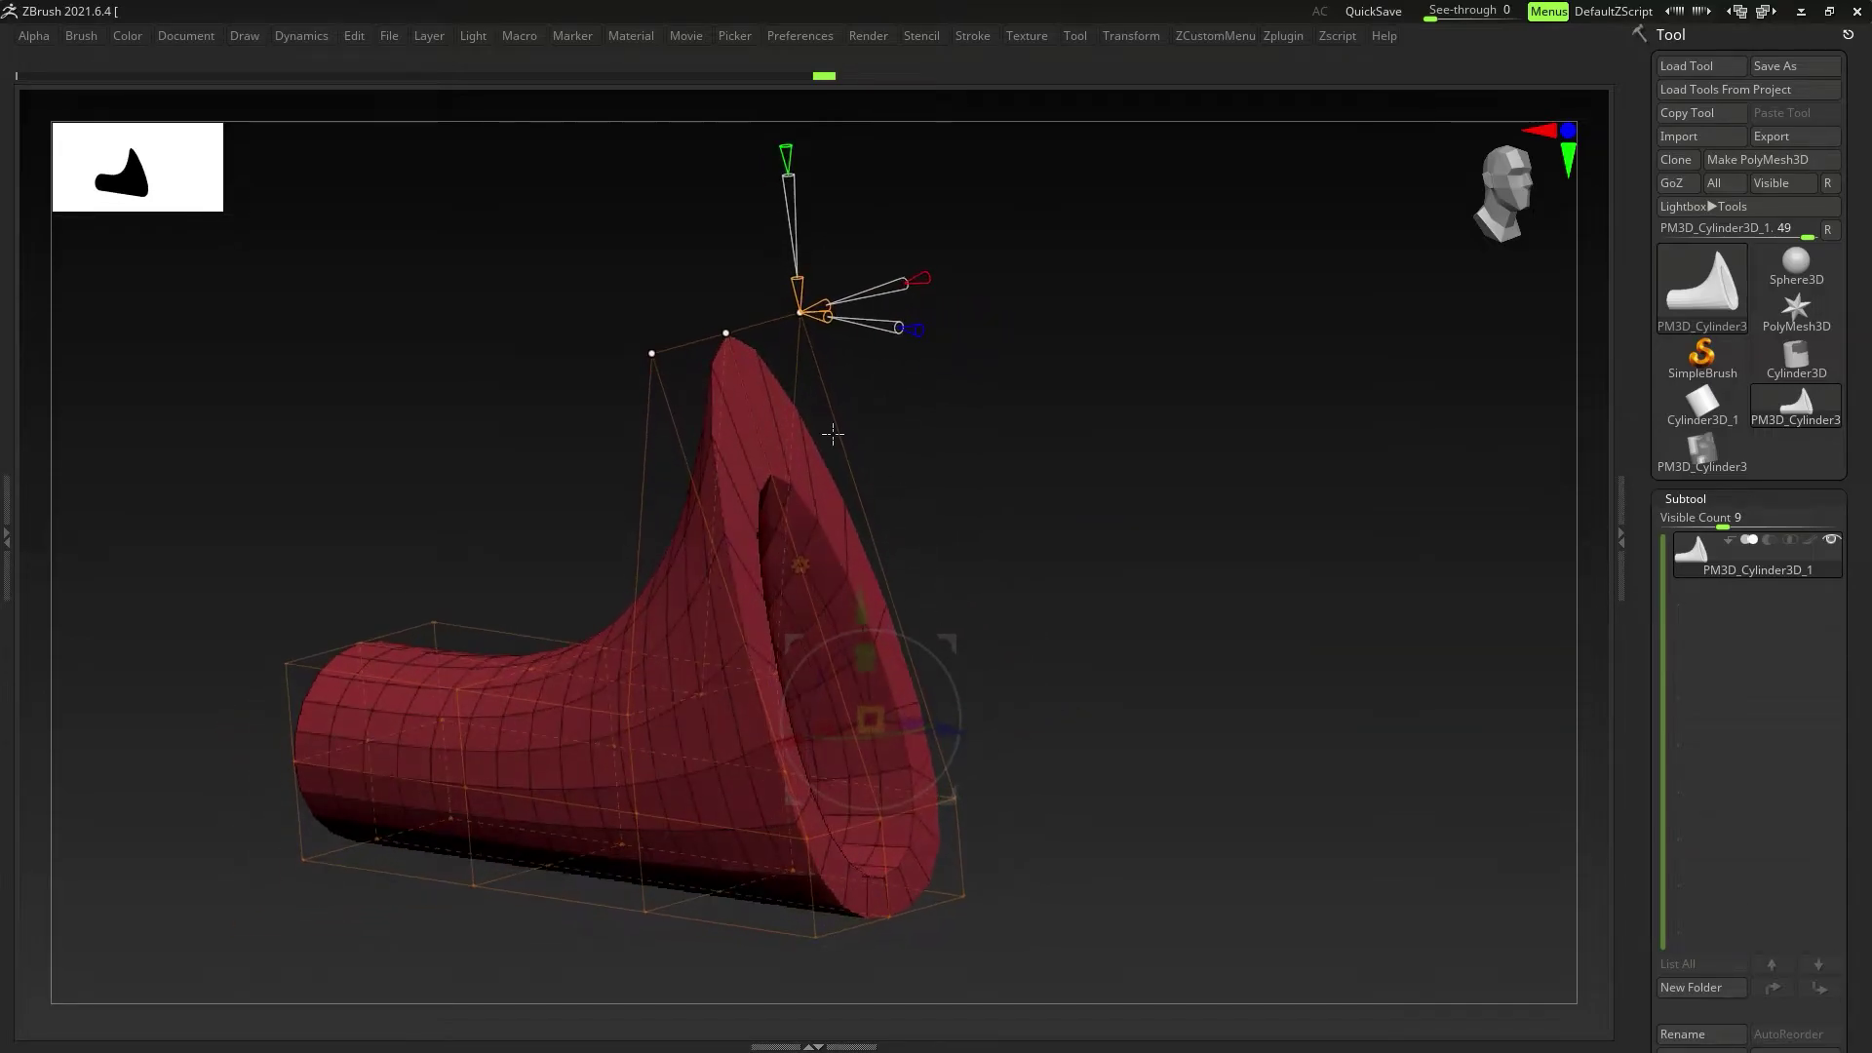
{"action": "right_click_drag", "start_coordinate": [822, 303], "coordinate": [821, 345], "text": "alt"}
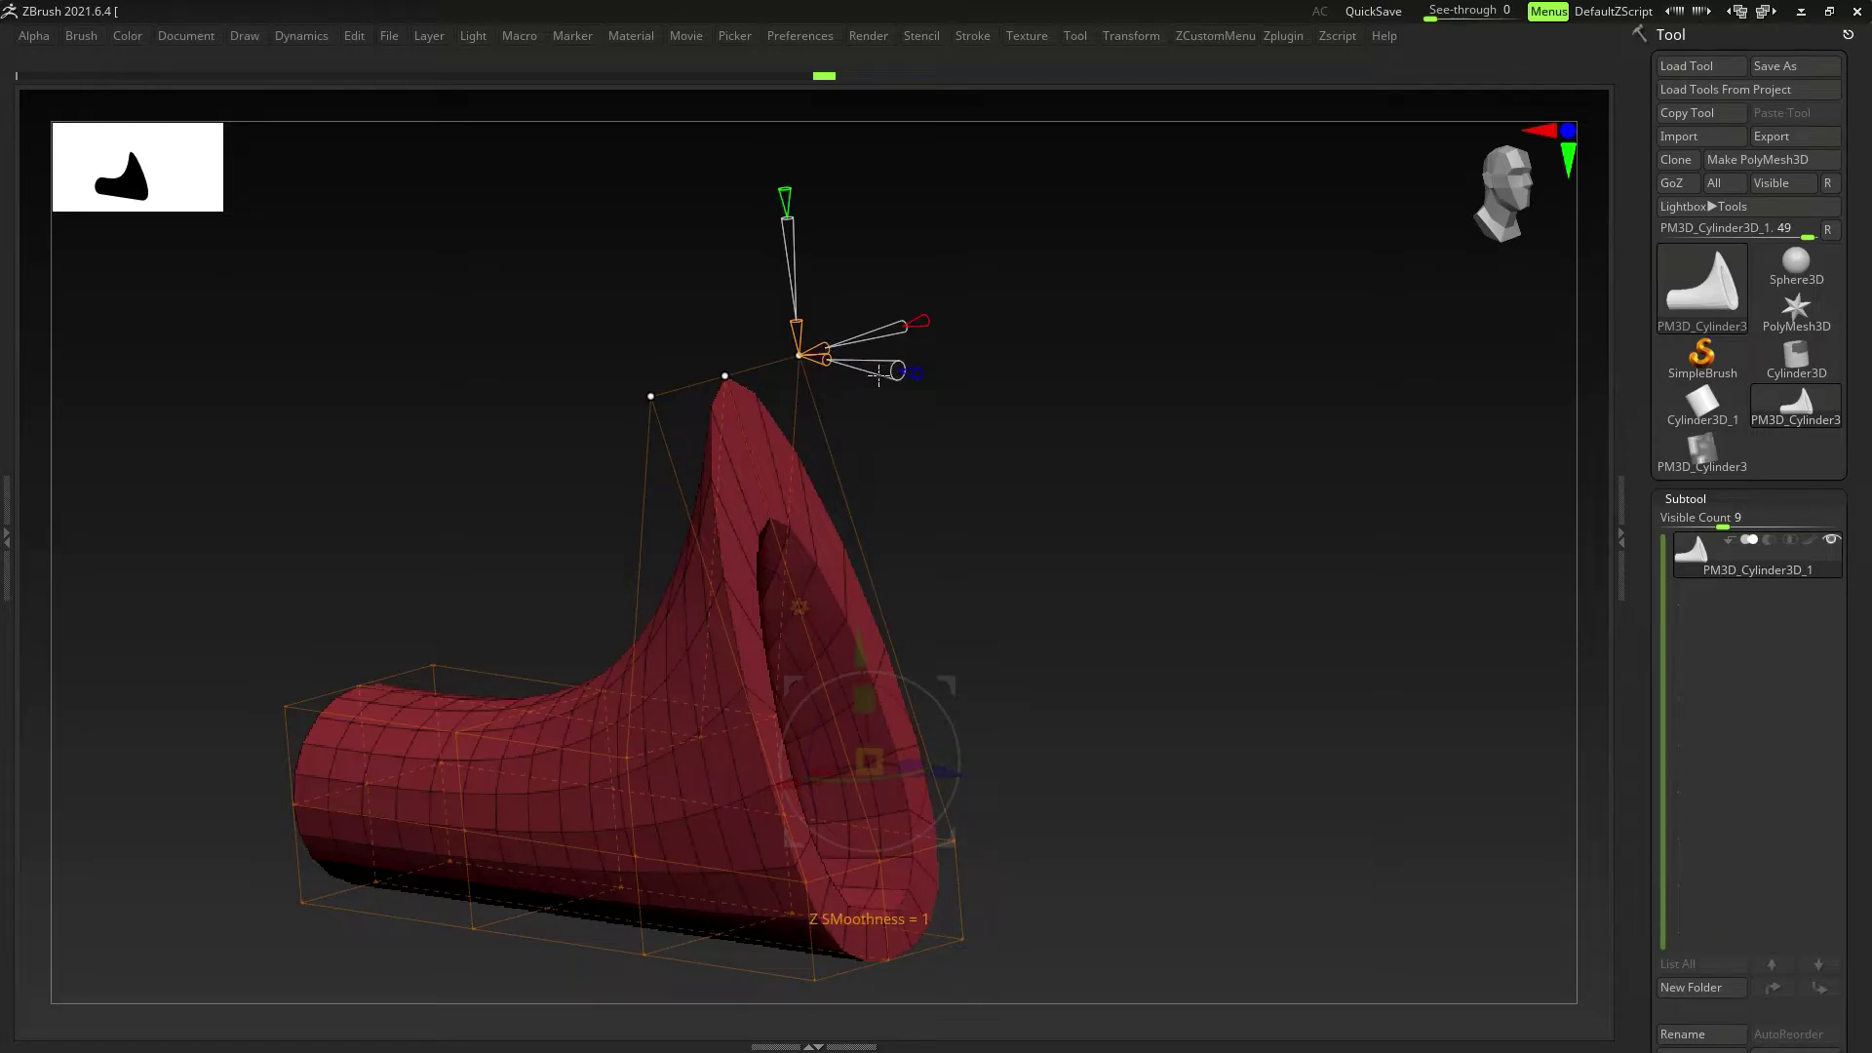
{"action": "left_click_drag", "start_coordinate": [915, 589], "coordinate": [902, 549], "text": "alt"}
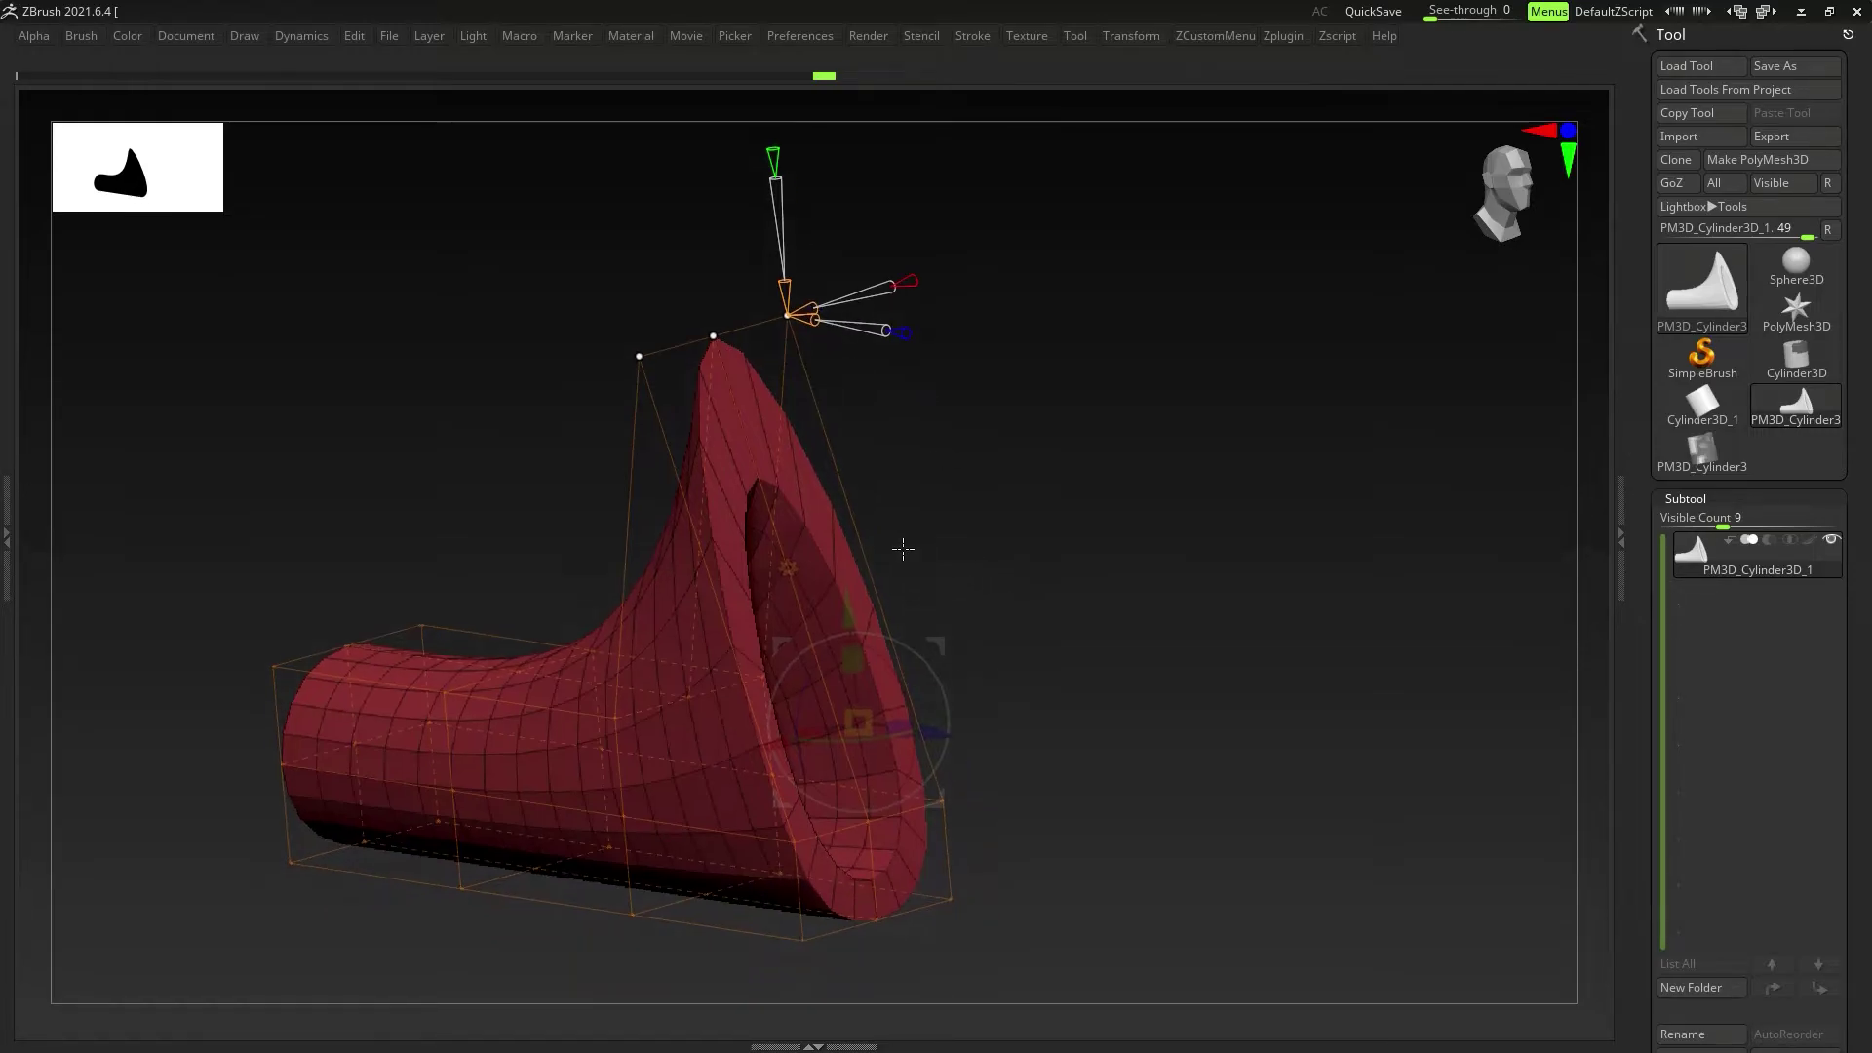
Step: Reset the tube's deformation and reduce the Deformer's Z divisions to 2
{"action": "left_click", "coordinate": [787, 567]}
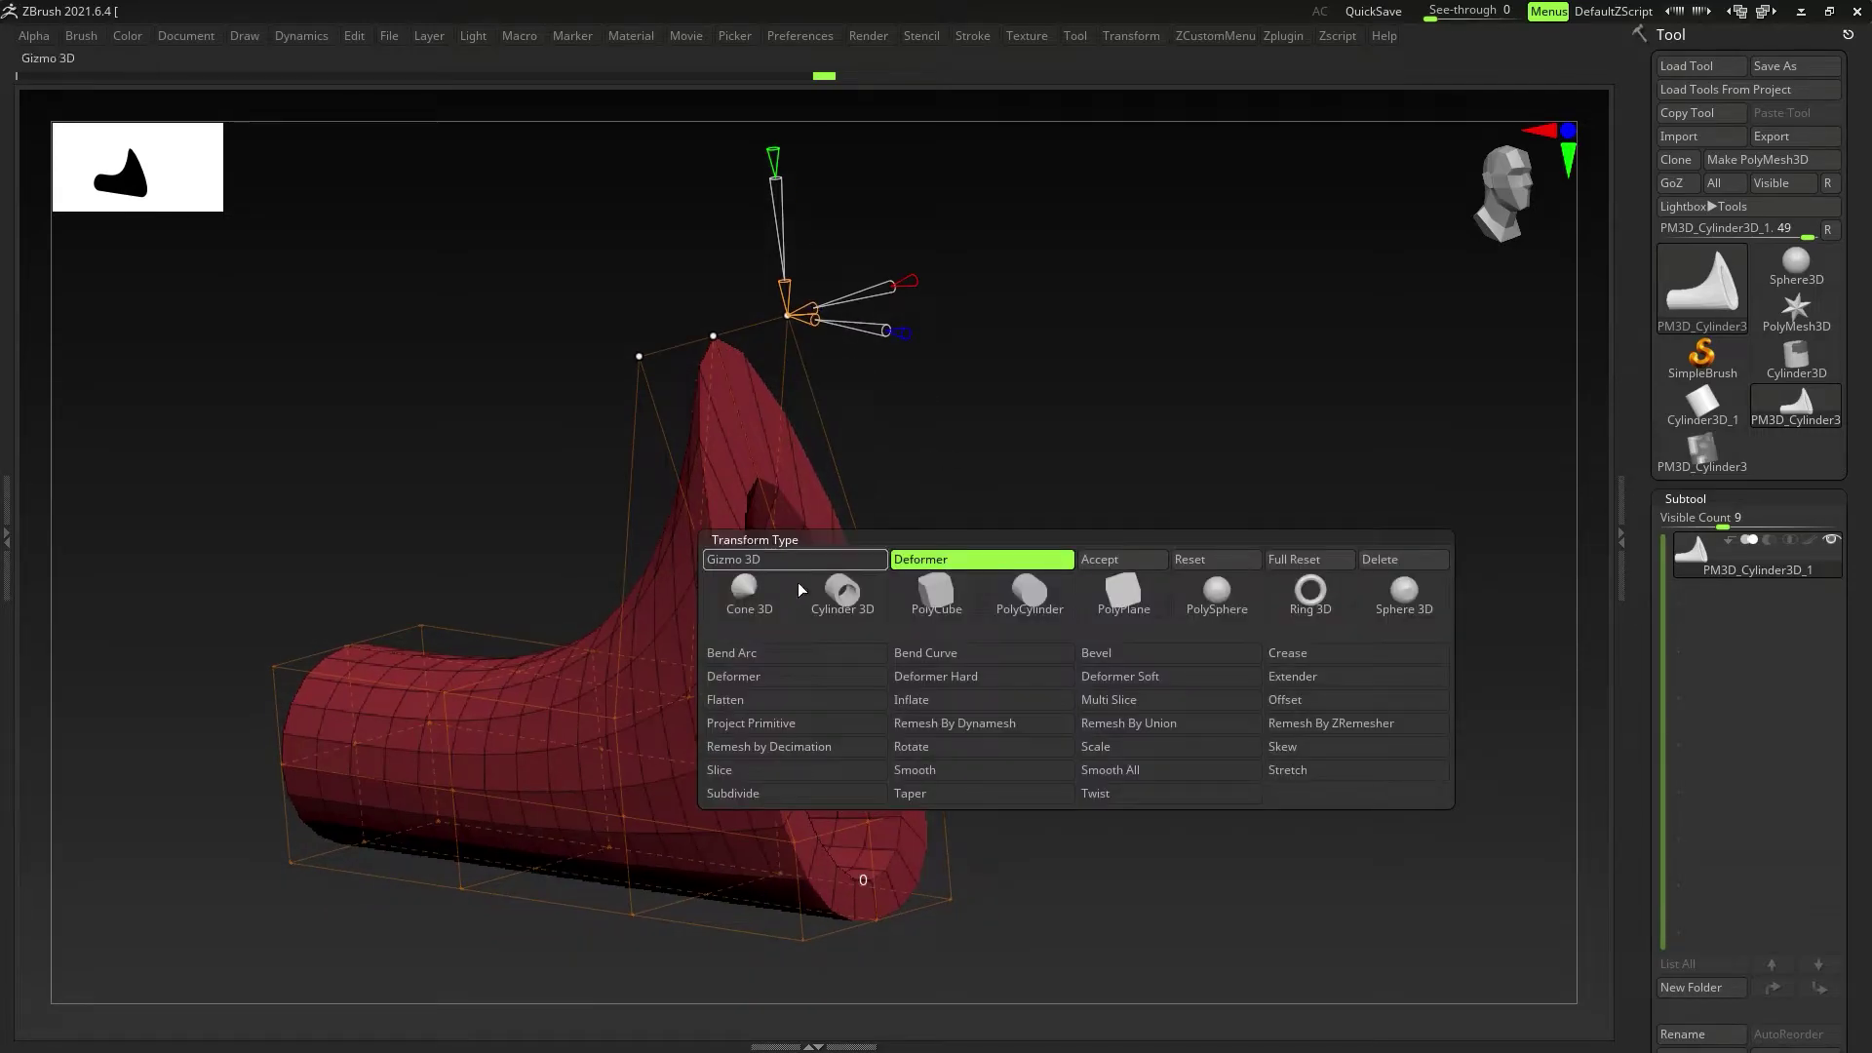
{"action": "left_click", "coordinate": [1214, 569]}
{"action": "left_click_drag", "start_coordinate": [989, 669], "coordinate": [921, 688]}
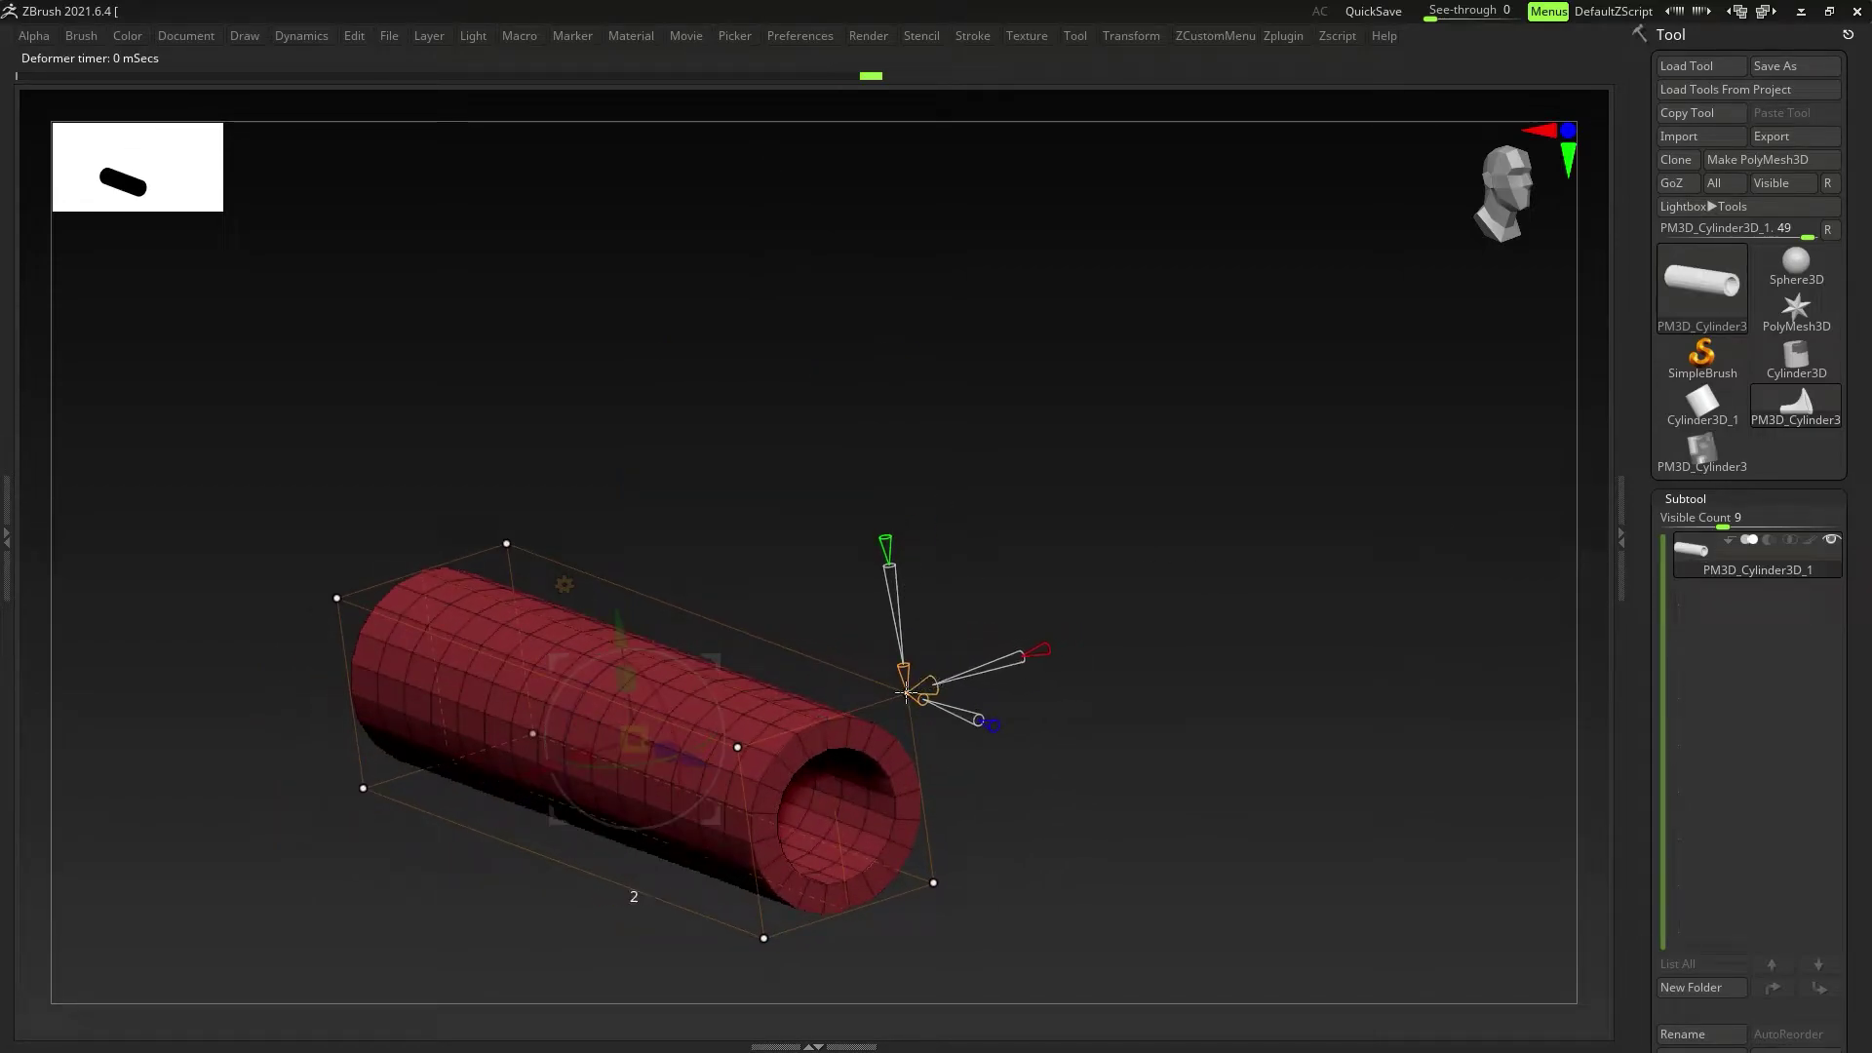
Step: From a side view, try moving the lower control points at the tube's open end downward, and undo the move
{"action": "left_click_drag", "start_coordinate": [945, 843], "coordinate": [1037, 756], "text": "alt"}
{"action": "left_click_drag", "start_coordinate": [1116, 809], "coordinate": [944, 677], "text": "alt"}
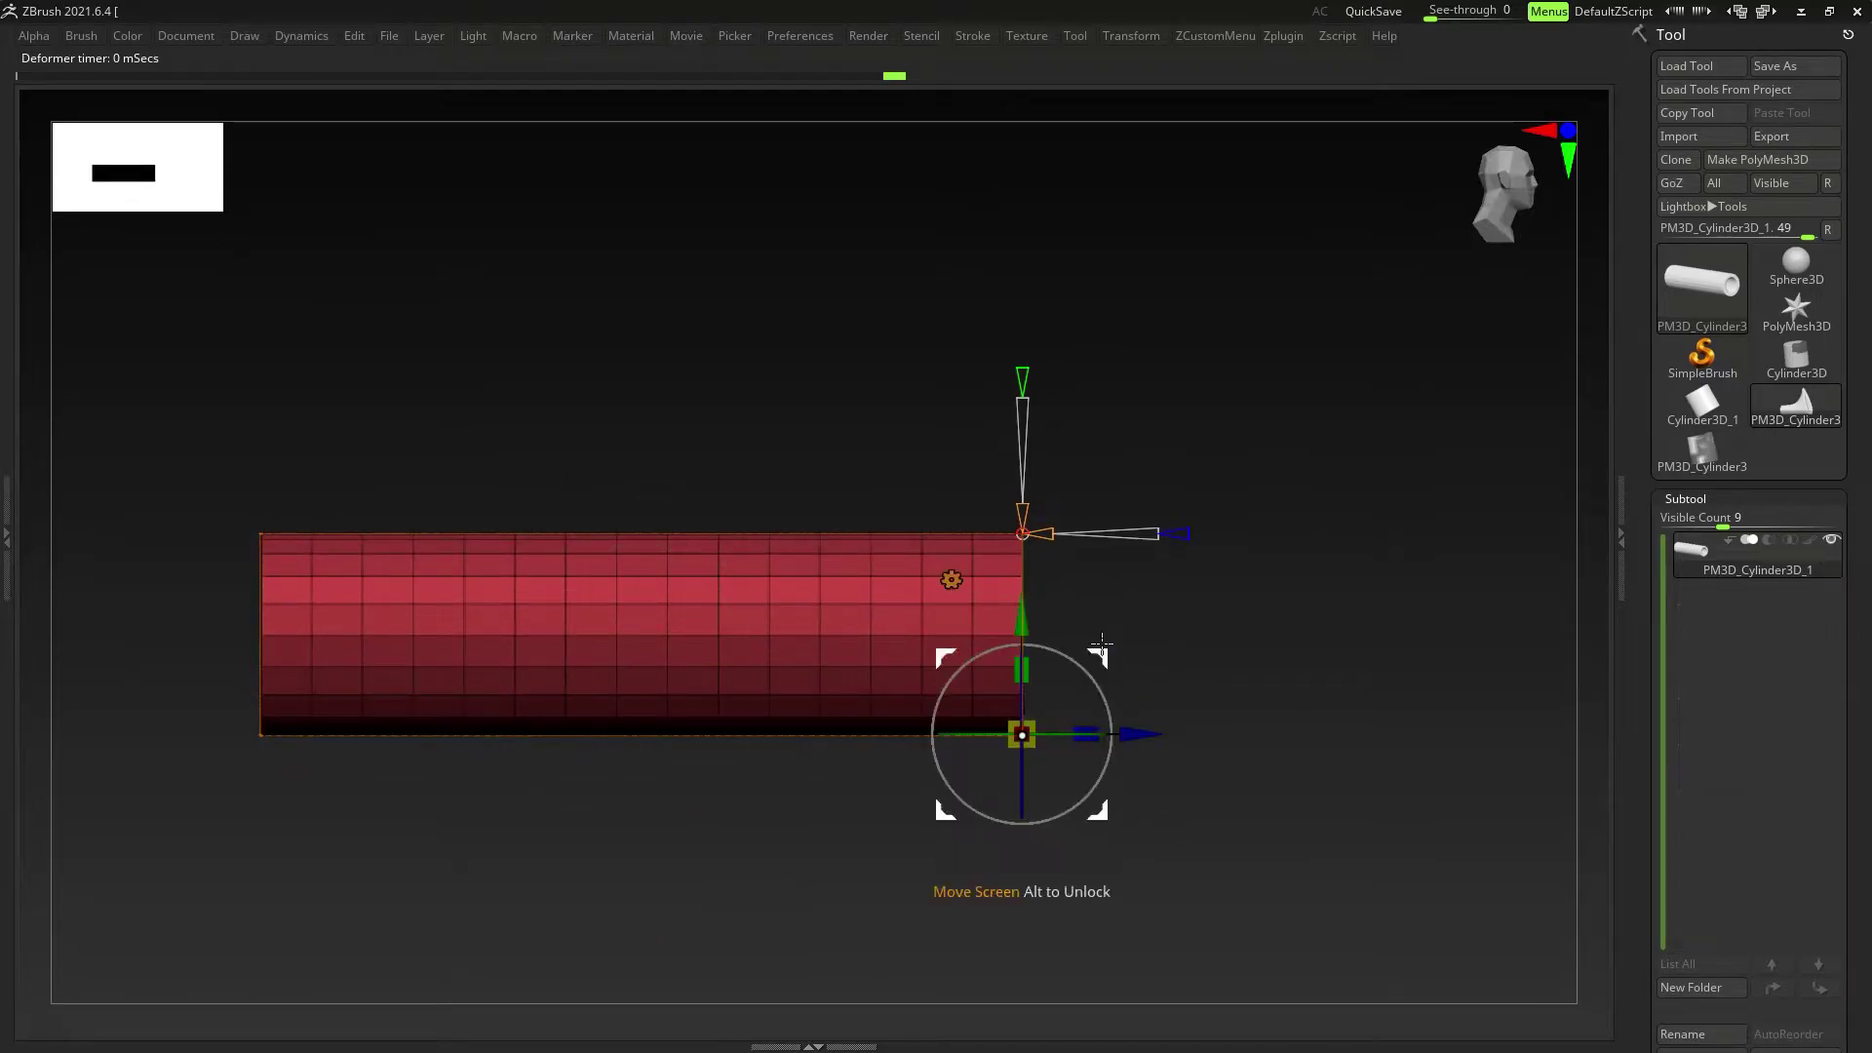
{"action": "left_click_drag", "start_coordinate": [1101, 646], "coordinate": [1101, 698]}
{"action": "key", "text": "ctrl+z"}
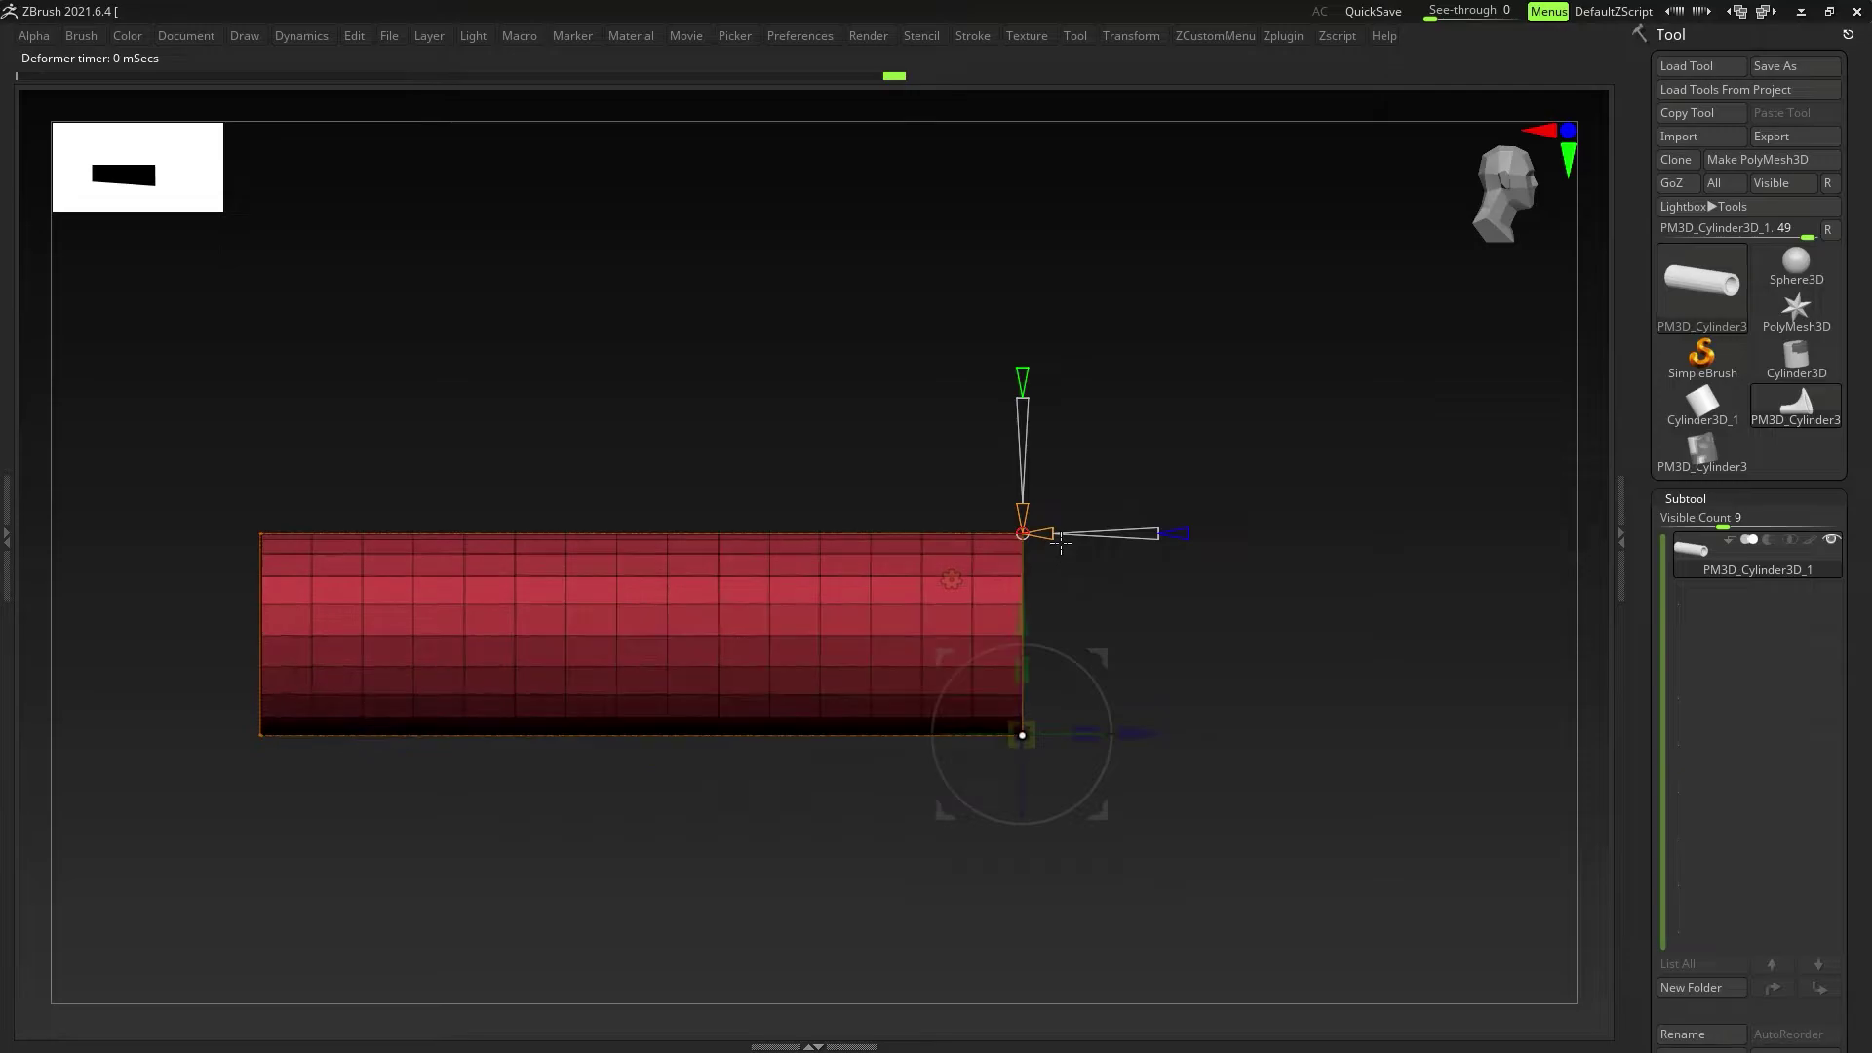
Step: Increase the Deformer to three control rows along the tube, and test a move of the lower open-end points before undoing it
{"action": "left_click_drag", "start_coordinate": [1054, 531], "coordinate": [1058, 531]}
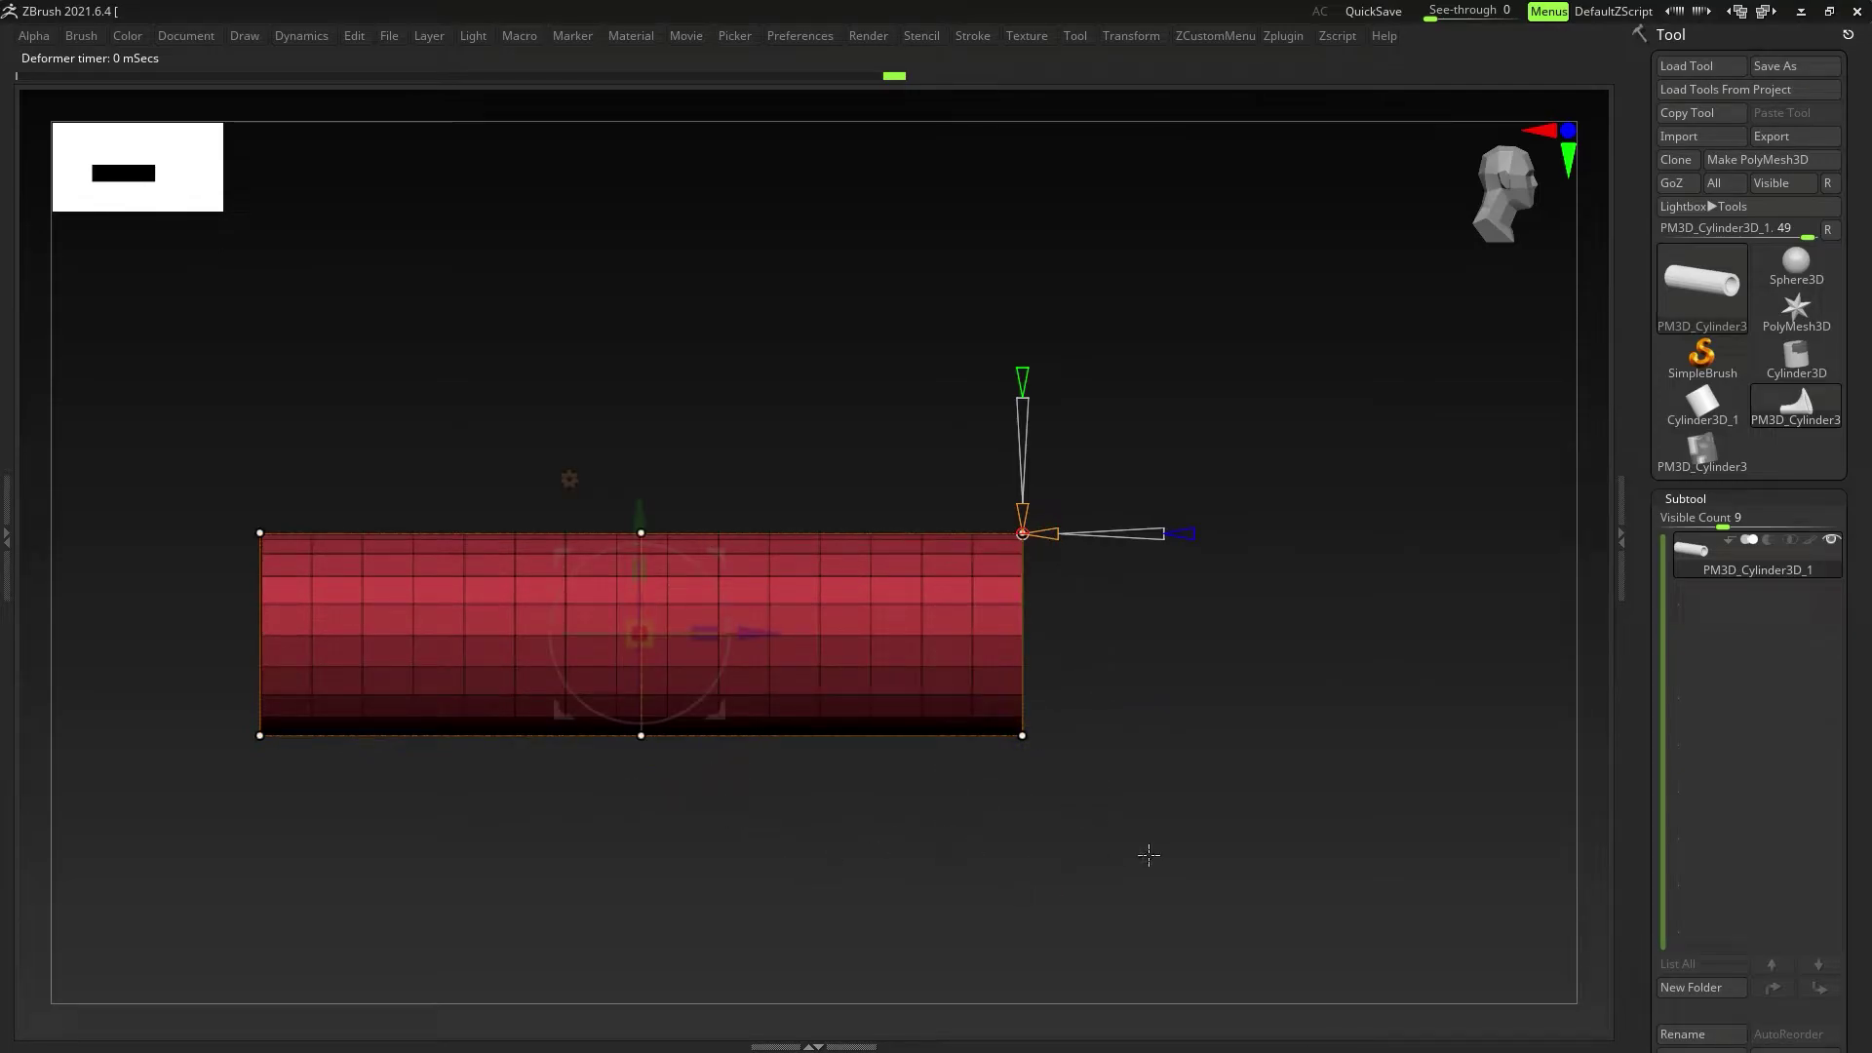
{"action": "left_click_drag", "start_coordinate": [1140, 850], "coordinate": [917, 673], "text": "ctrl"}
{"action": "left_click_drag", "start_coordinate": [1101, 654], "coordinate": [1135, 849]}
{"action": "key", "text": "ctrl+z"}
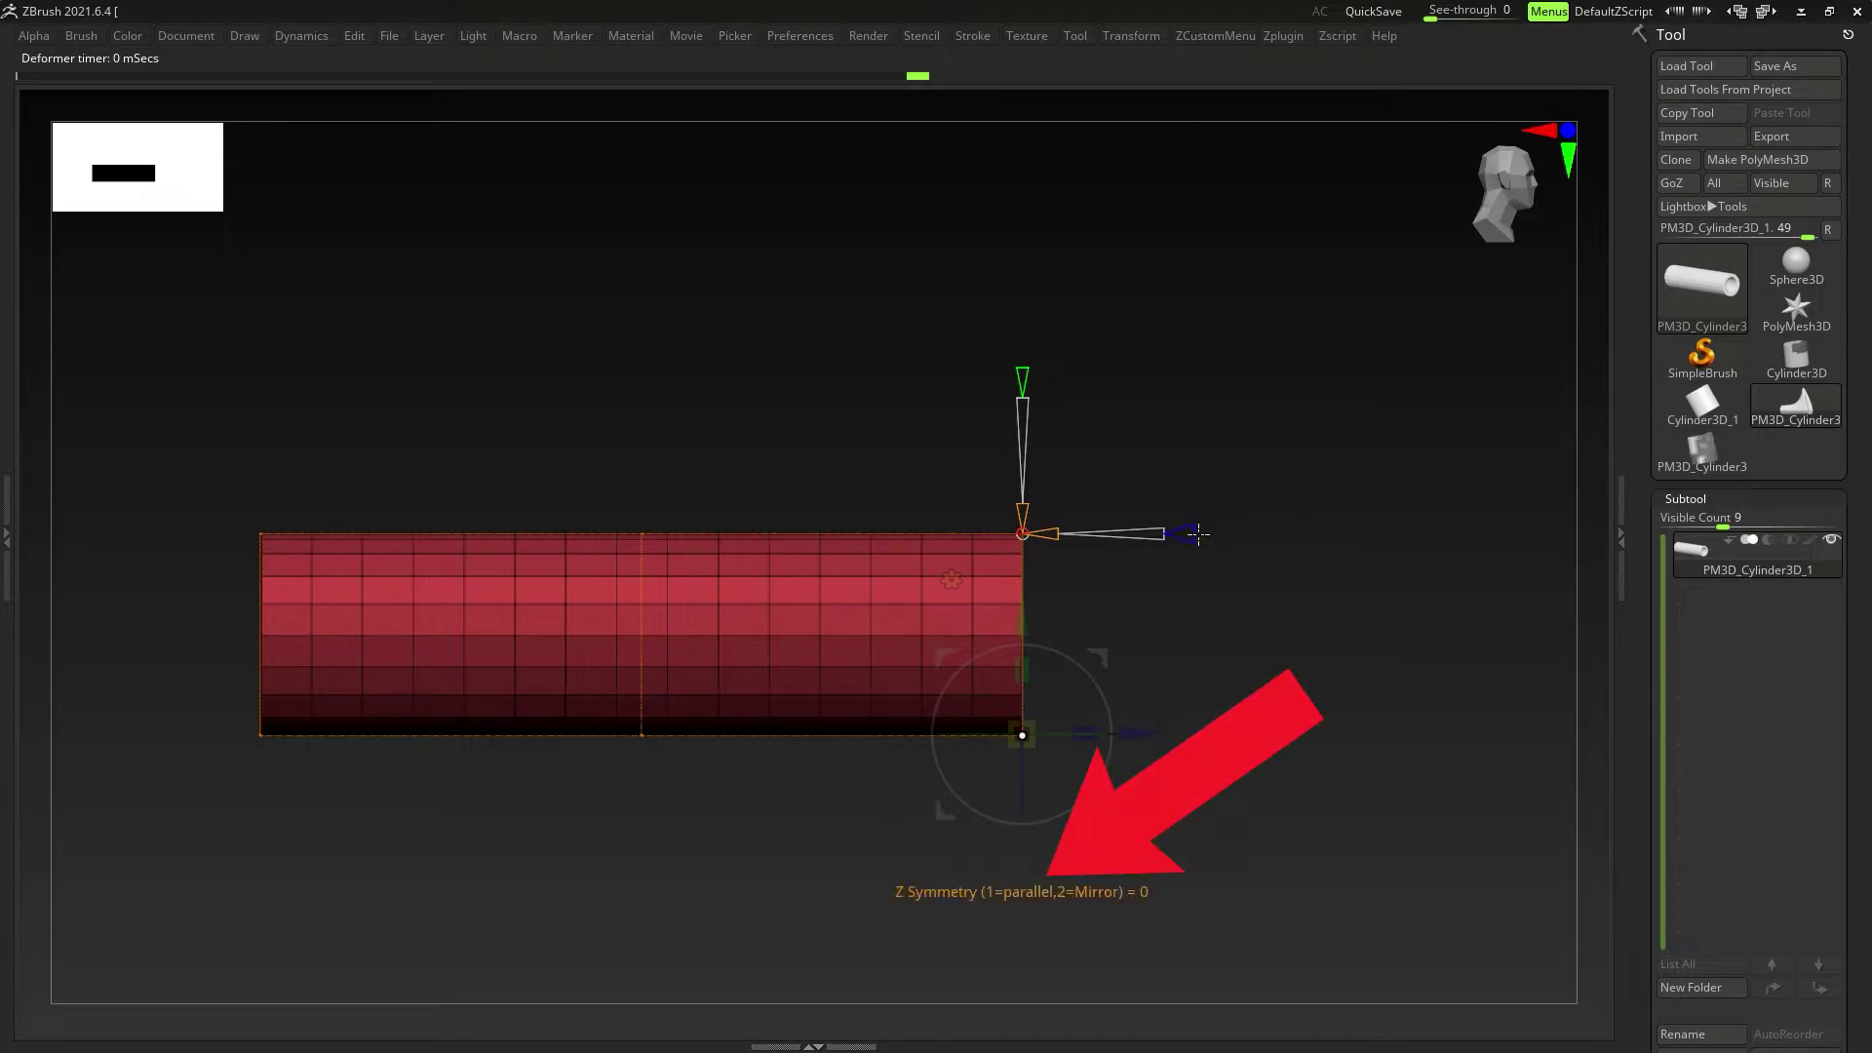
Step: Set the Deformer's Z Symmetry to 1 (parallel), and test a move of the lower open-end control points before undoing it
{"action": "left_click_drag", "start_coordinate": [1201, 534], "coordinate": [1225, 533]}
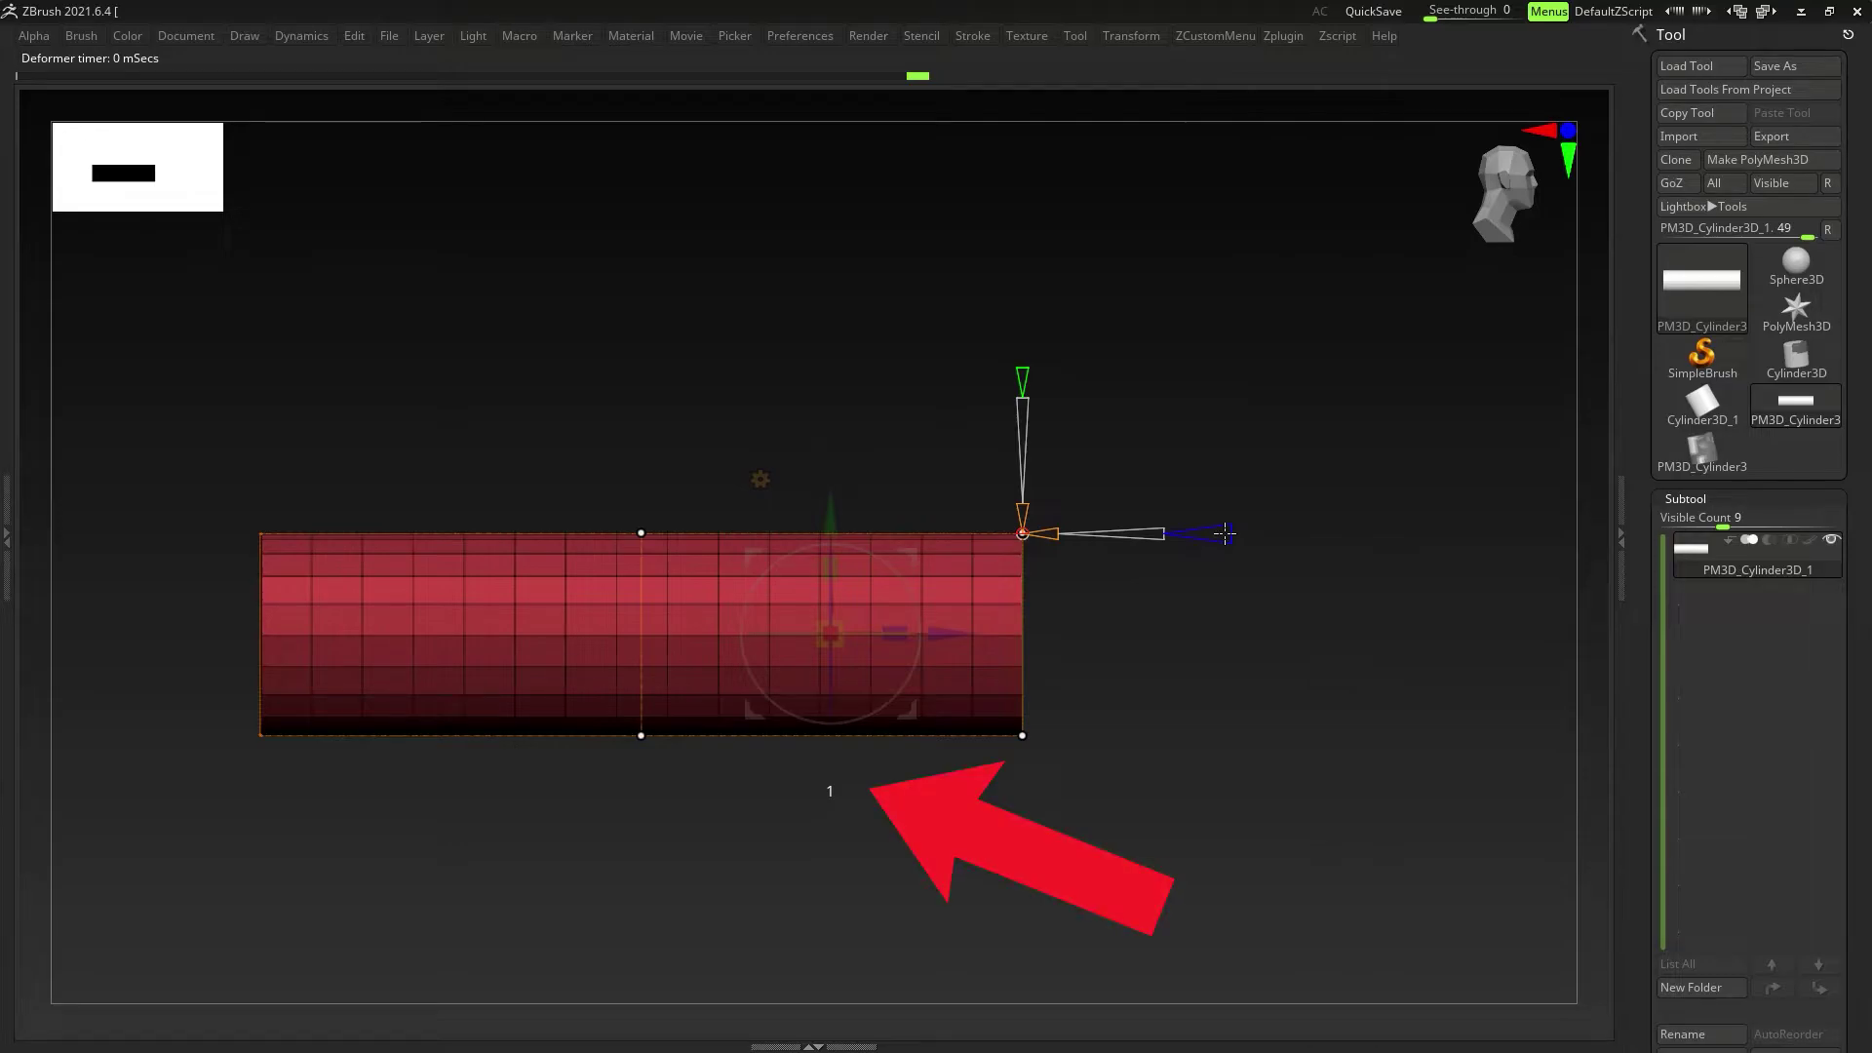
{"action": "left_click_drag", "start_coordinate": [1285, 533], "coordinate": [1222, 551]}
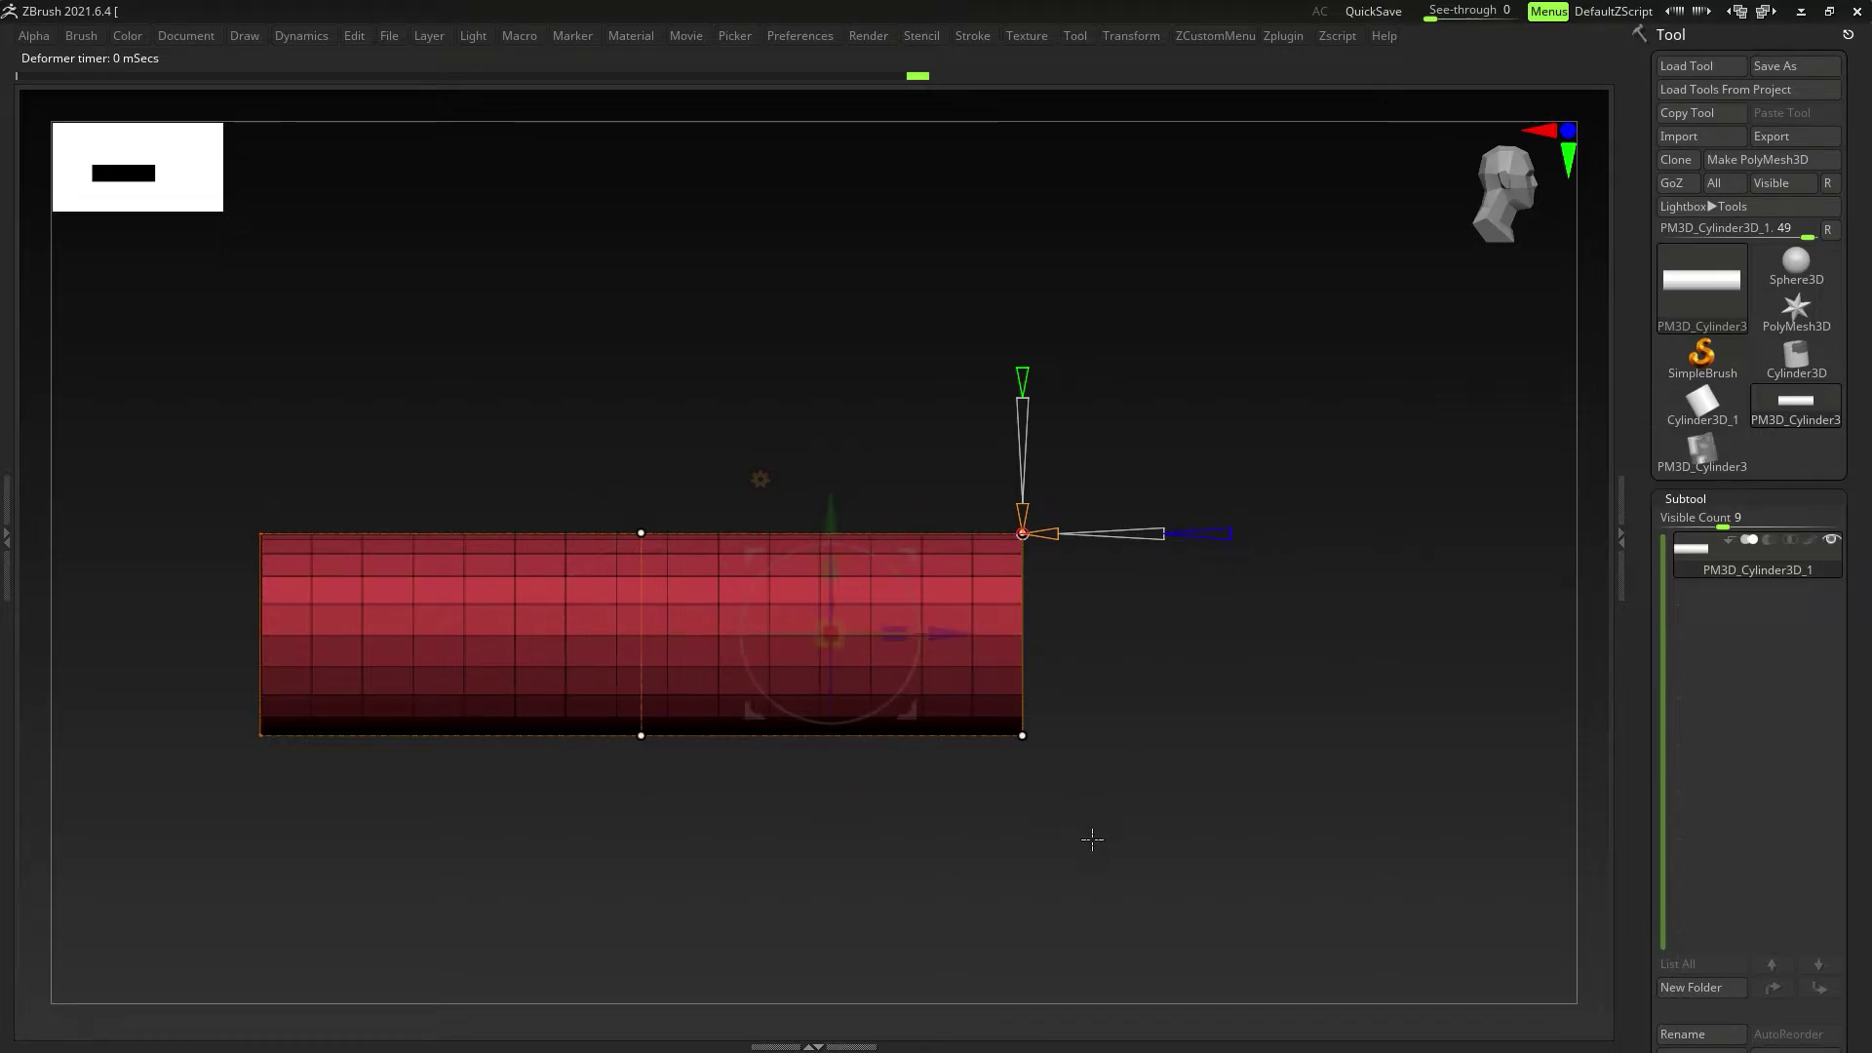
{"action": "left_click_drag", "start_coordinate": [1089, 804], "coordinate": [988, 690], "text": "ctrl"}
{"action": "left_click_drag", "start_coordinate": [1111, 653], "coordinate": [1087, 720]}
{"action": "key", "text": "ctrl+z"}
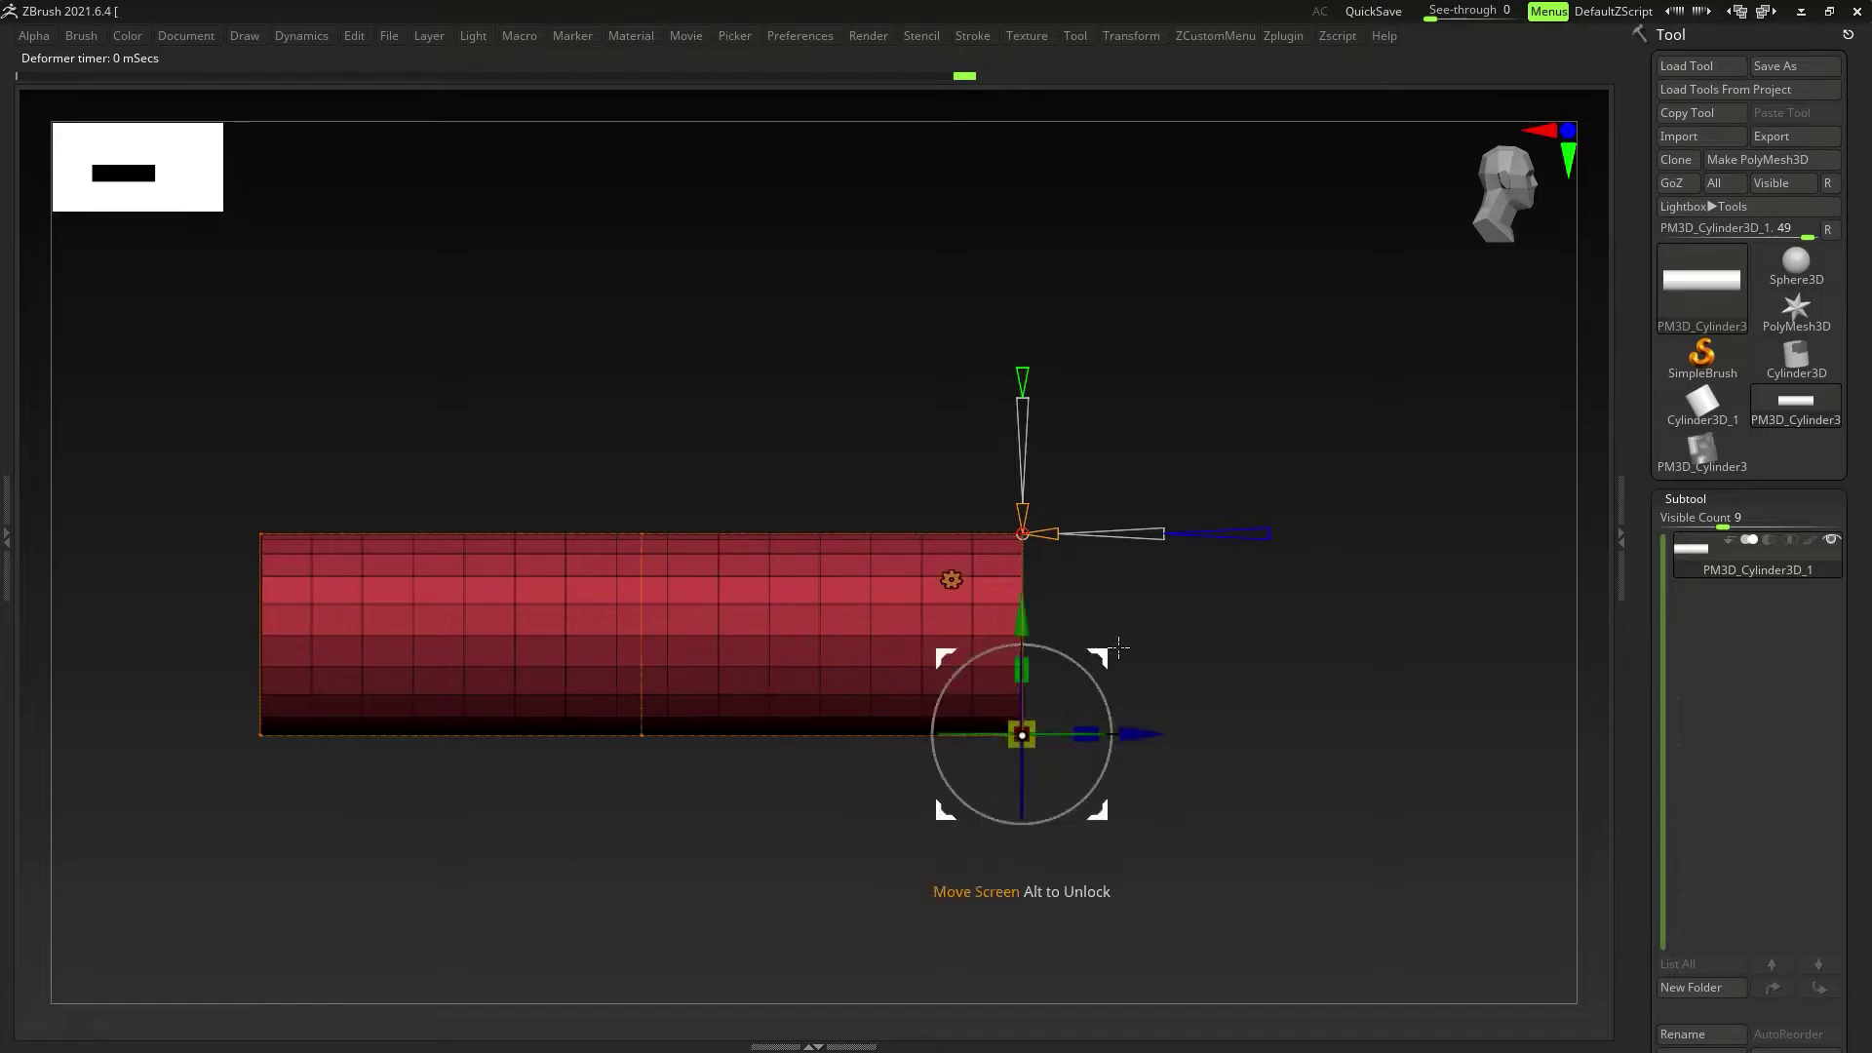
Step: With Z Symmetry set to mirror, pull the lower control points at both ends down and inward to arch the tube
{"action": "left_click_drag", "start_coordinate": [1019, 737], "coordinate": [796, 762]}
{"action": "right_click_drag", "start_coordinate": [795, 762], "coordinate": [1022, 778]}
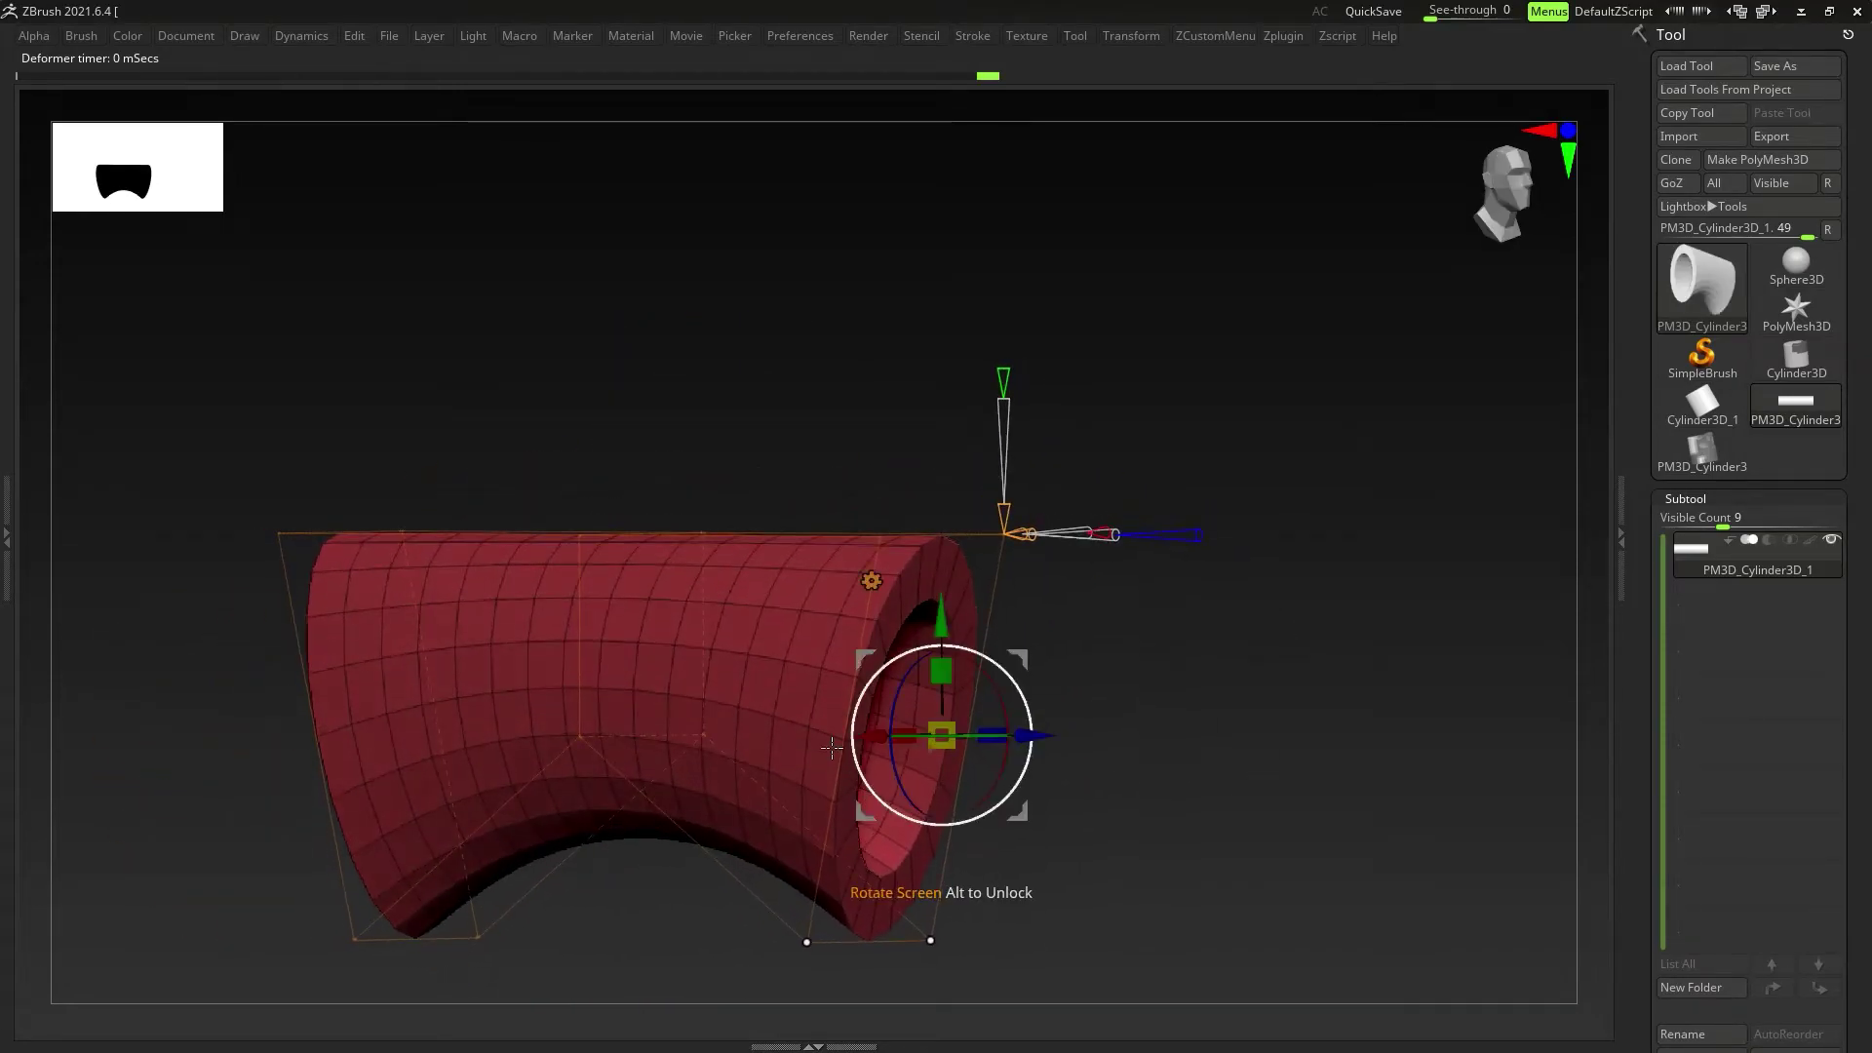
{"action": "right_click_drag", "start_coordinate": [810, 684], "coordinate": [736, 645], "text": "alt"}
Step: Accept the Deformer's arched tube shape and return to the plain Gizmo 3D
{"action": "left_click", "coordinate": [809, 529]}
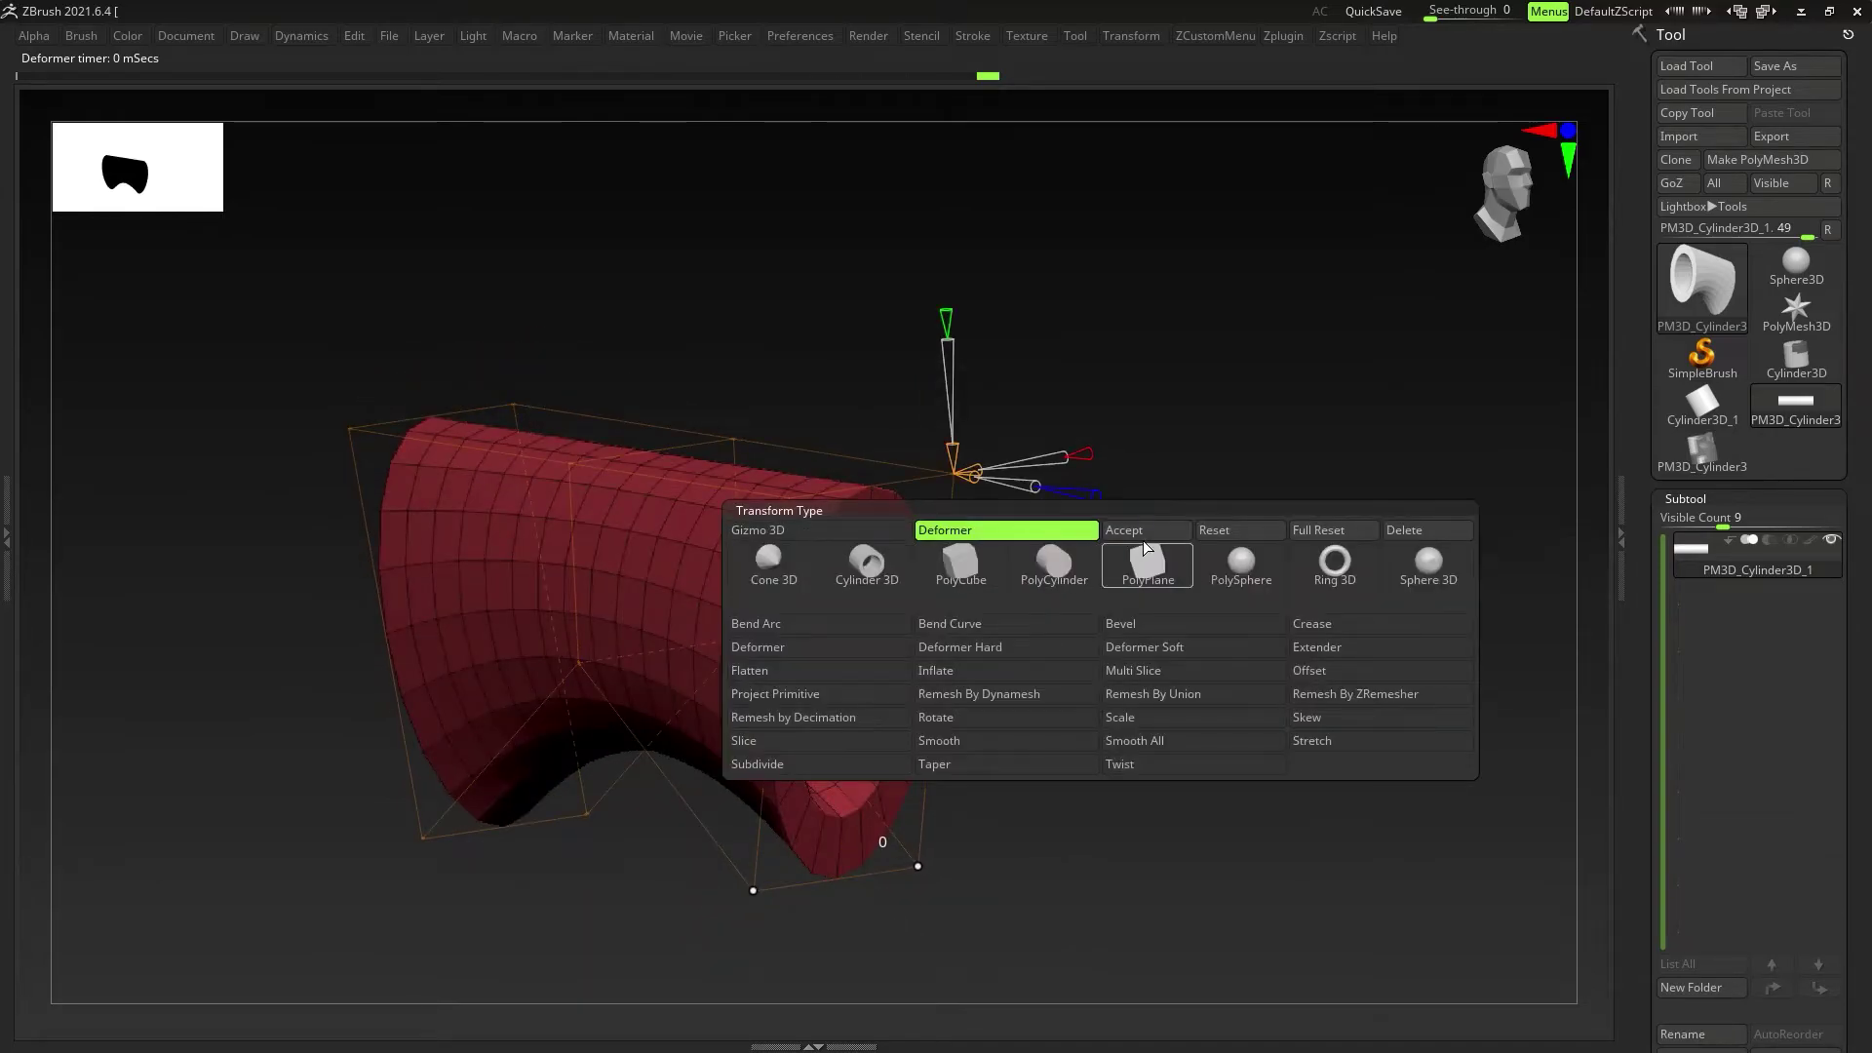
{"action": "left_click", "coordinate": [1123, 531]}
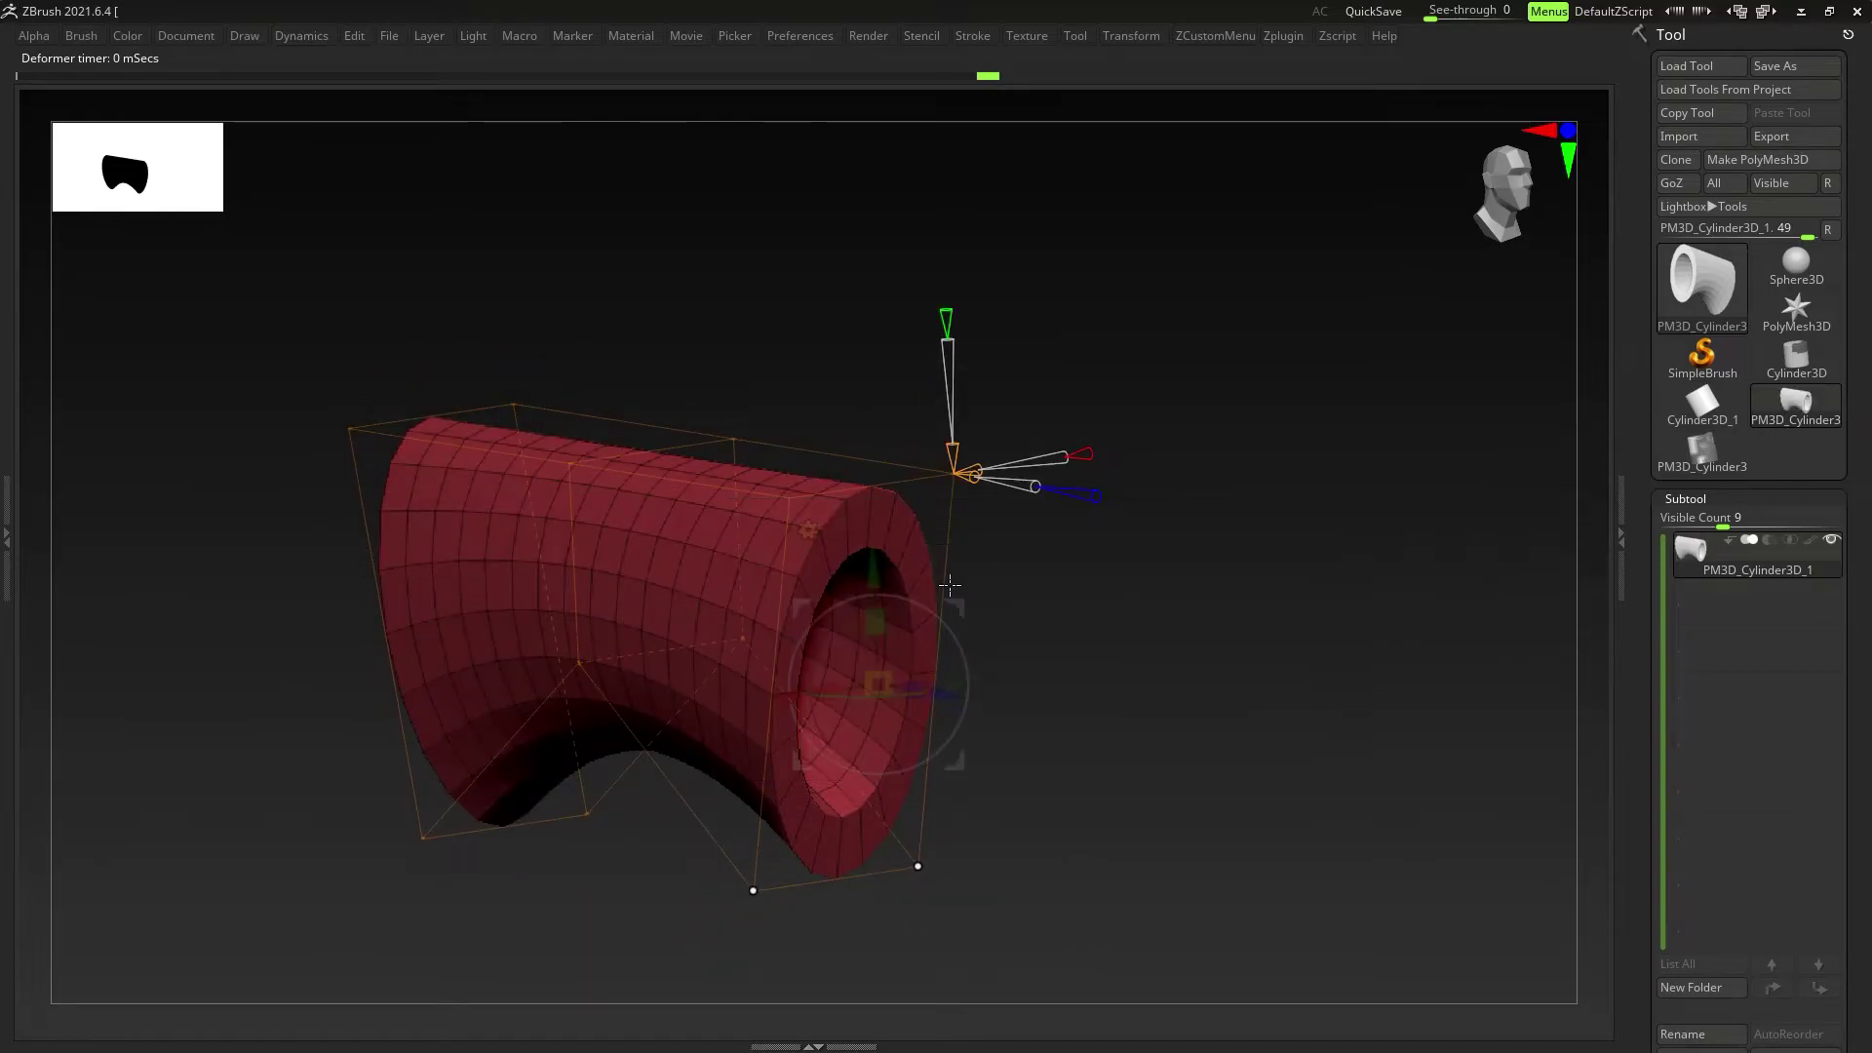
{"action": "left_click_drag", "start_coordinate": [952, 474], "coordinate": [941, 548]}
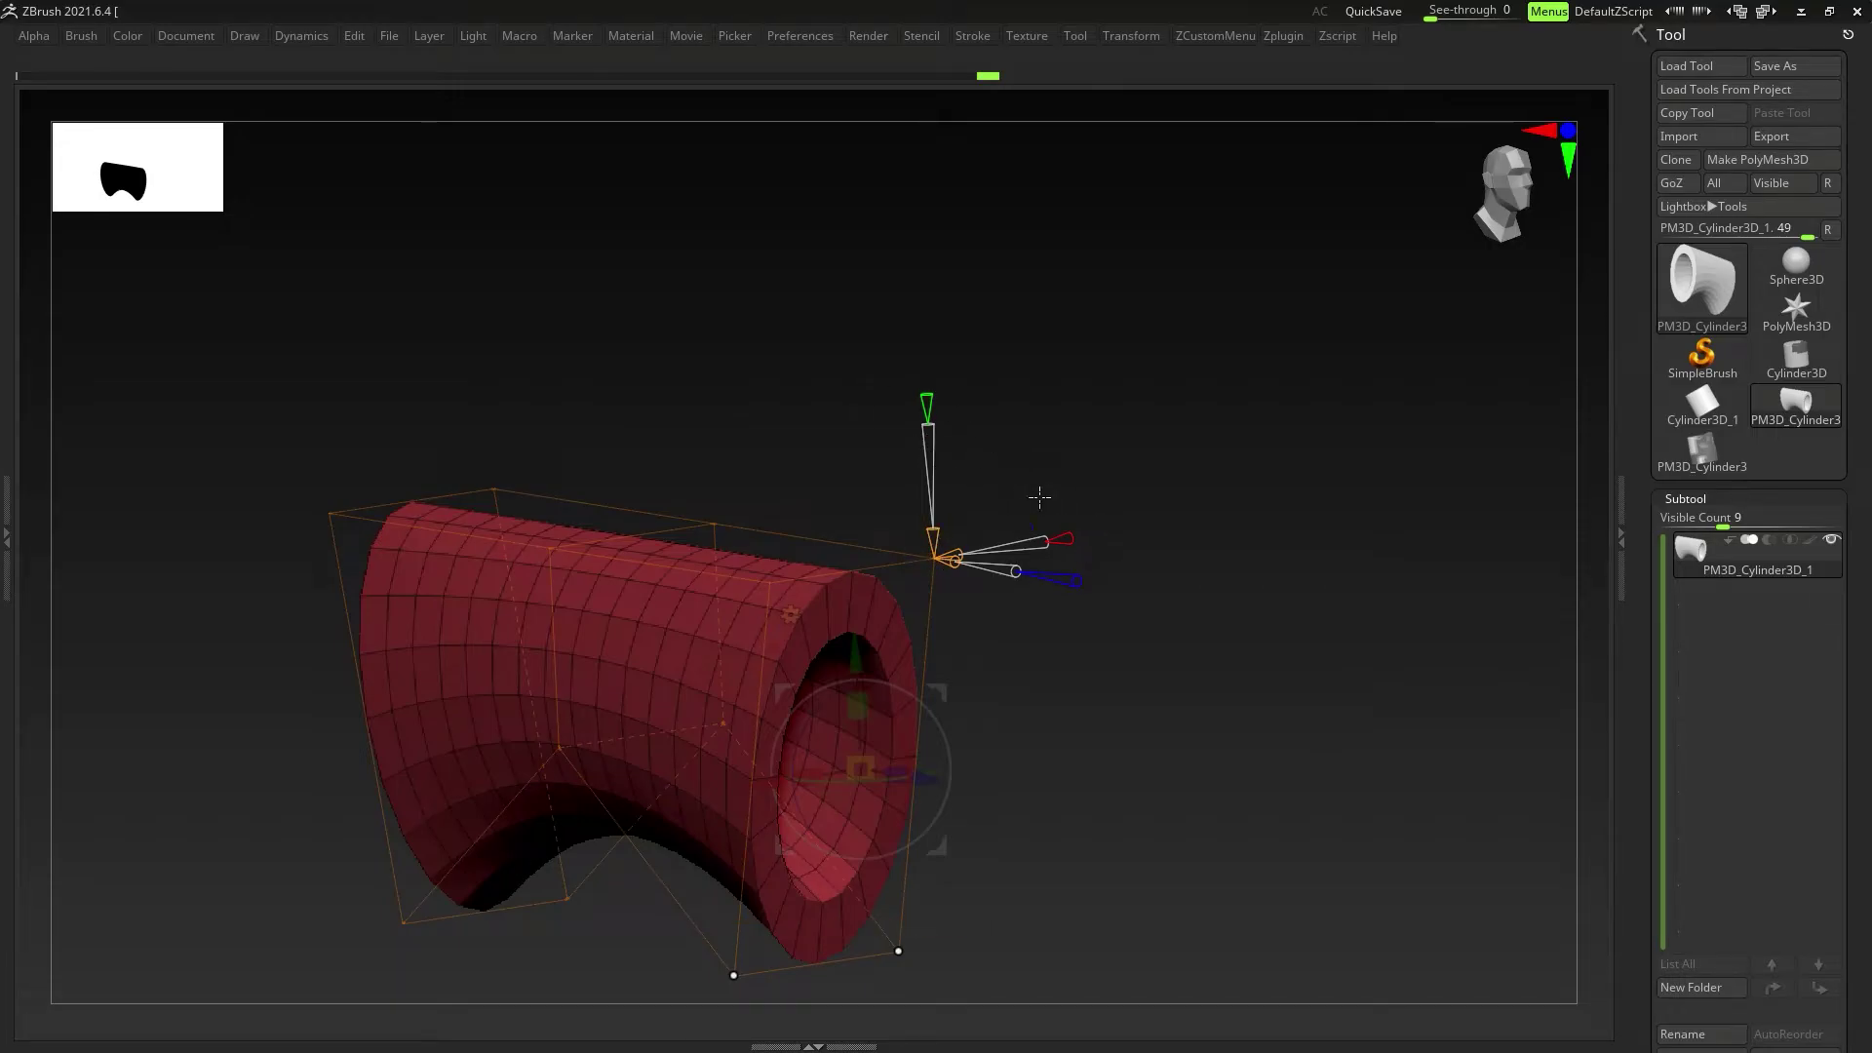
{"action": "left_click_drag", "start_coordinate": [1027, 588], "coordinate": [1045, 580]}
{"action": "left_click", "coordinate": [862, 604]}
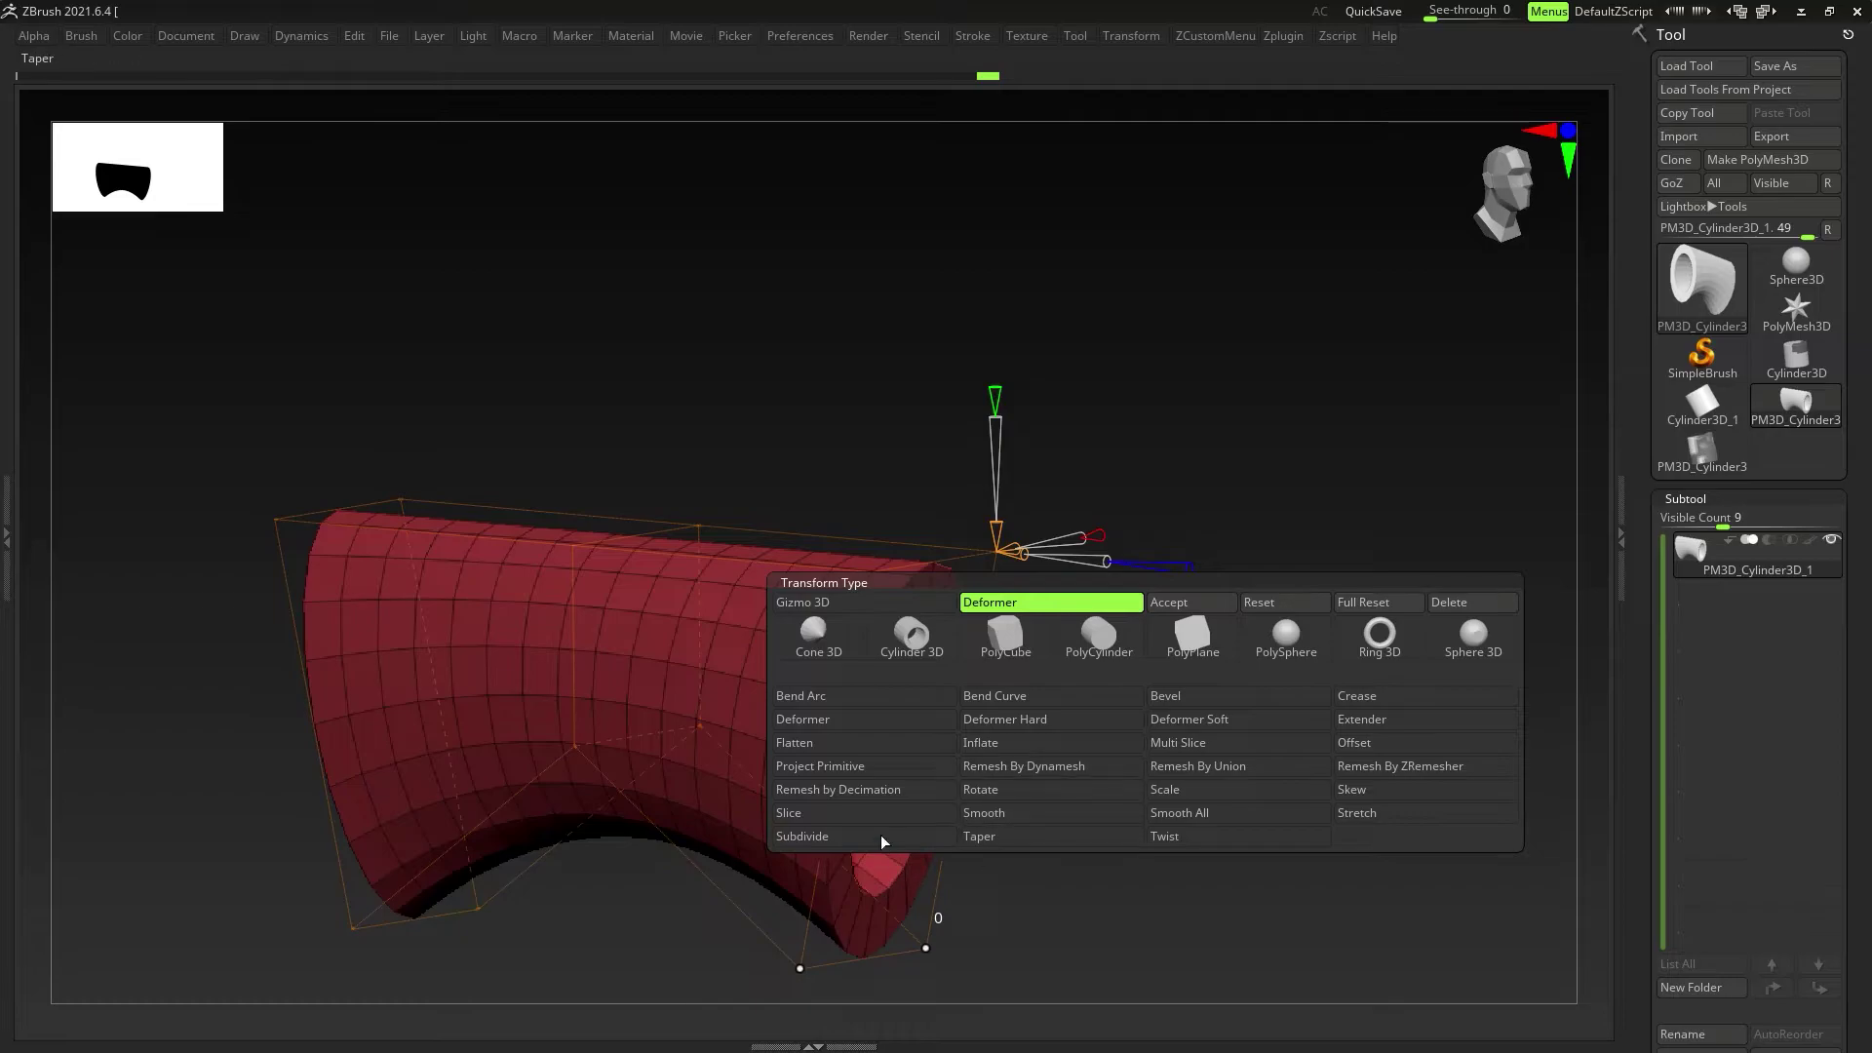
{"action": "left_click", "coordinate": [1175, 607]}
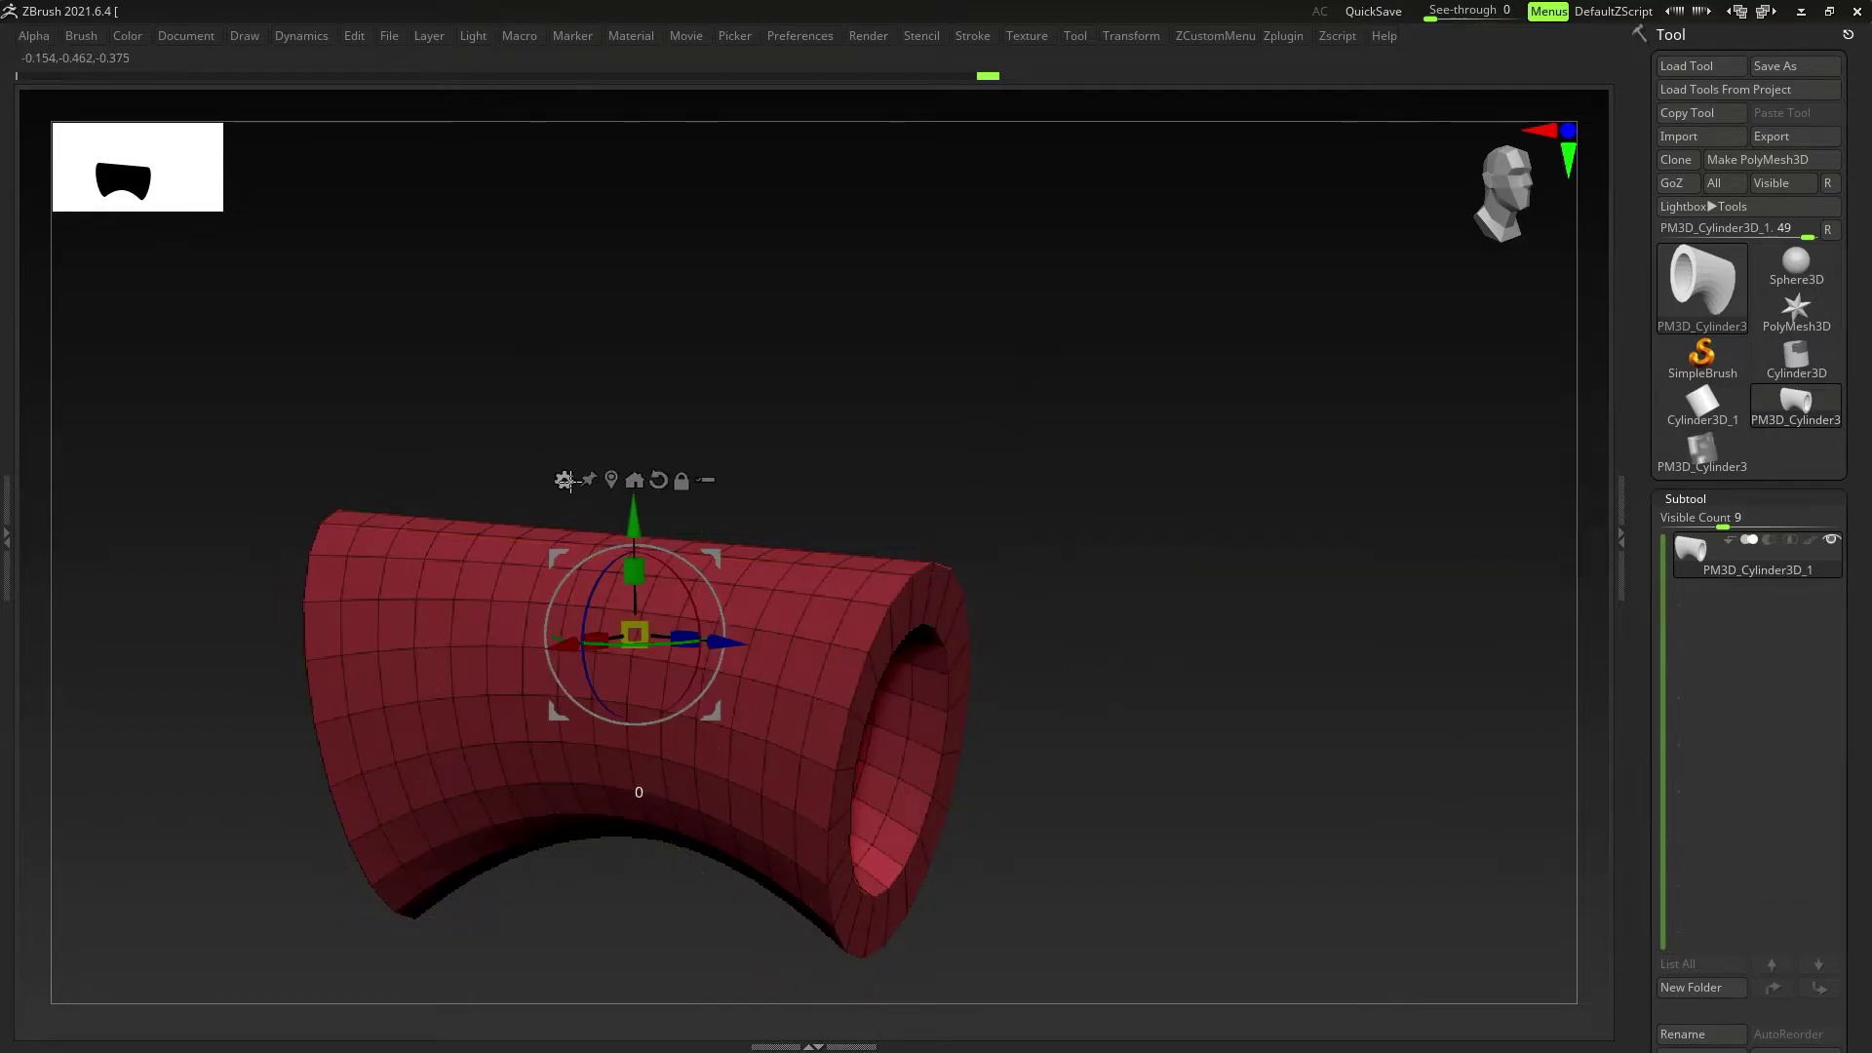
Step: Activate the Inflate deformer on the arched tube, swell its open end, and mirror the swelling to the far end along Z
{"action": "left_click", "coordinate": [565, 480]}
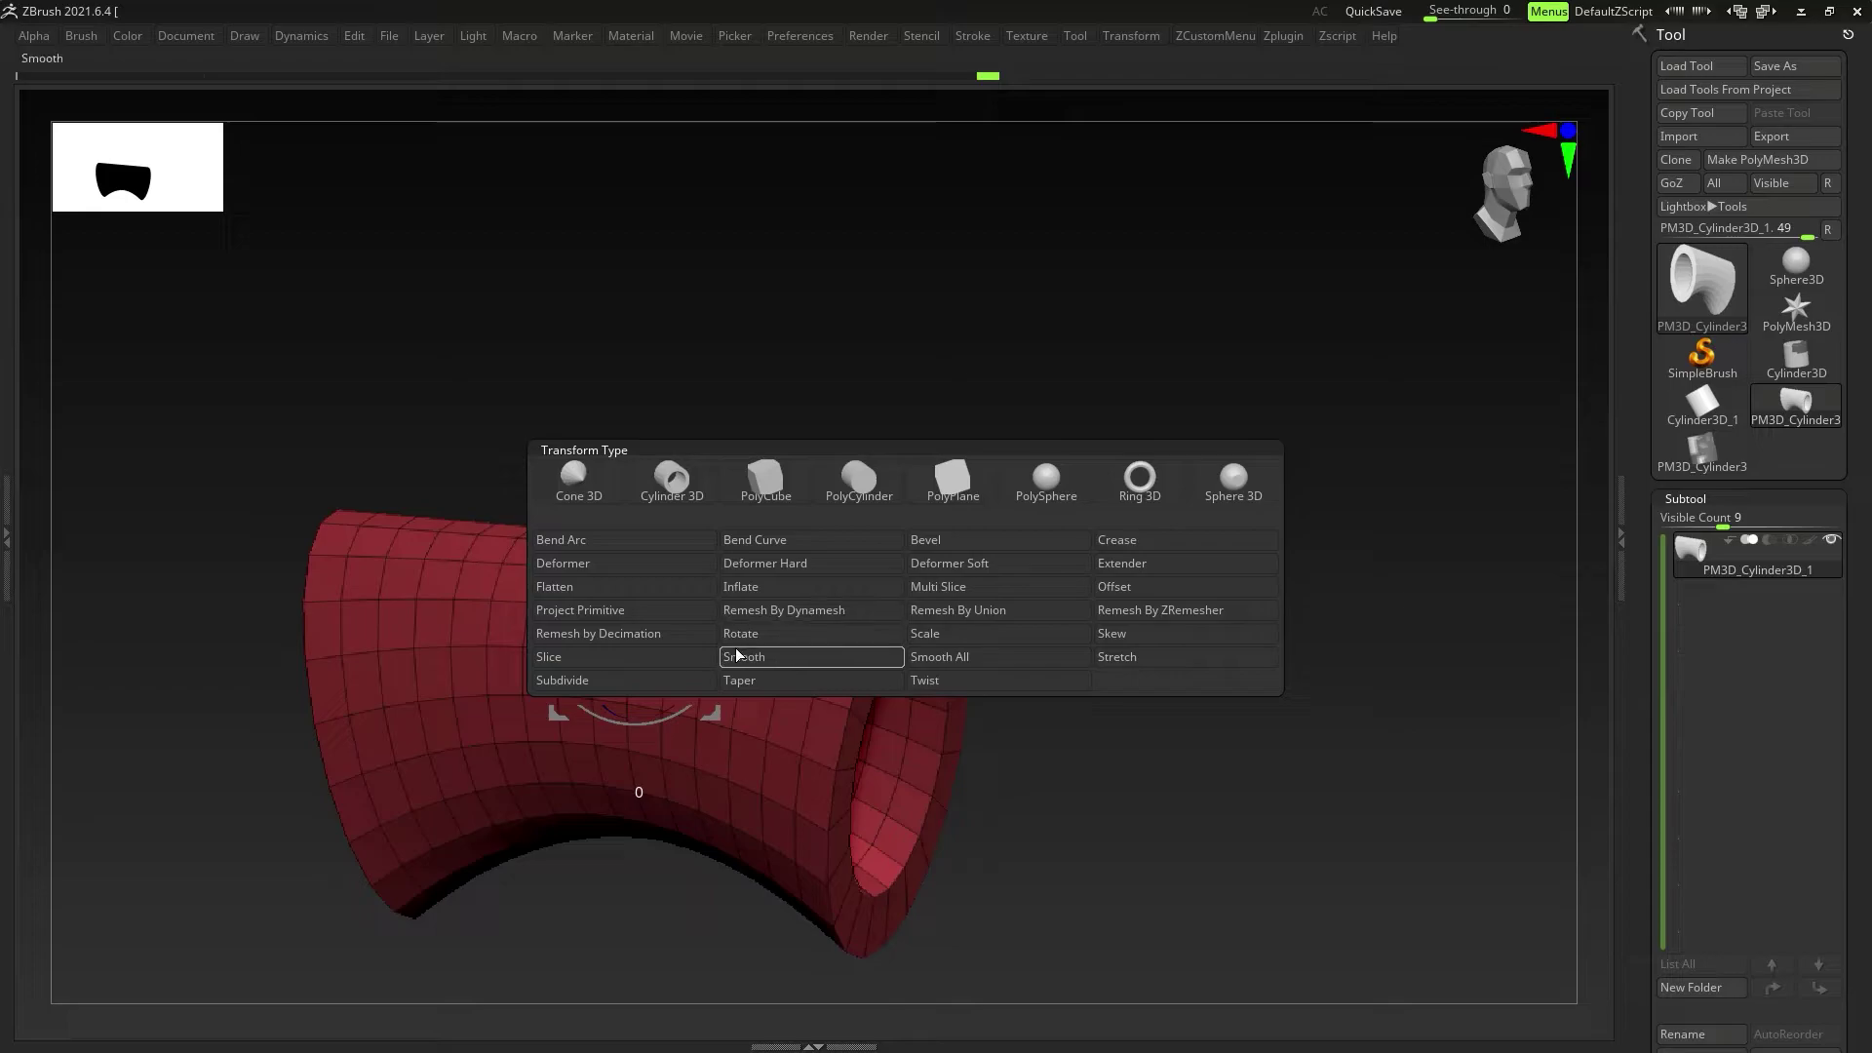
{"action": "left_click", "coordinate": [744, 588]}
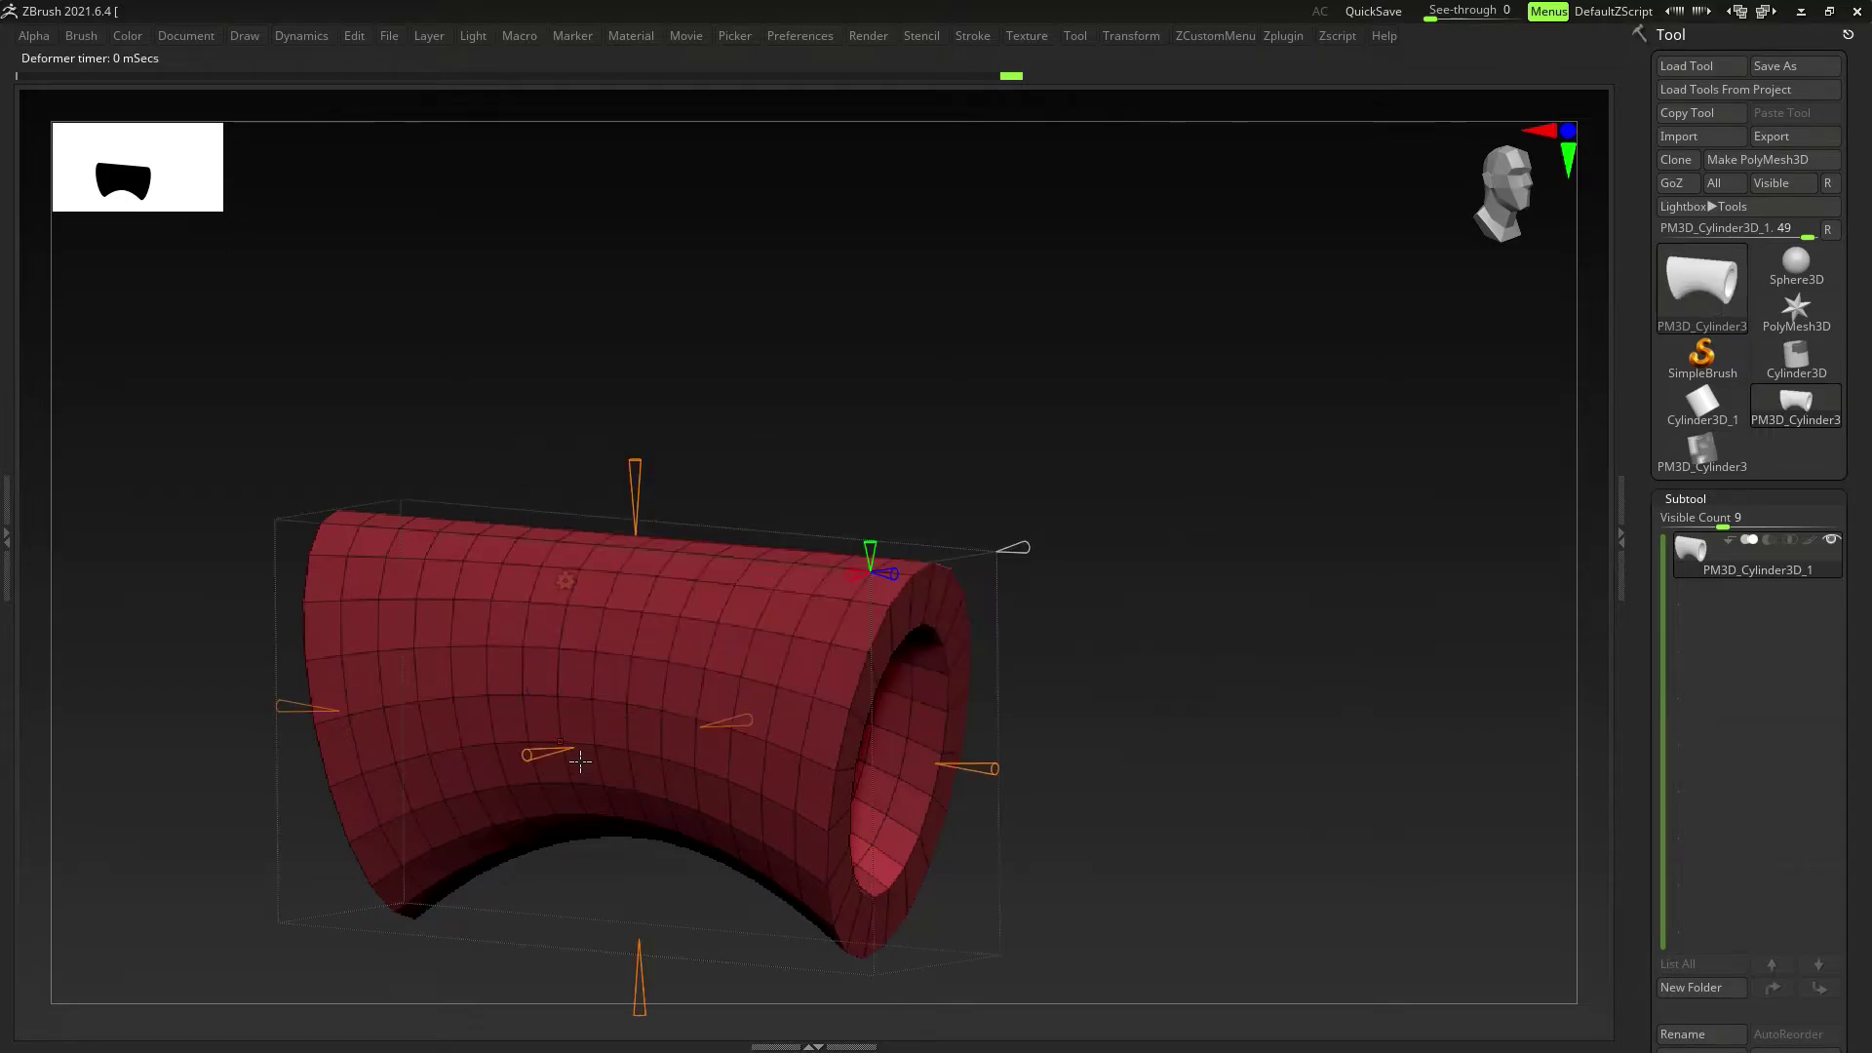
{"action": "mouse_move", "coordinate": [749, 787]}
{"action": "right_mouse_down", "text": "shift"}
{"action": "mouse_move", "coordinate": [792, 780]}
{"action": "mouse_move", "coordinate": [772, 773]}
{"action": "right_mouse_up", "text": "shift"}
{"action": "left_click_drag", "start_coordinate": [772, 773], "coordinate": [780, 728]}
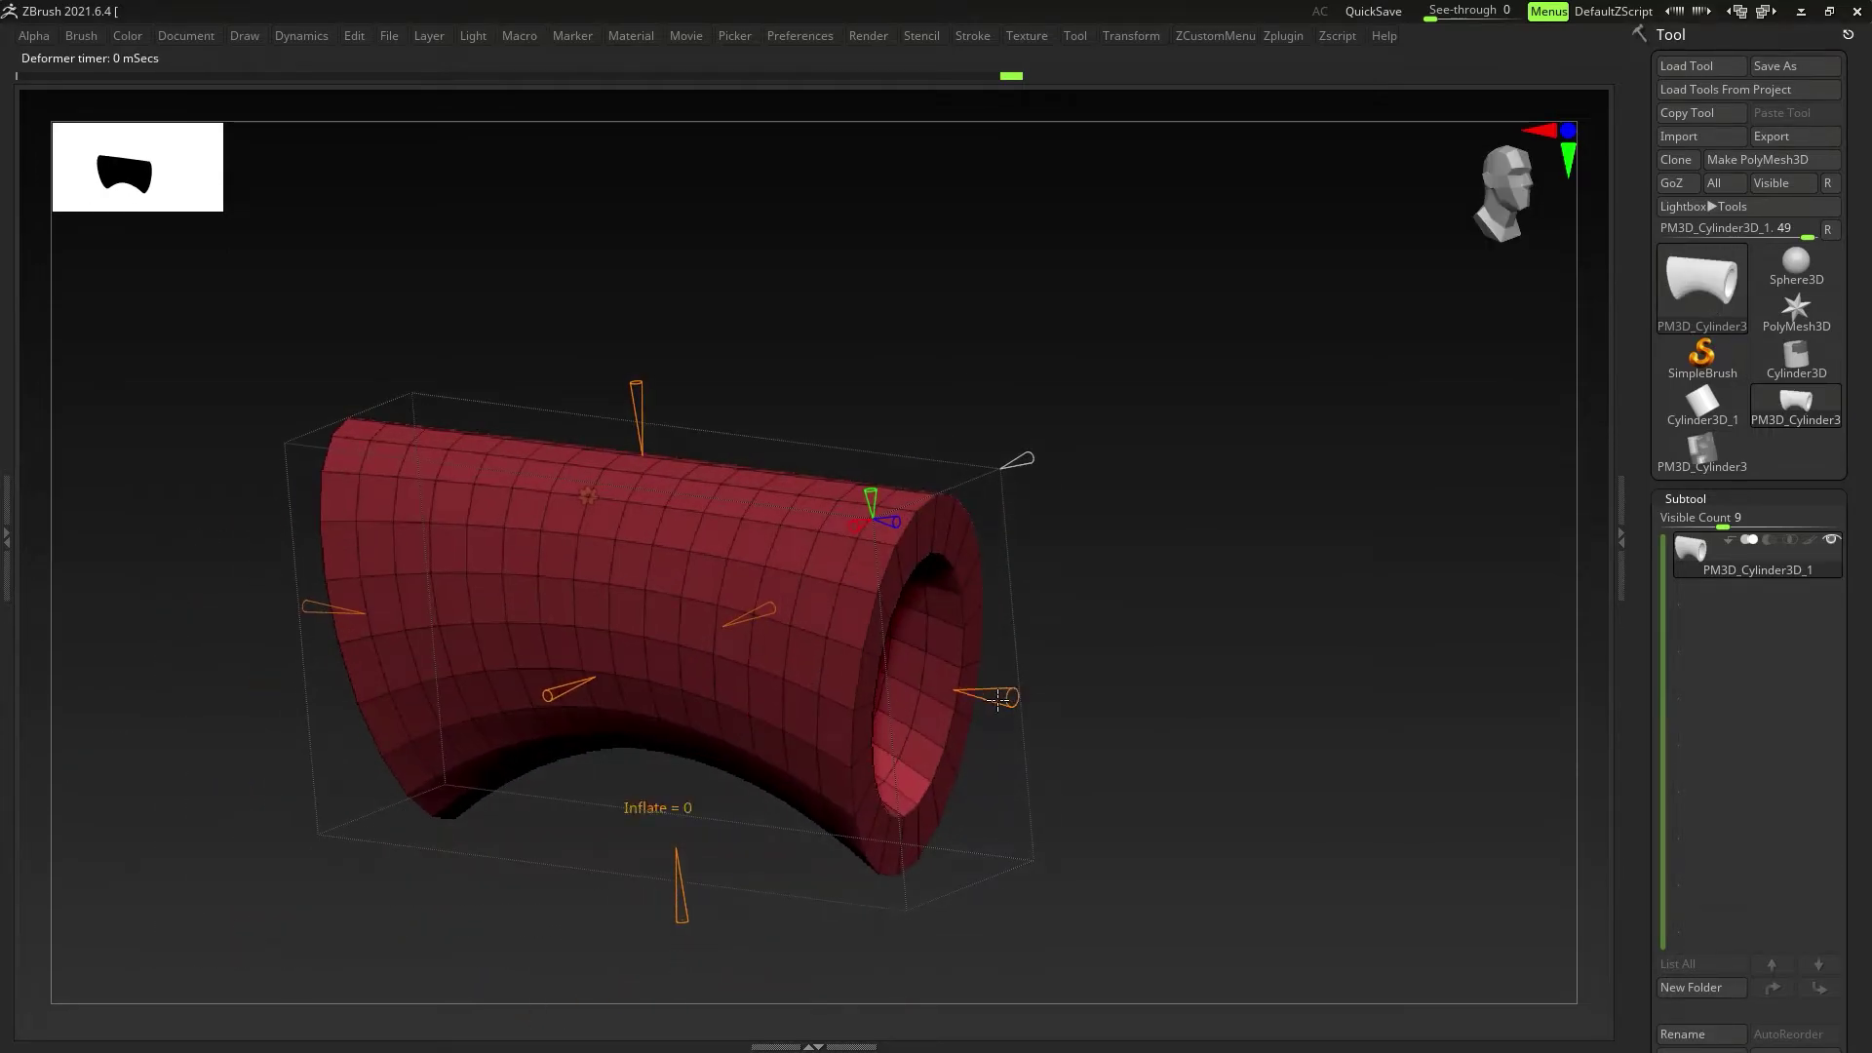
{"action": "left_click_drag", "start_coordinate": [999, 698], "coordinate": [1053, 727]}
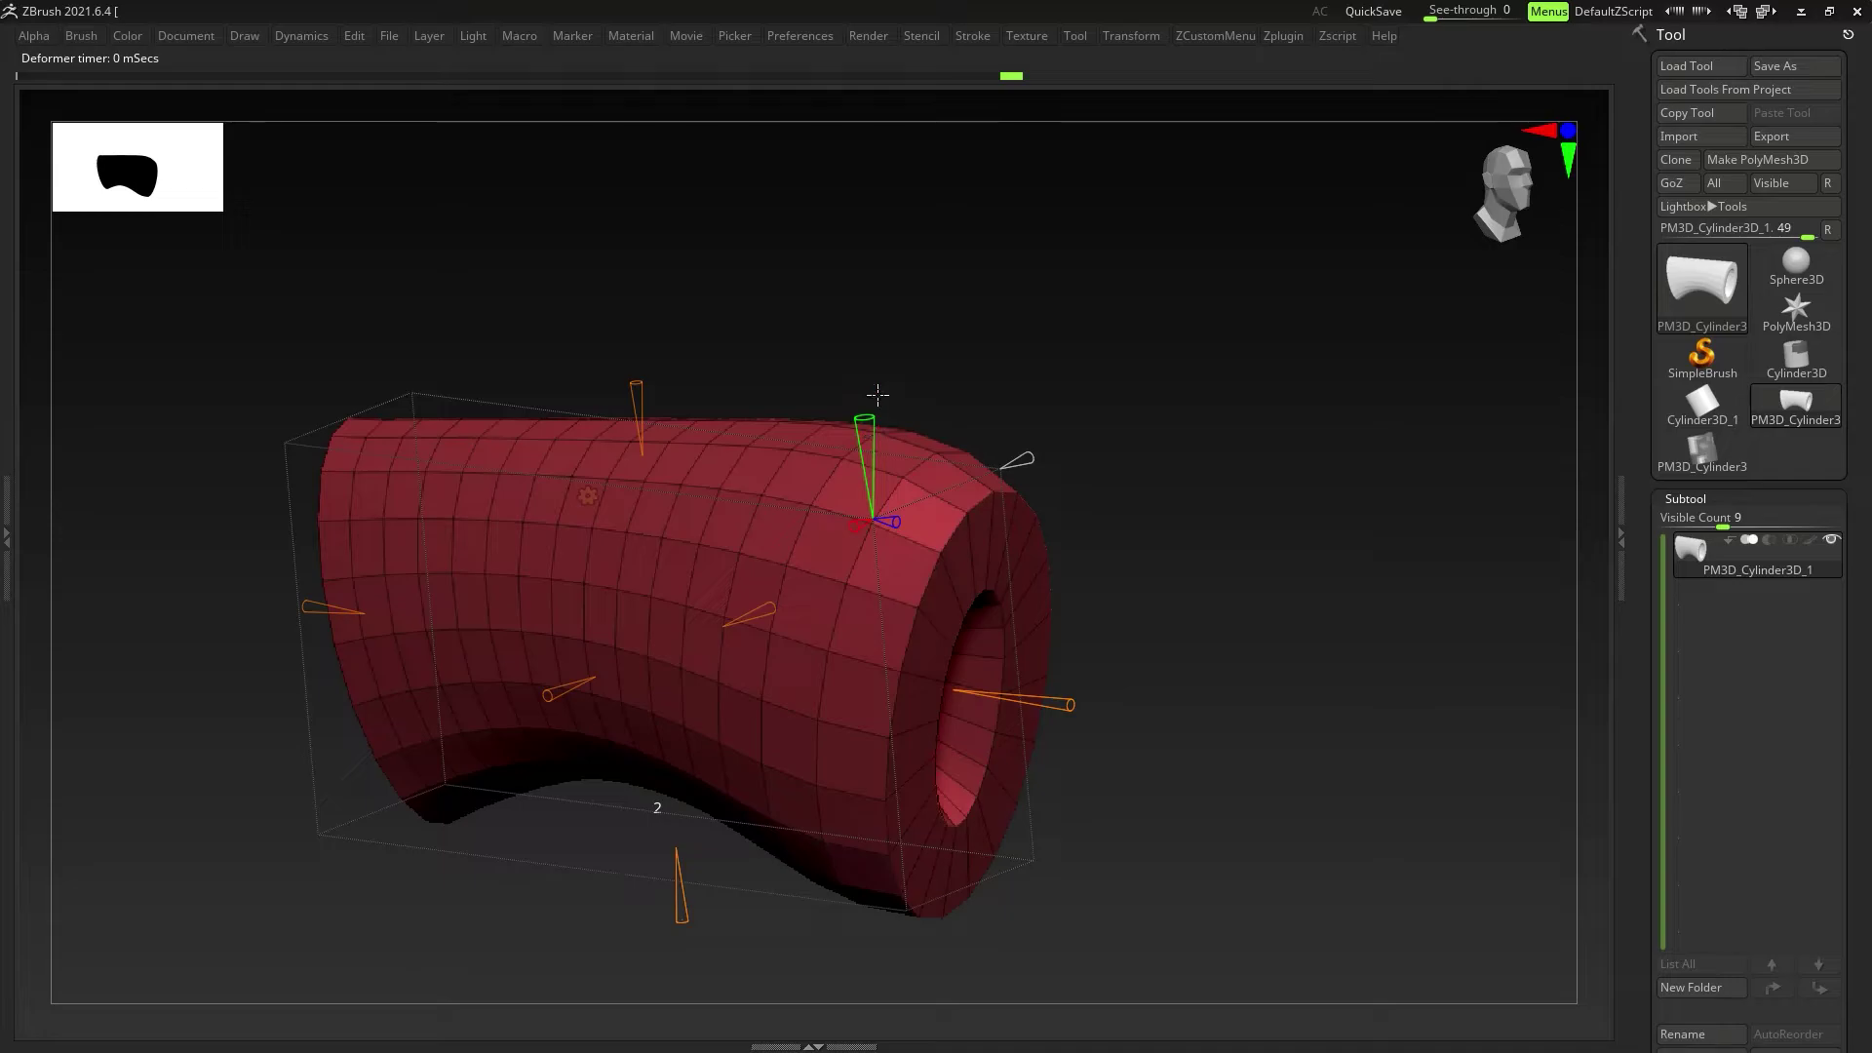
{"action": "mouse_move", "coordinate": [1059, 704]}
{"action": "left_mouse_down"}
{"action": "mouse_move", "coordinate": [1103, 708]}
{"action": "mouse_move", "coordinate": [1083, 715]}
{"action": "left_mouse_up"}
{"action": "left_click_drag", "start_coordinate": [893, 522], "coordinate": [941, 539]}
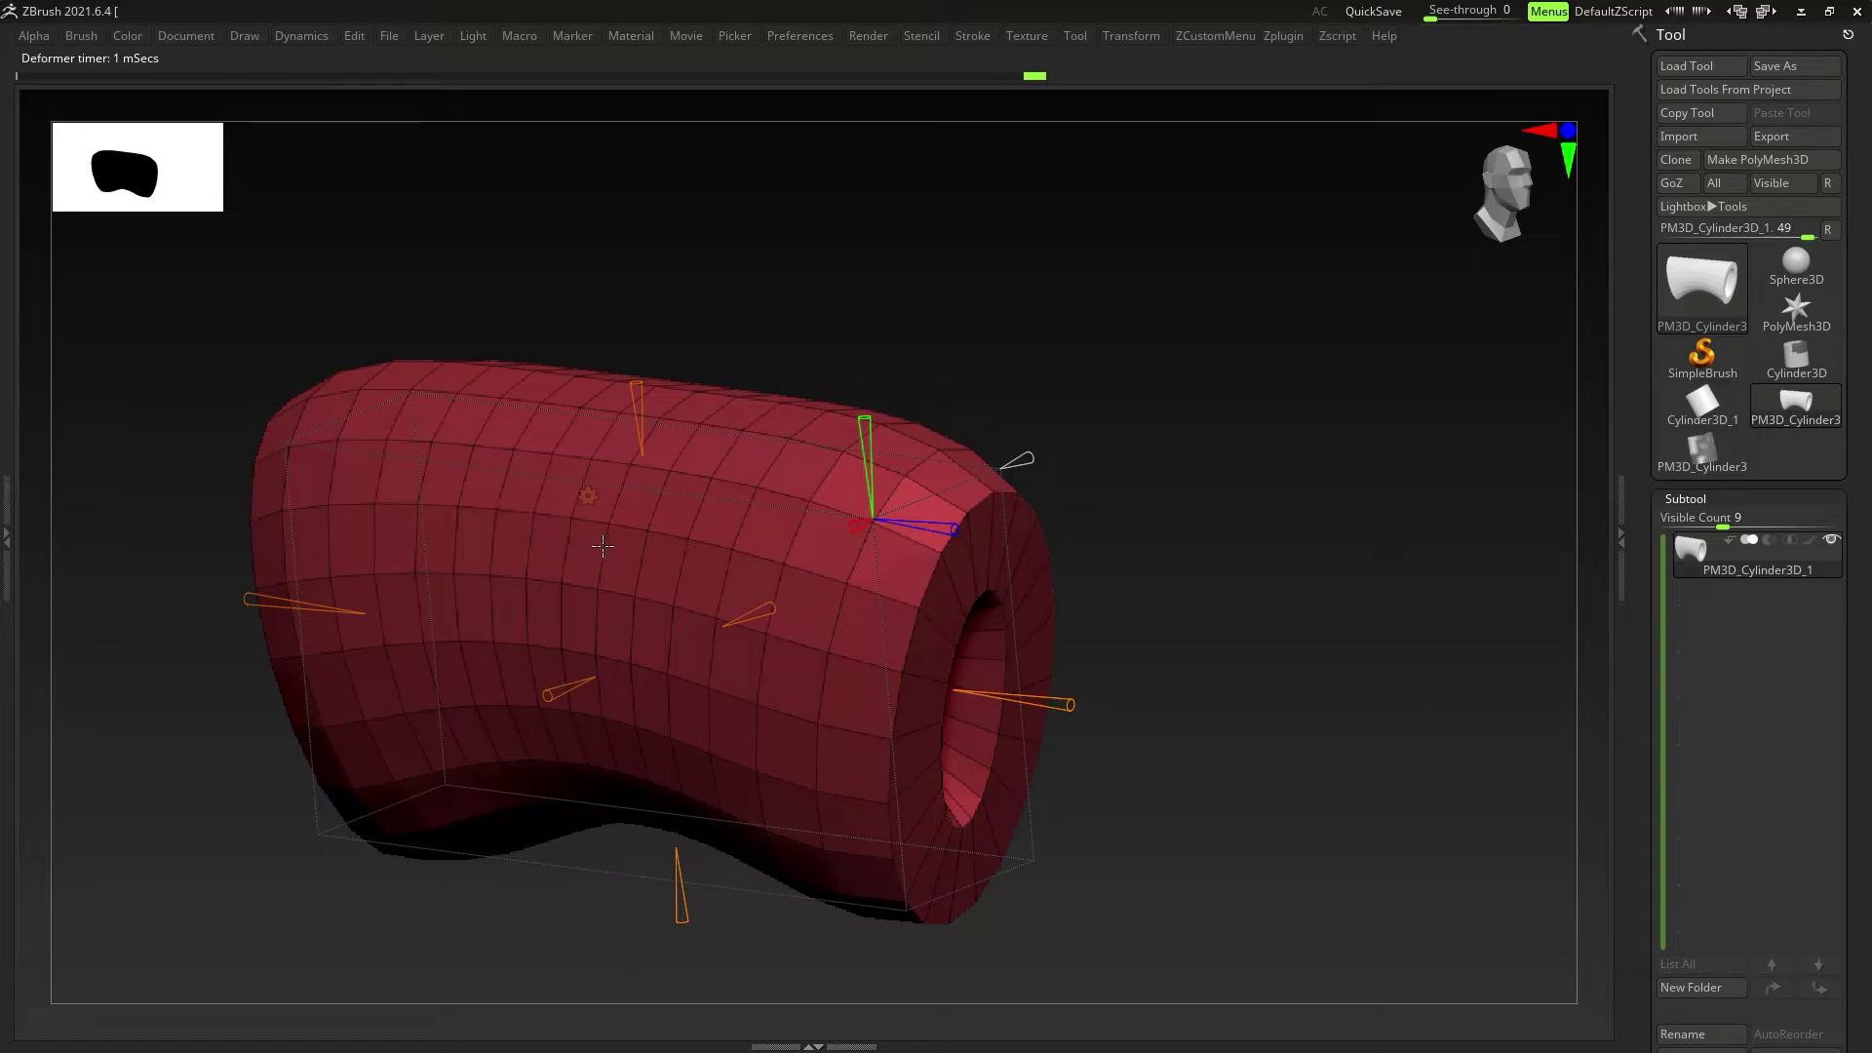
Step: Inflate the upper side of the arched tube into a large bulge and inspect it from several angles
{"action": "left_click_drag", "start_coordinate": [602, 545], "coordinate": [934, 700]}
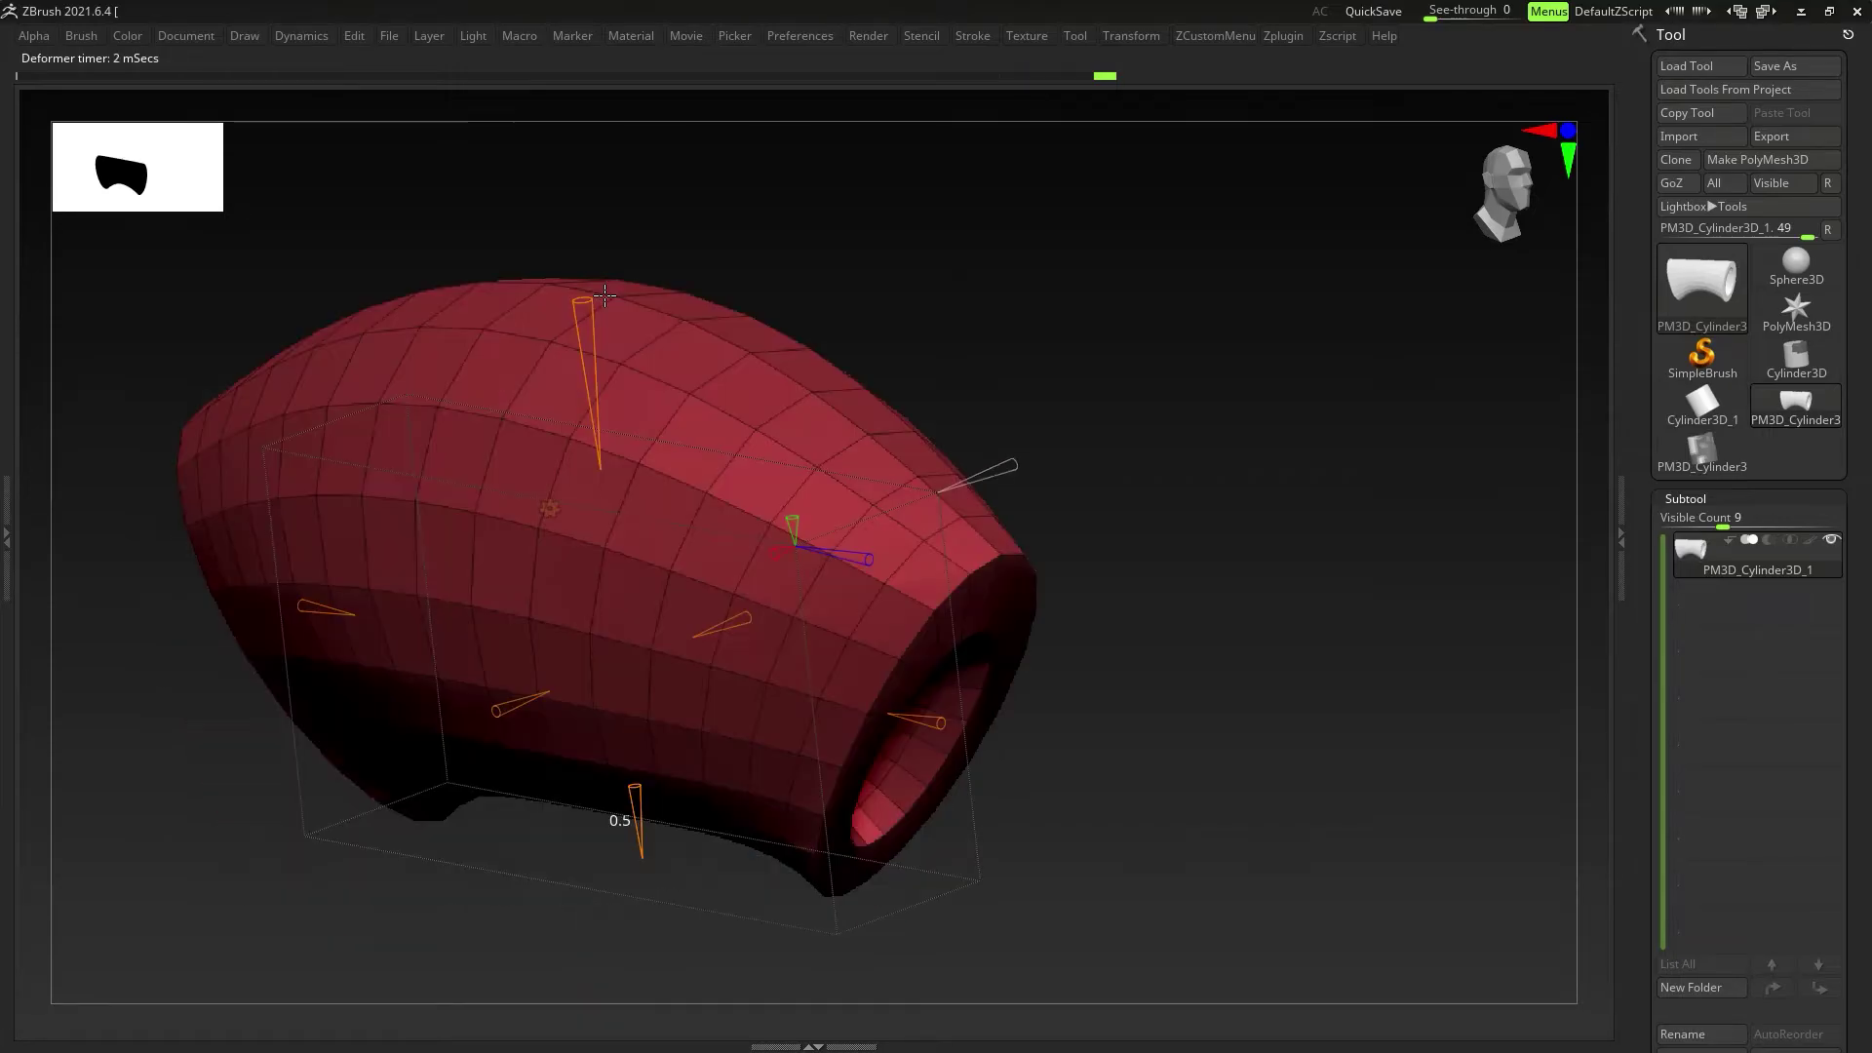
{"action": "left_click_drag", "start_coordinate": [585, 295], "coordinate": [578, 258]}
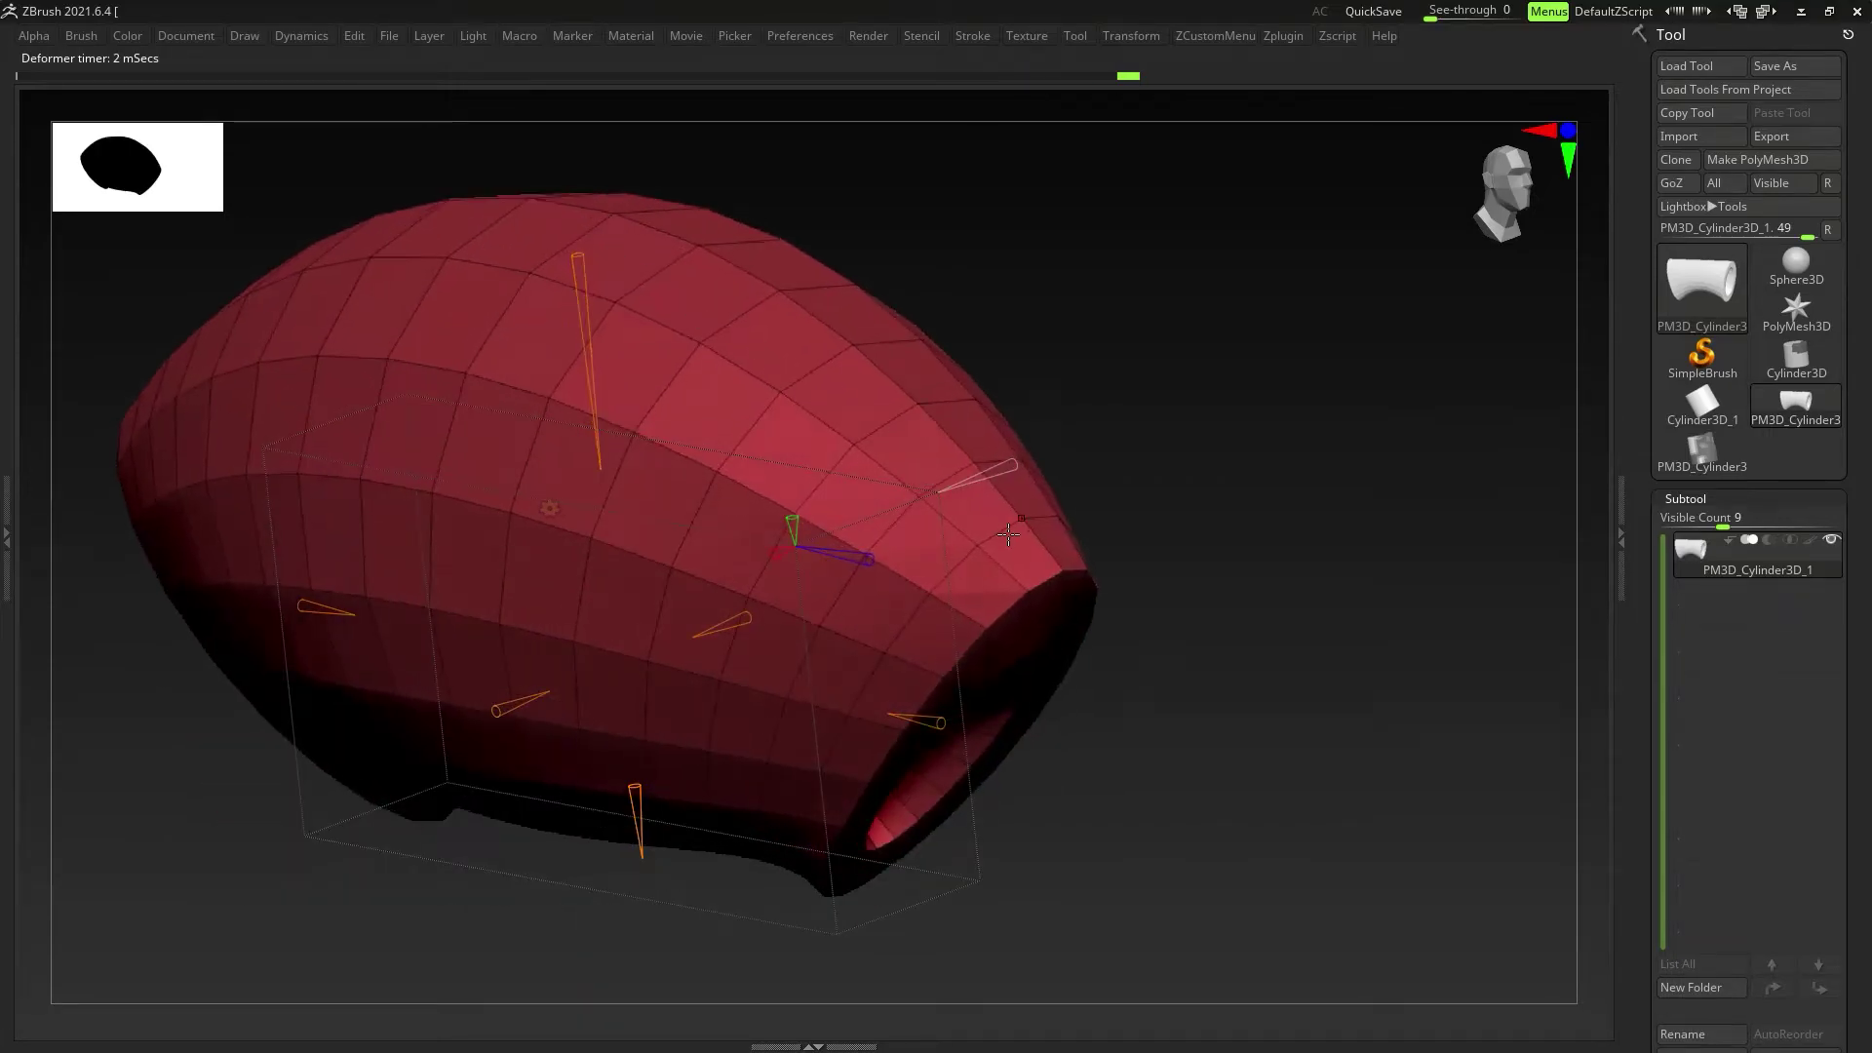
{"action": "mouse_move", "coordinate": [1017, 455]}
{"action": "left_mouse_down"}
{"action": "mouse_move", "coordinate": [953, 485]}
{"action": "mouse_move", "coordinate": [1070, 460]}
{"action": "mouse_move", "coordinate": [927, 501]}
{"action": "mouse_move", "coordinate": [1049, 467]}
{"action": "mouse_move", "coordinate": [1049, 506]}
{"action": "mouse_move", "coordinate": [1042, 463]}
{"action": "left_mouse_up"}
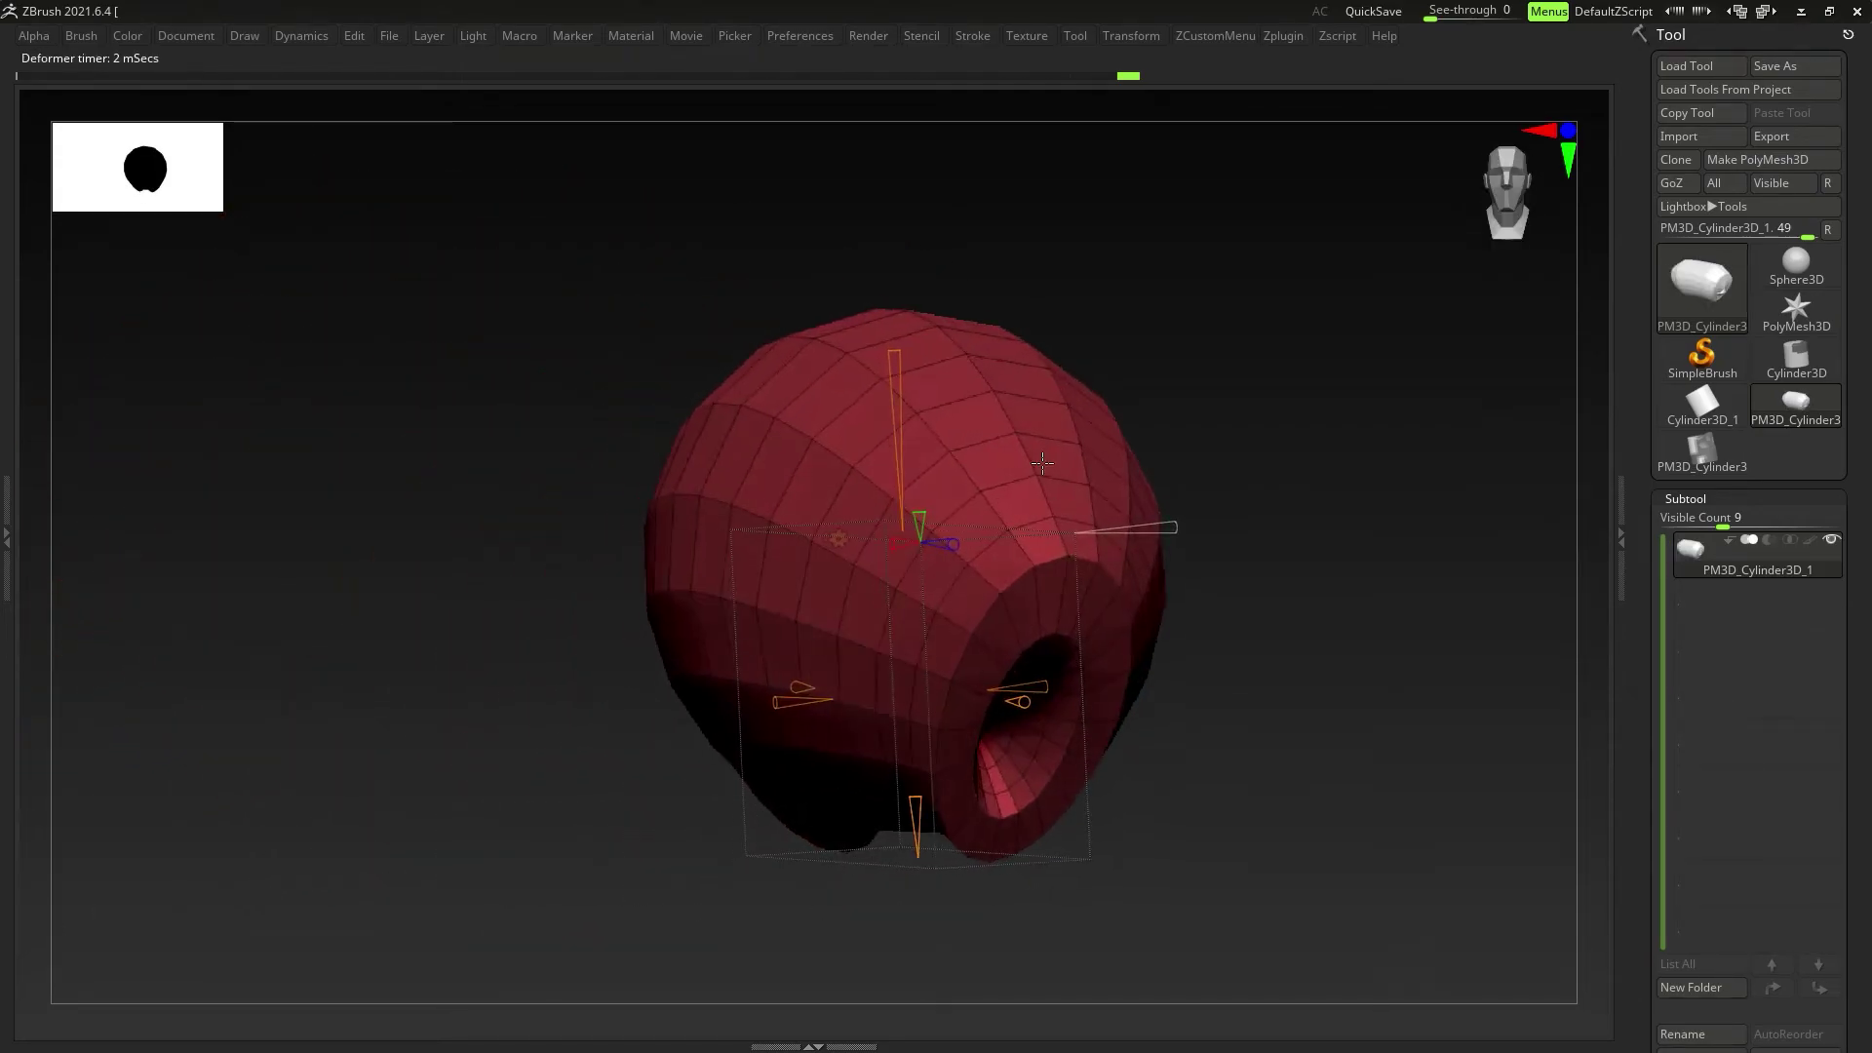
{"action": "left_click_drag", "start_coordinate": [933, 540], "coordinate": [904, 576]}
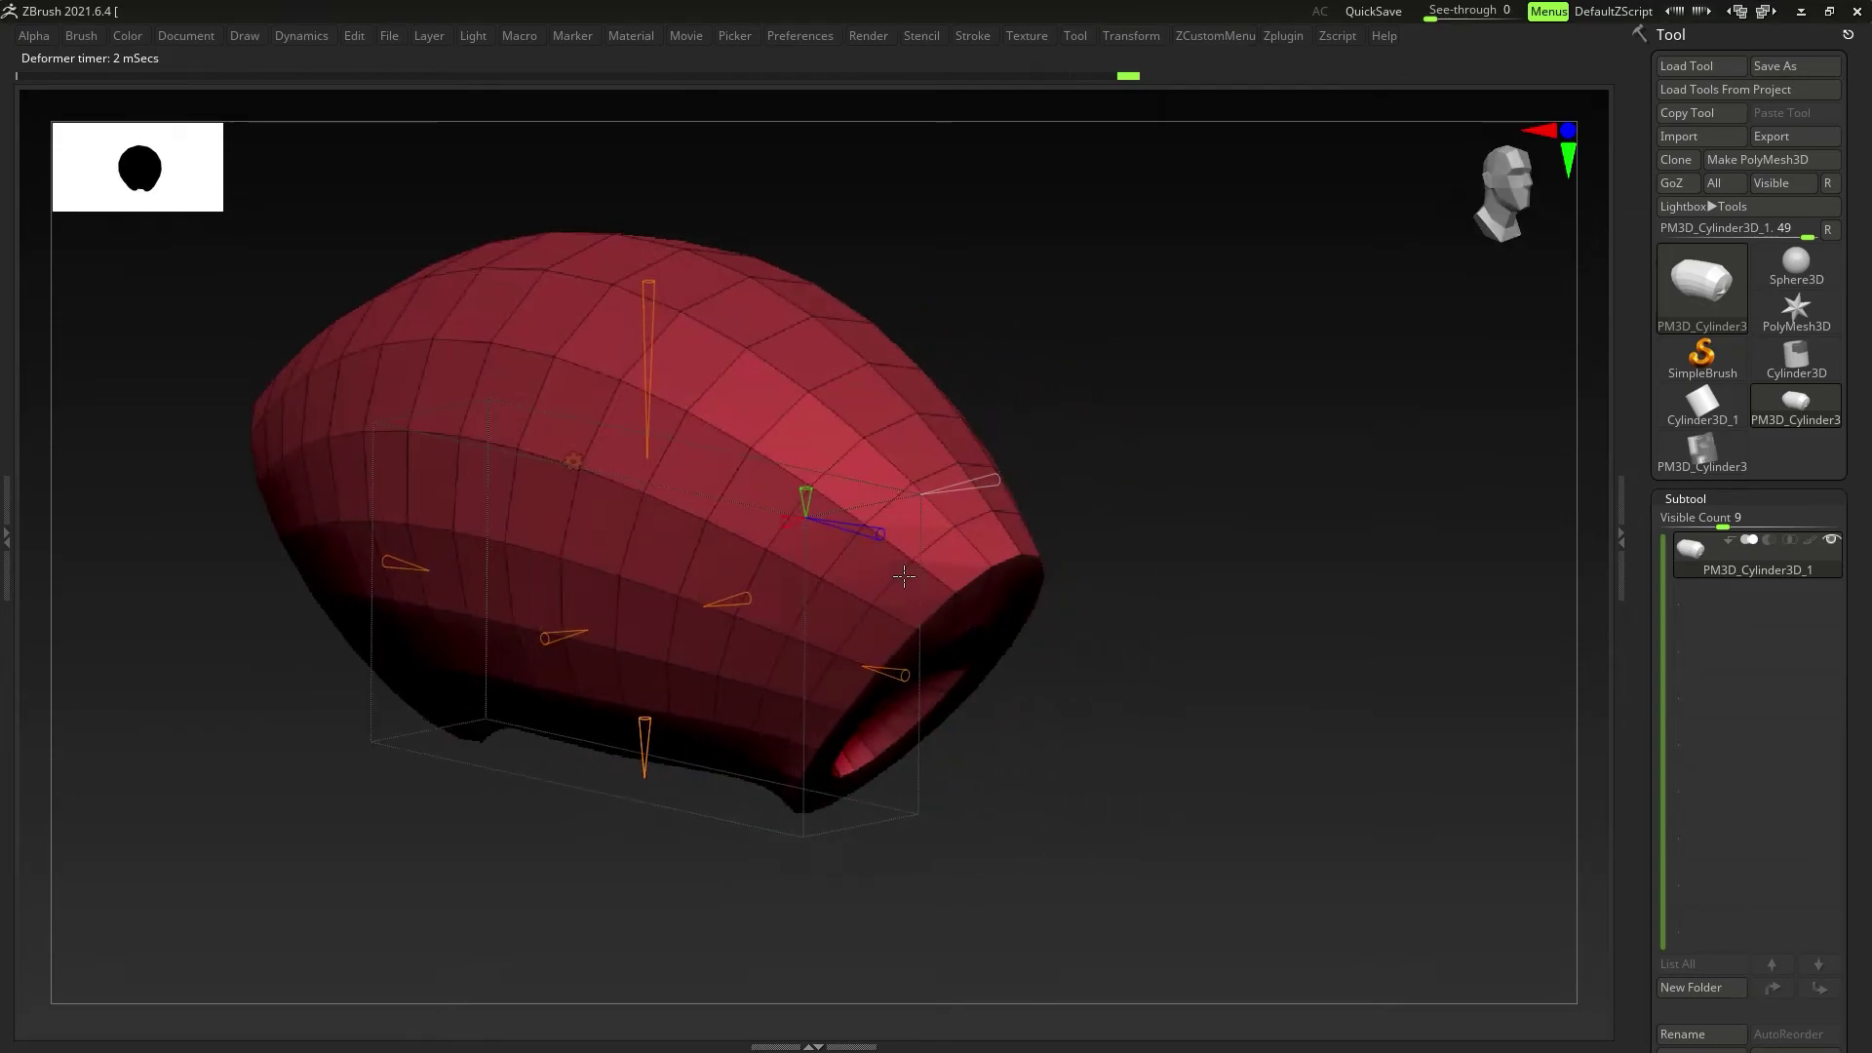
Step: Reset the tube's inflation and replace the Inflate deformer with a different transform type
{"action": "left_click", "coordinate": [573, 460]}
{"action": "left_click", "coordinate": [988, 460]}
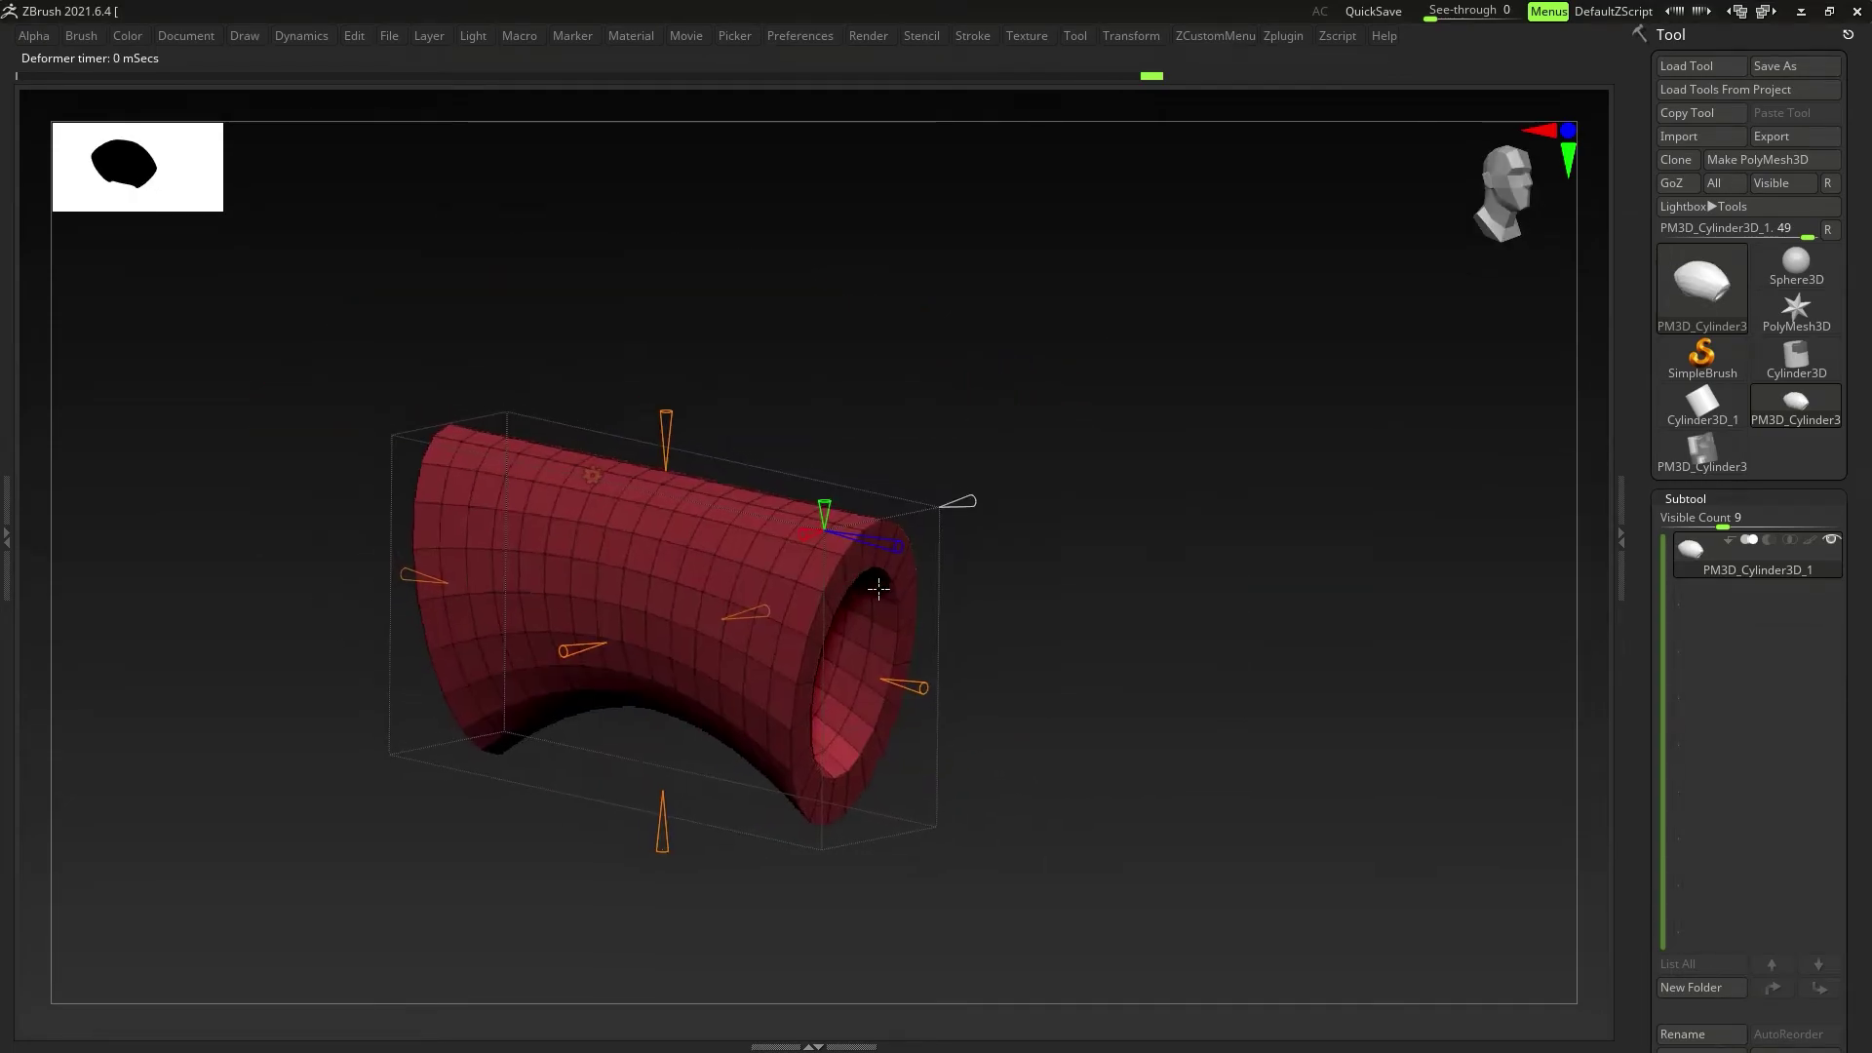
{"action": "left_click", "coordinate": [660, 508]}
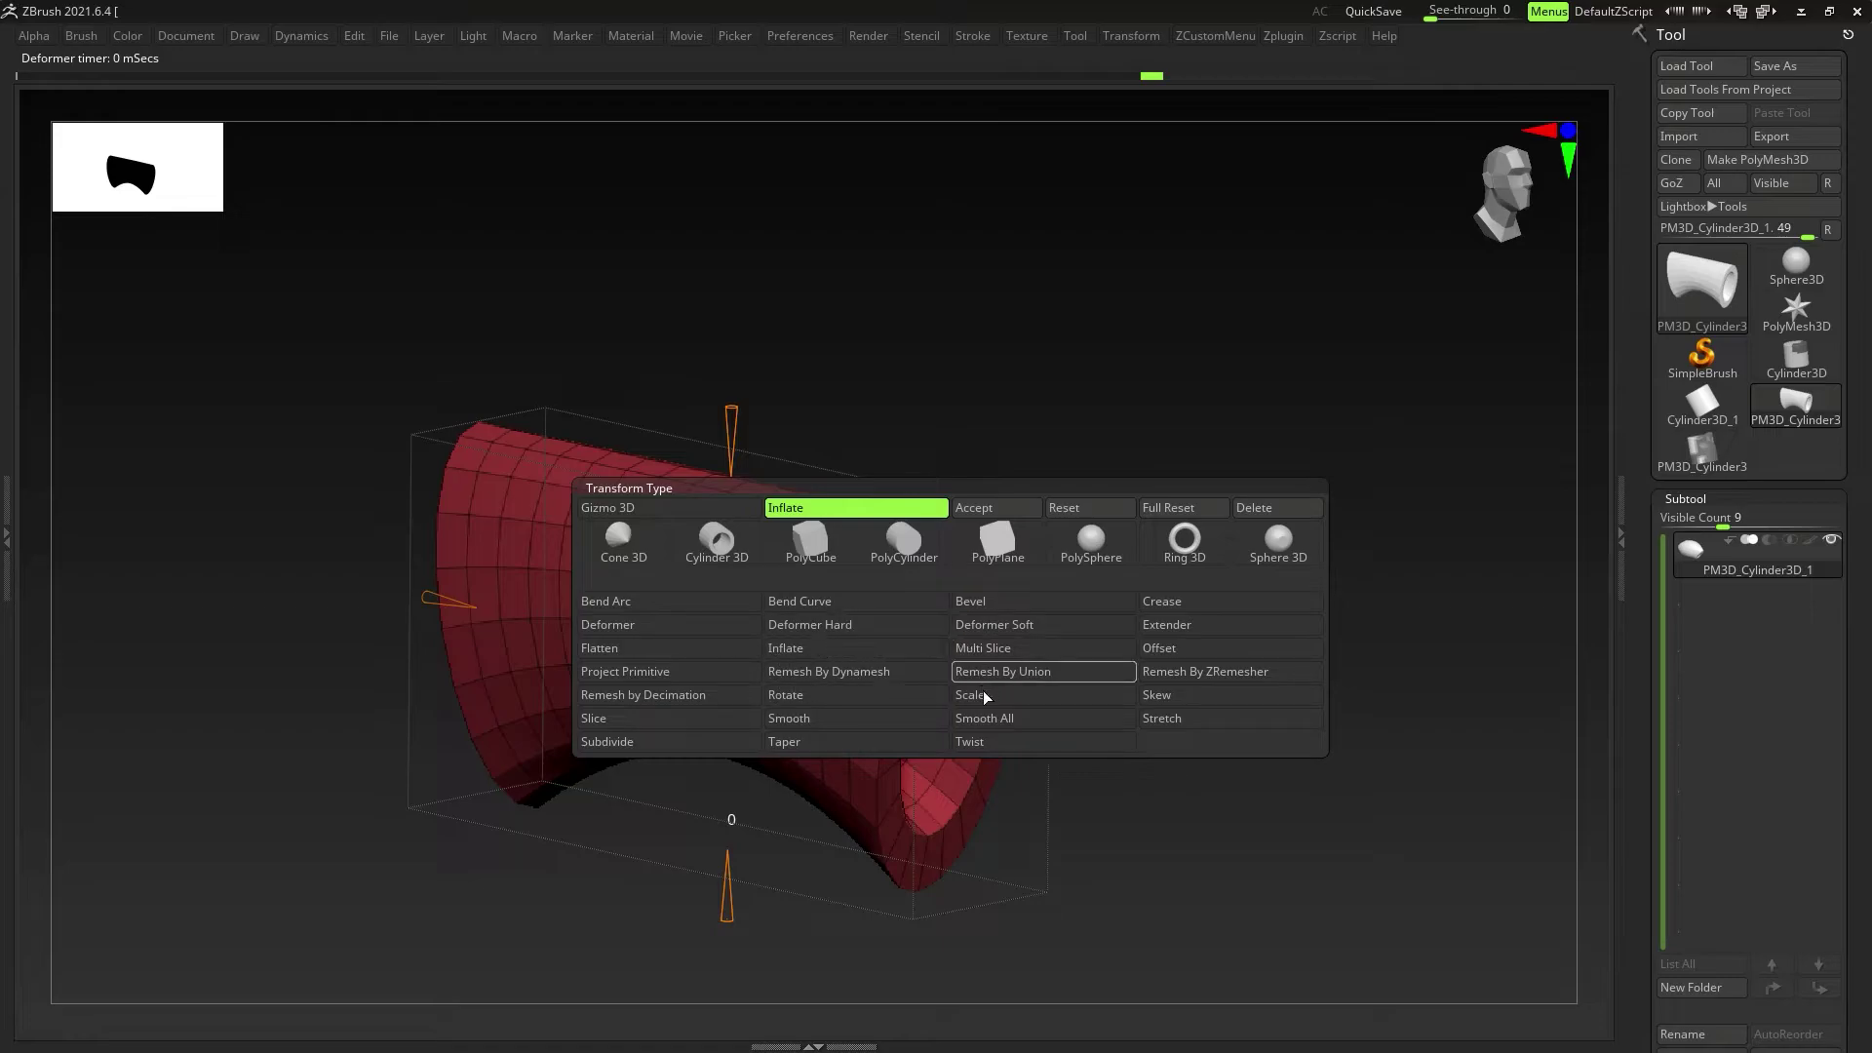
{"action": "left_click", "coordinate": [659, 731]}
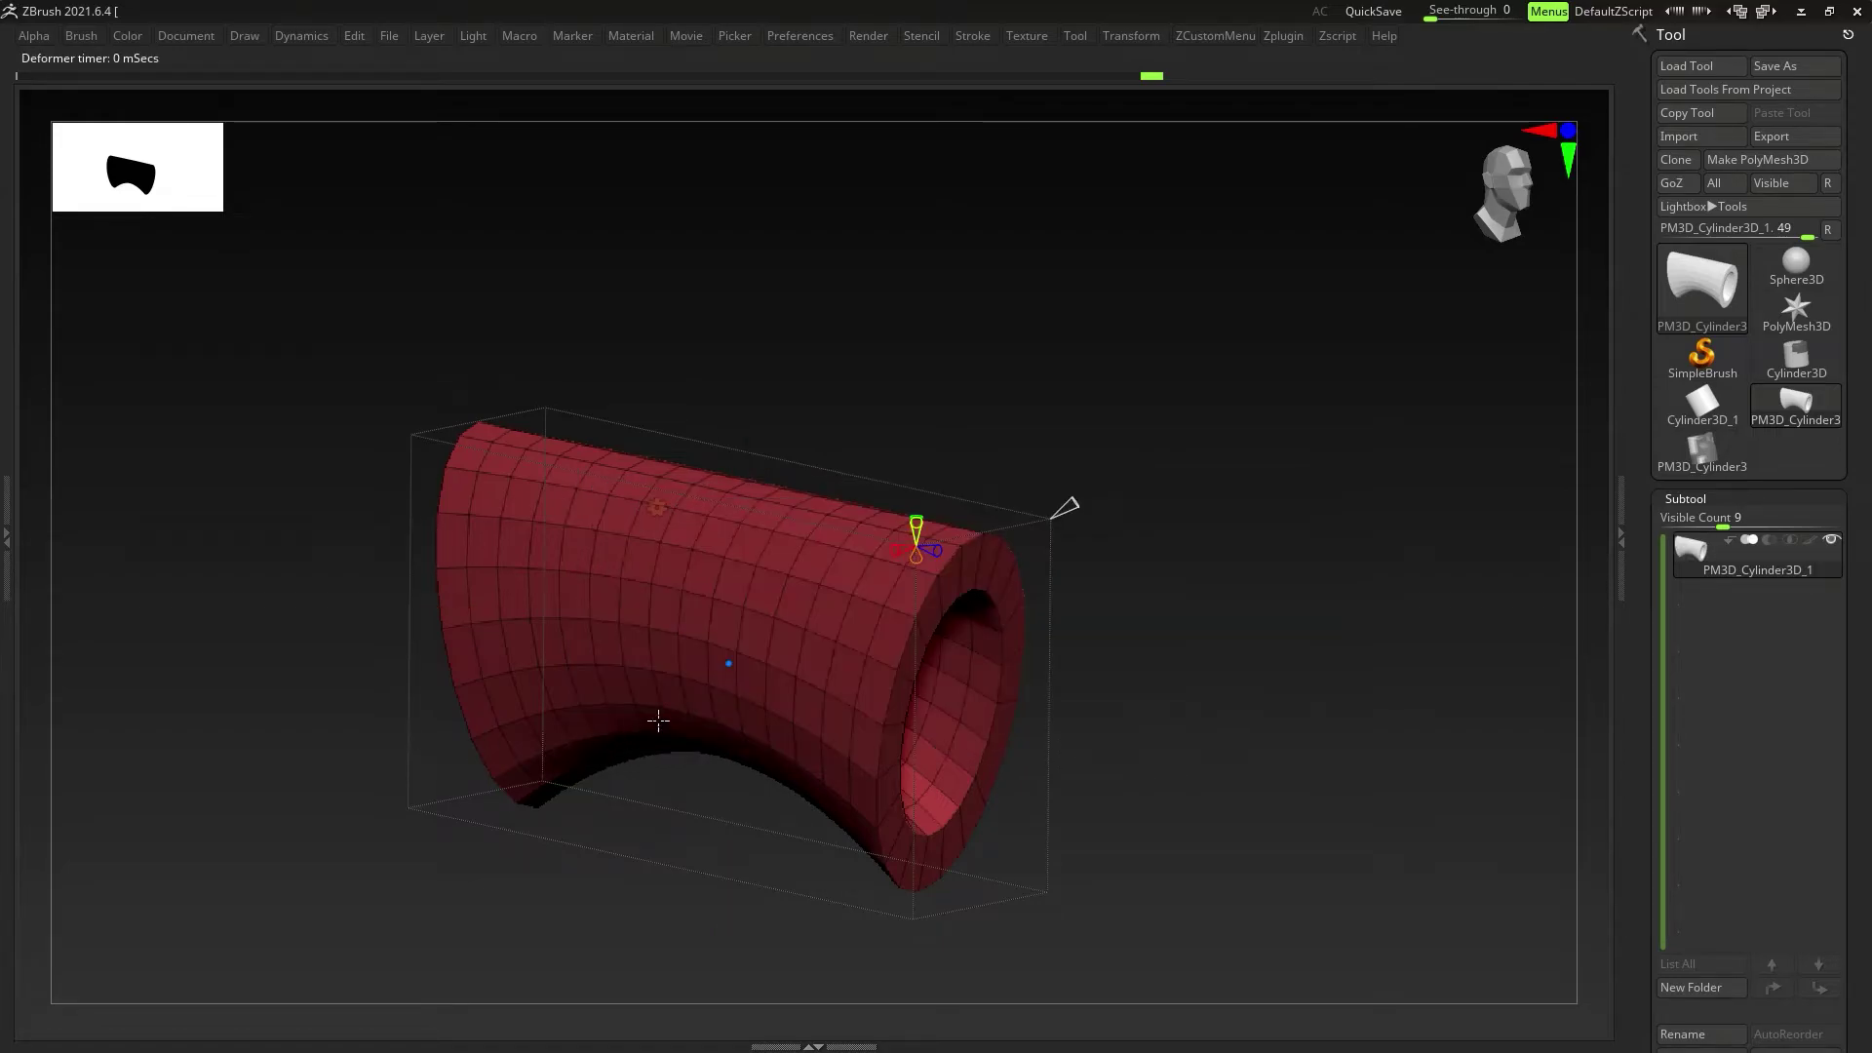
Step: Move the slice back and forth along the tube's length and then turn it into a lengthwise cut along the upper side
{"action": "left_click_drag", "start_coordinate": [688, 682], "coordinate": [772, 683]}
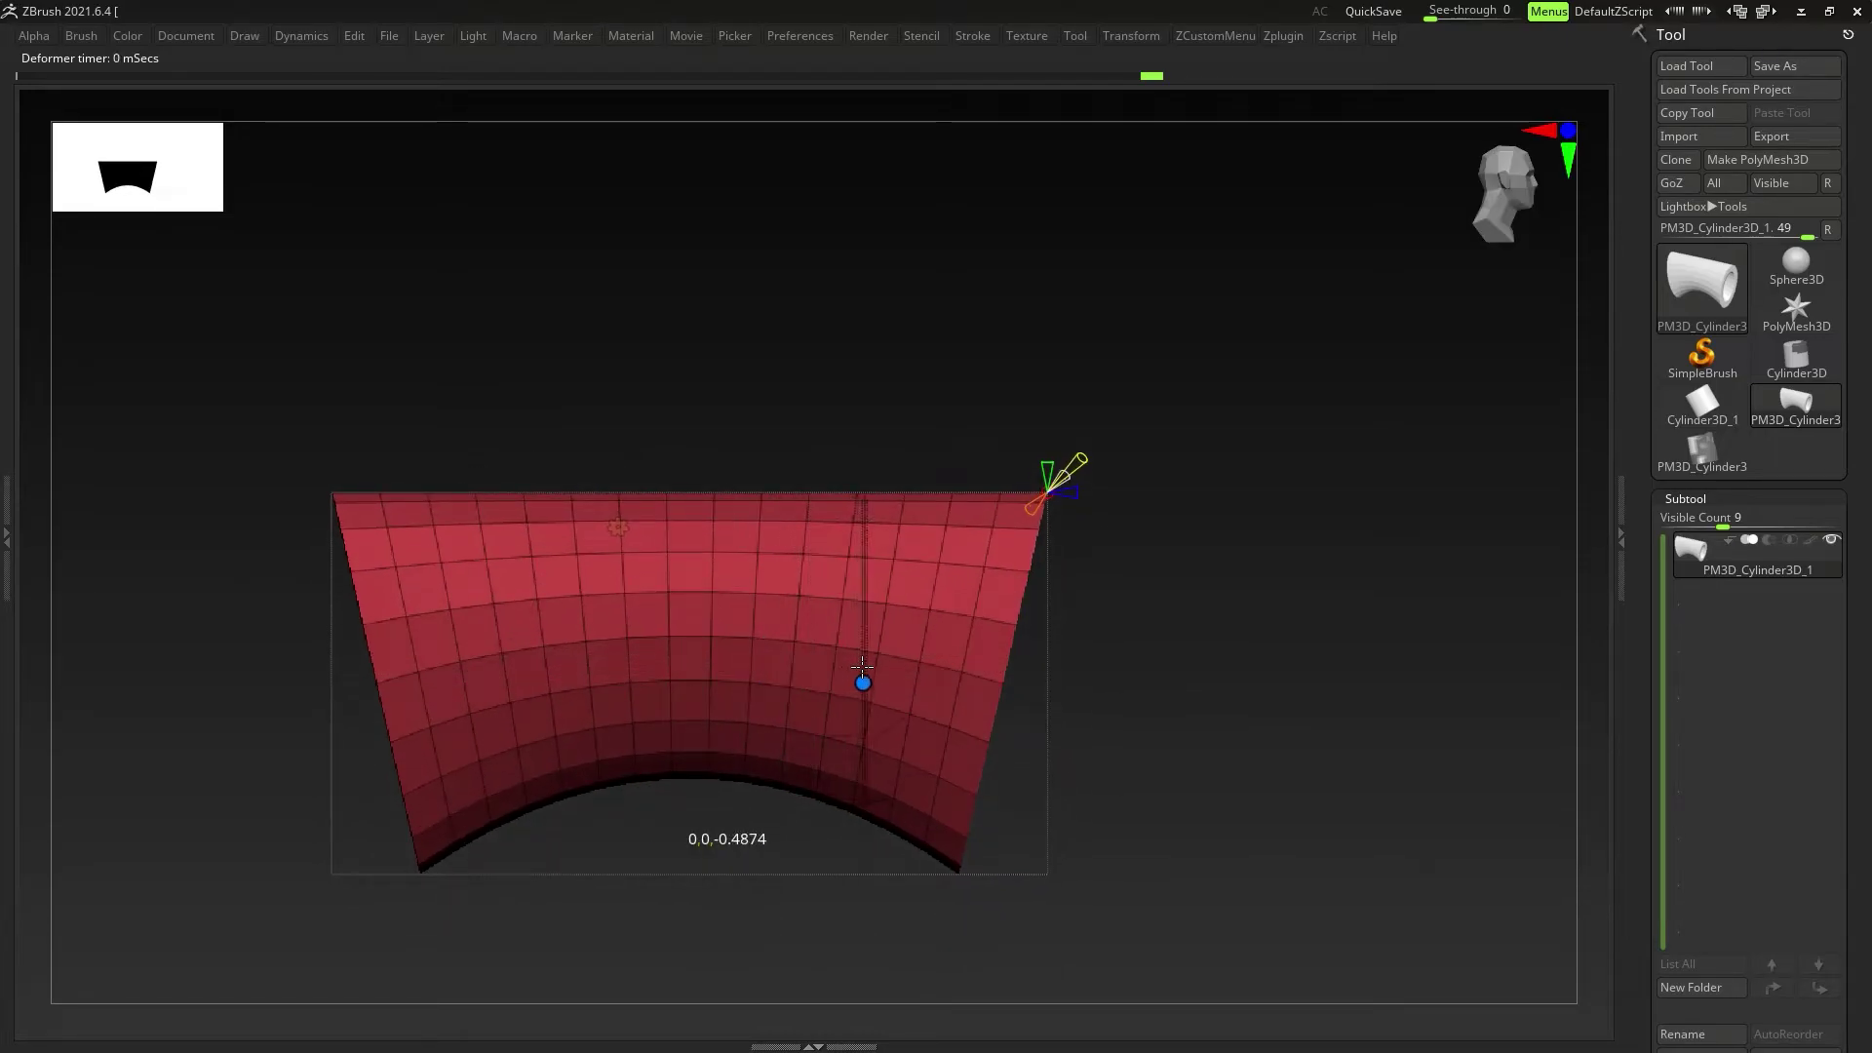
{"action": "left_click_drag", "start_coordinate": [846, 682], "coordinate": [745, 686]}
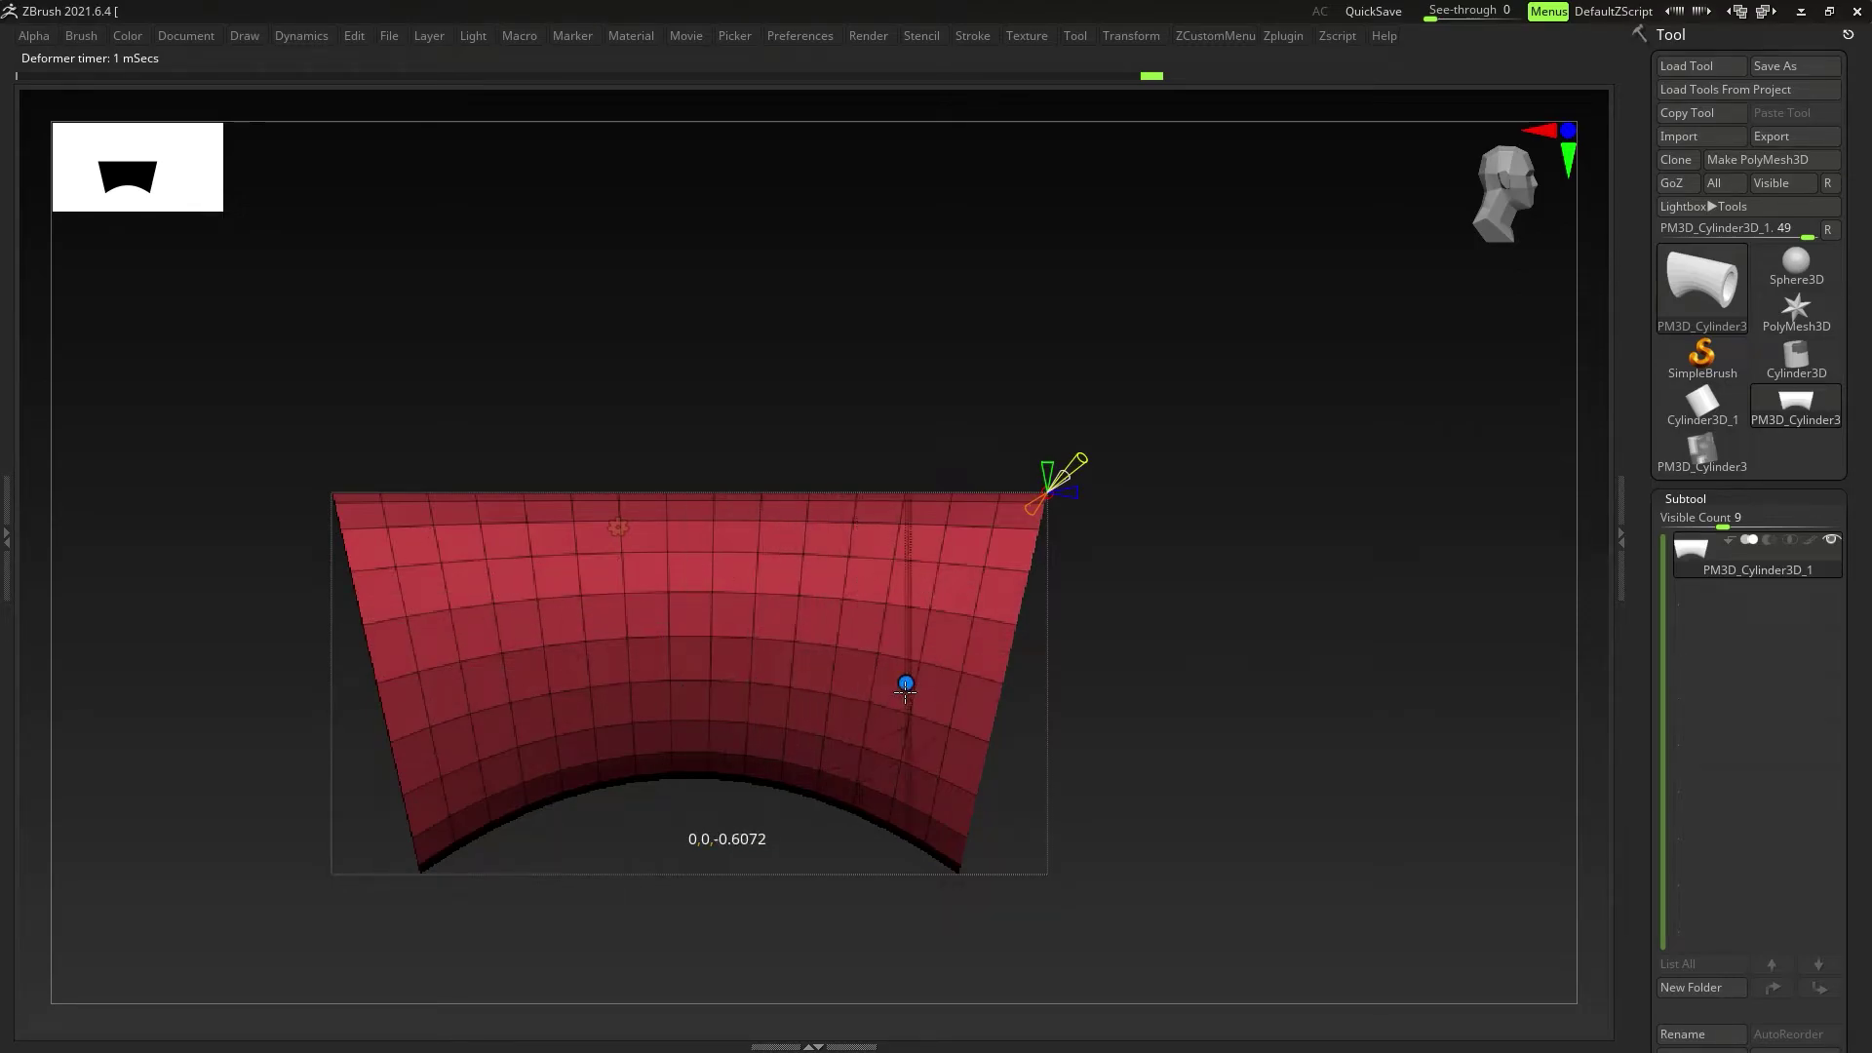
{"action": "mouse_move", "coordinate": [713, 692]}
{"action": "left_mouse_down"}
{"action": "mouse_move", "coordinate": [686, 695]}
{"action": "mouse_move", "coordinate": [686, 582]}
{"action": "mouse_move", "coordinate": [694, 683]}
{"action": "left_mouse_up"}
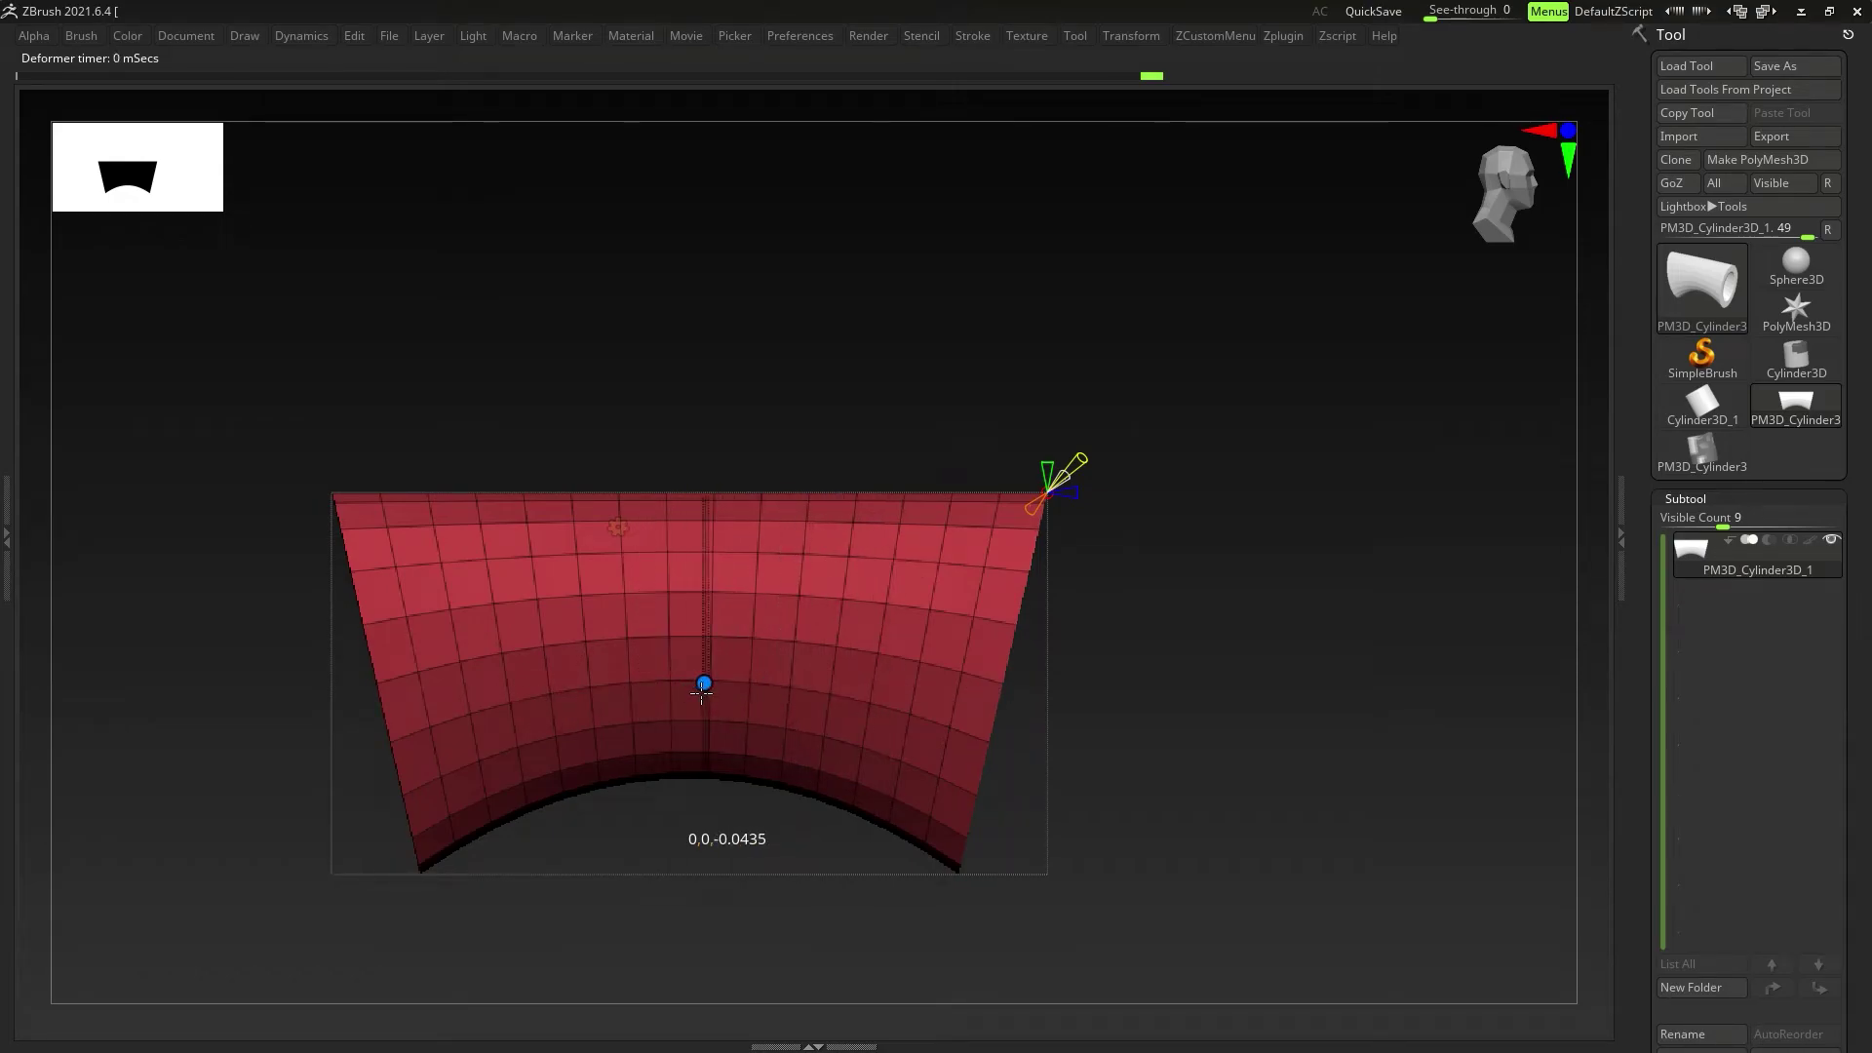
{"action": "left_click_drag", "start_coordinate": [702, 692], "coordinate": [683, 543]}
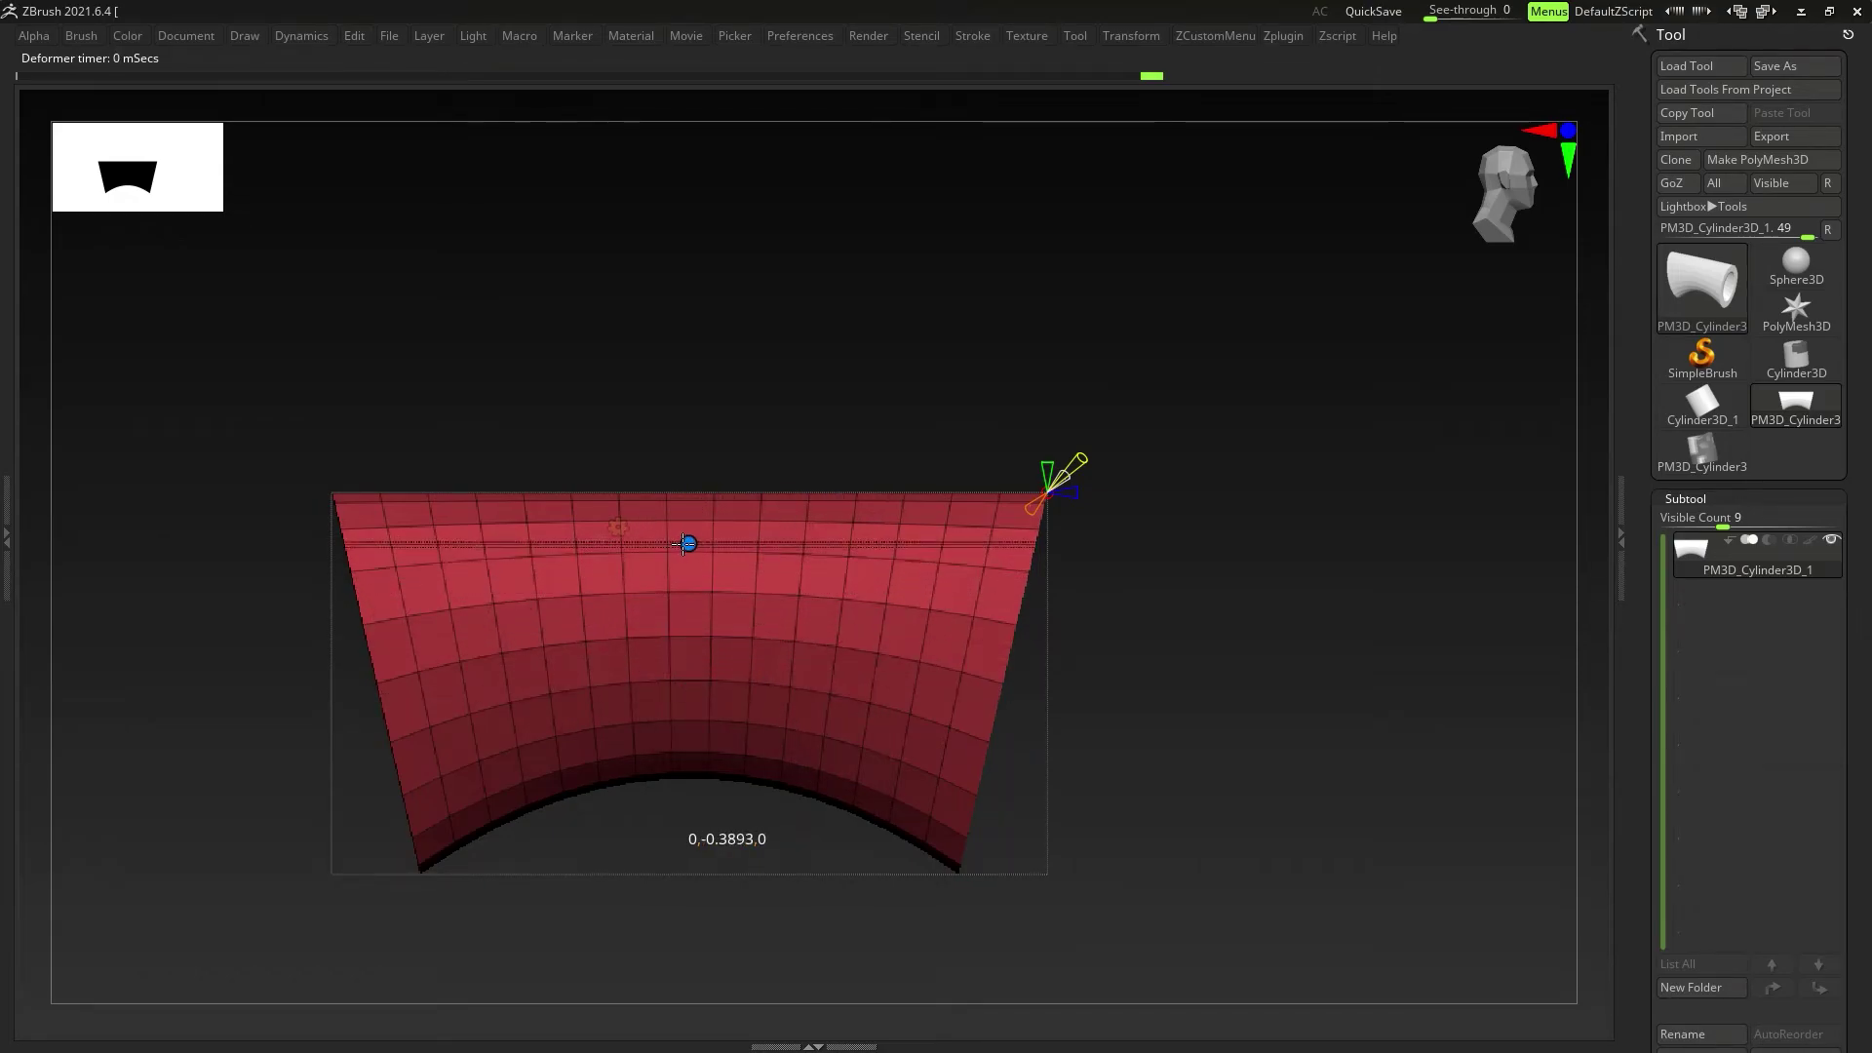
Step: Set the slice width to 0.025, forming a raised band lengthwise along the tube's upper side
{"action": "right_click_drag", "start_coordinate": [700, 585], "coordinate": [883, 700]}
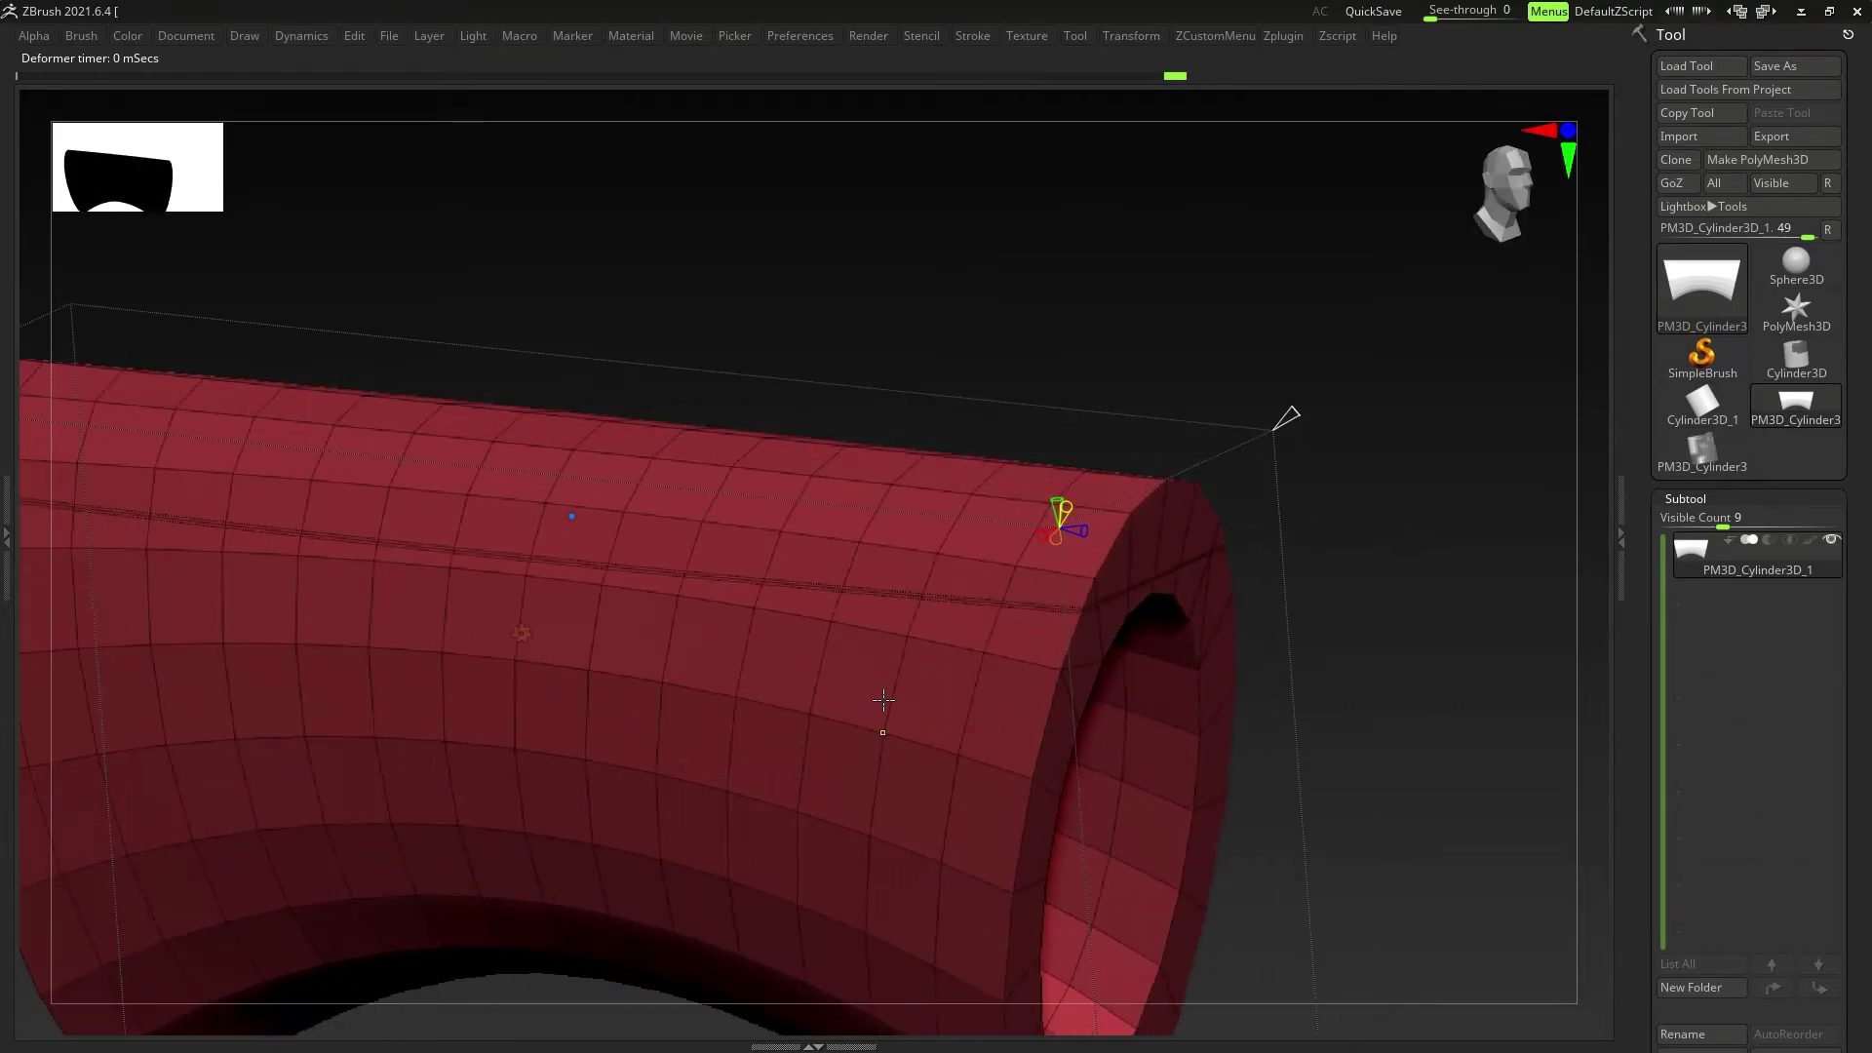
{"action": "right_click_drag", "start_coordinate": [835, 618], "coordinate": [1020, 673], "text": "alt"}
{"action": "right_click_drag", "start_coordinate": [1193, 550], "coordinate": [1293, 505]}
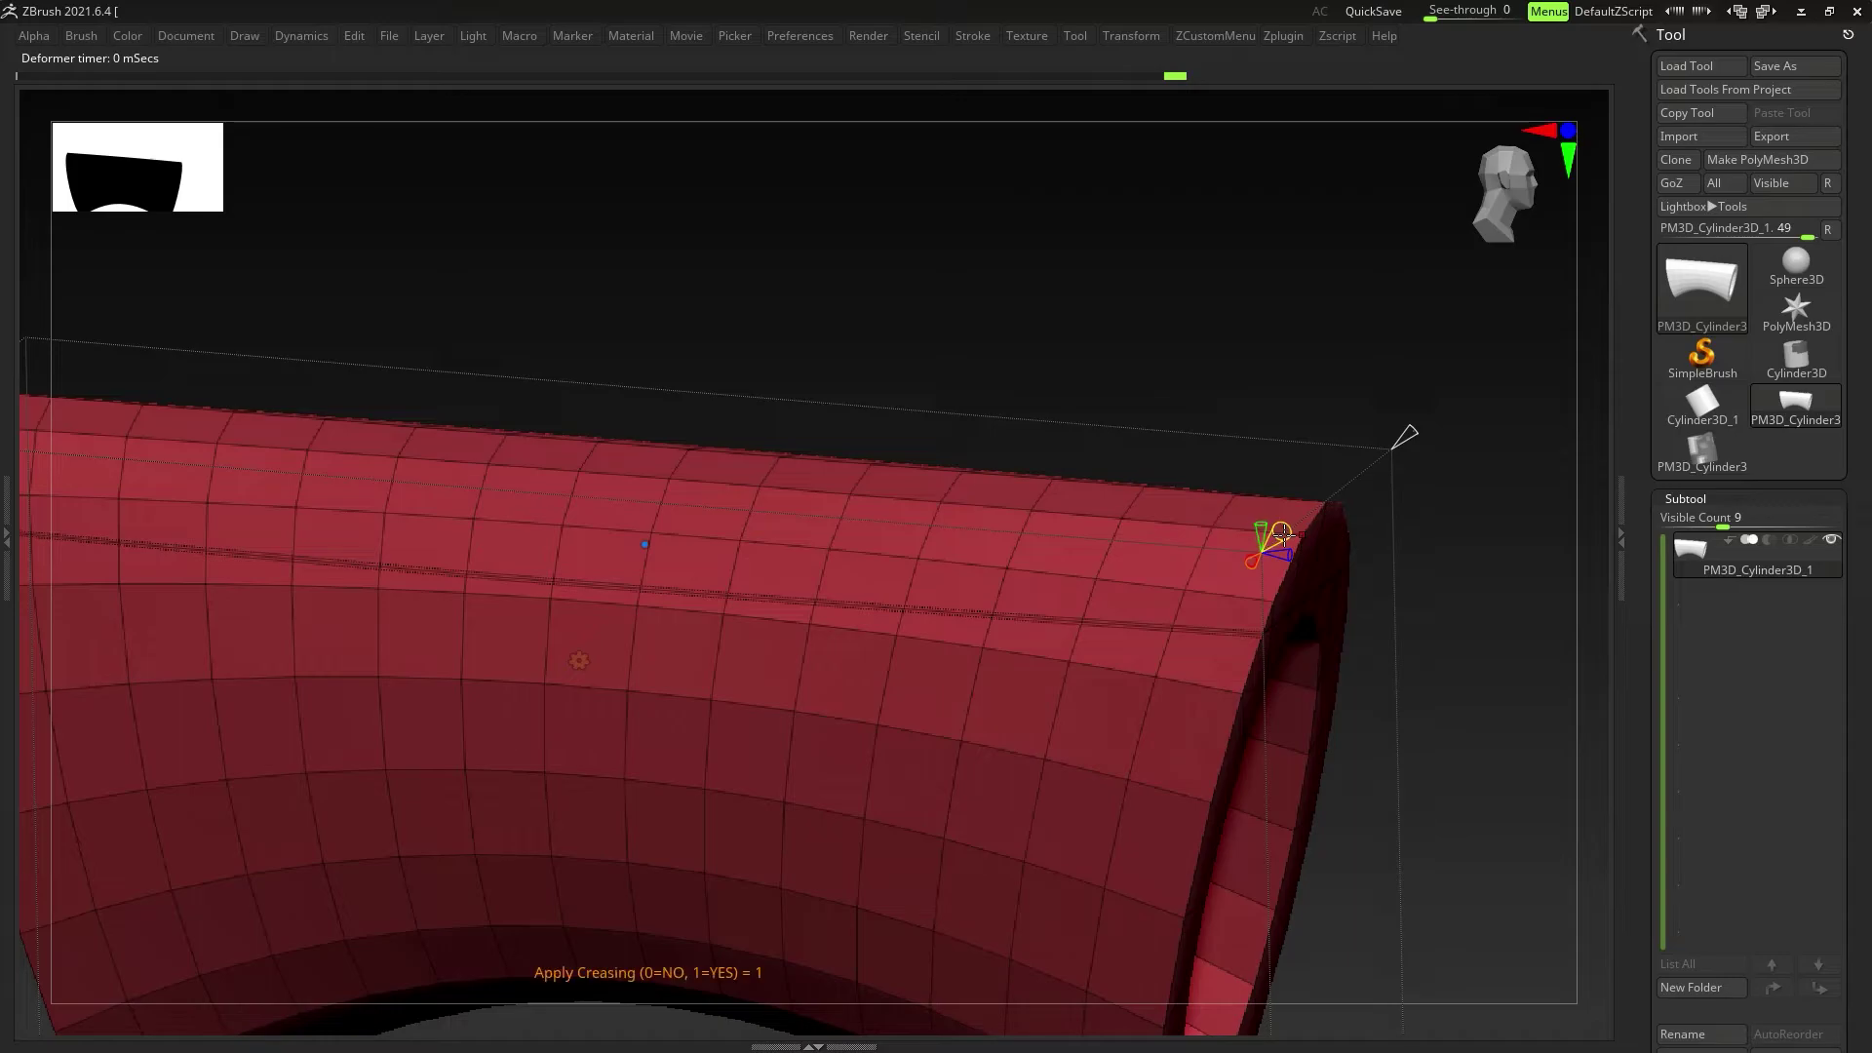
{"action": "mouse_move", "coordinate": [1280, 538]}
{"action": "left_mouse_down"}
{"action": "mouse_move", "coordinate": [1264, 553]}
{"action": "mouse_move", "coordinate": [1305, 563]}
{"action": "left_mouse_up"}
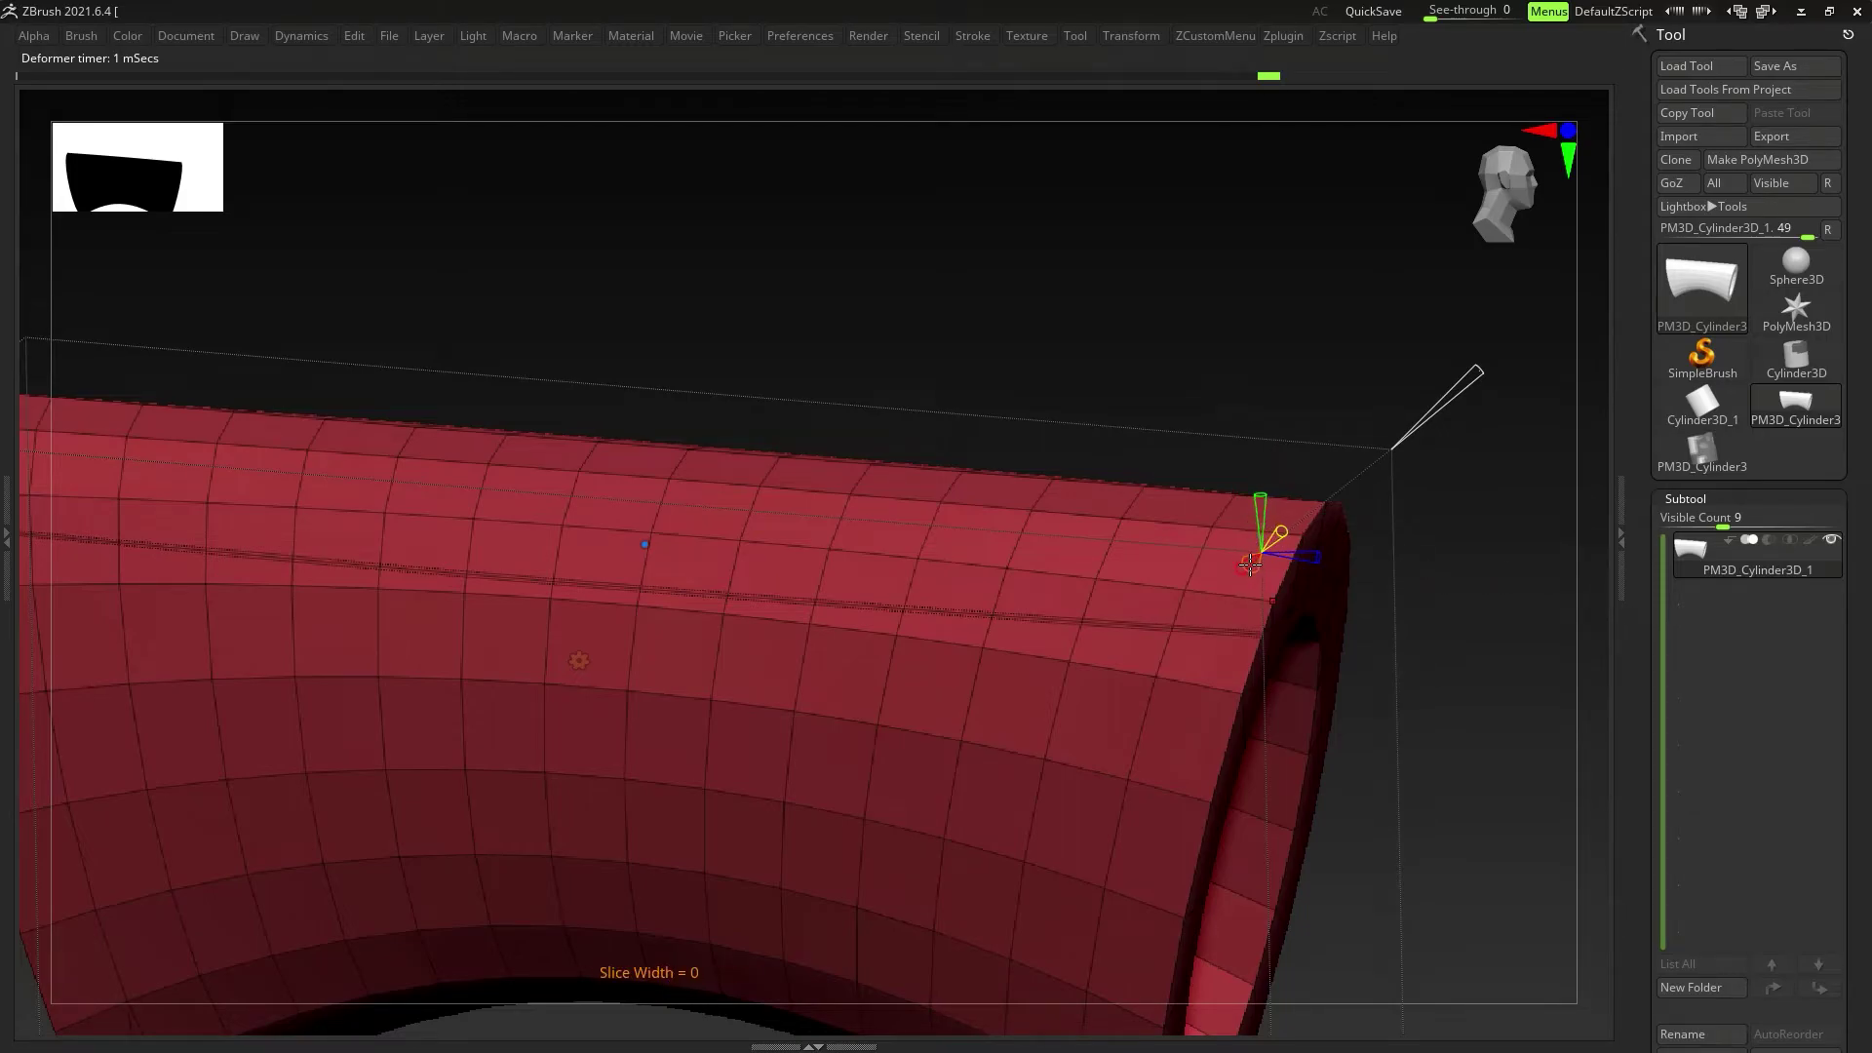
{"action": "left_click_drag", "start_coordinate": [1251, 563], "coordinate": [1241, 584]}
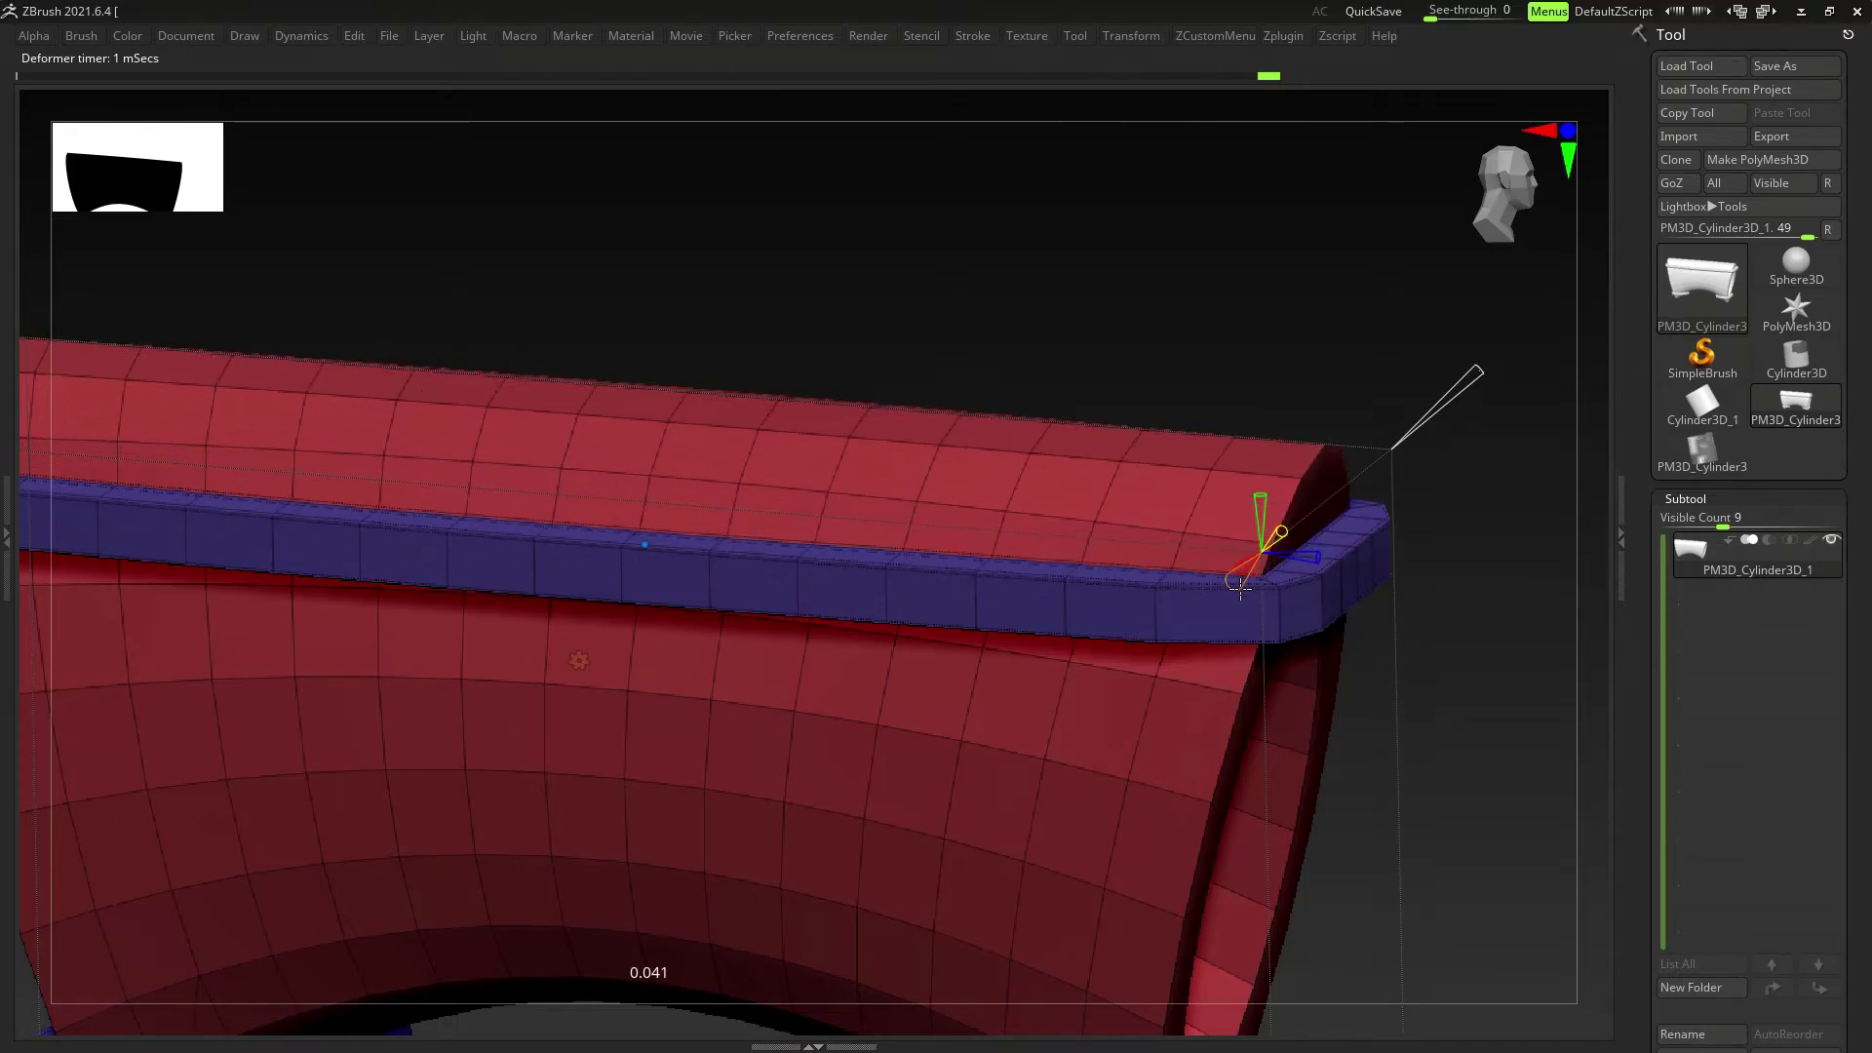
{"action": "right_click_drag", "start_coordinate": [1230, 588], "coordinate": [1193, 613]}
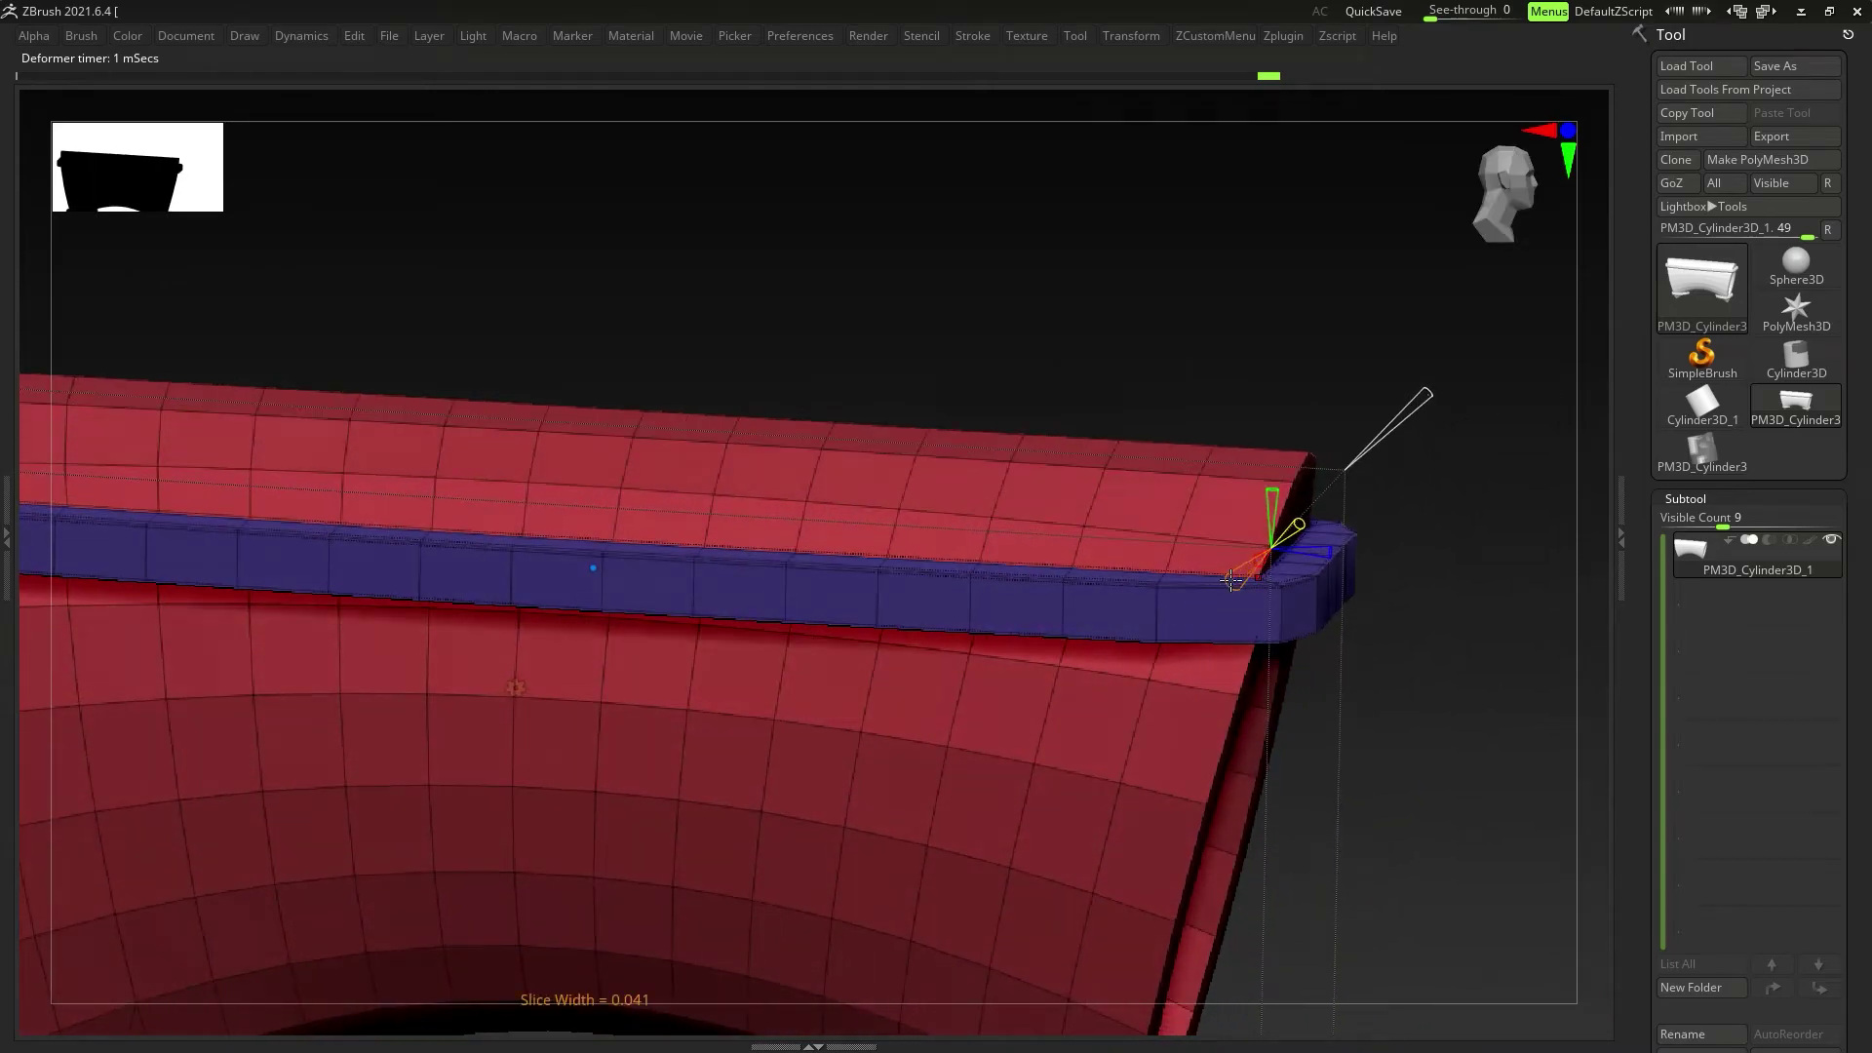
{"action": "left_click_drag", "start_coordinate": [1232, 581], "coordinate": [1253, 576]}
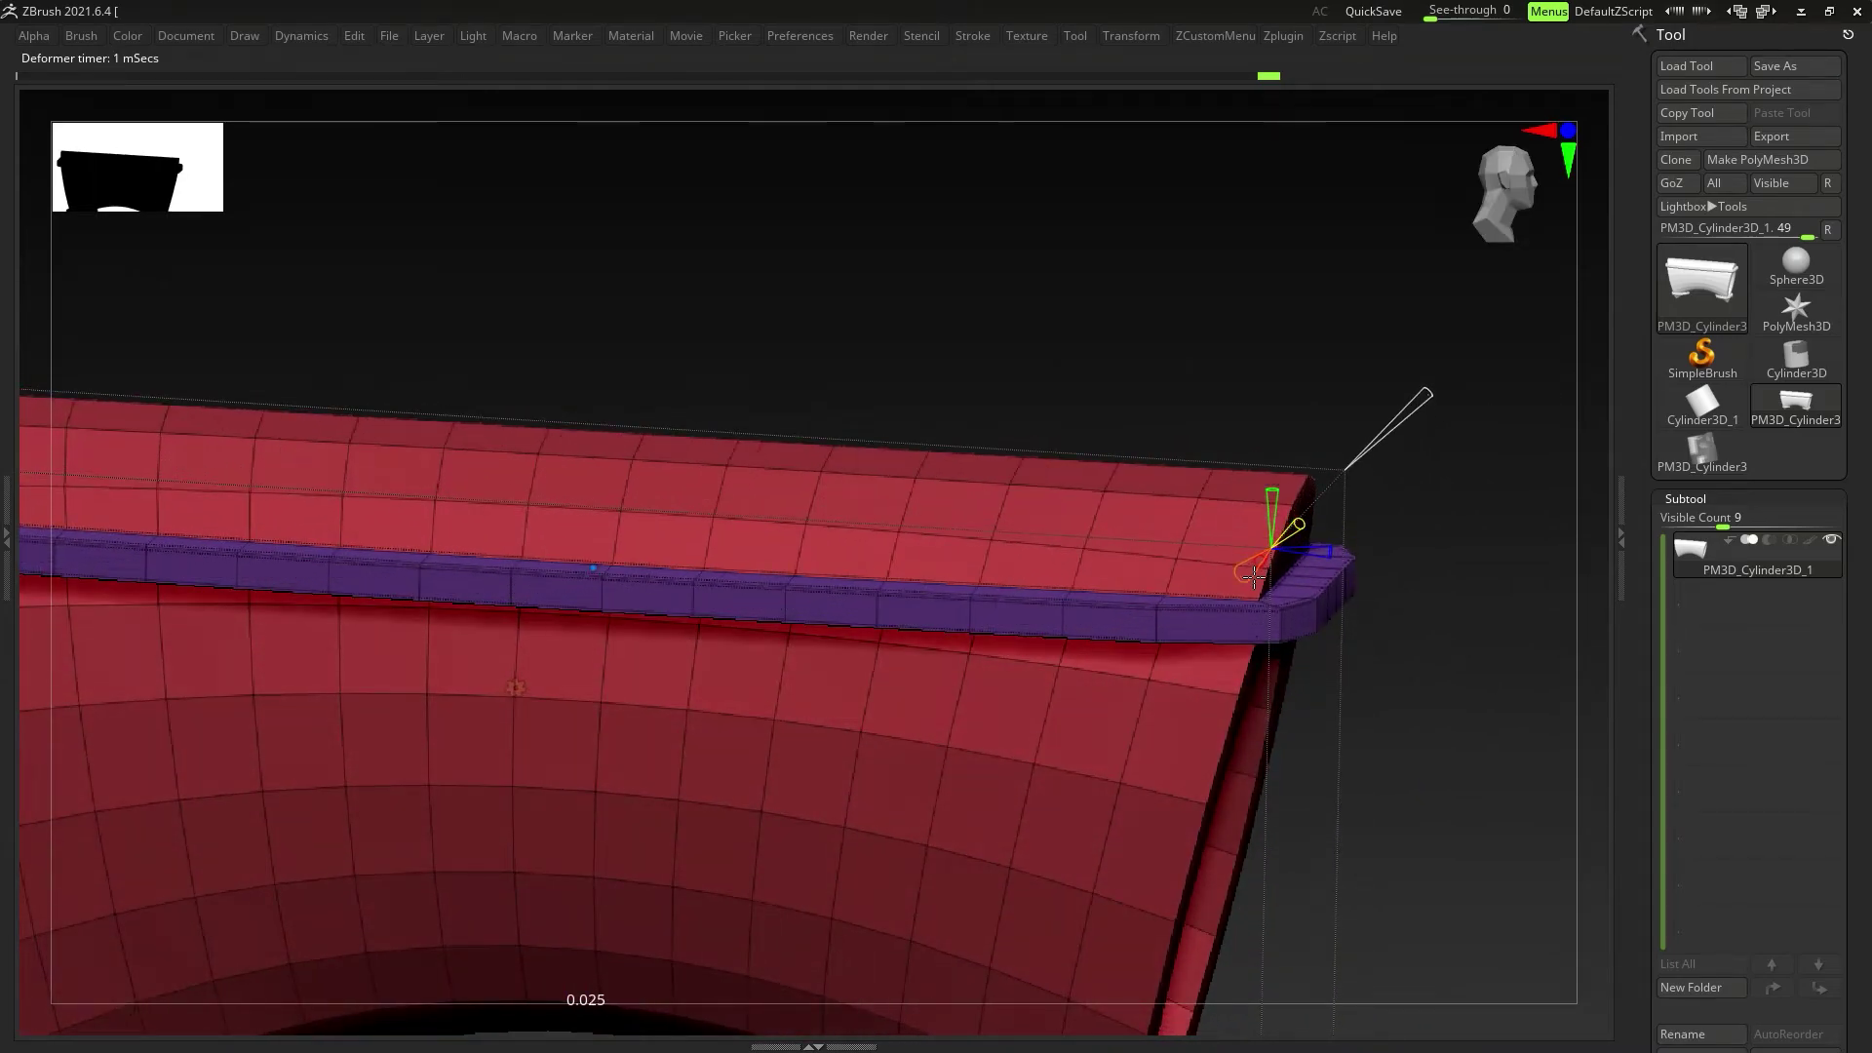
Step: Recess the sliced band into the tube's surface and lower the slice towards the tube's mid-height
{"action": "left_click_drag", "start_coordinate": [1431, 387], "coordinate": [1329, 508]}
{"action": "right_click_drag", "start_coordinate": [970, 682], "coordinate": [971, 558]}
{"action": "right_click_drag", "start_coordinate": [852, 624], "coordinate": [852, 611]}
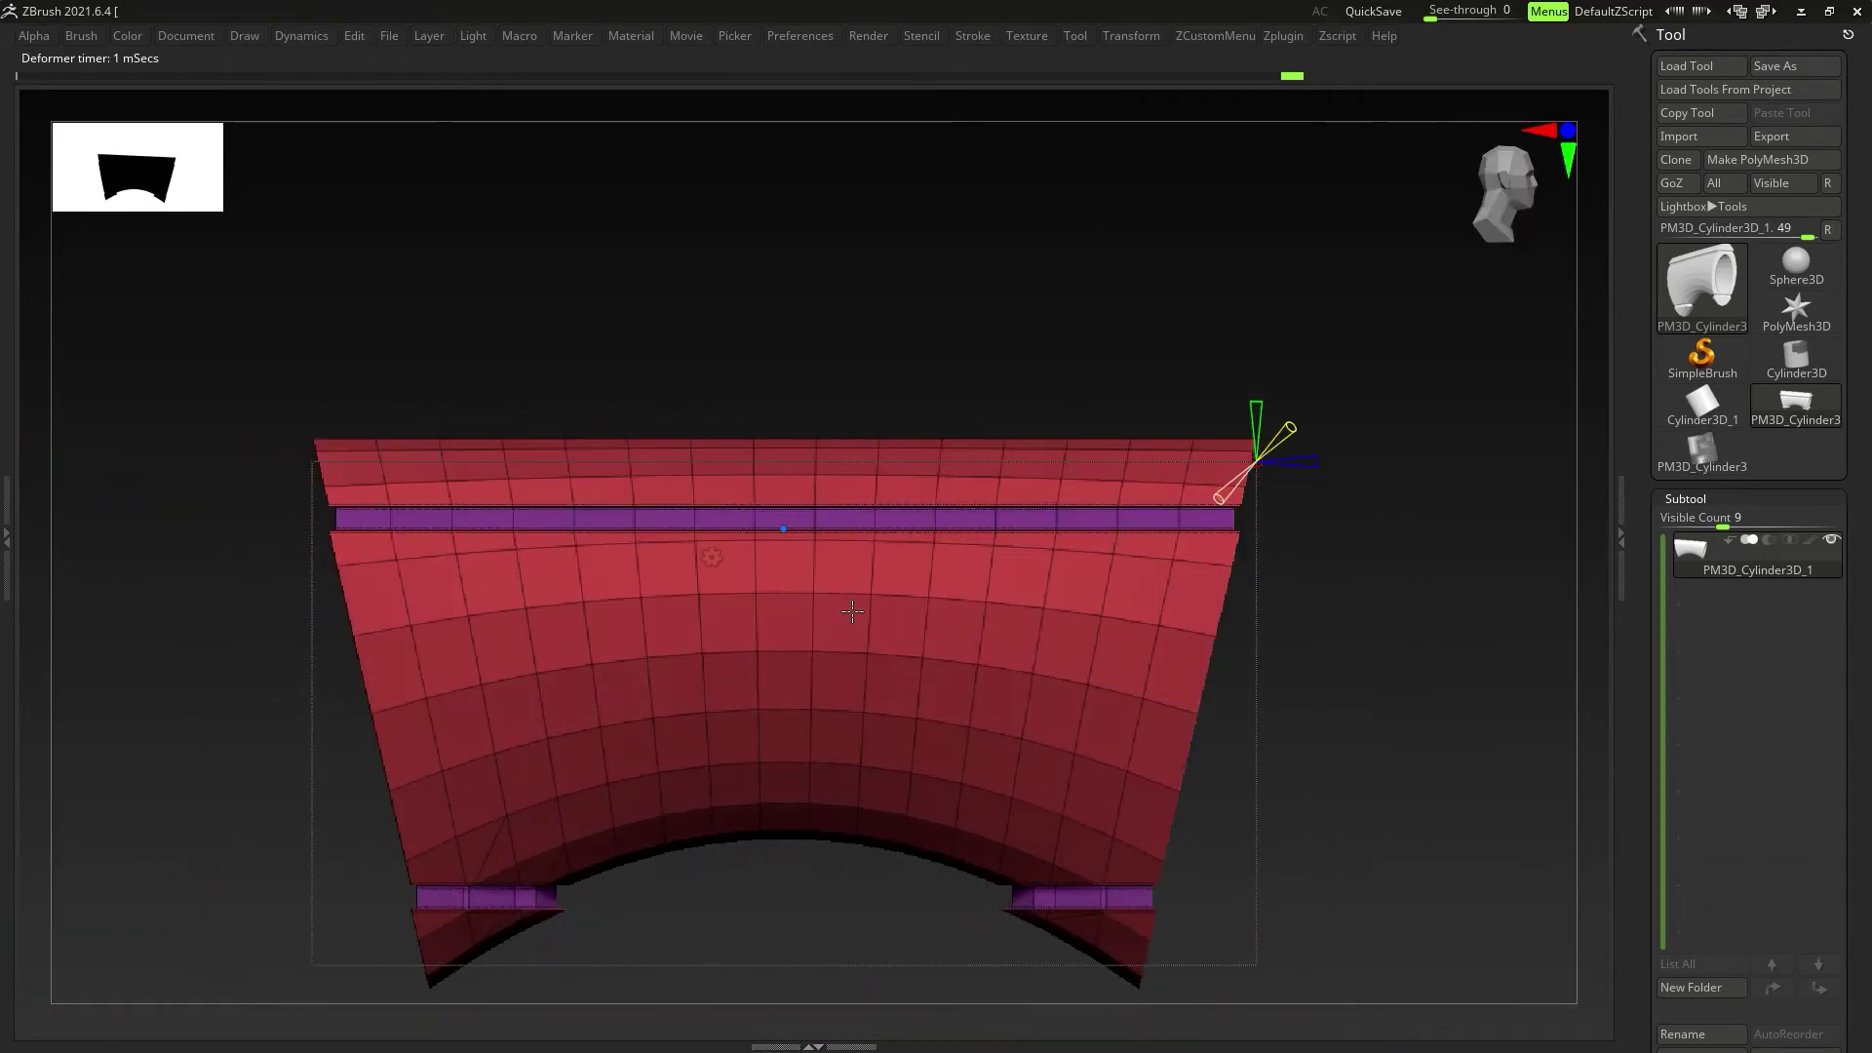
{"action": "left_click_drag", "start_coordinate": [783, 528], "coordinate": [783, 675]}
{"action": "right_click_drag", "start_coordinate": [1317, 405], "coordinate": [1277, 426]}
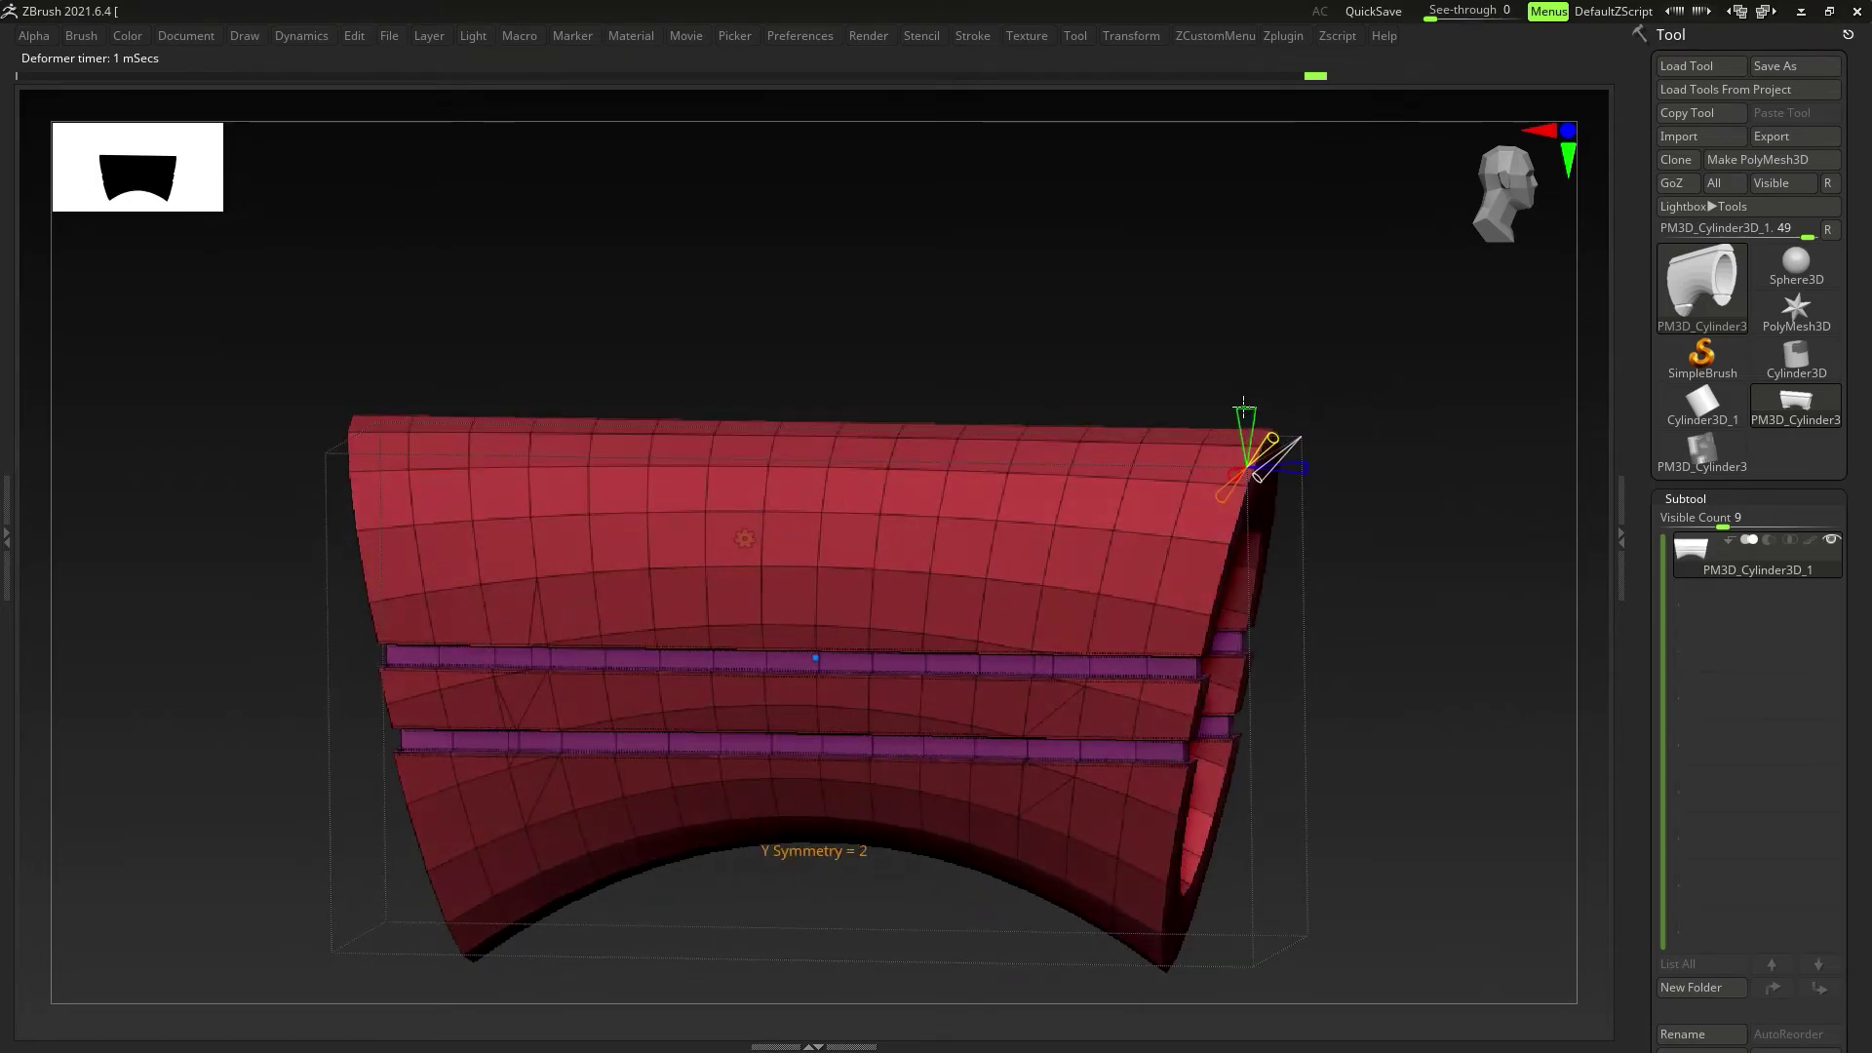
Step: Reduce the Y symmetry to a single lengthwise groove and offset the slice along the tube to cut two crosswise grooves
{"action": "left_click_drag", "start_coordinate": [1244, 408], "coordinate": [1244, 444]}
{"action": "right_click_drag", "start_coordinate": [910, 567], "coordinate": [918, 549], "text": "shift"}
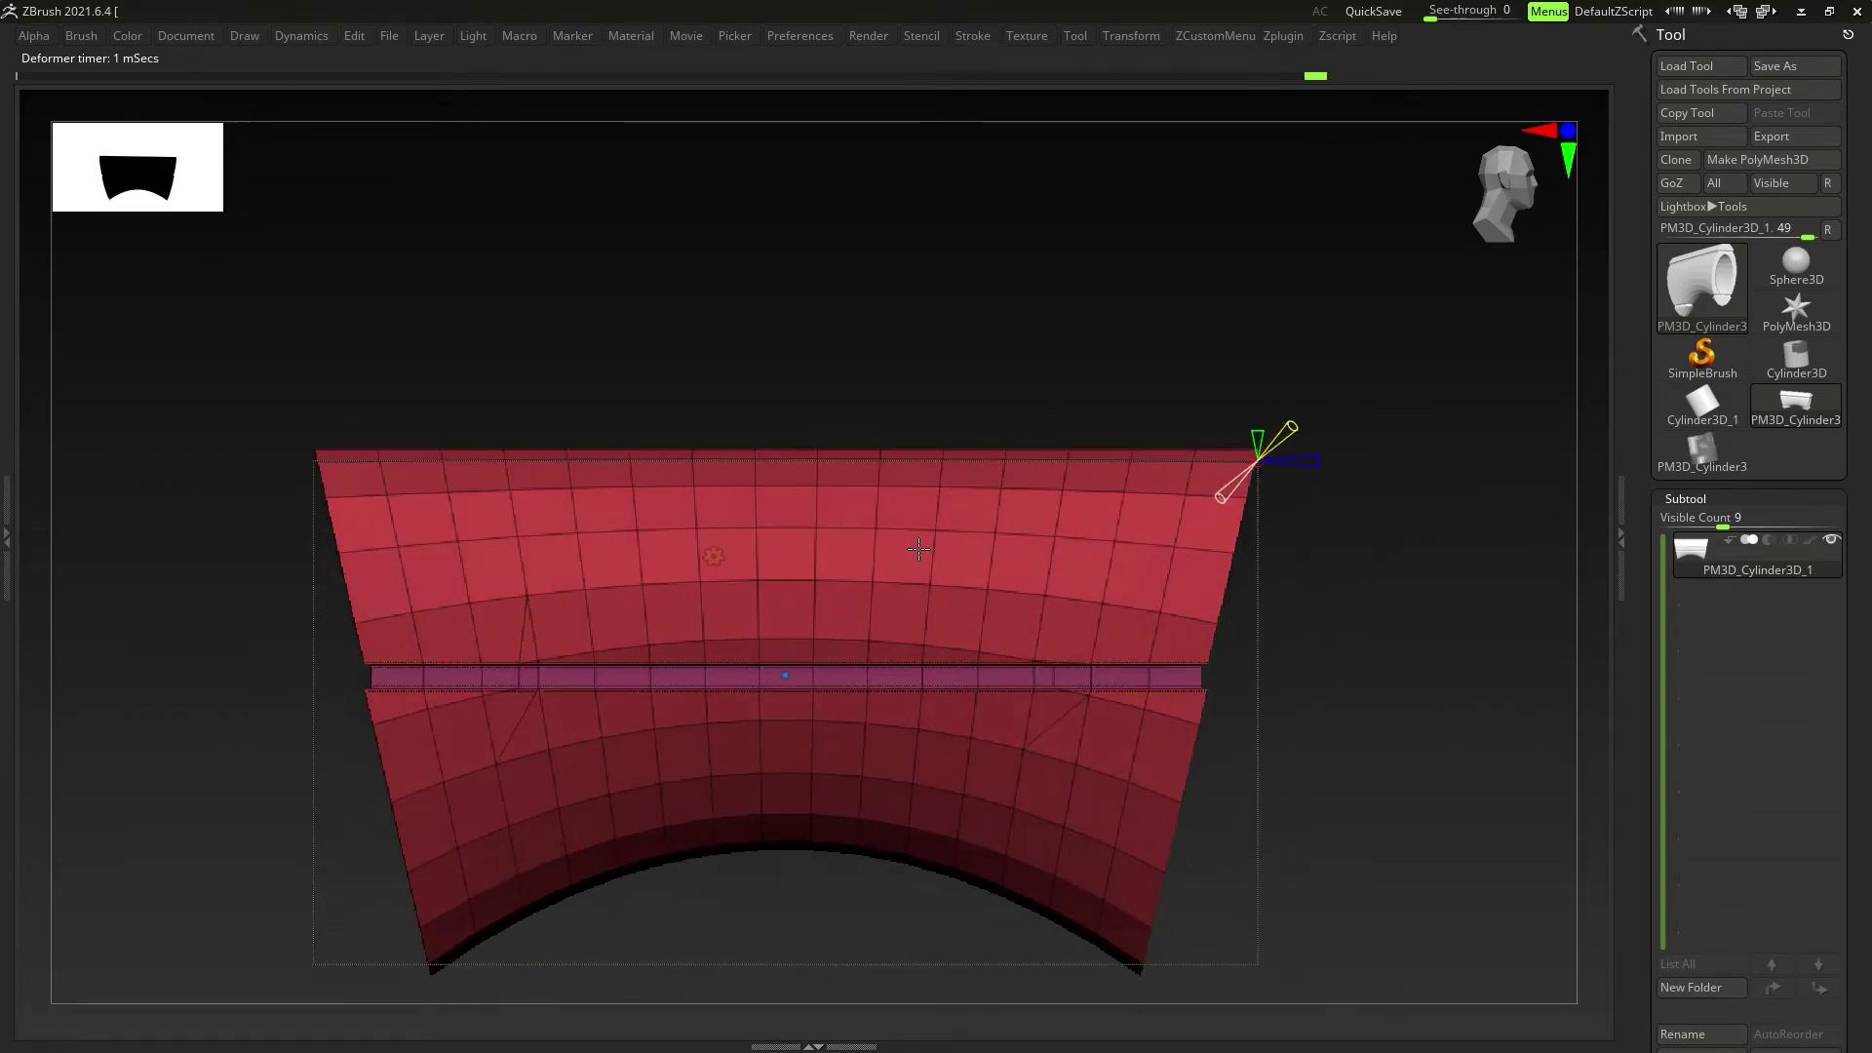
{"action": "left_click_drag", "start_coordinate": [786, 675], "coordinate": [690, 716]}
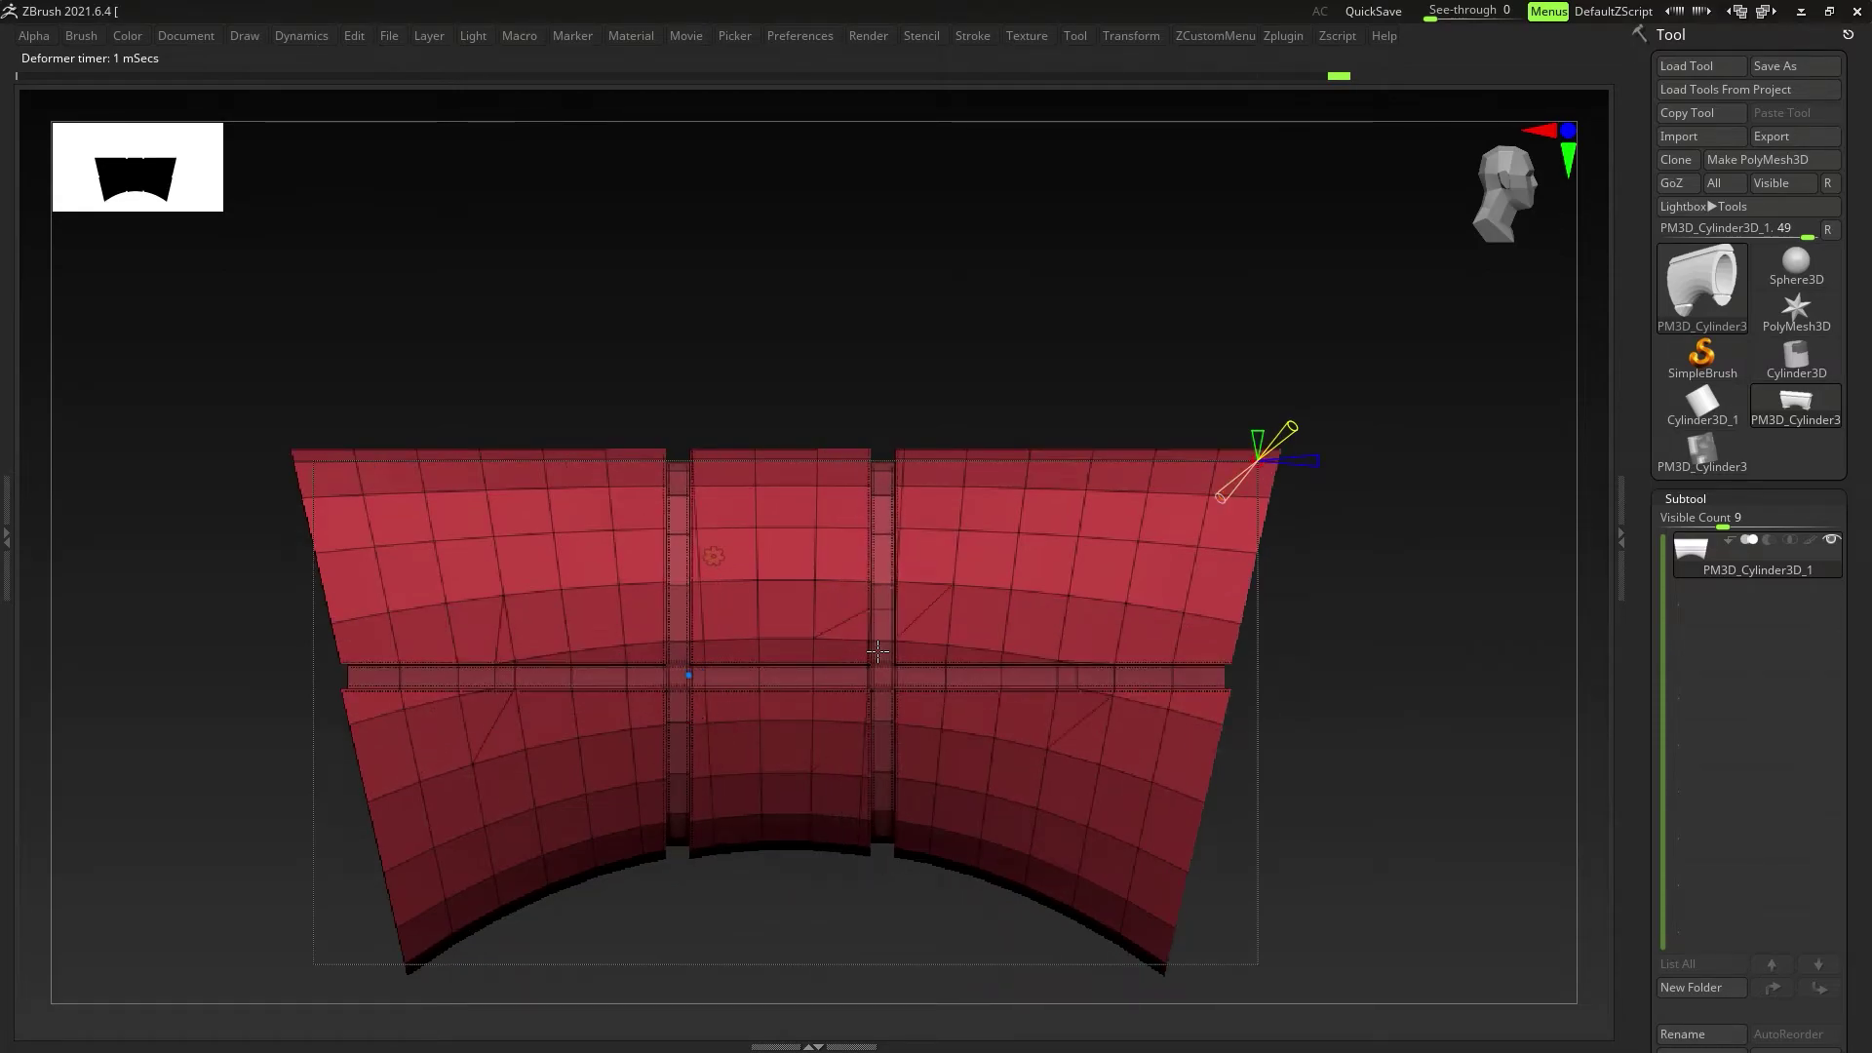
{"action": "right_click_drag", "start_coordinate": [878, 652], "coordinate": [1282, 521]}
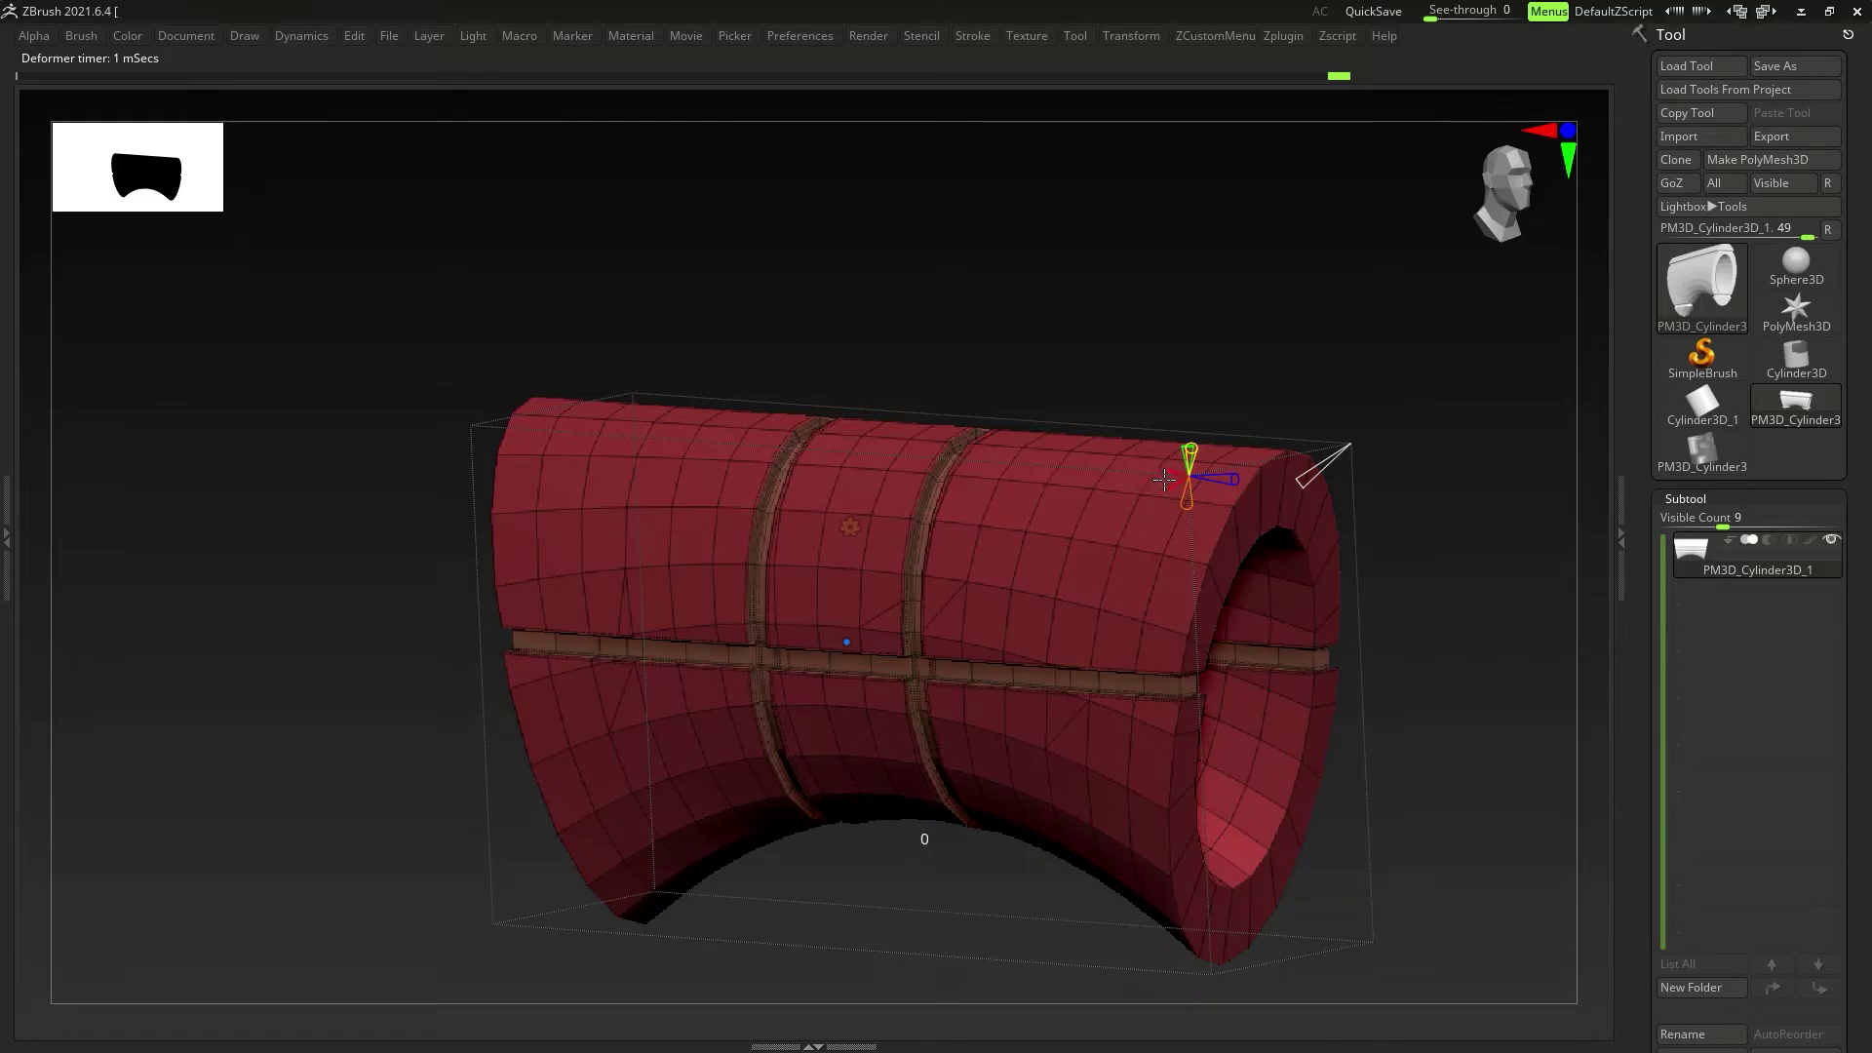
{"action": "left_click_drag", "start_coordinate": [1211, 474], "coordinate": [1204, 478]}
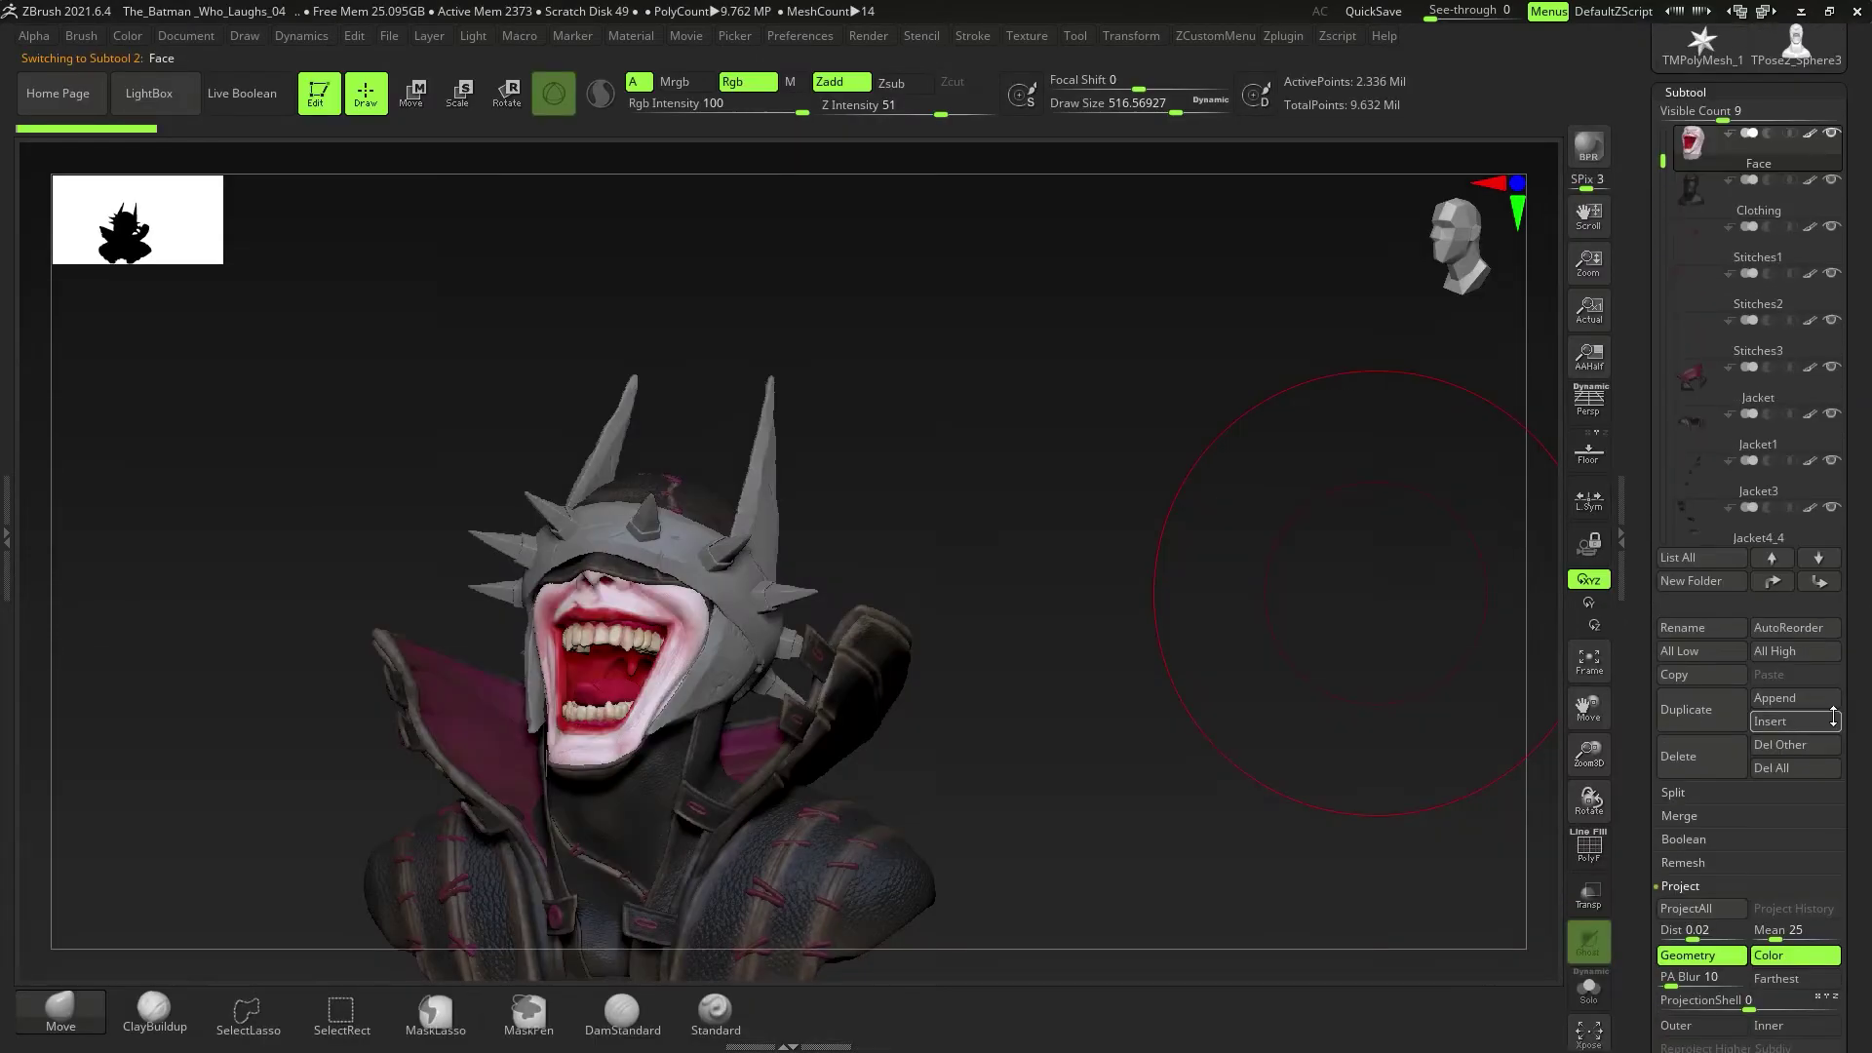
Step: Append a new primitive subtool to the Batman bust
{"action": "left_click", "coordinate": [1774, 697]}
{"action": "left_click", "coordinate": [915, 665]}
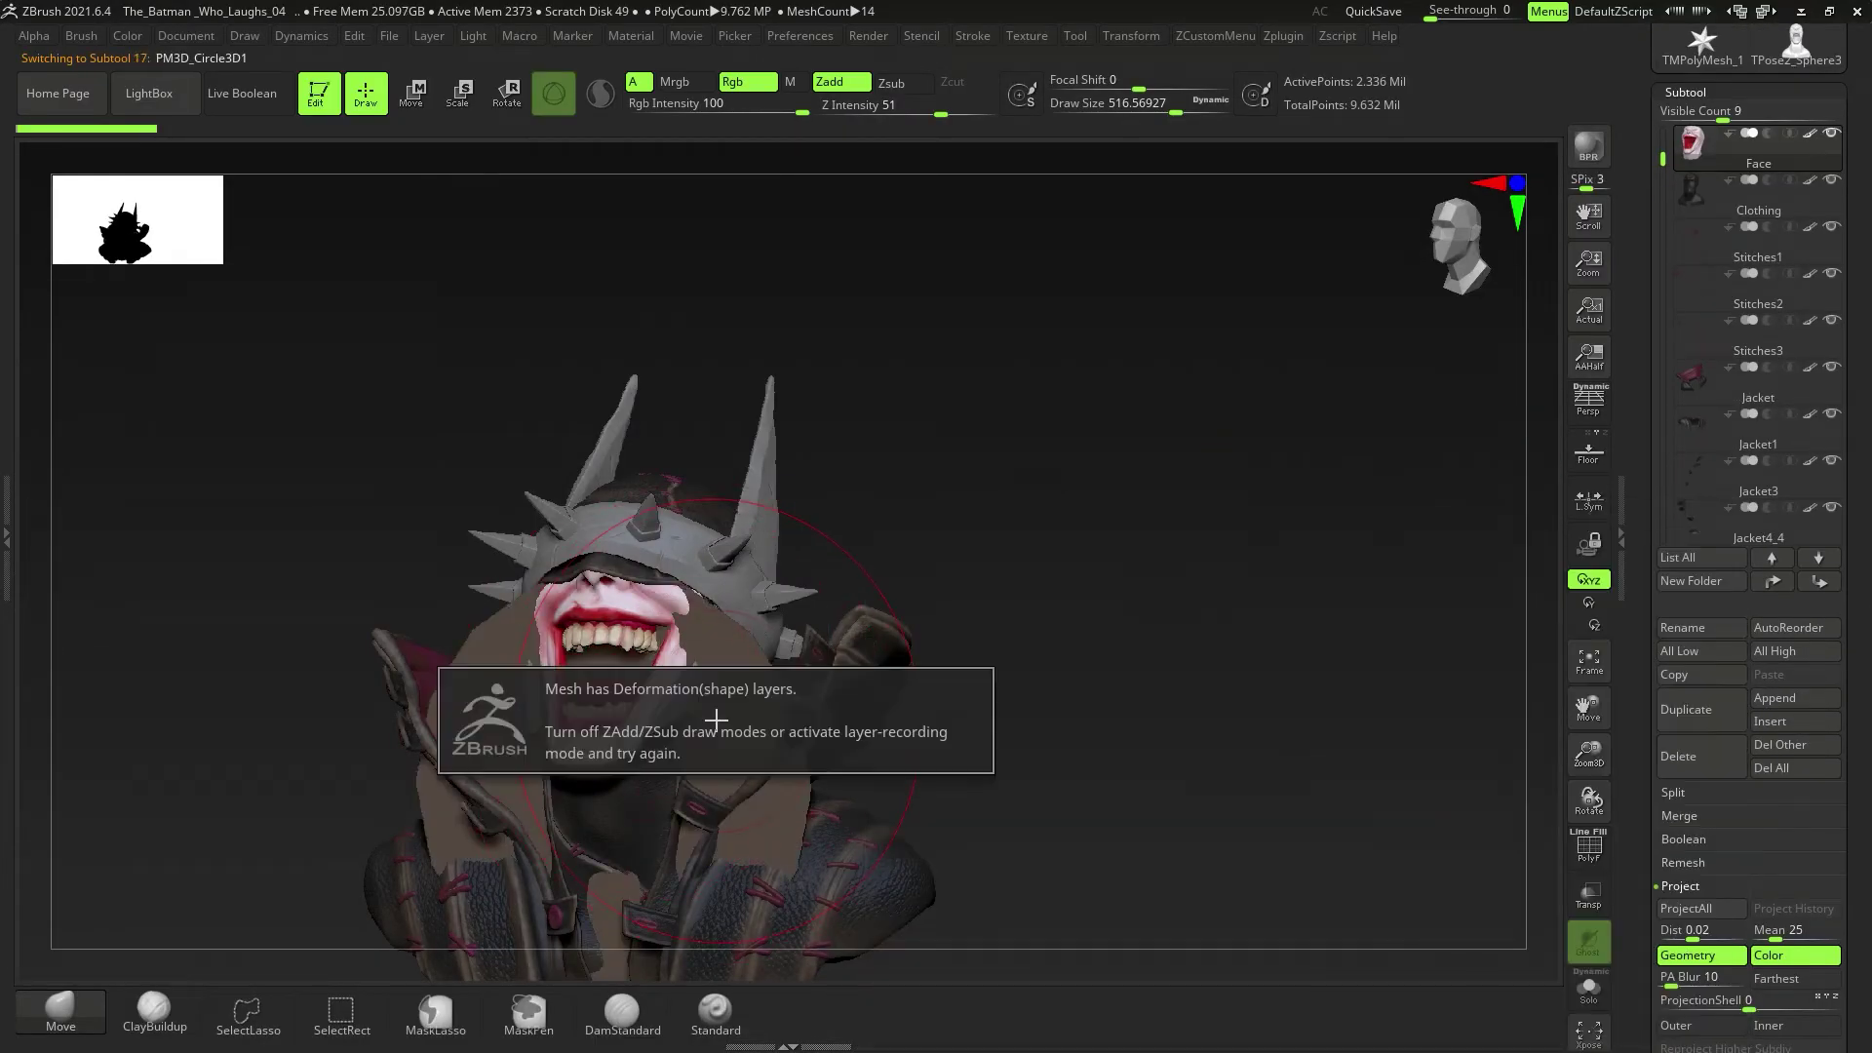
{"action": "right_click_drag", "start_coordinate": [914, 665], "coordinate": [1092, 653]}
{"action": "key", "text": "Tab"}
Step: Convert the appended primitive into a box with the gizmo's transform types and reduce it to a single division across its width
{"action": "key", "text": "w"}
{"action": "left_click", "coordinate": [766, 565]}
{"action": "left_click", "coordinate": [777, 581]}
{"action": "key", "text": "shift+f"}
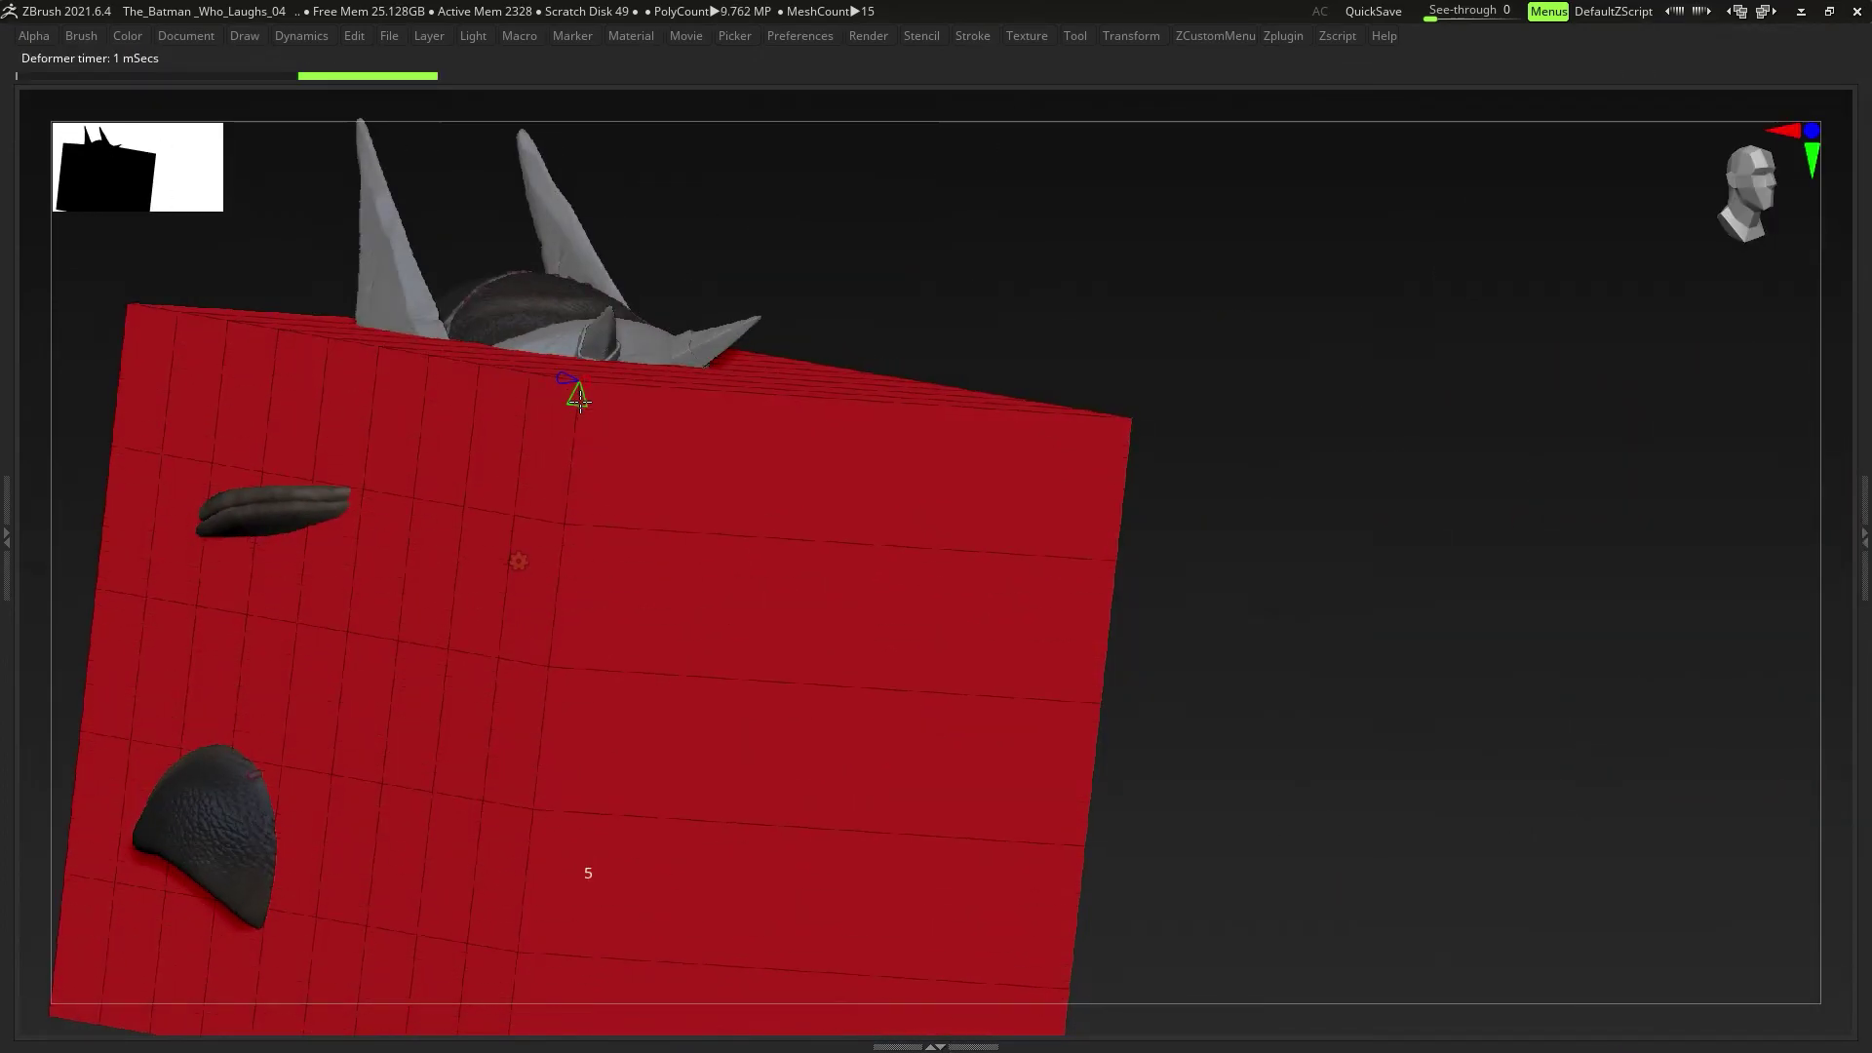
{"action": "right_click_drag", "start_coordinate": [975, 635], "coordinate": [807, 640], "text": "shift"}
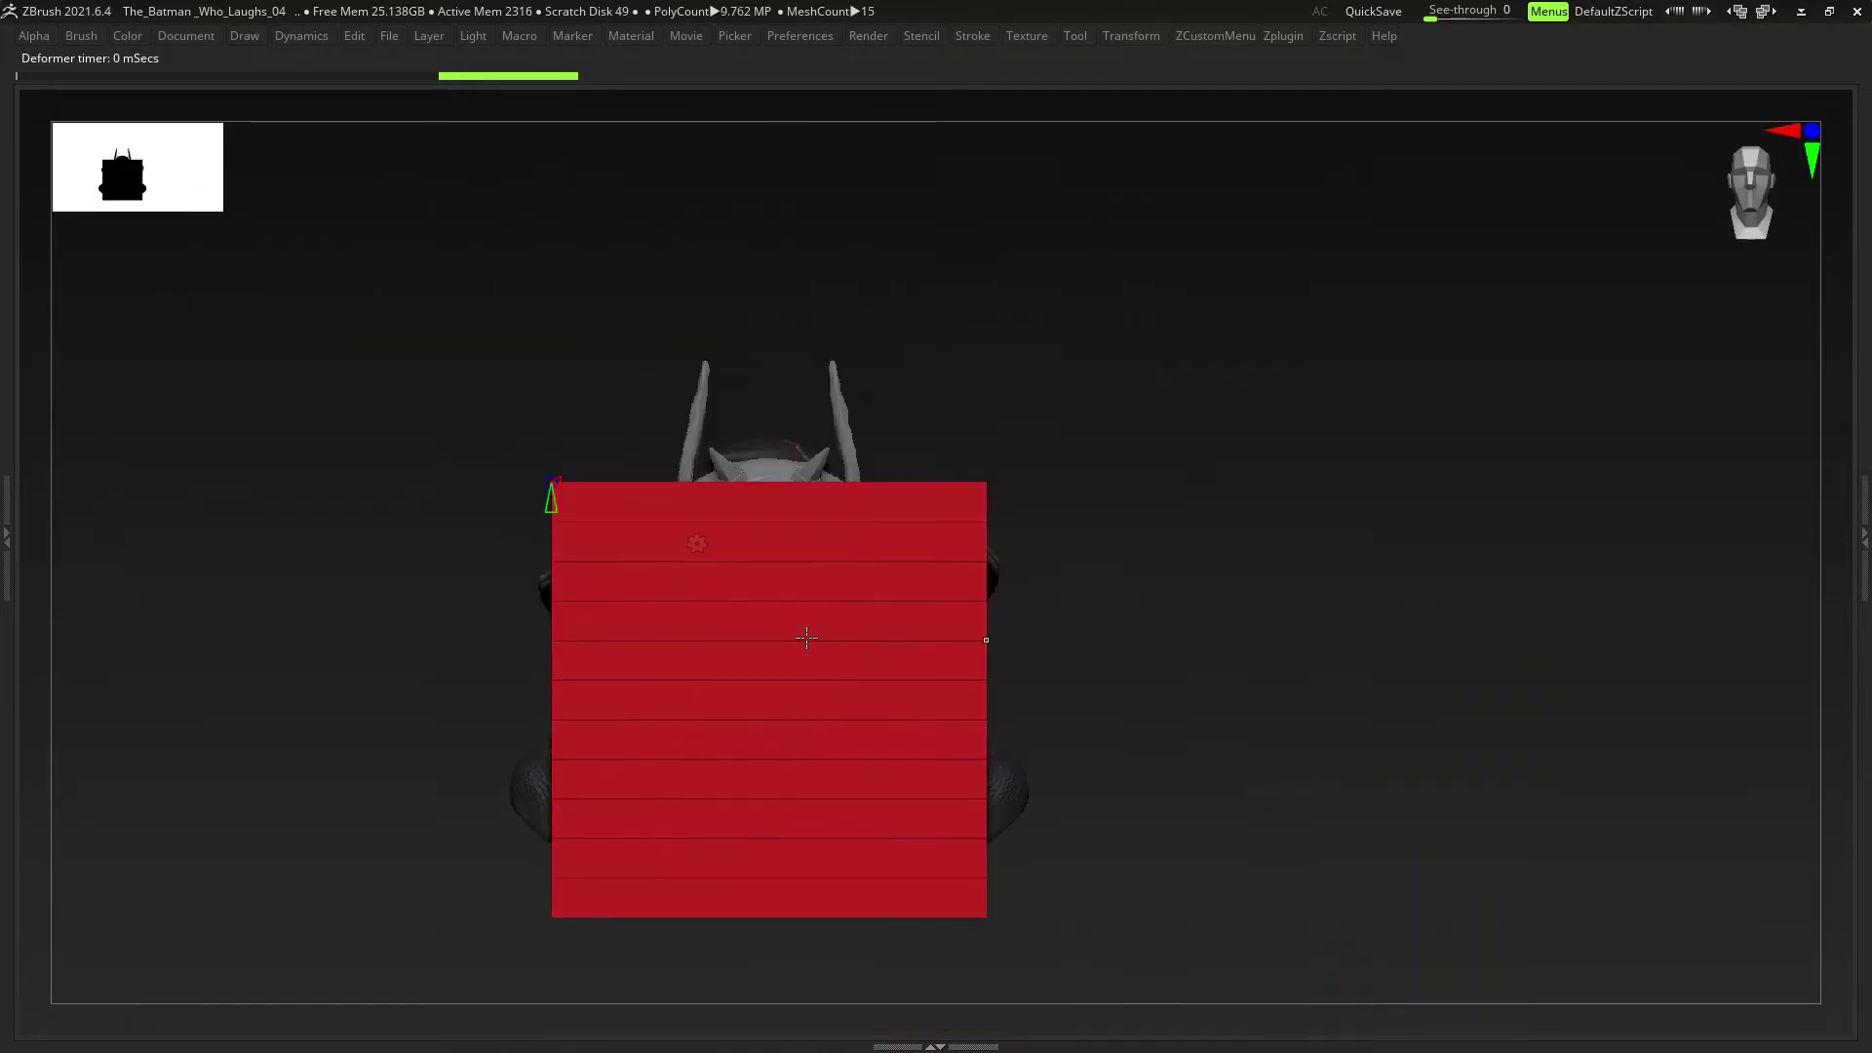
Step: Assign the box to one polygroup, accept its shape, and scale it along X into a thin panel
{"action": "key", "text": "ctrl+w"}
{"action": "key", "text": "ctrl+w"}
{"action": "left_click", "coordinate": [697, 544]}
{"action": "left_click", "coordinate": [640, 546]}
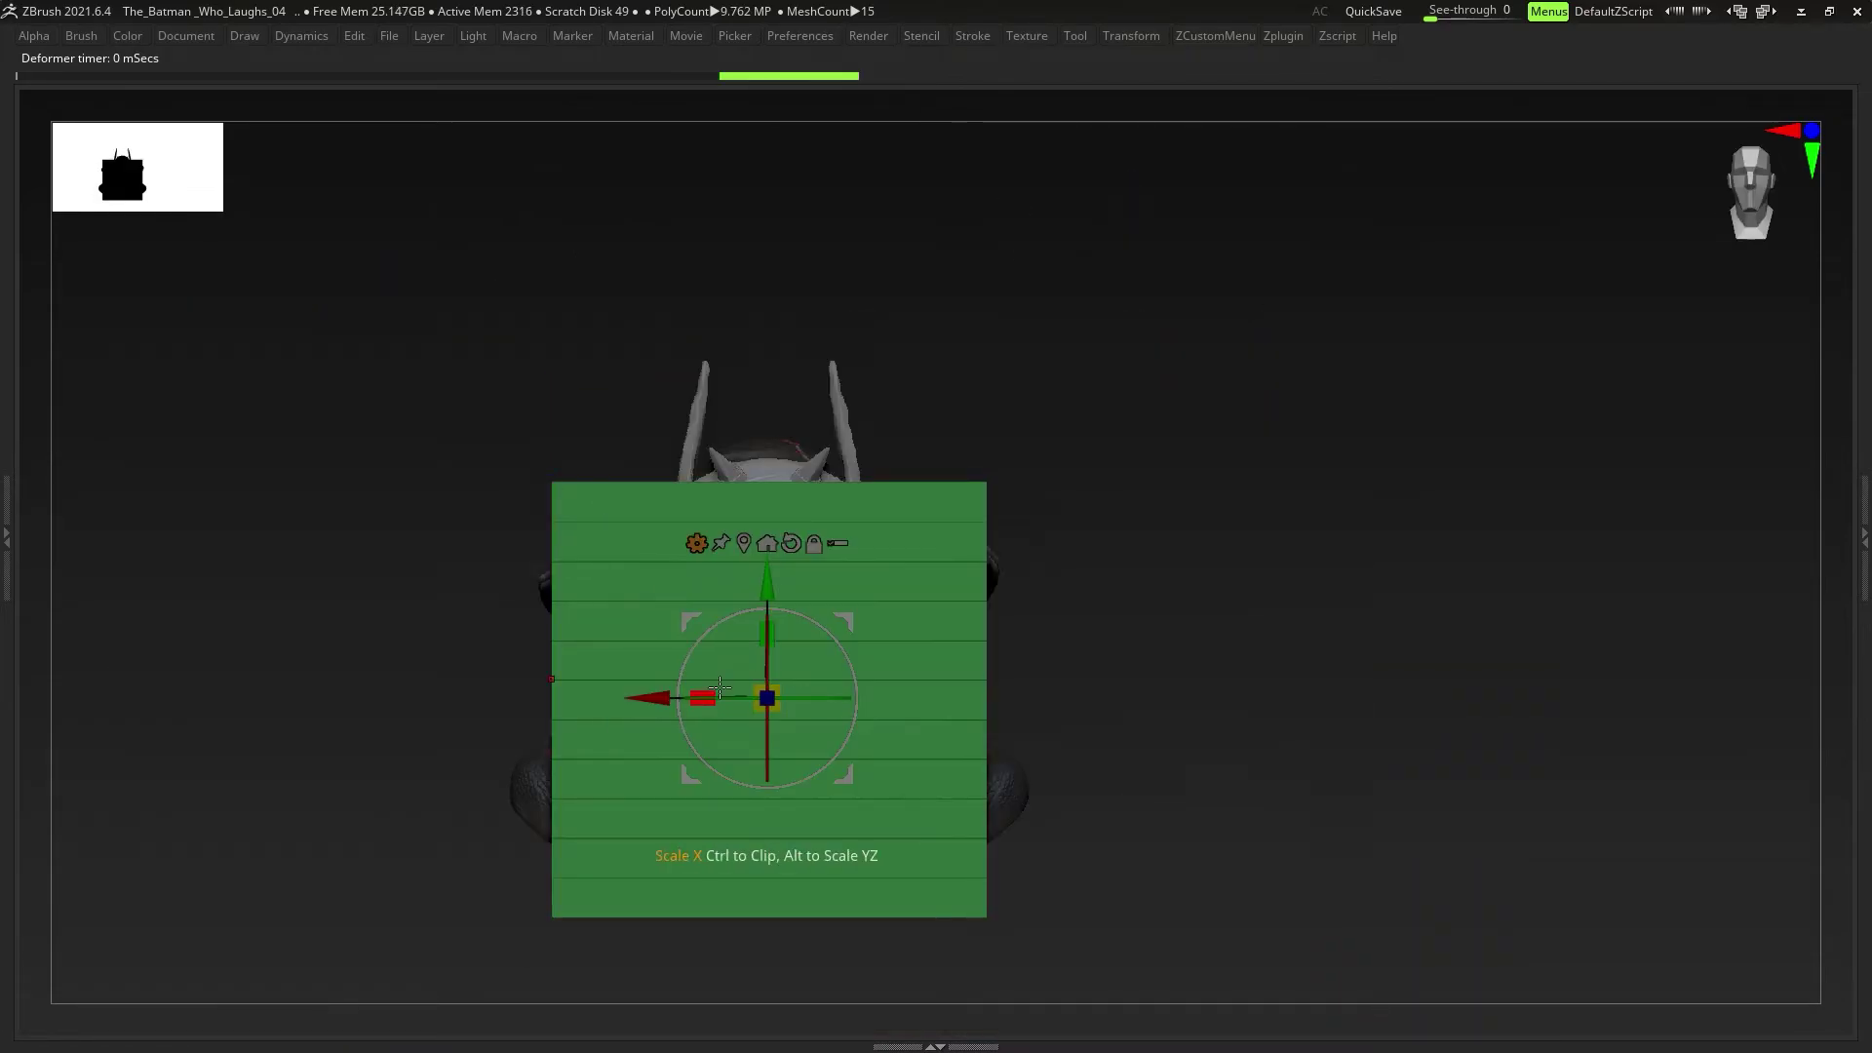
{"action": "left_click_drag", "start_coordinate": [702, 698], "coordinate": [802, 688]}
Step: Move the thin panel up beside the bust and, in side view, clear of the back of the head
{"action": "left_click_drag", "start_coordinate": [844, 621], "coordinate": [984, 474]}
{"action": "right_click_drag", "start_coordinate": [984, 474], "coordinate": [777, 563], "text": "shift"}
{"action": "left_click_drag", "start_coordinate": [847, 536], "coordinate": [1325, 409]}
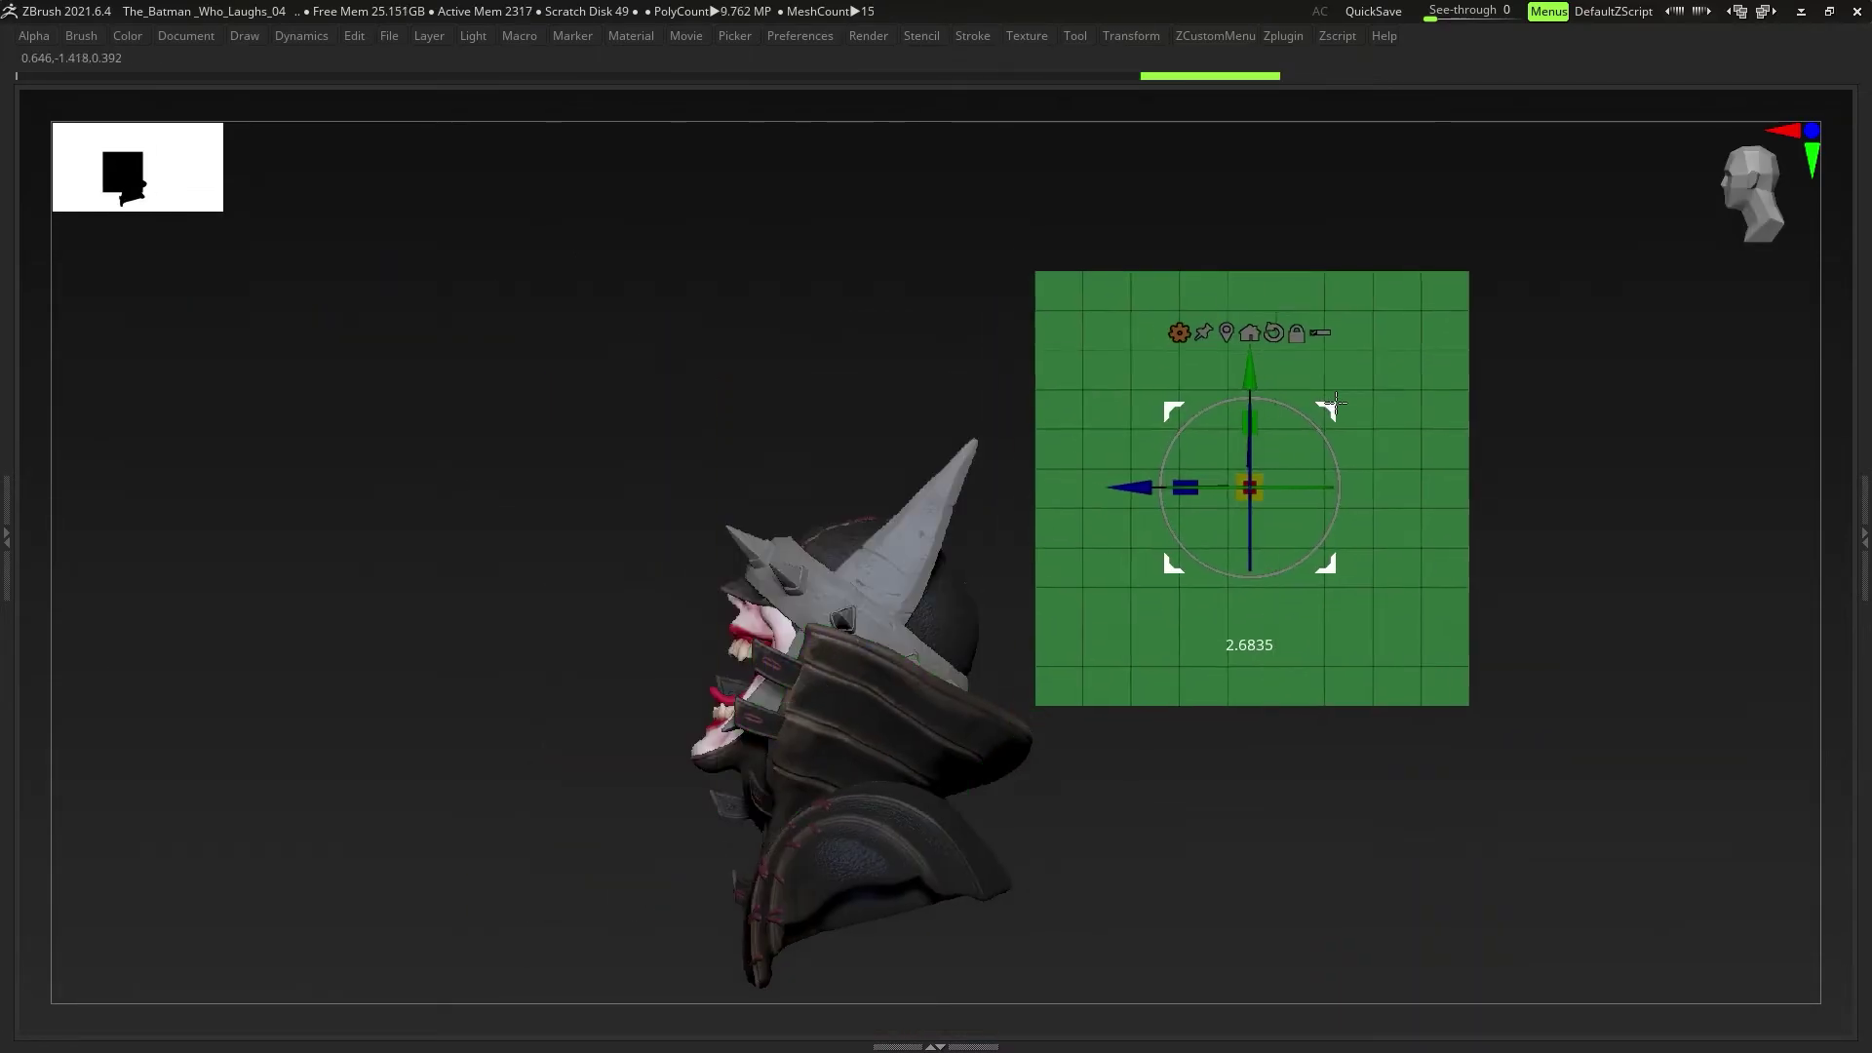
Step: Activate the Deformer on the thin panel and assign it a new polygroup
{"action": "right_click_drag", "start_coordinate": [1278, 419], "coordinate": [1018, 475], "text": "alt"}
{"action": "left_click", "coordinate": [922, 389]}
{"action": "left_click", "coordinate": [880, 522]}
{"action": "key", "text": "ctrl+w"}
{"action": "right_click_drag", "start_coordinate": [880, 521], "coordinate": [850, 574], "text": "alt"}
{"action": "key", "text": "ctrl+w"}
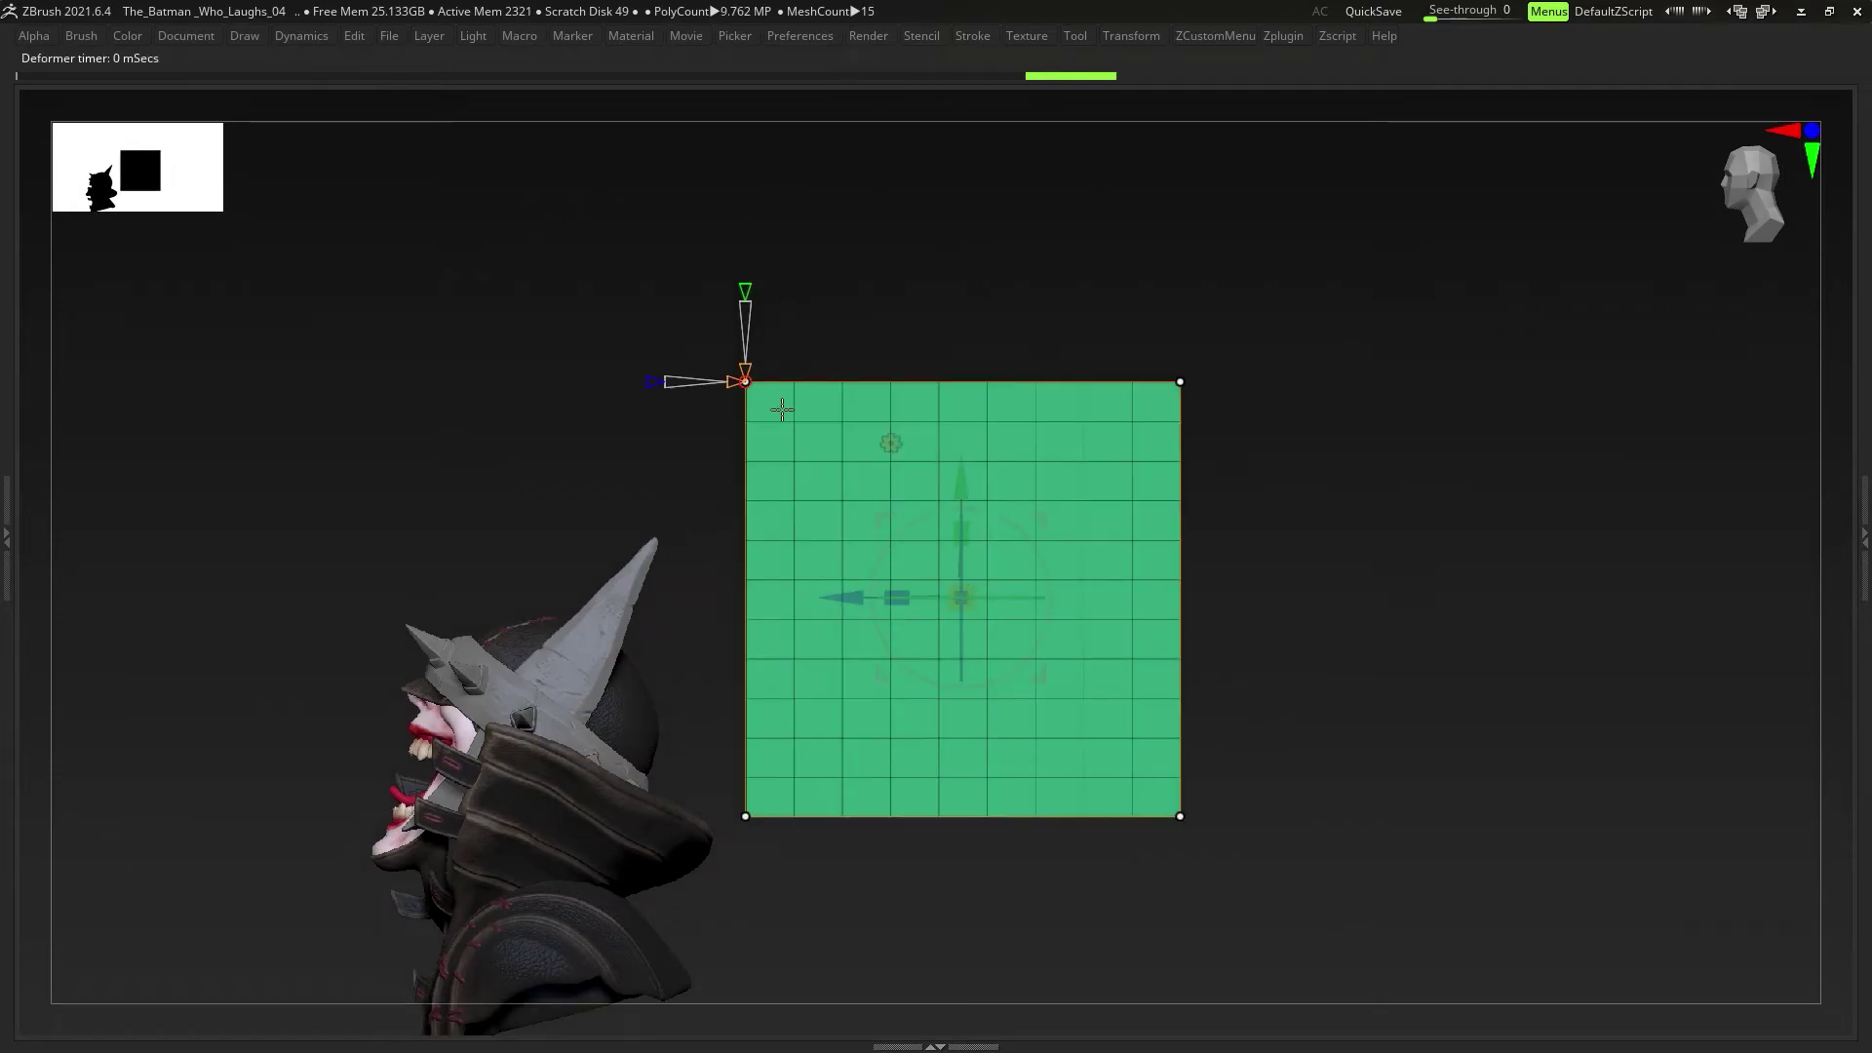
Step: Raise the panel's rear upper corner and lower its front upper corner to slope the upper edge
{"action": "left_click_drag", "start_coordinate": [1122, 448], "coordinate": [1229, 338], "text": "ctrl"}
{"action": "right_click_drag", "start_coordinate": [1322, 339], "coordinate": [1237, 384], "text": "alt"}
{"action": "left_click_drag", "start_coordinate": [1179, 346], "coordinate": [1183, 188]}
{"action": "left_click_drag", "start_coordinate": [595, 365], "coordinate": [726, 488], "text": "ctrl"}
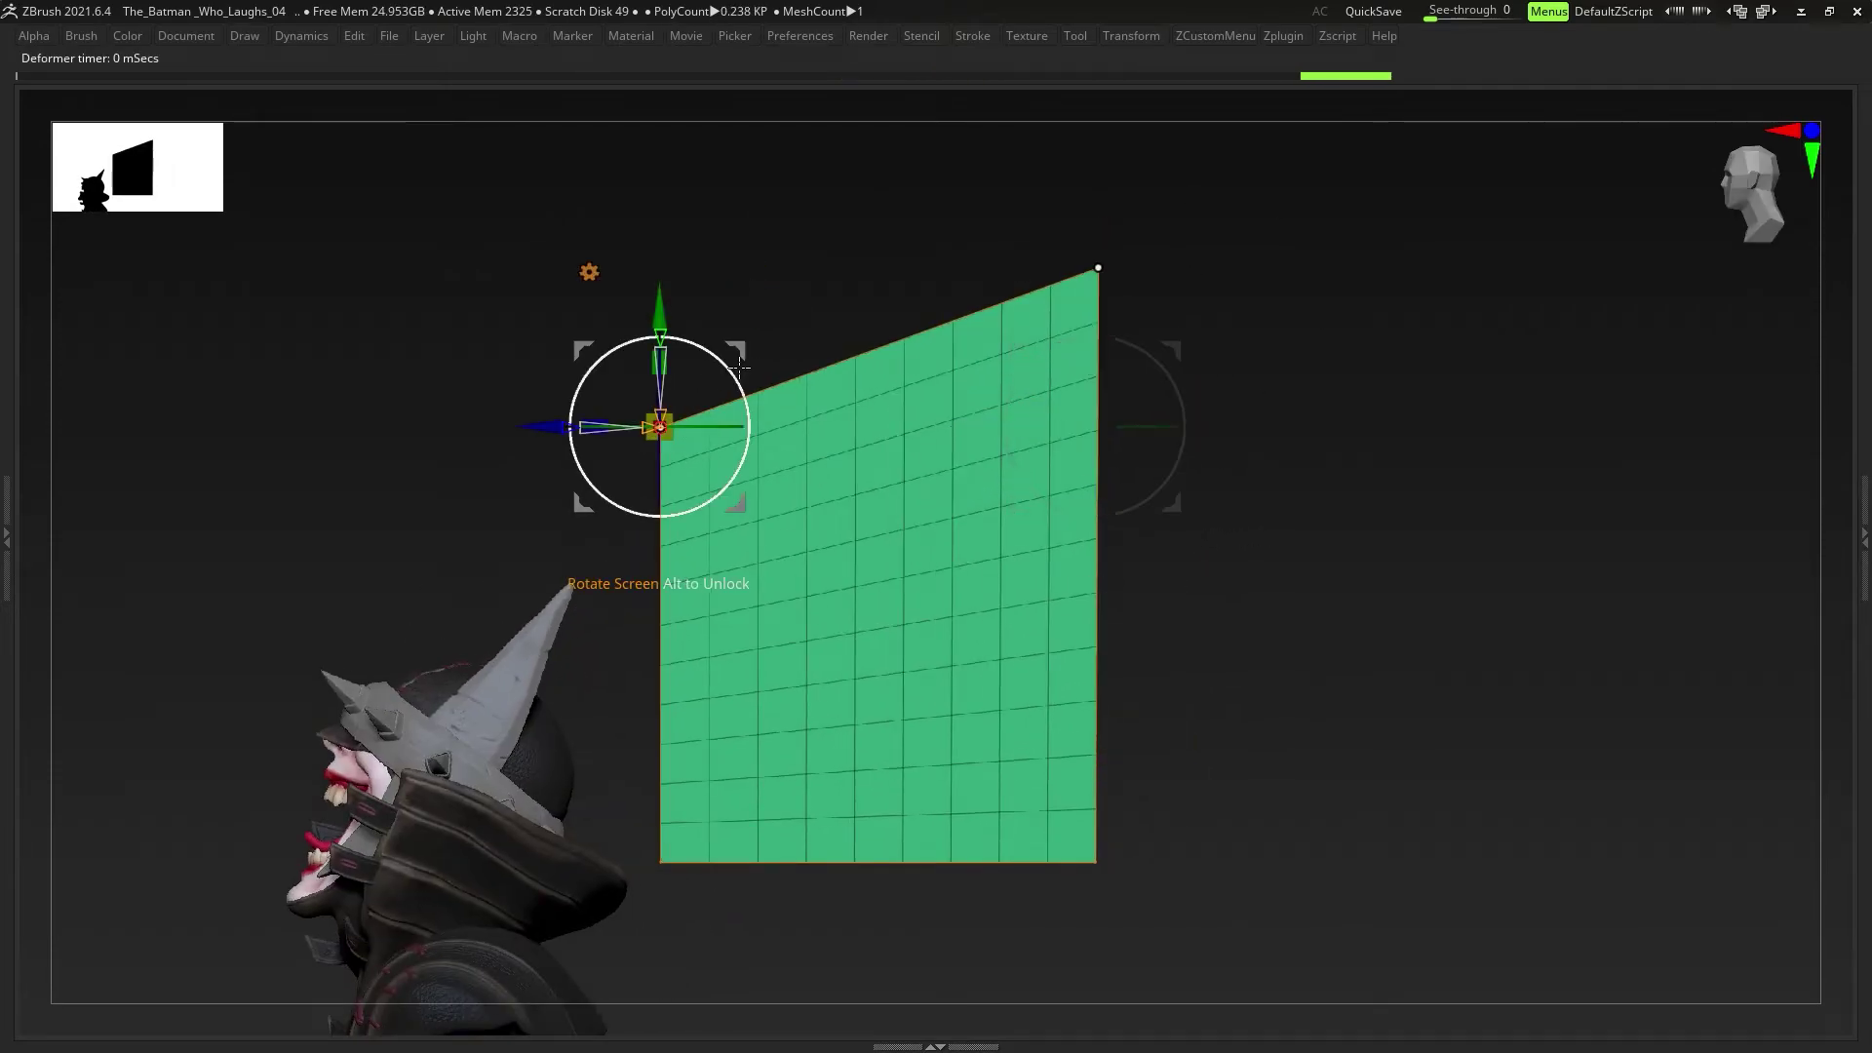
{"action": "left_click_drag", "start_coordinate": [737, 356], "coordinate": [766, 507]}
Step: Pull the panel's rear lower corner up and inward, and stretch the front lower corner down and forward
{"action": "left_click_drag", "start_coordinate": [1034, 794], "coordinate": [1160, 921], "text": "ctrl"}
{"action": "left_click_drag", "start_coordinate": [1174, 788], "coordinate": [1103, 612]}
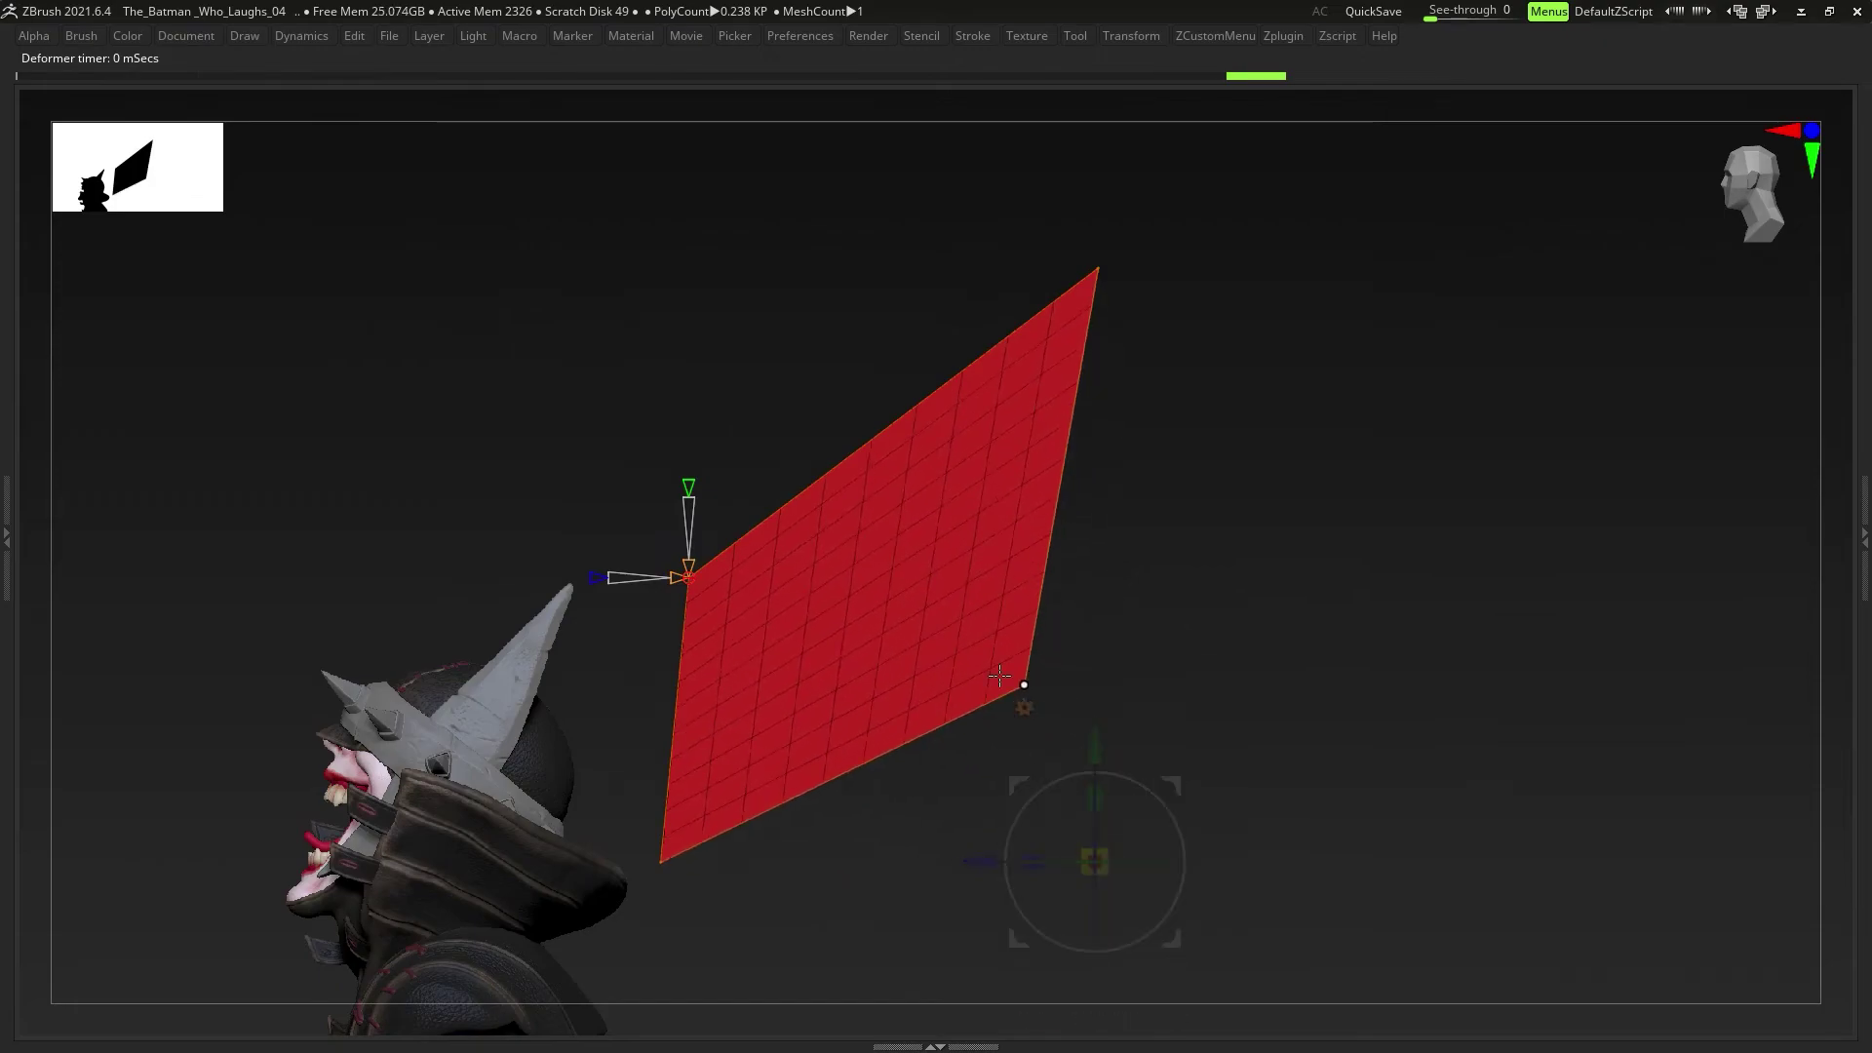
{"action": "left_click_drag", "start_coordinate": [590, 799], "coordinate": [726, 927], "text": "ctrl"}
{"action": "left_click_drag", "start_coordinate": [737, 787], "coordinate": [669, 866]}
Step: Shift the panel's front upper and rear lower corners inward to narrow it into a slanted ear shape
{"action": "left_click_drag", "start_coordinate": [632, 526], "coordinate": [743, 629], "text": "ctrl"}
{"action": "left_click_drag", "start_coordinate": [766, 502], "coordinate": [803, 555]}
{"action": "left_click_drag", "start_coordinate": [970, 629], "coordinate": [1040, 694], "text": "ctrl"}
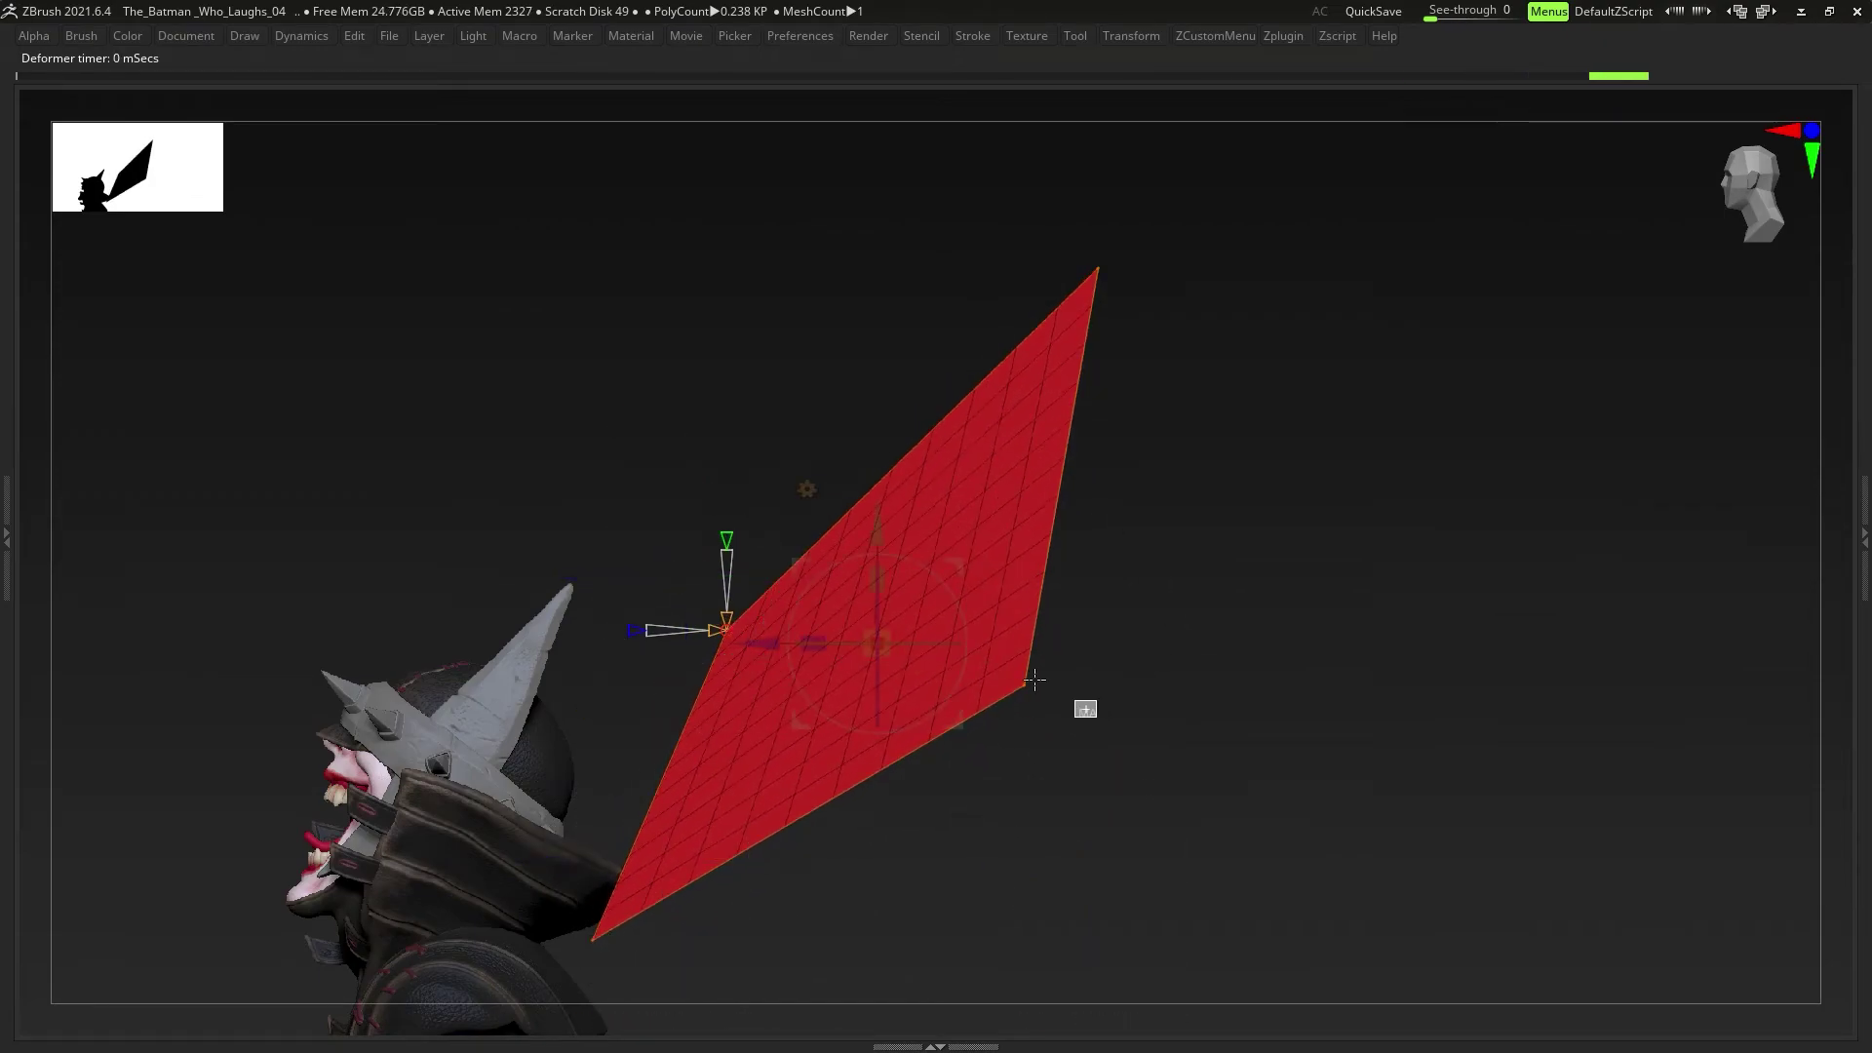
{"action": "left_click_drag", "start_coordinate": [1100, 608], "coordinate": [1057, 556]}
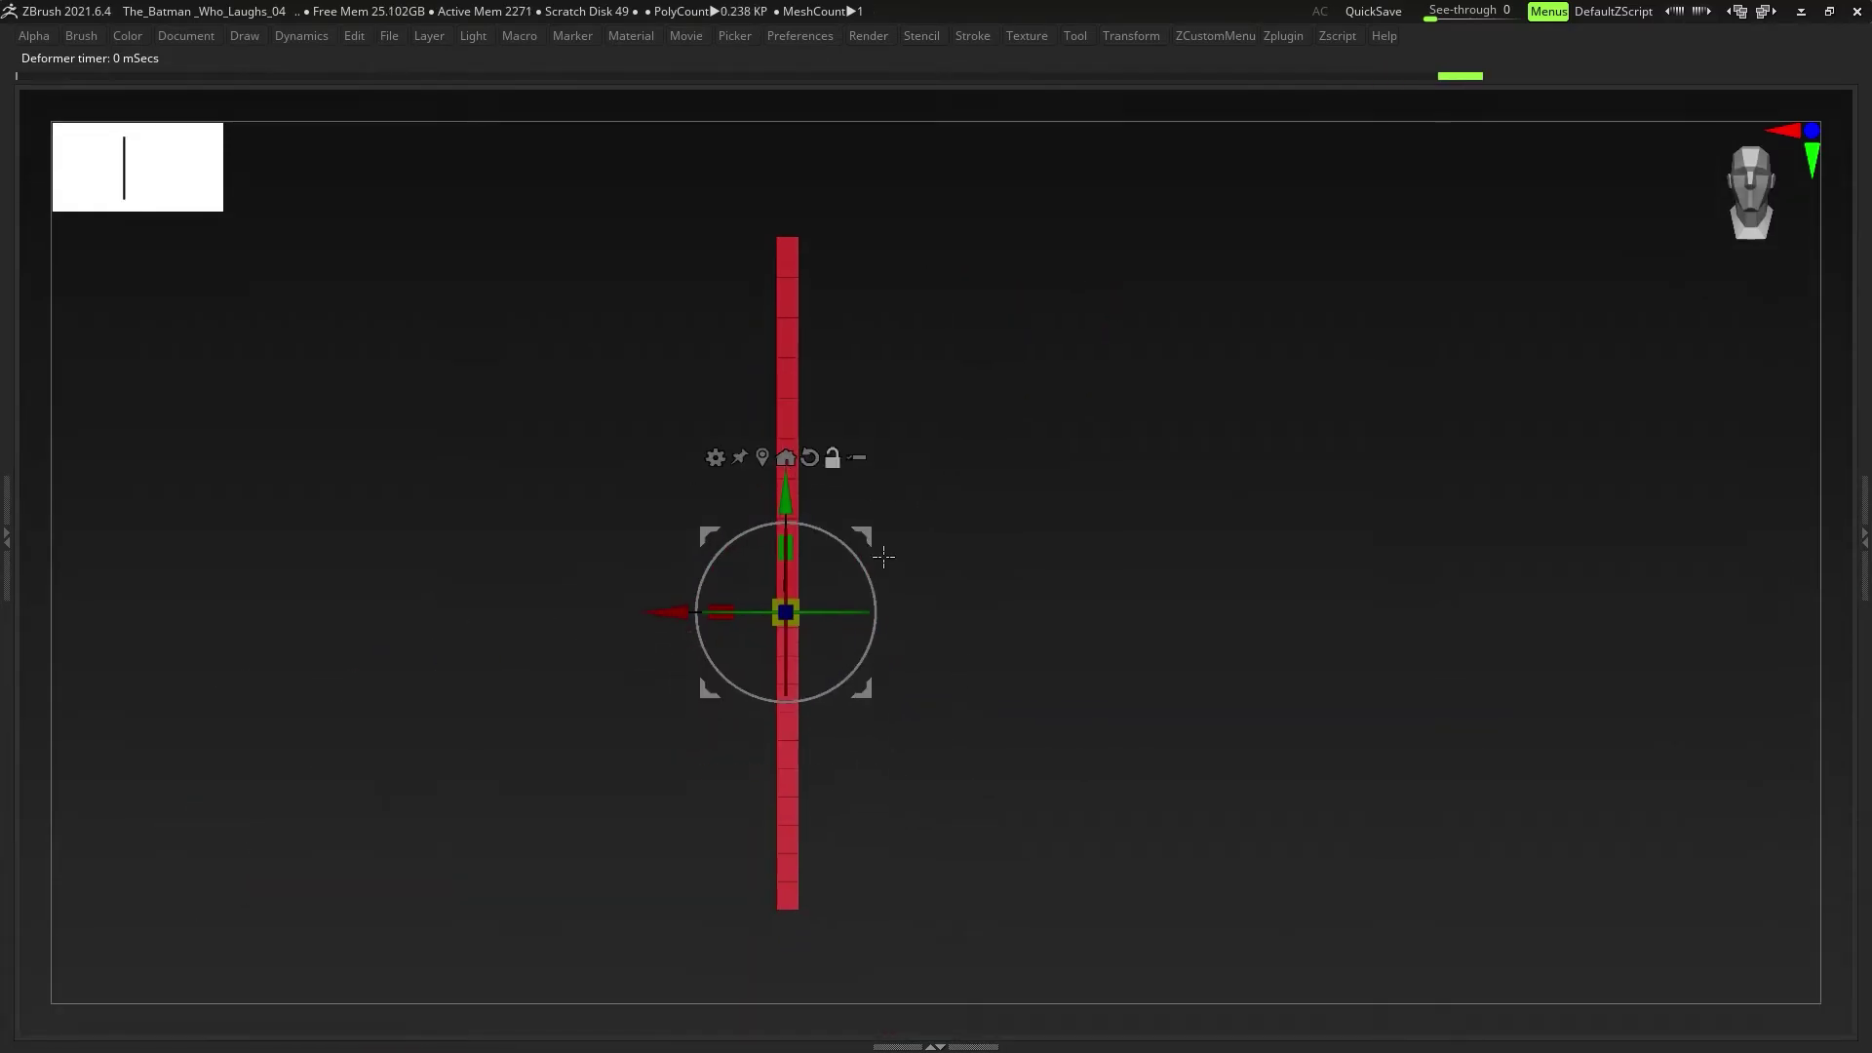
Step: Apply Bend Arc to the thin ear panel, try a stronger bend, and undo the last bend adjustment
{"action": "left_click", "coordinate": [712, 456]}
{"action": "left_click", "coordinate": [763, 518]}
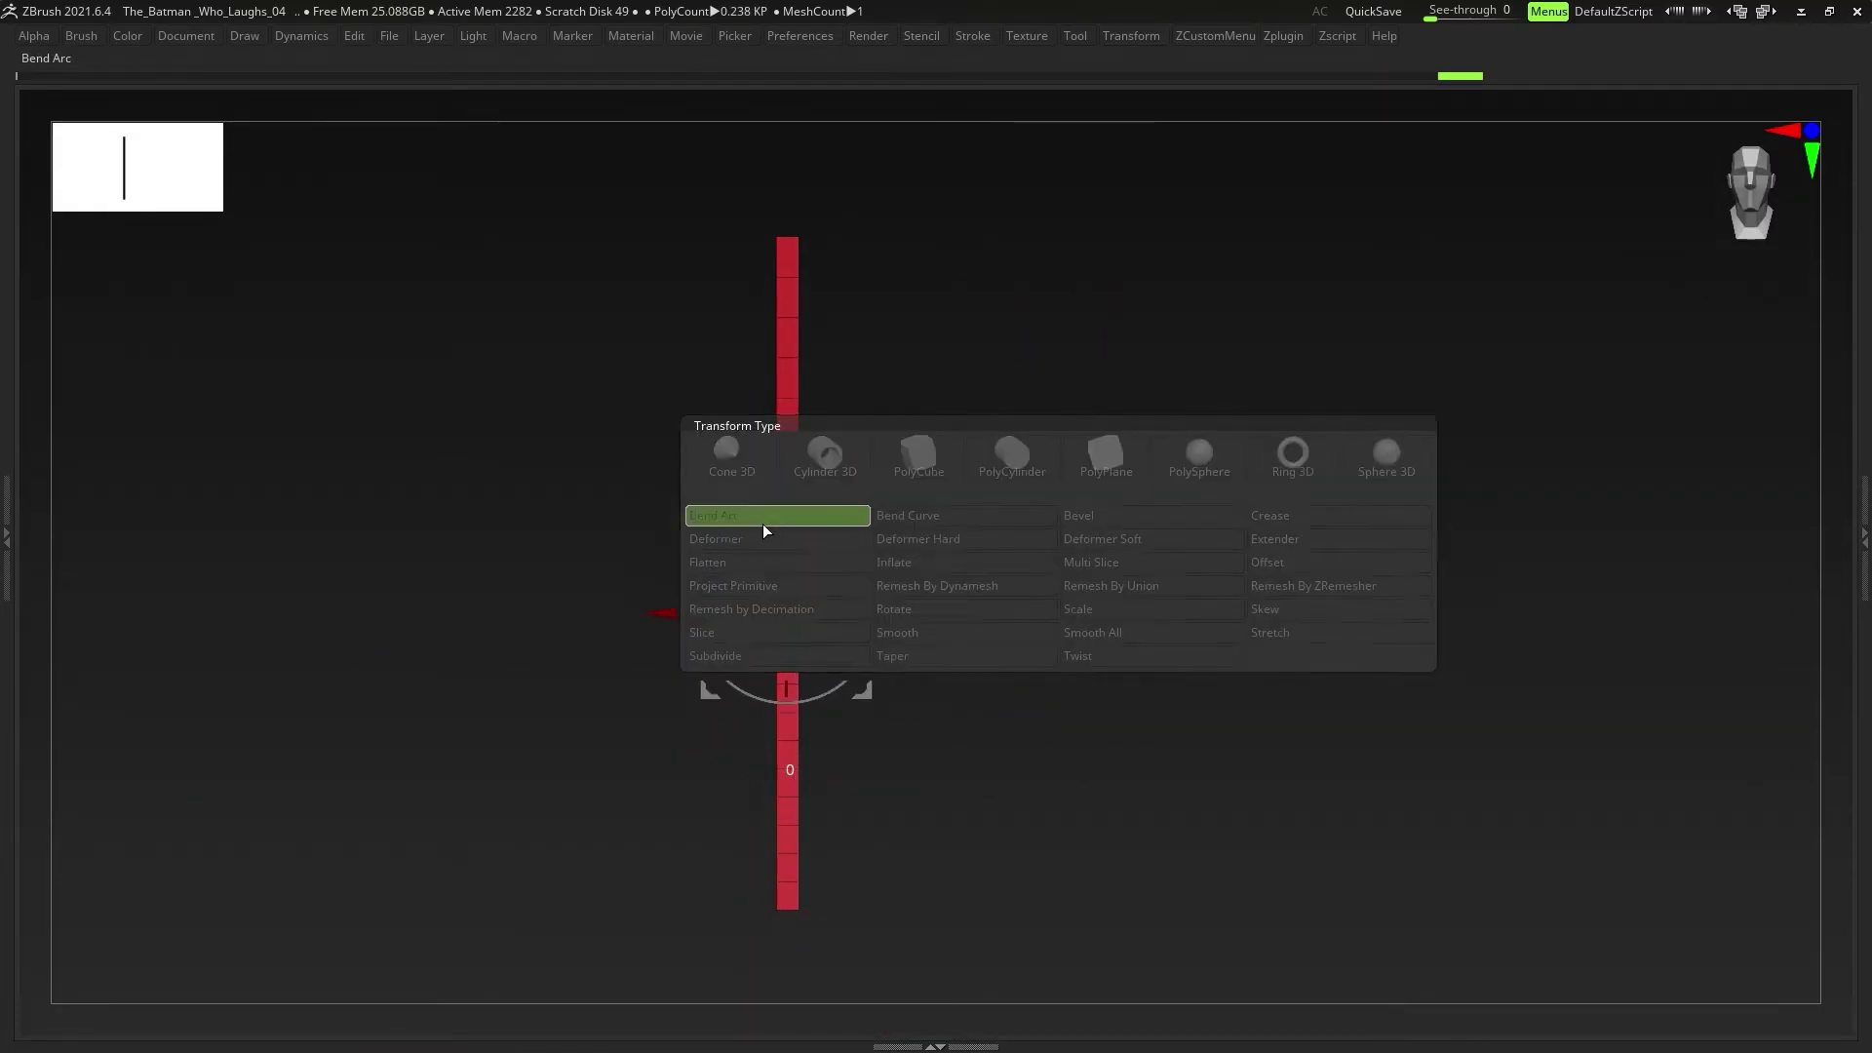
{"action": "left_click_drag", "start_coordinate": [892, 603], "coordinate": [973, 707]}
{"action": "left_click_drag", "start_coordinate": [774, 233], "coordinate": [802, 360]}
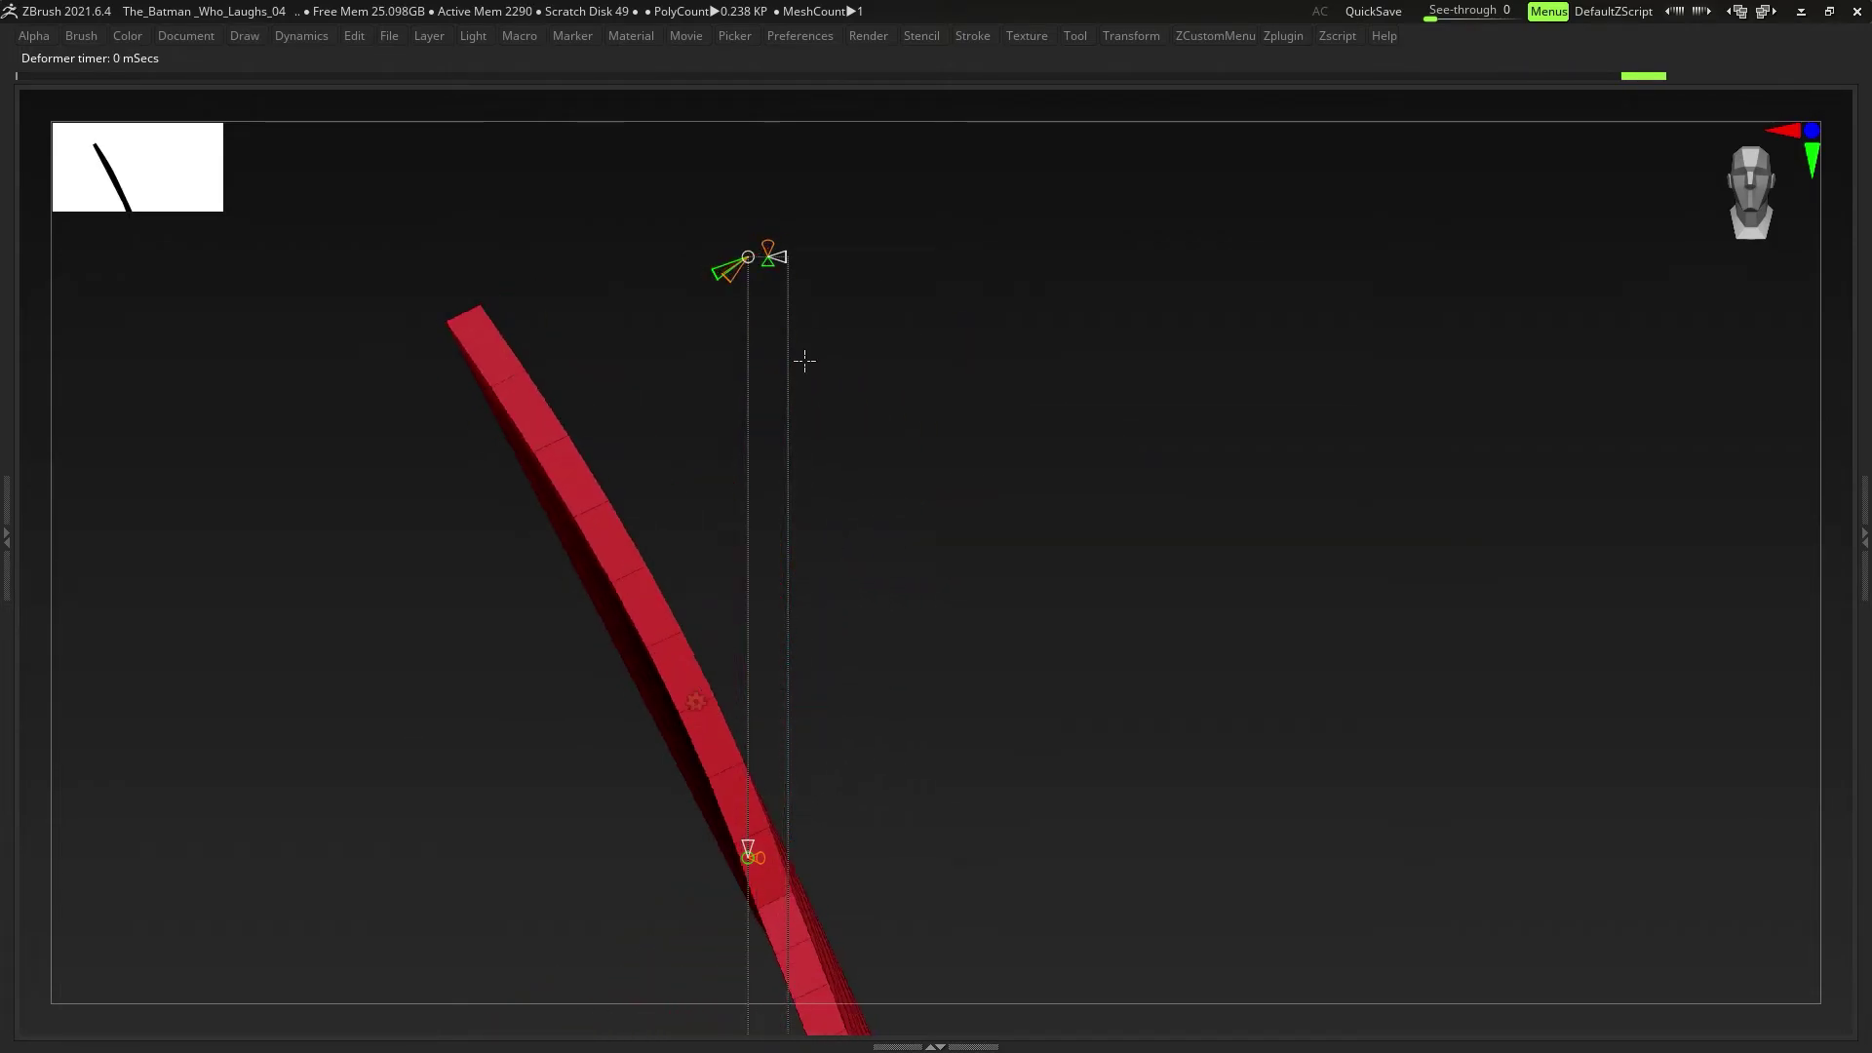
{"action": "key", "text": "ctrl+z"}
{"action": "right_click_drag", "start_coordinate": [803, 360], "coordinate": [816, 289], "text": "ctrl"}
Step: Show the rest of the bust around the ear panel and accept the Bend Arc result
{"action": "key", "text": "Tab"}
{"action": "left_click", "coordinate": [1832, 990]}
{"action": "right_click_drag", "start_coordinate": [806, 582], "coordinate": [817, 513], "text": "alt"}
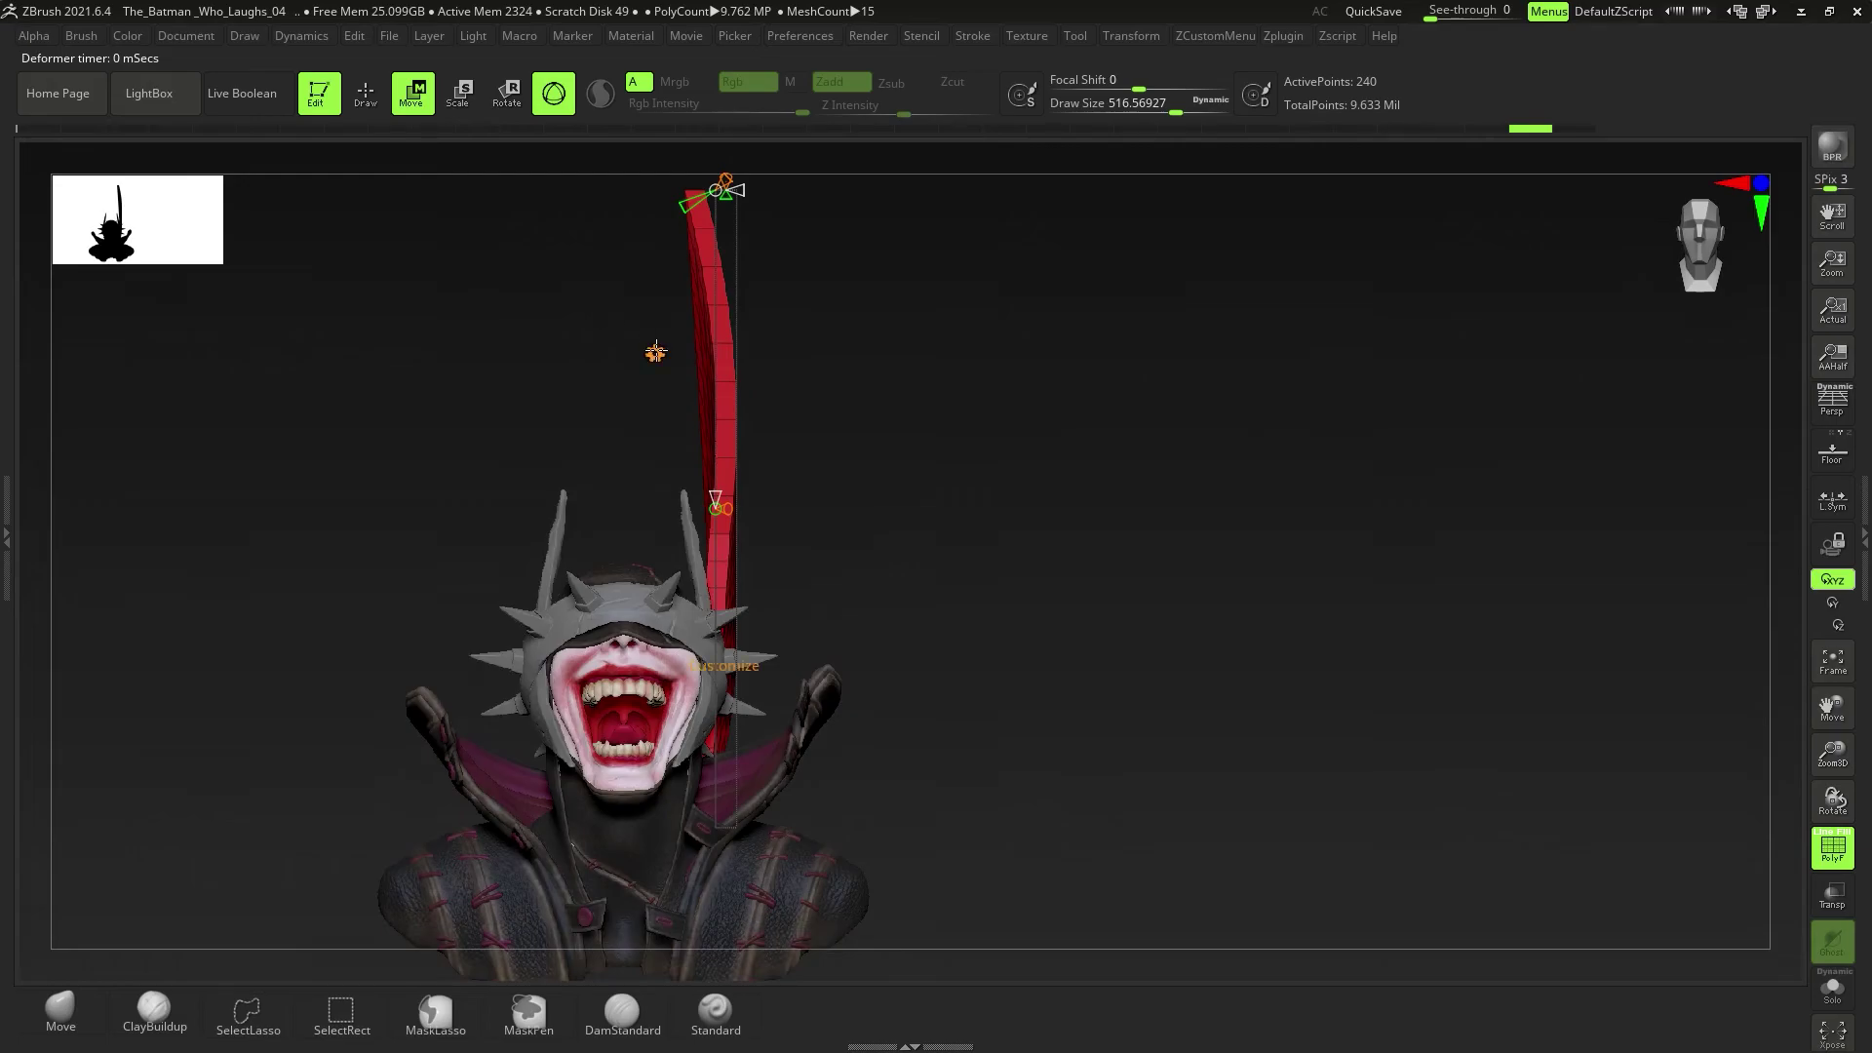
{"action": "left_click", "coordinate": [656, 352]}
{"action": "left_click", "coordinate": [953, 356]}
Step: Position the bent panel against the side of the mask, lining it up with the existing ear from front and side
{"action": "right_click_drag", "start_coordinate": [917, 429], "coordinate": [814, 496], "text": "shift"}
{"action": "left_click_drag", "start_coordinate": [777, 500], "coordinate": [669, 546]}
{"action": "mouse_move", "coordinate": [768, 442]}
{"action": "left_mouse_down"}
{"action": "mouse_move", "coordinate": [600, 612]}
{"action": "mouse_move", "coordinate": [526, 635]}
{"action": "left_mouse_up"}
{"action": "left_click_drag", "start_coordinate": [596, 563], "coordinate": [608, 559]}
{"action": "key", "text": "q"}
{"action": "right_click_drag", "start_coordinate": [575, 595], "coordinate": [689, 642], "text": "shift"}
{"action": "key", "text": "w"}
{"action": "left_click_drag", "start_coordinate": [698, 727], "coordinate": [659, 722]}
Step: Set the Move brush to a draw size of about 400 and push the panel to follow the mask's ear and cheek
{"action": "key", "text": "q"}
{"action": "mouse_move", "coordinate": [565, 794]}
{"action": "right_mouse_down", "text": "alt"}
{"action": "mouse_move", "coordinate": [636, 680]}
{"action": "mouse_move", "coordinate": [677, 686]}
{"action": "mouse_move", "coordinate": [644, 749]}
{"action": "mouse_move", "coordinate": [597, 755]}
{"action": "mouse_move", "coordinate": [591, 726]}
{"action": "right_mouse_up", "text": "alt"}
{"action": "key", "text": "s"}
{"action": "left_click", "coordinate": [689, 812]}
{"action": "left_click_drag", "start_coordinate": [608, 839], "coordinate": [739, 660]}
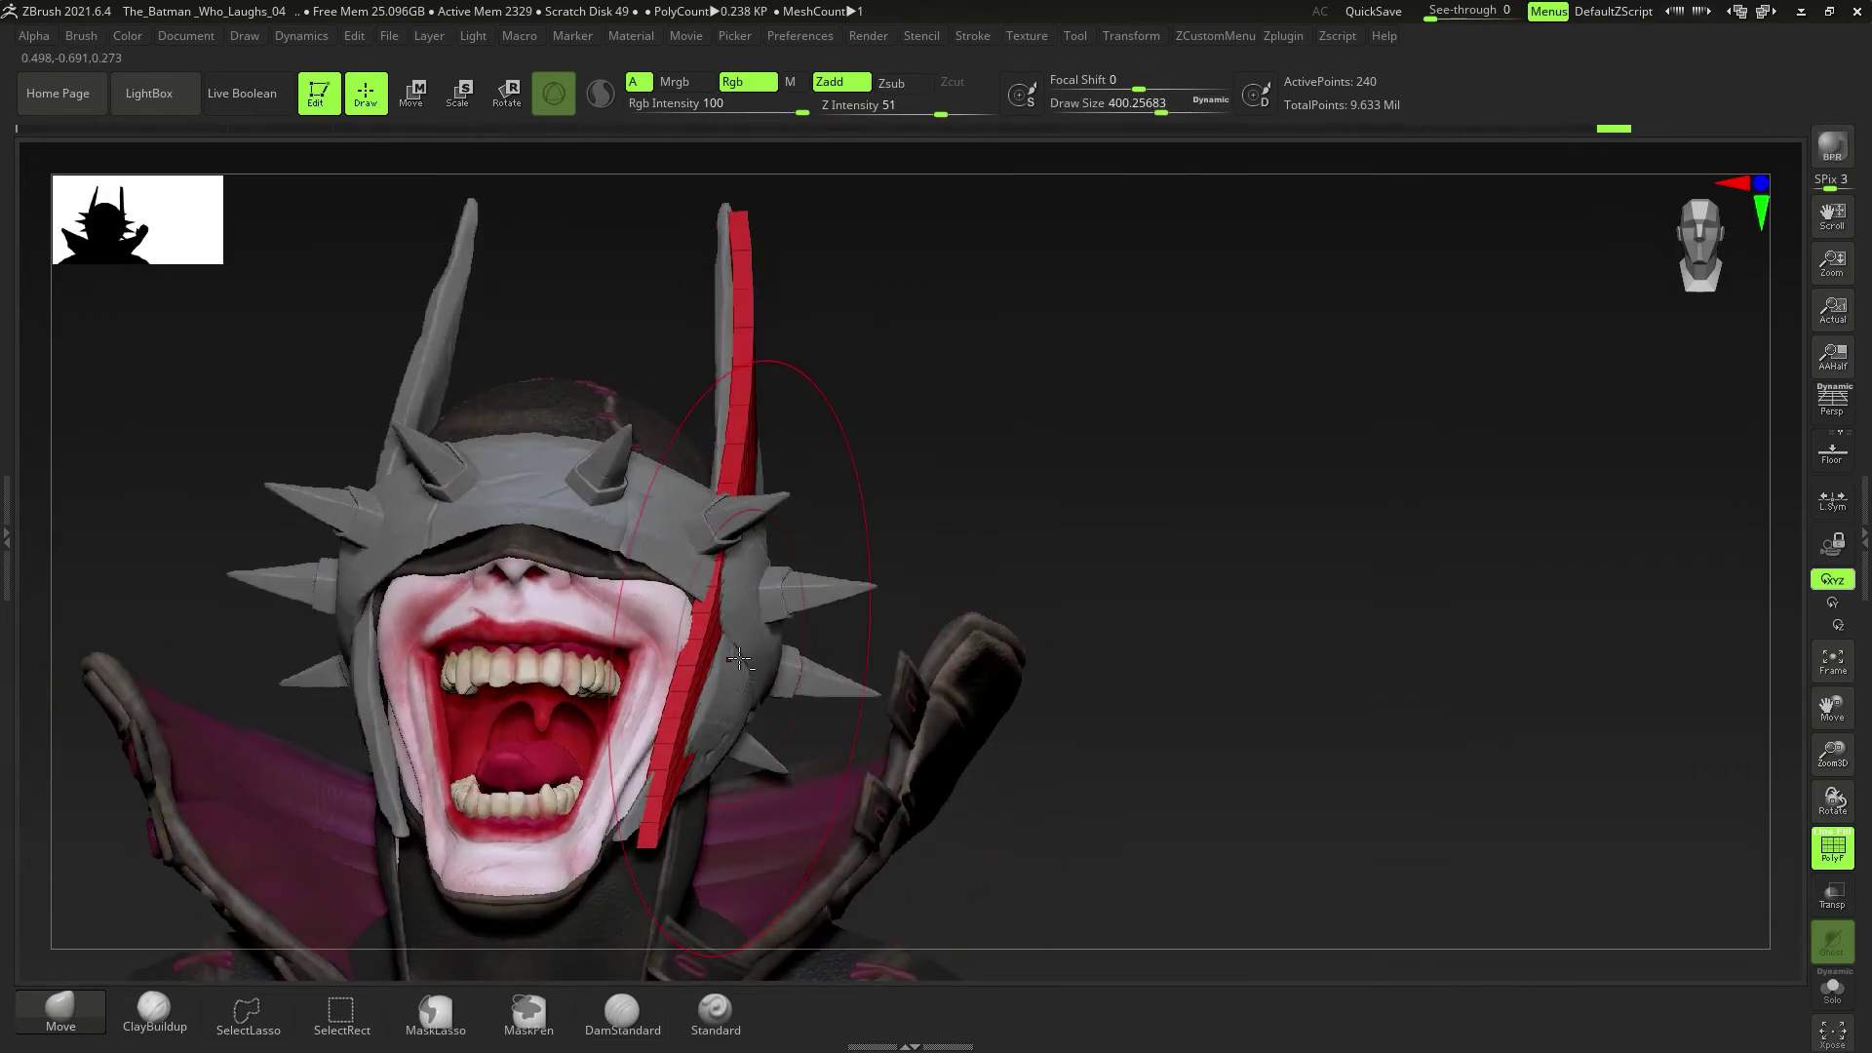
{"action": "left_click_drag", "start_coordinate": [716, 743], "coordinate": [645, 863]}
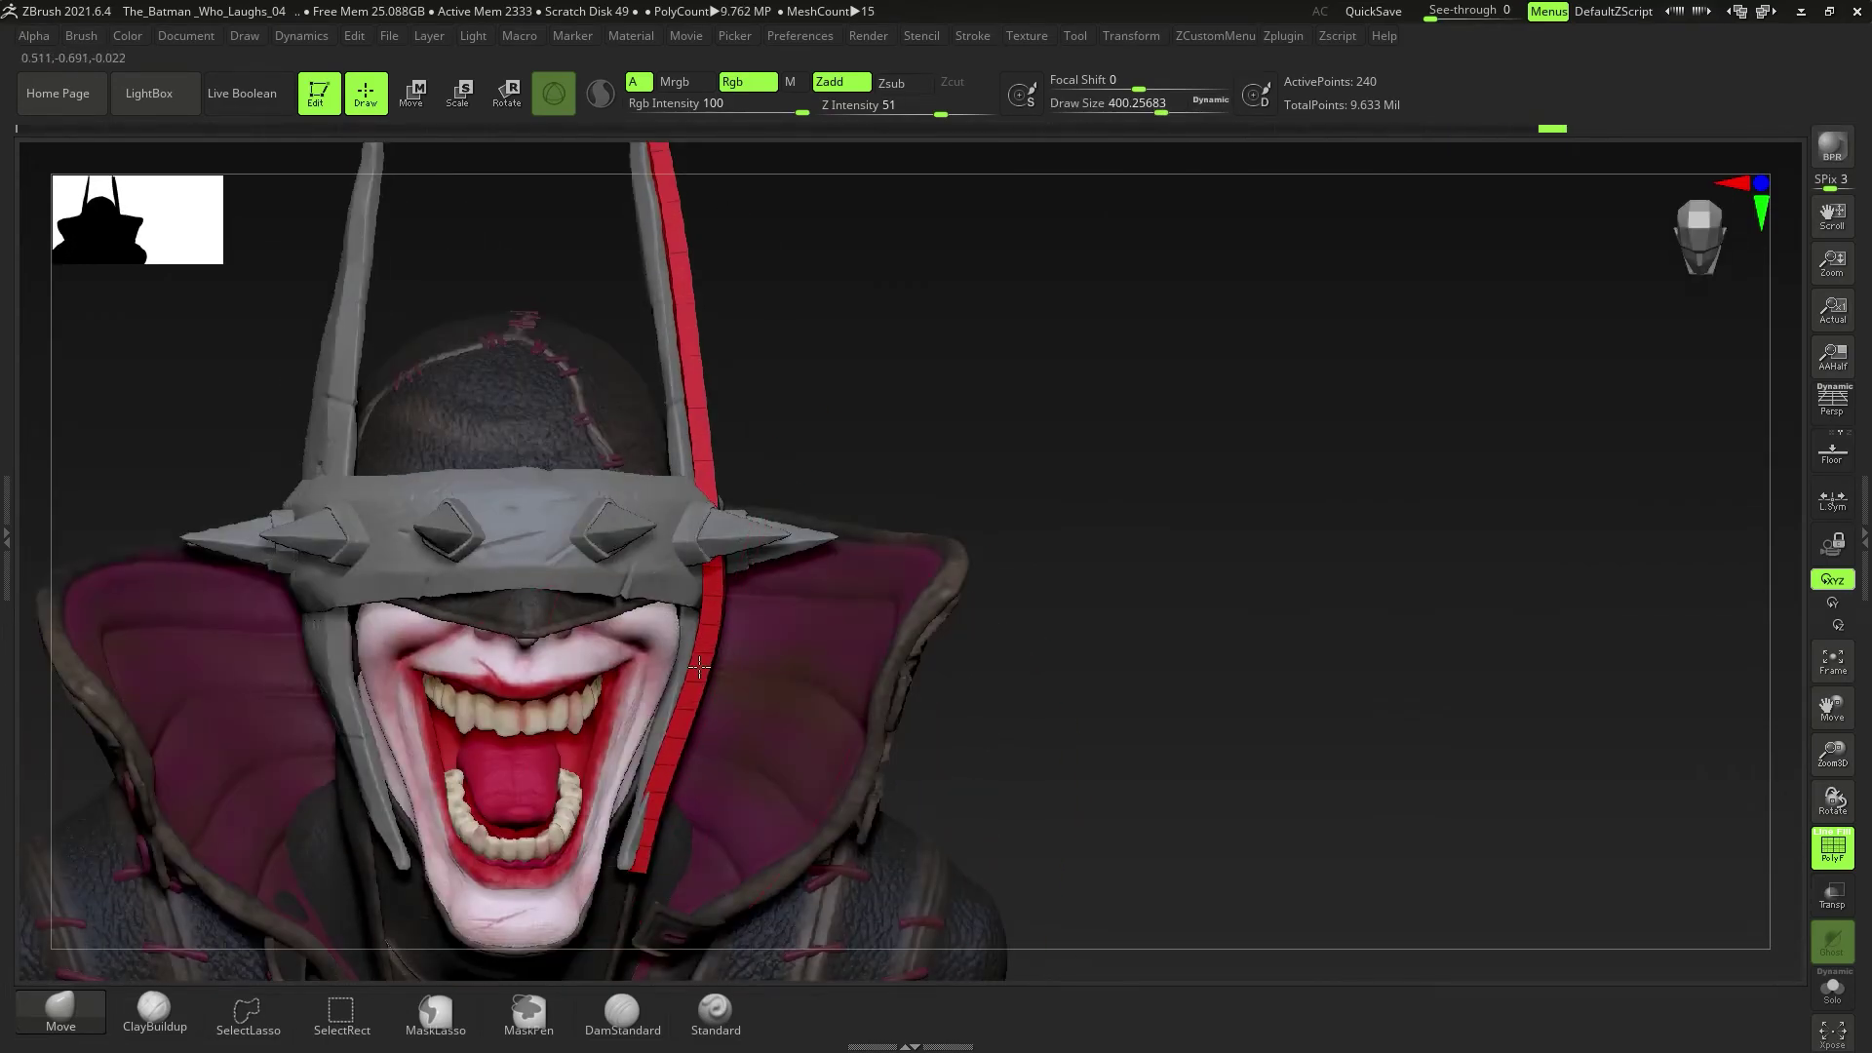
{"action": "left_click_drag", "start_coordinate": [699, 666], "coordinate": [624, 390]}
{"action": "left_click_drag", "start_coordinate": [645, 498], "coordinate": [621, 638]}
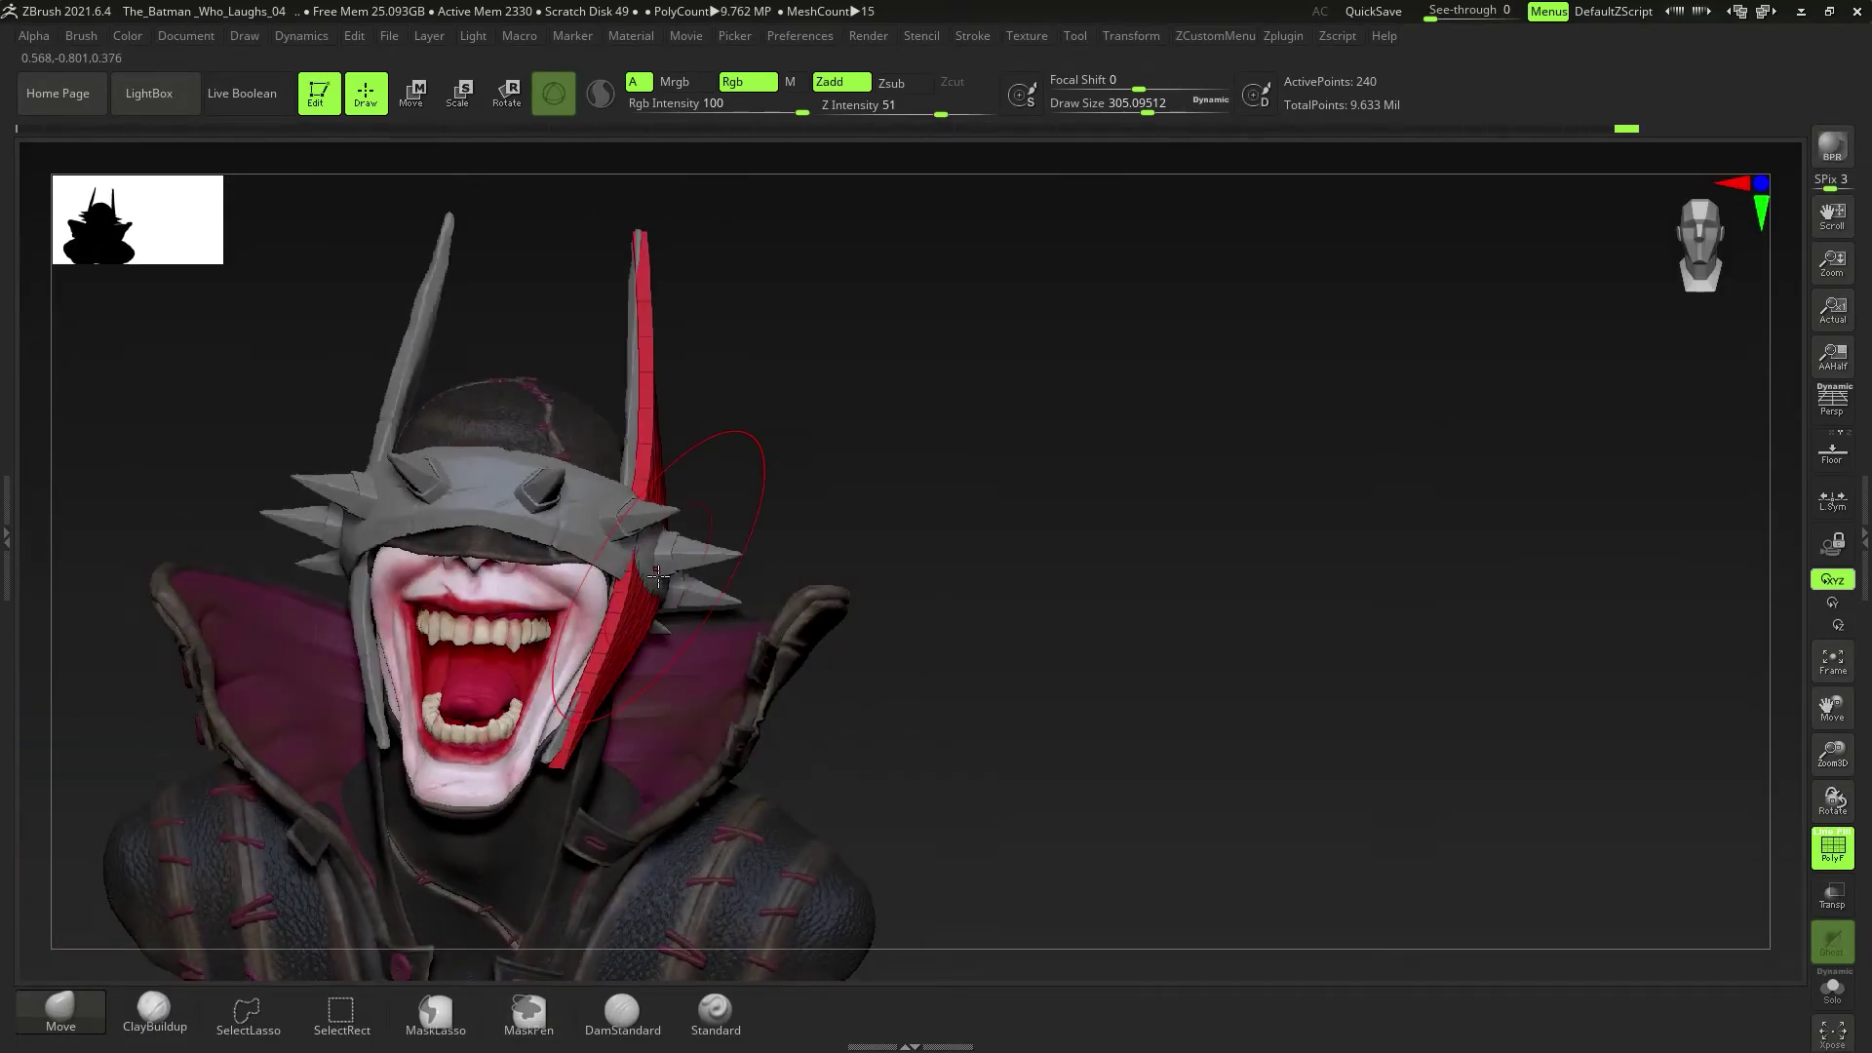
Step: Select the Spikes_Final subtool, isolate it, and examine the spiked headband's polygroups from above
{"action": "right_click_drag", "start_coordinate": [658, 576], "coordinate": [375, 552], "text": "ctrl"}
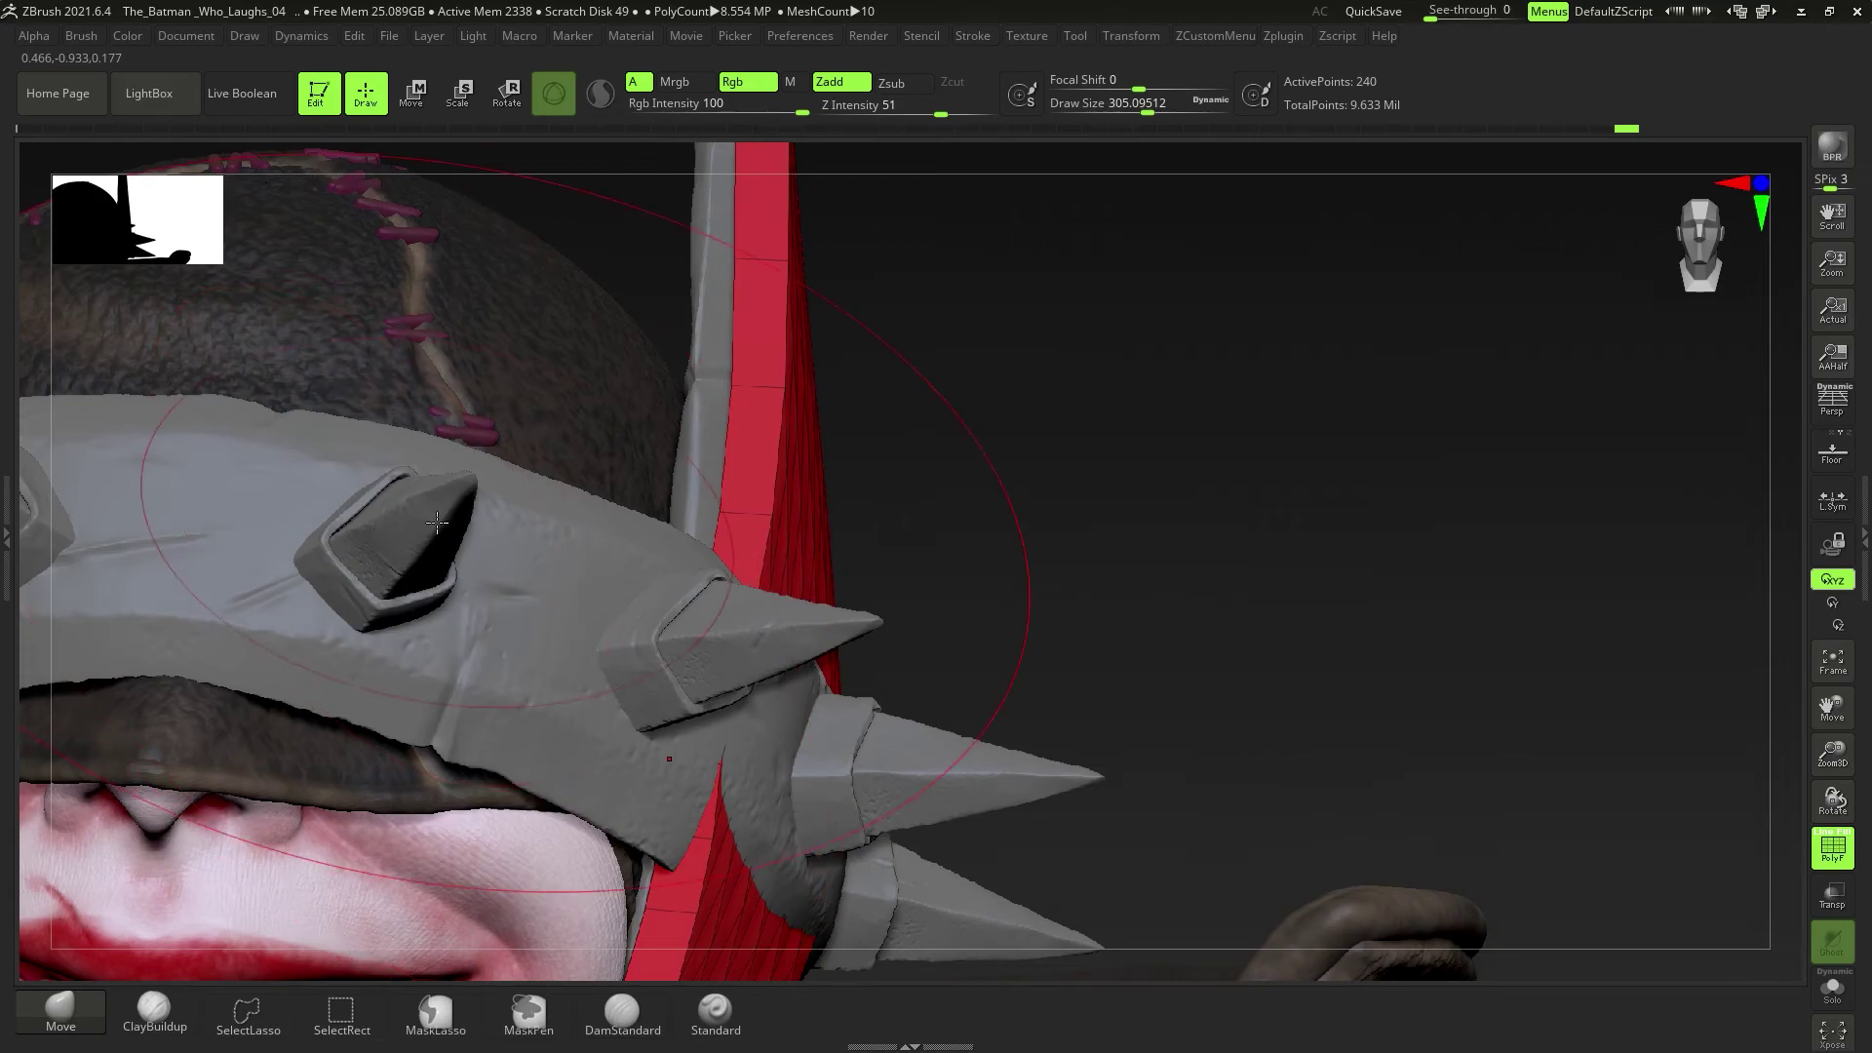
{"action": "left_click", "coordinate": [437, 523], "text": "alt"}
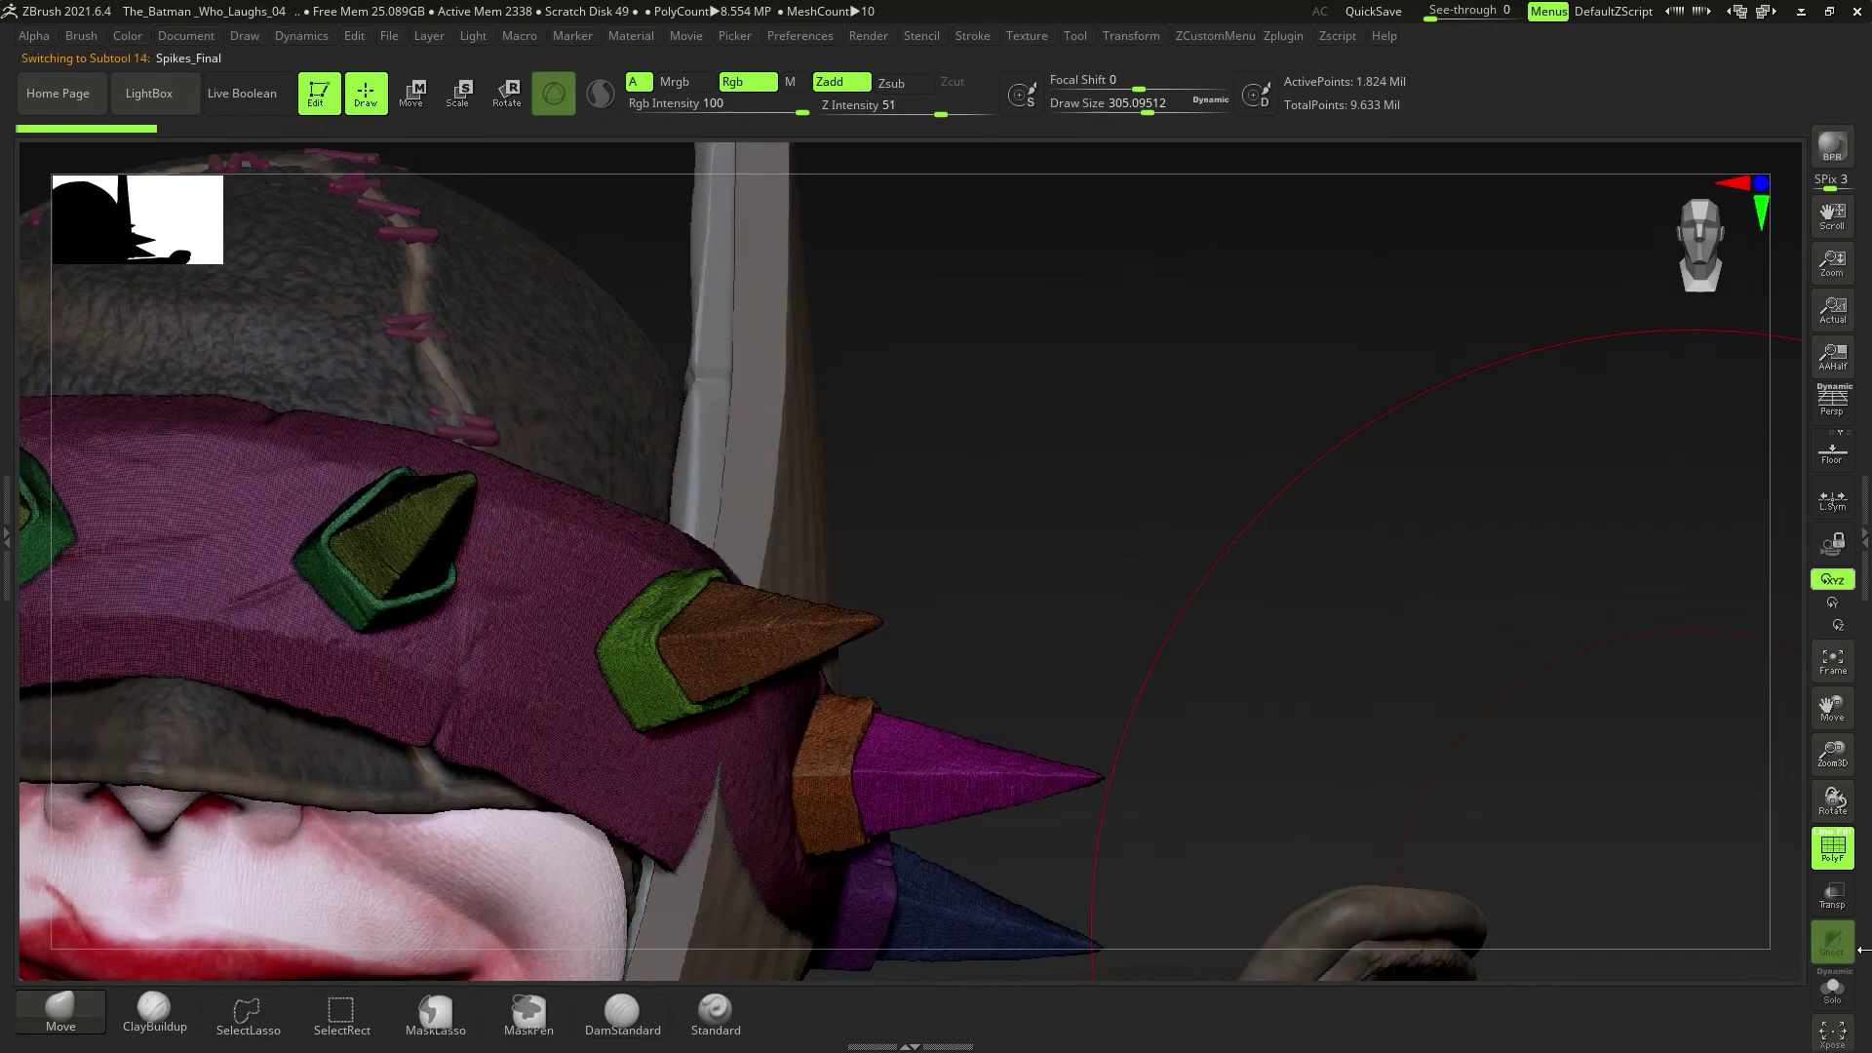
{"action": "left_click", "coordinate": [1831, 995]}
{"action": "left_click_drag", "start_coordinate": [604, 585], "coordinate": [652, 573]}
{"action": "mouse_move", "coordinate": [651, 637]}
{"action": "left_mouse_down"}
{"action": "mouse_move", "coordinate": [678, 780]}
{"action": "mouse_move", "coordinate": [624, 712]}
{"action": "mouse_move", "coordinate": [632, 585]}
{"action": "mouse_move", "coordinate": [687, 587]}
{"action": "mouse_move", "coordinate": [635, 609]}
{"action": "left_mouse_up"}
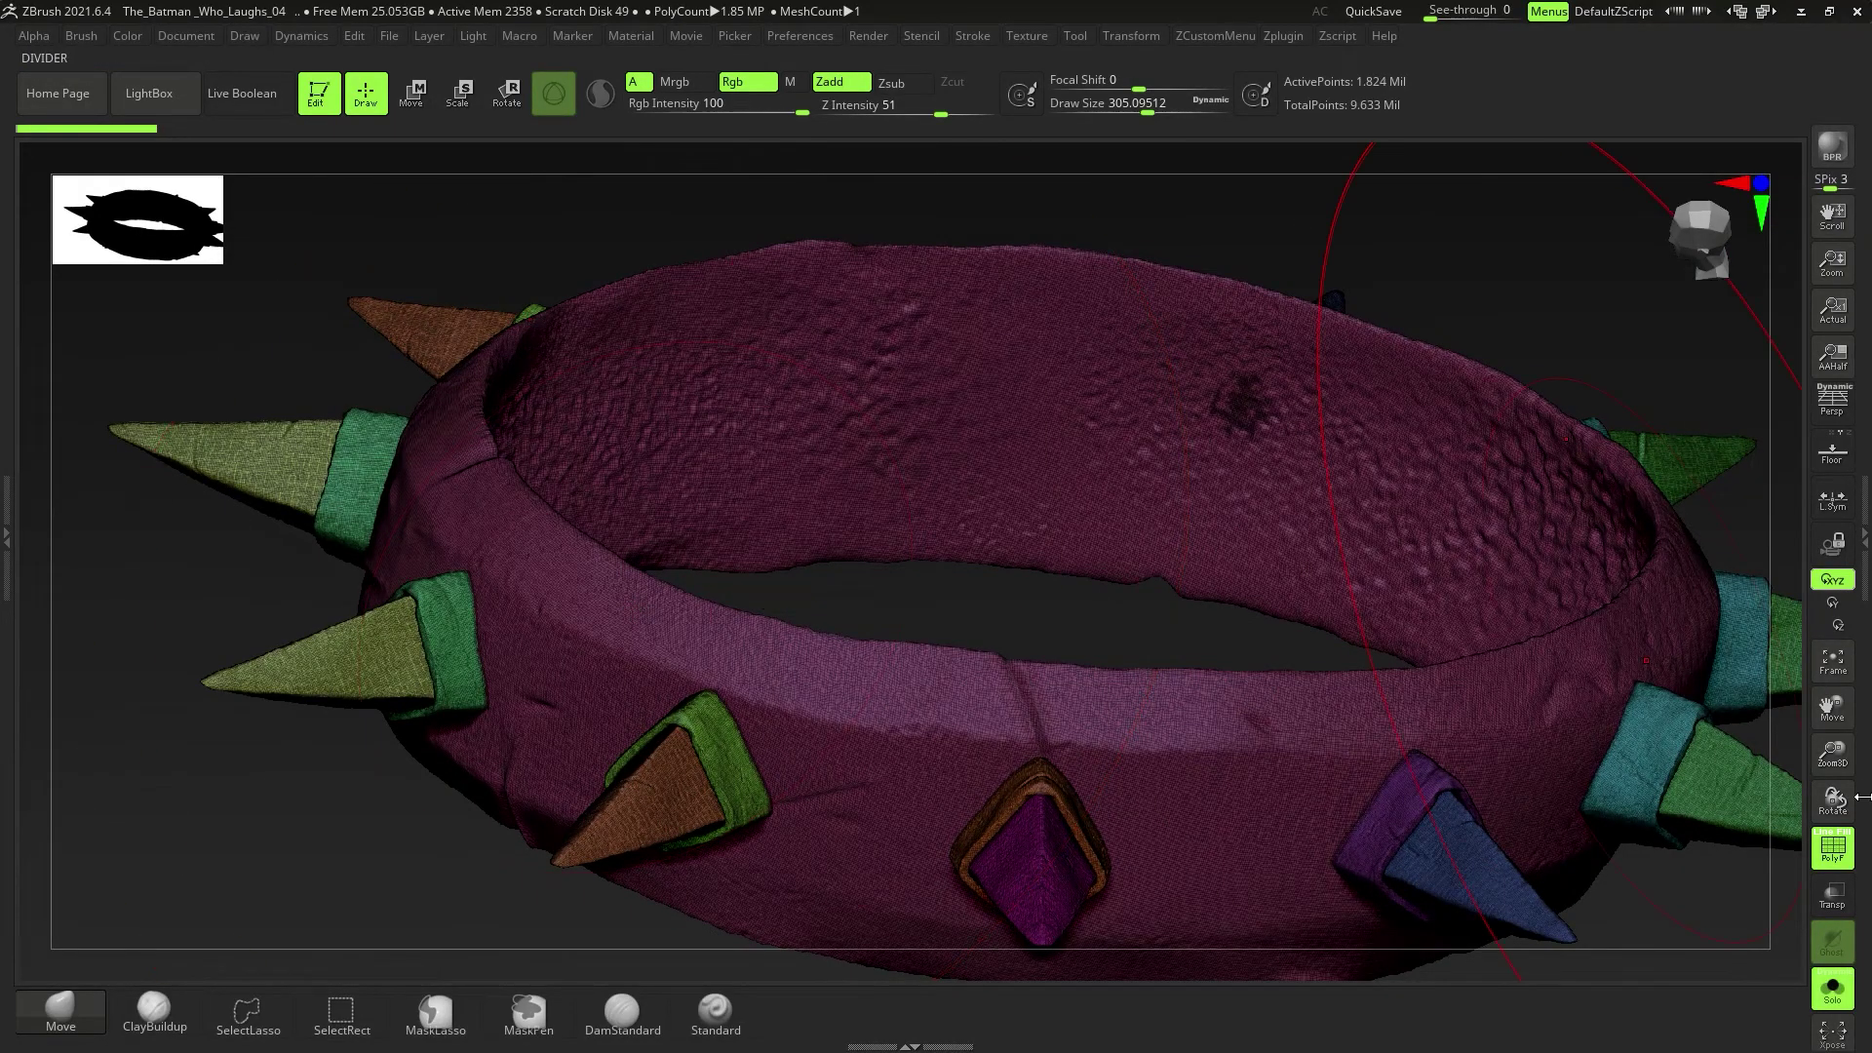
{"action": "left_click_drag", "start_coordinate": [994, 644], "coordinate": [870, 625], "text": "alt"}
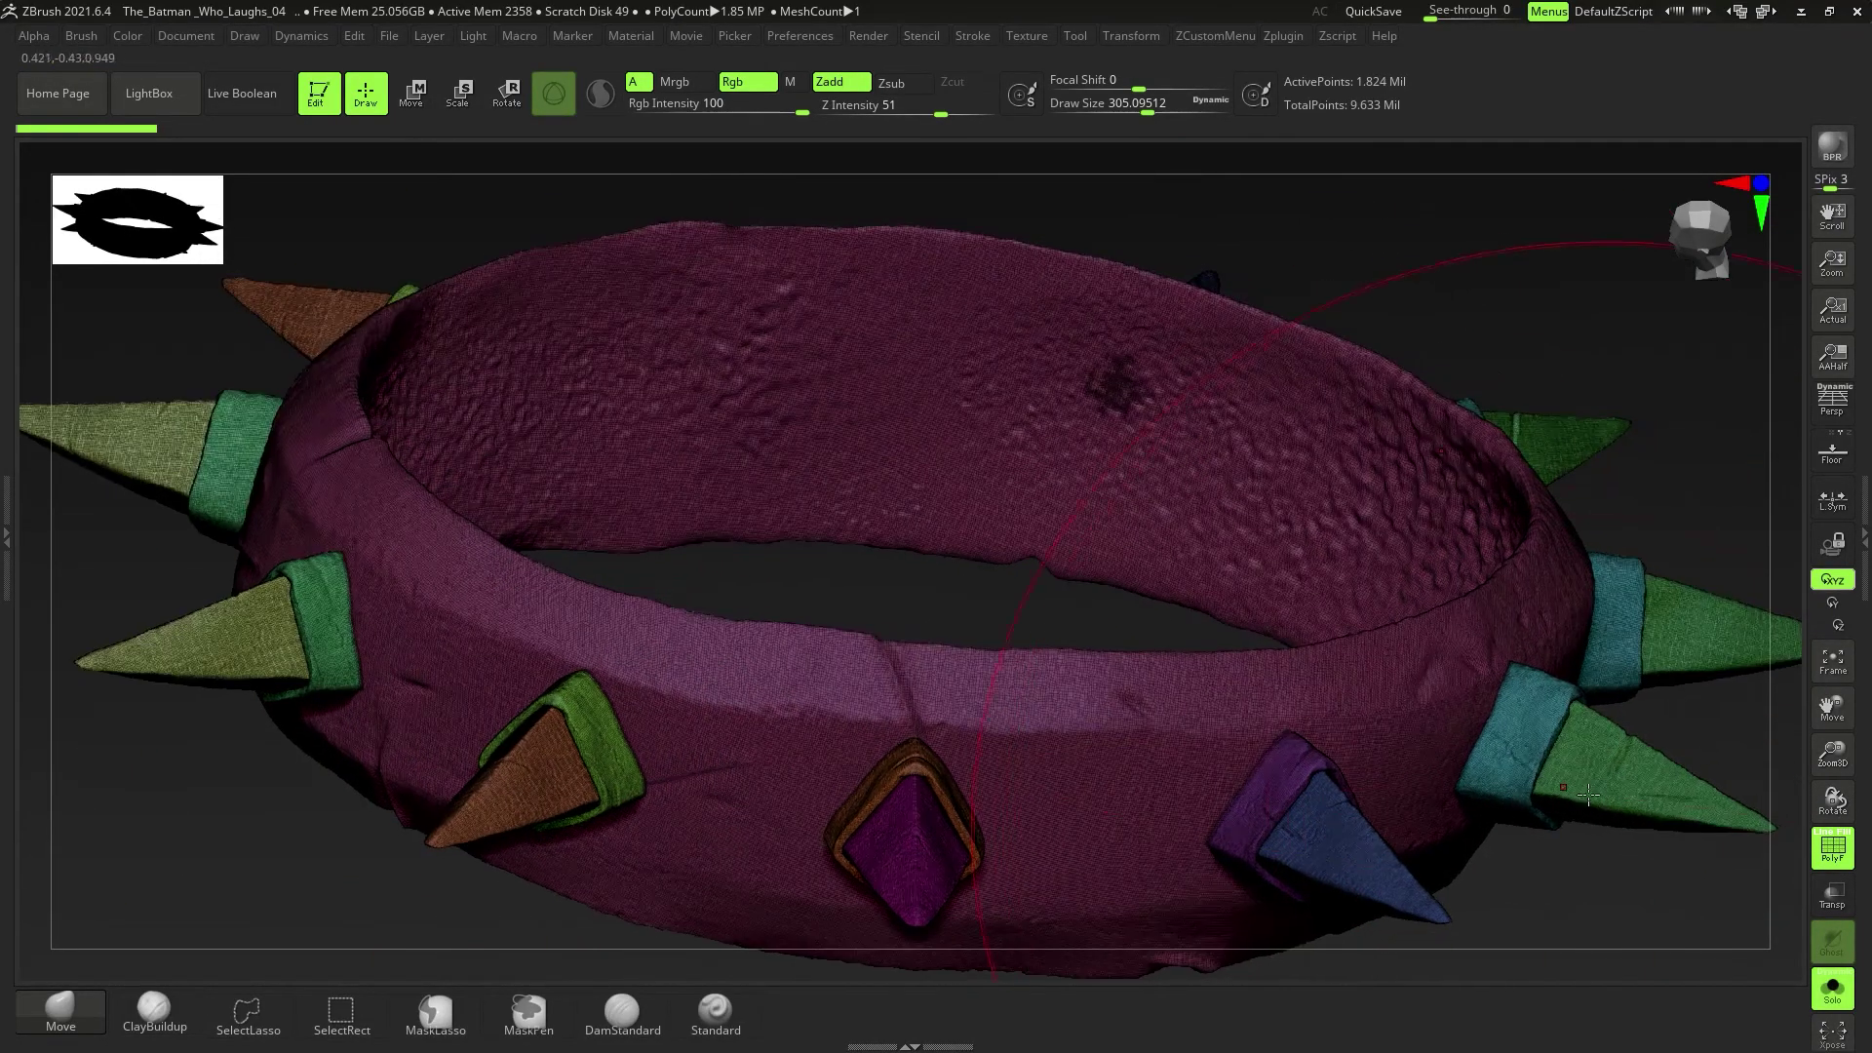
{"action": "right_click_drag", "start_coordinate": [1024, 775], "coordinate": [996, 734], "text": "ctrl"}
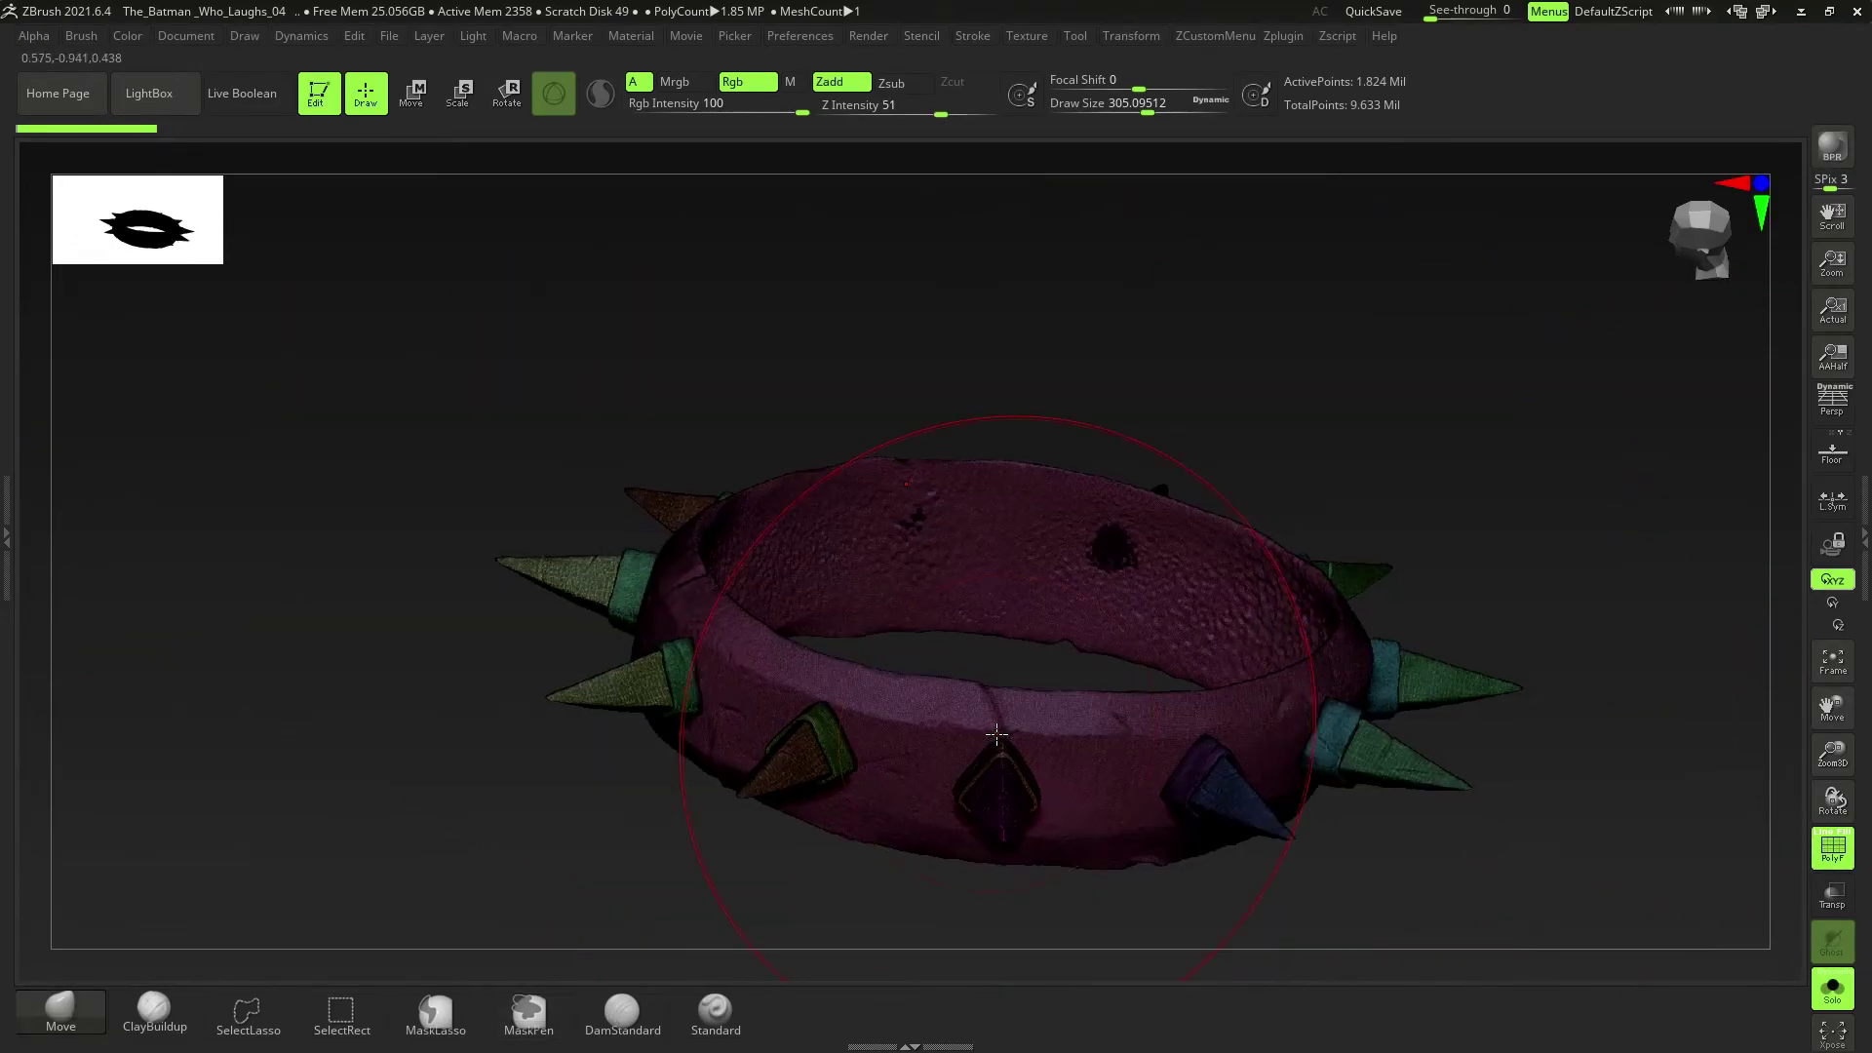